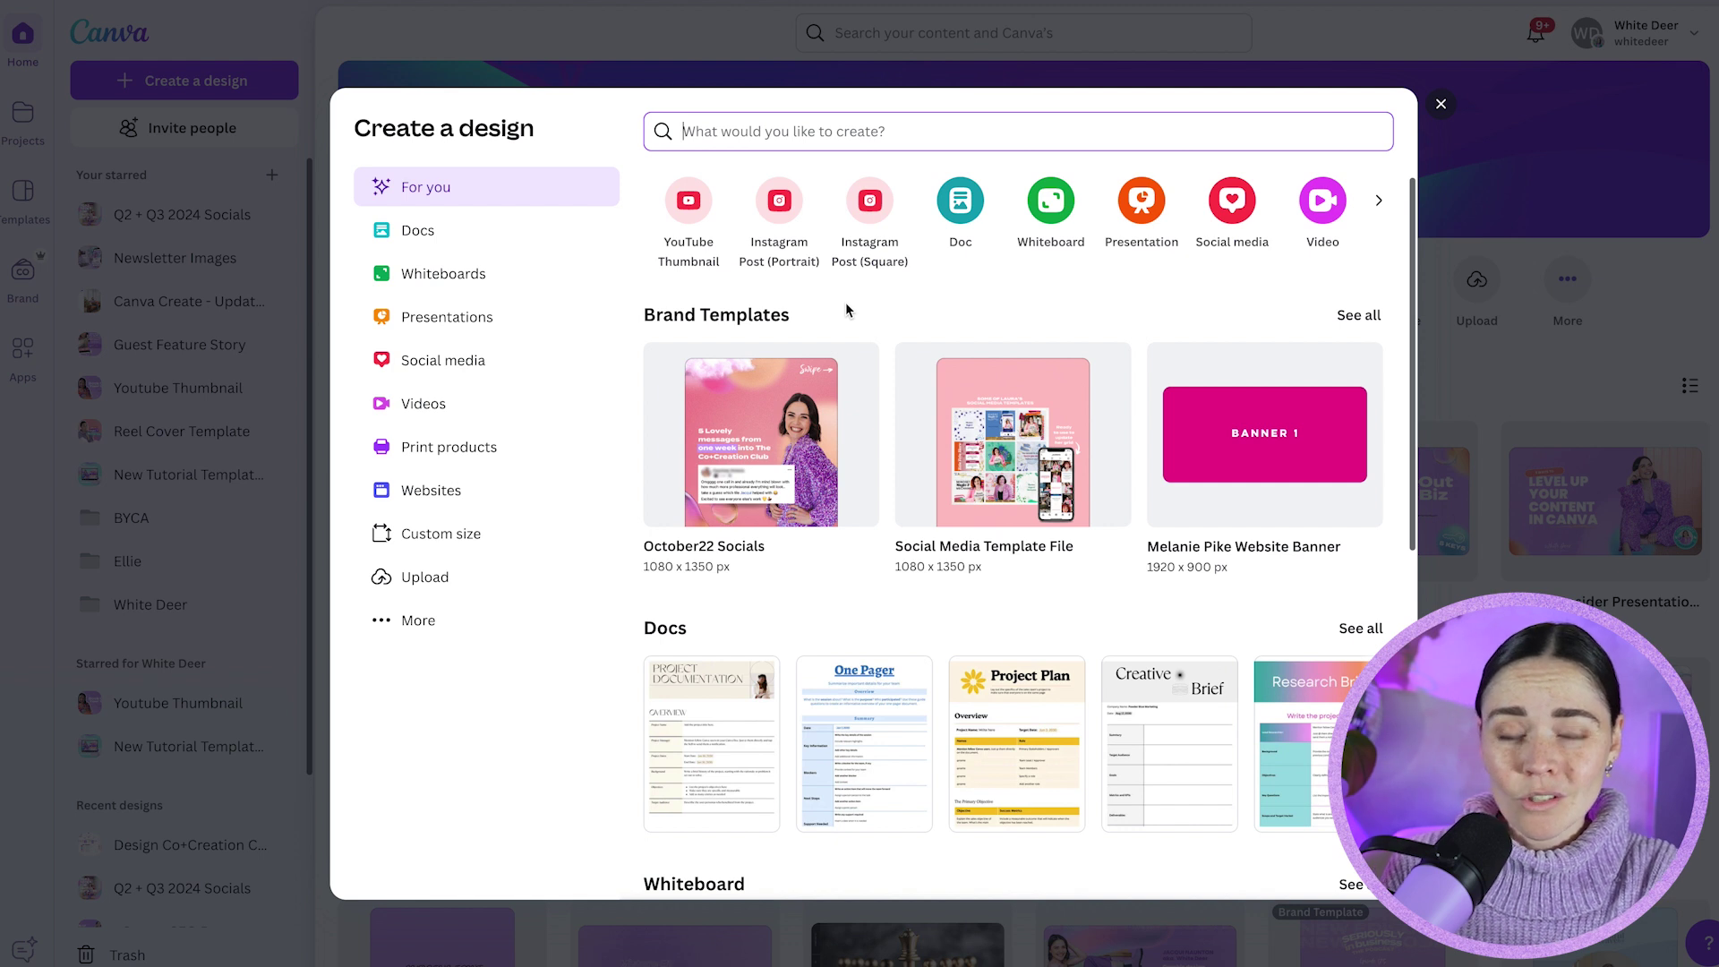
# Create a custom-size design of 20 × 20 centimetres.
pyautogui.click(484, 541)
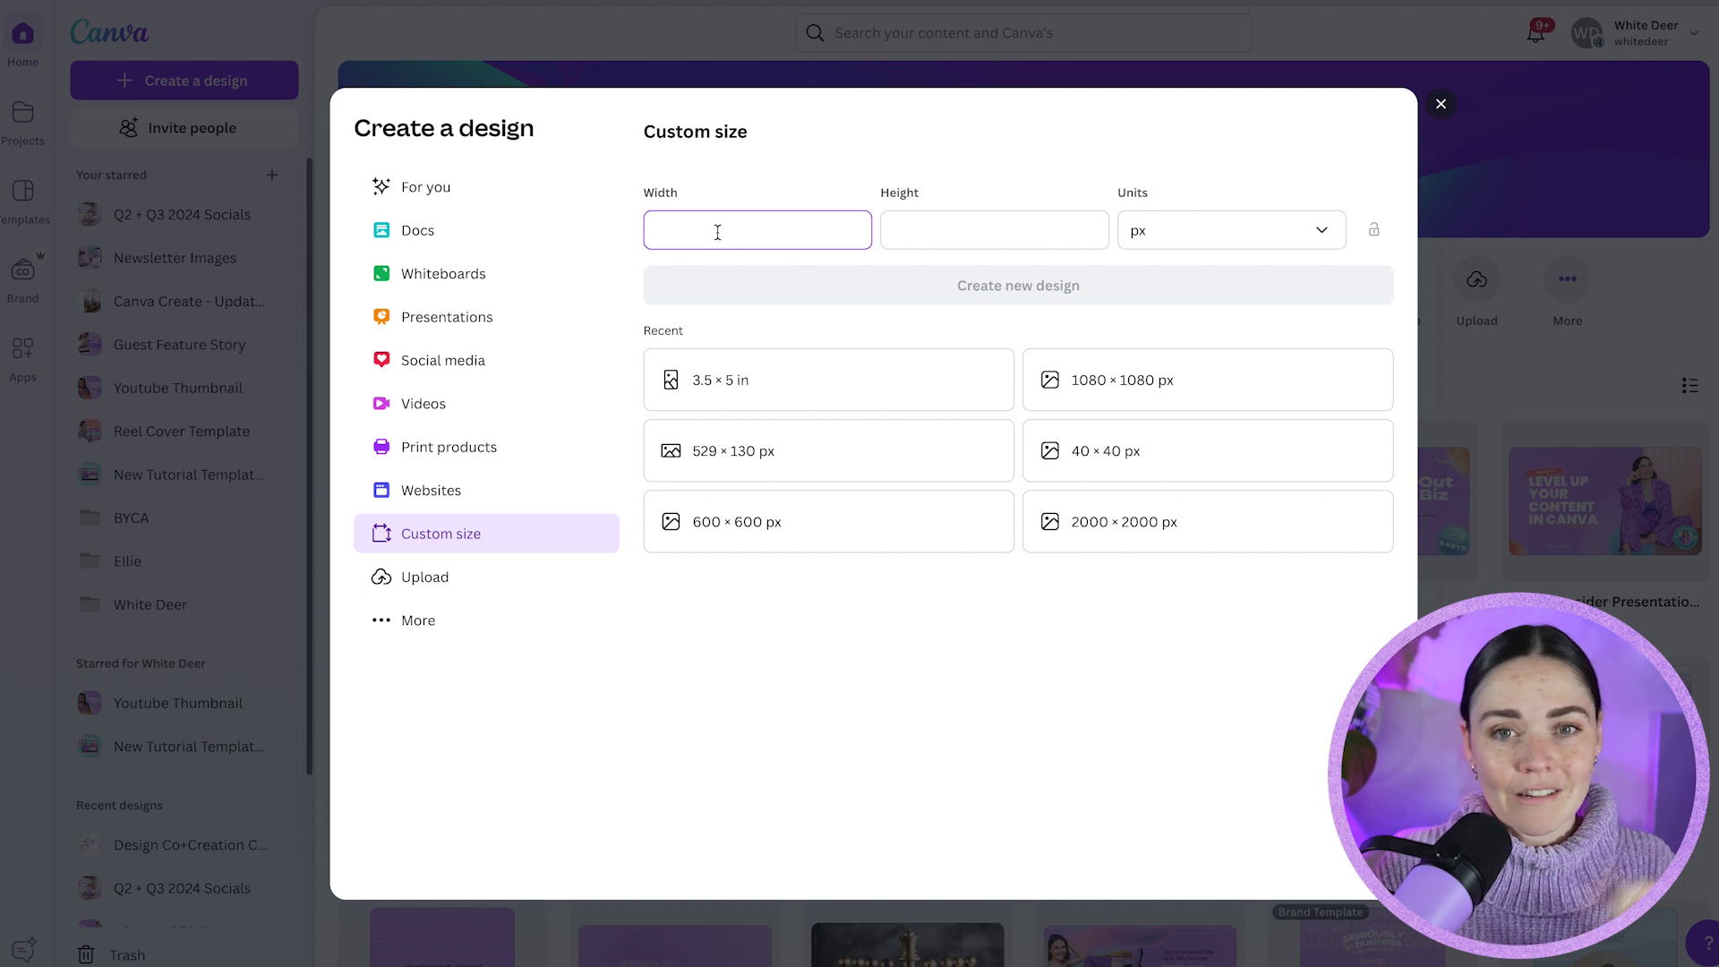
pyautogui.click(1184, 245)
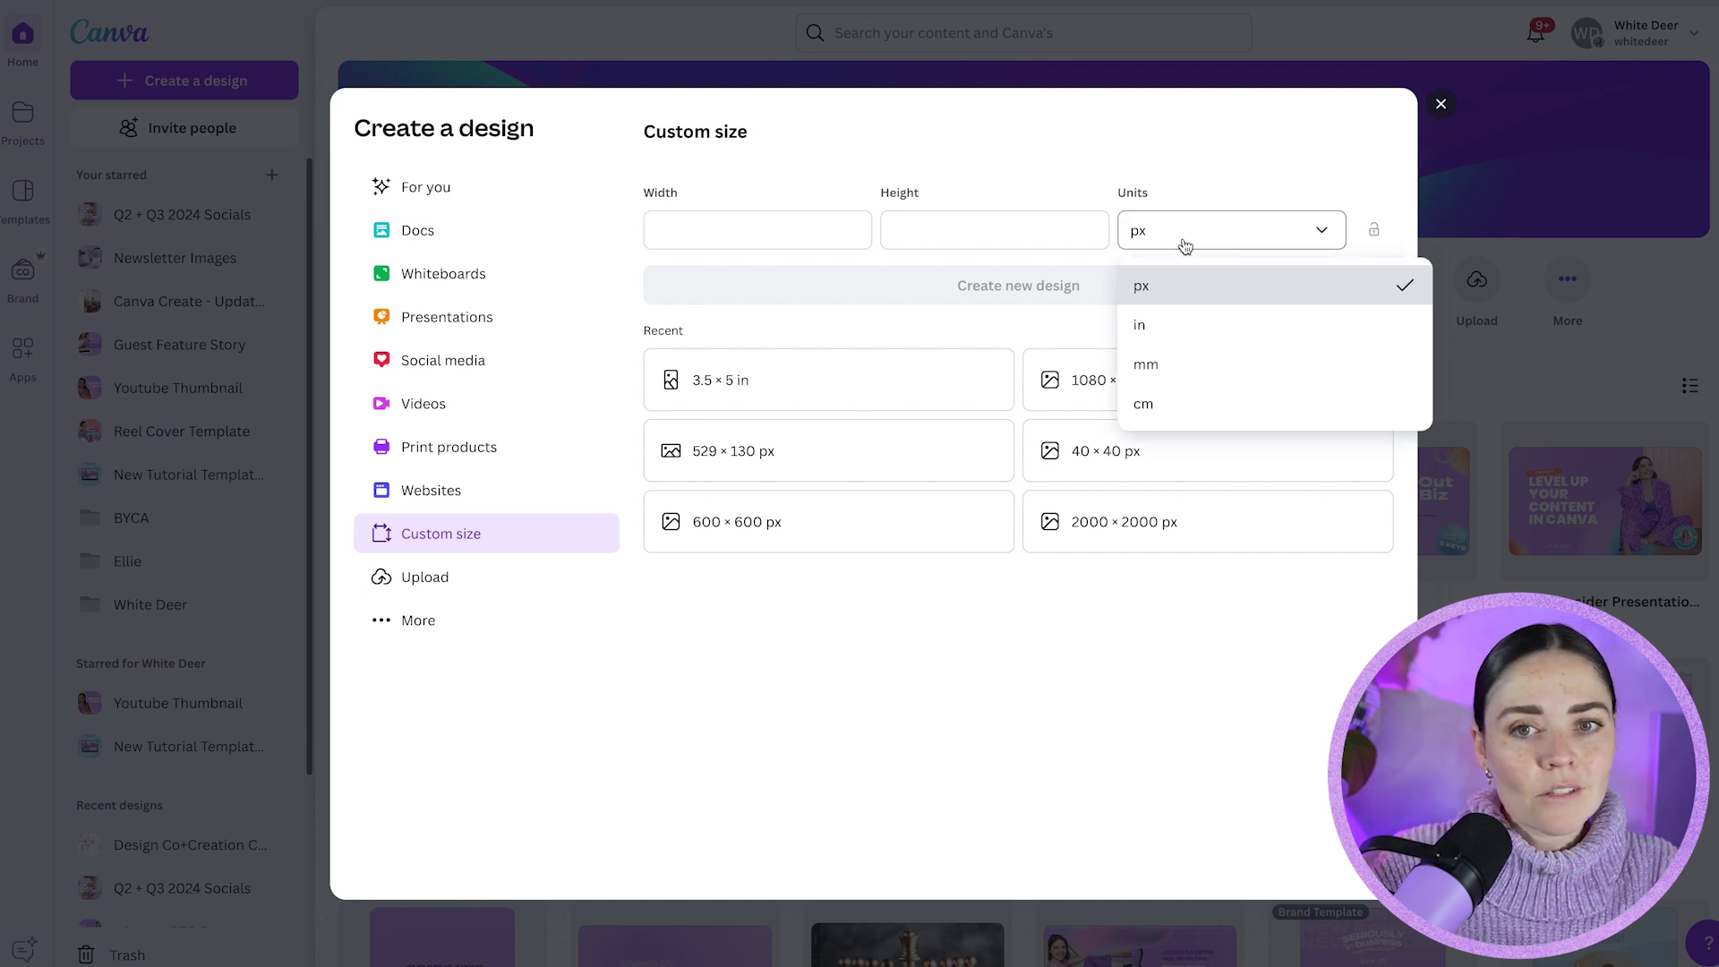
pyautogui.click(1189, 408)
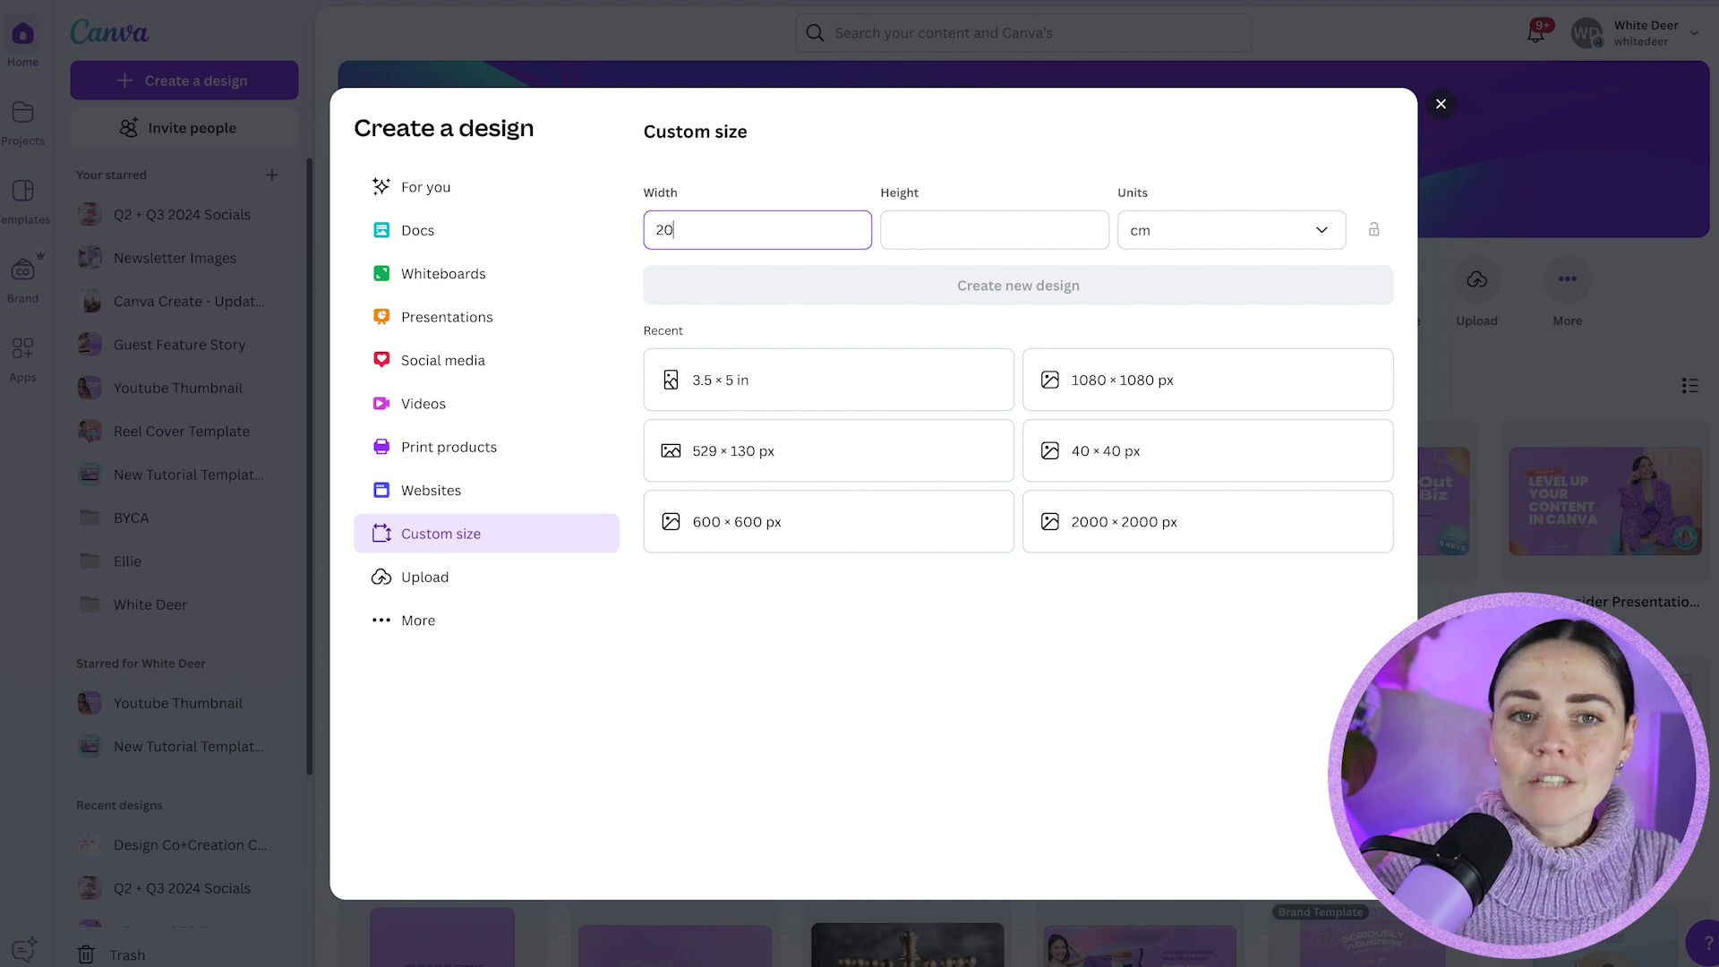
pyautogui.click(916, 236)
pyautogui.write('20')
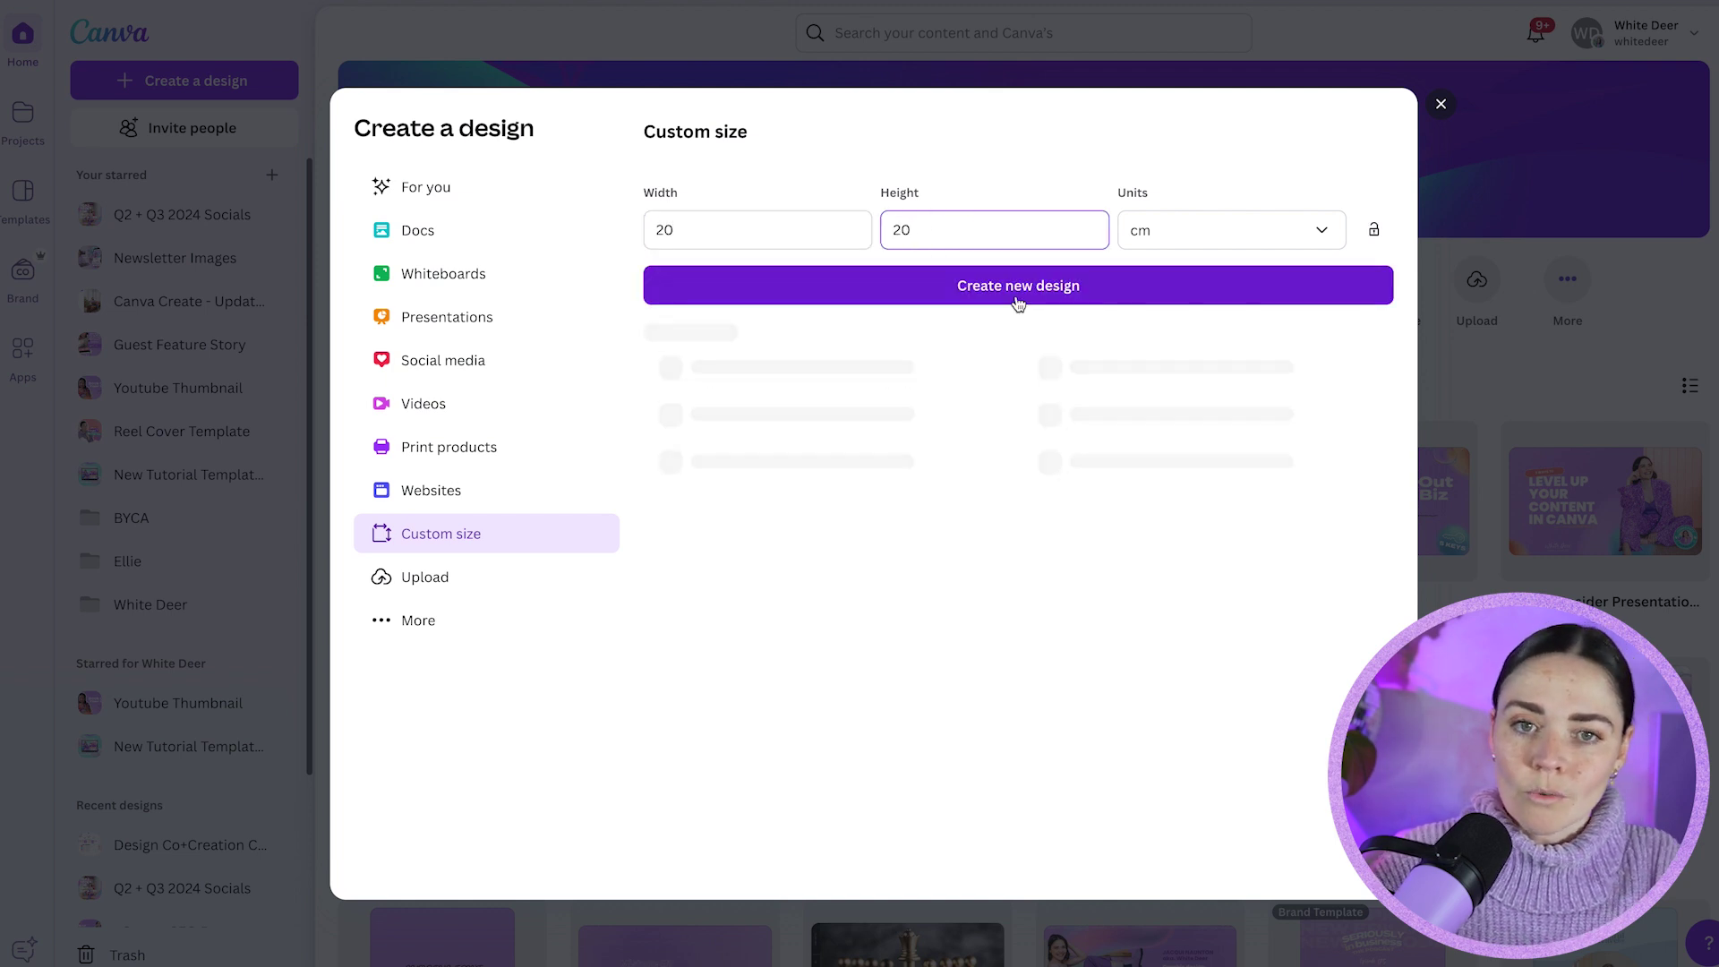
pyautogui.click(1020, 302)
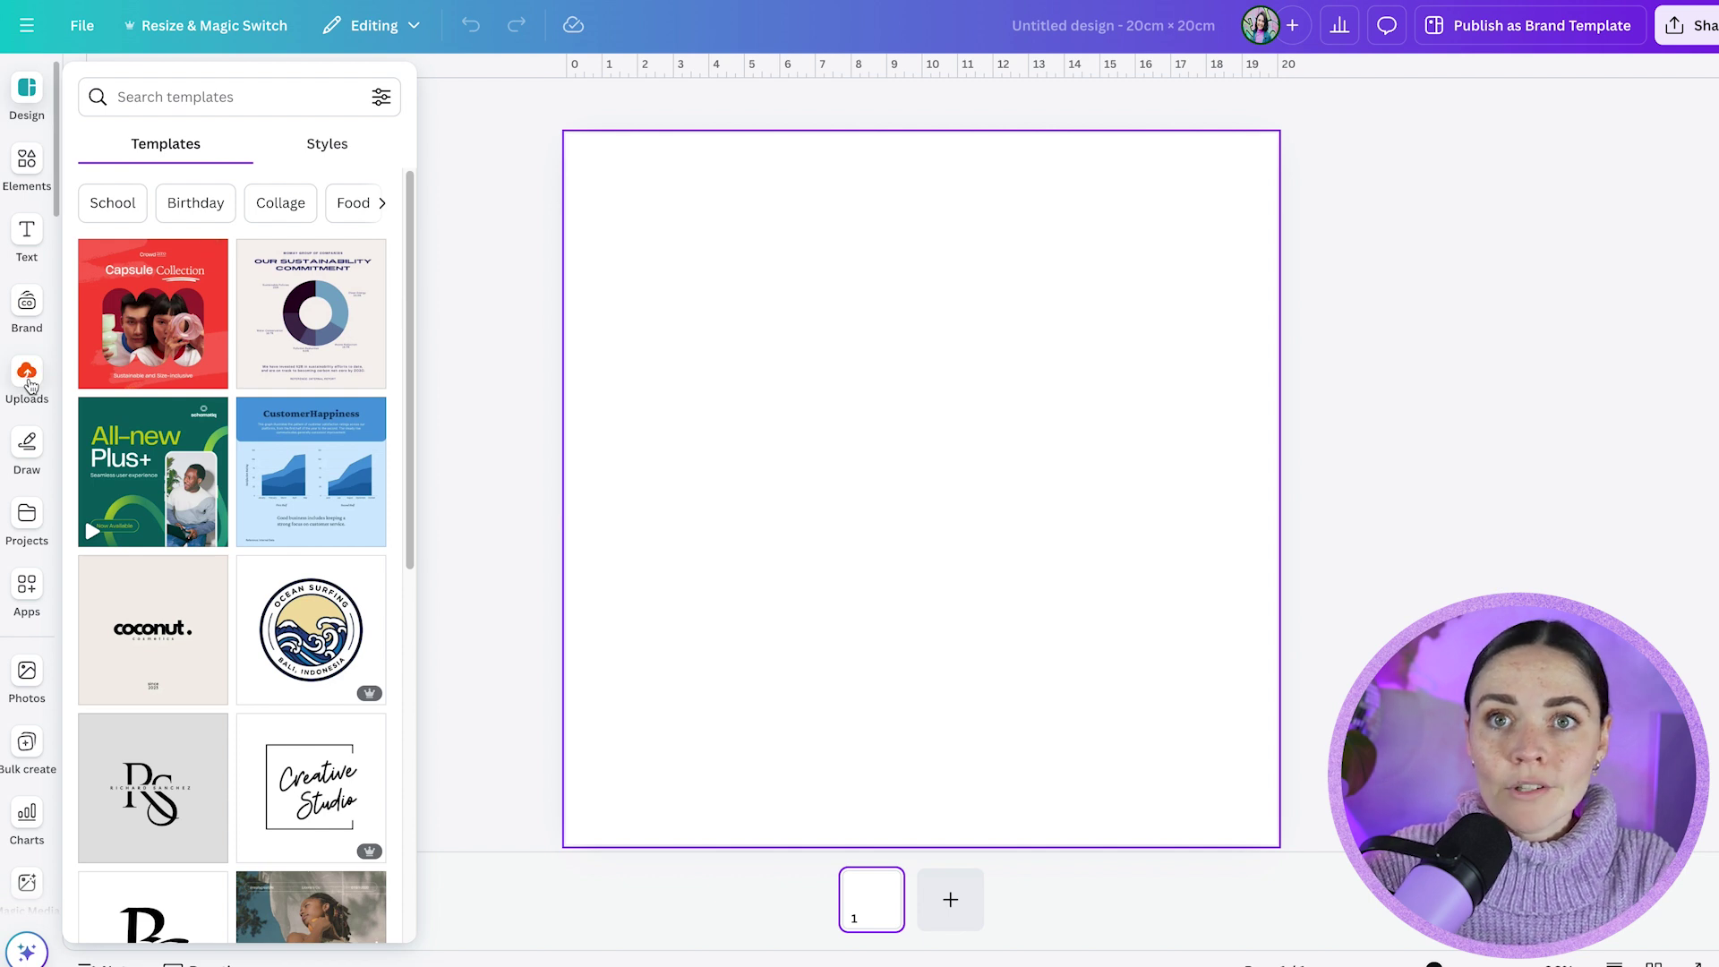
# Add the three uploaded flower photos to the page.
pyautogui.click(27, 380)
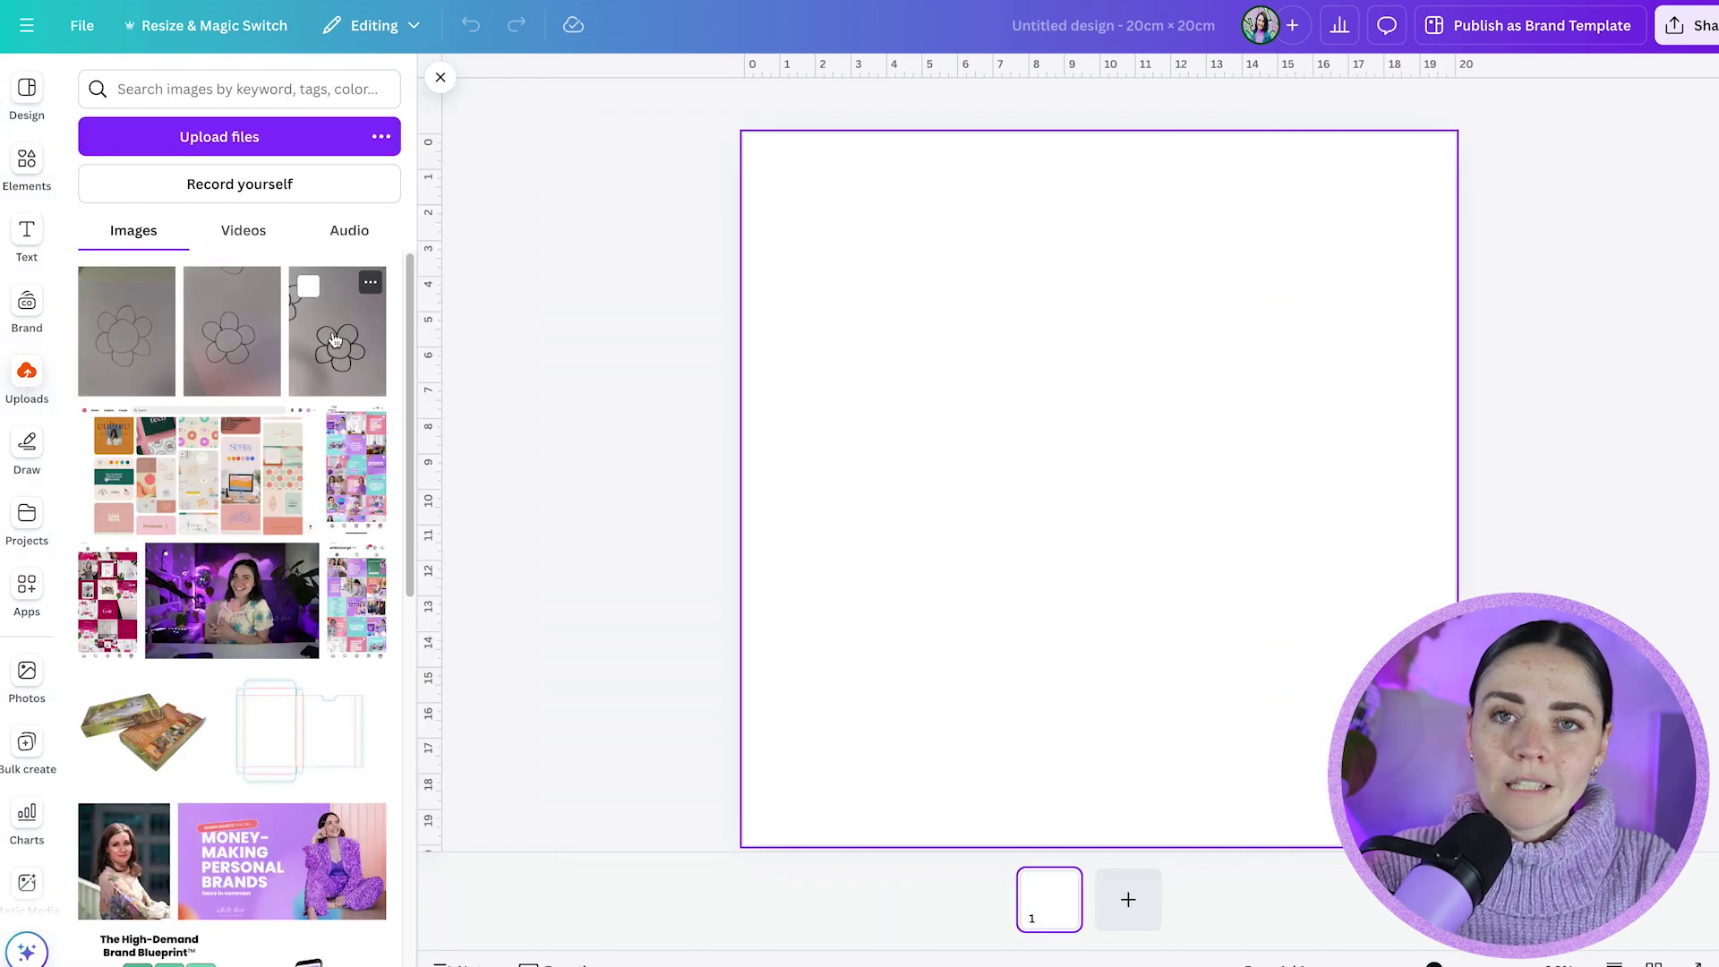
pyautogui.click(334, 341)
pyautogui.click(231, 331)
pyautogui.click(127, 331)
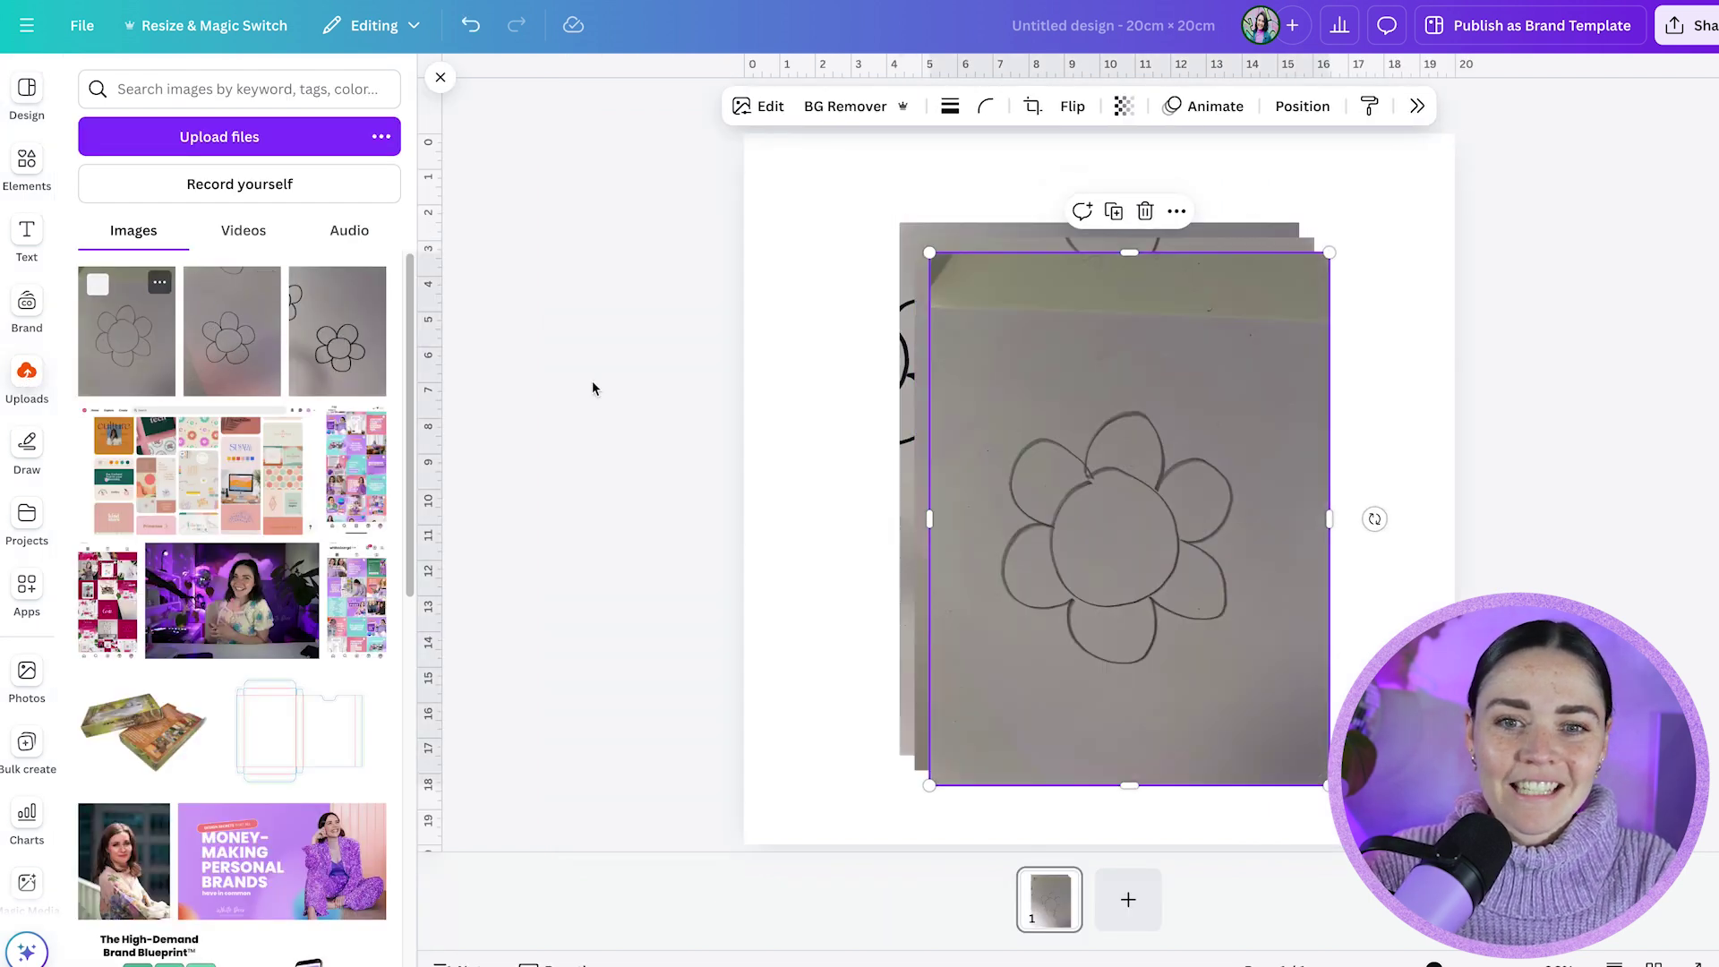
# Arrange the three flower photos, select them all and split them onto separate pages.
pyautogui.moveTo(1134, 509); pyautogui.dragTo(1331, 475)
pyautogui.moveTo(1029, 492); pyautogui.dragTo(859, 394)
pyautogui.moveTo(952, 448); pyautogui.dragTo(1004, 443)
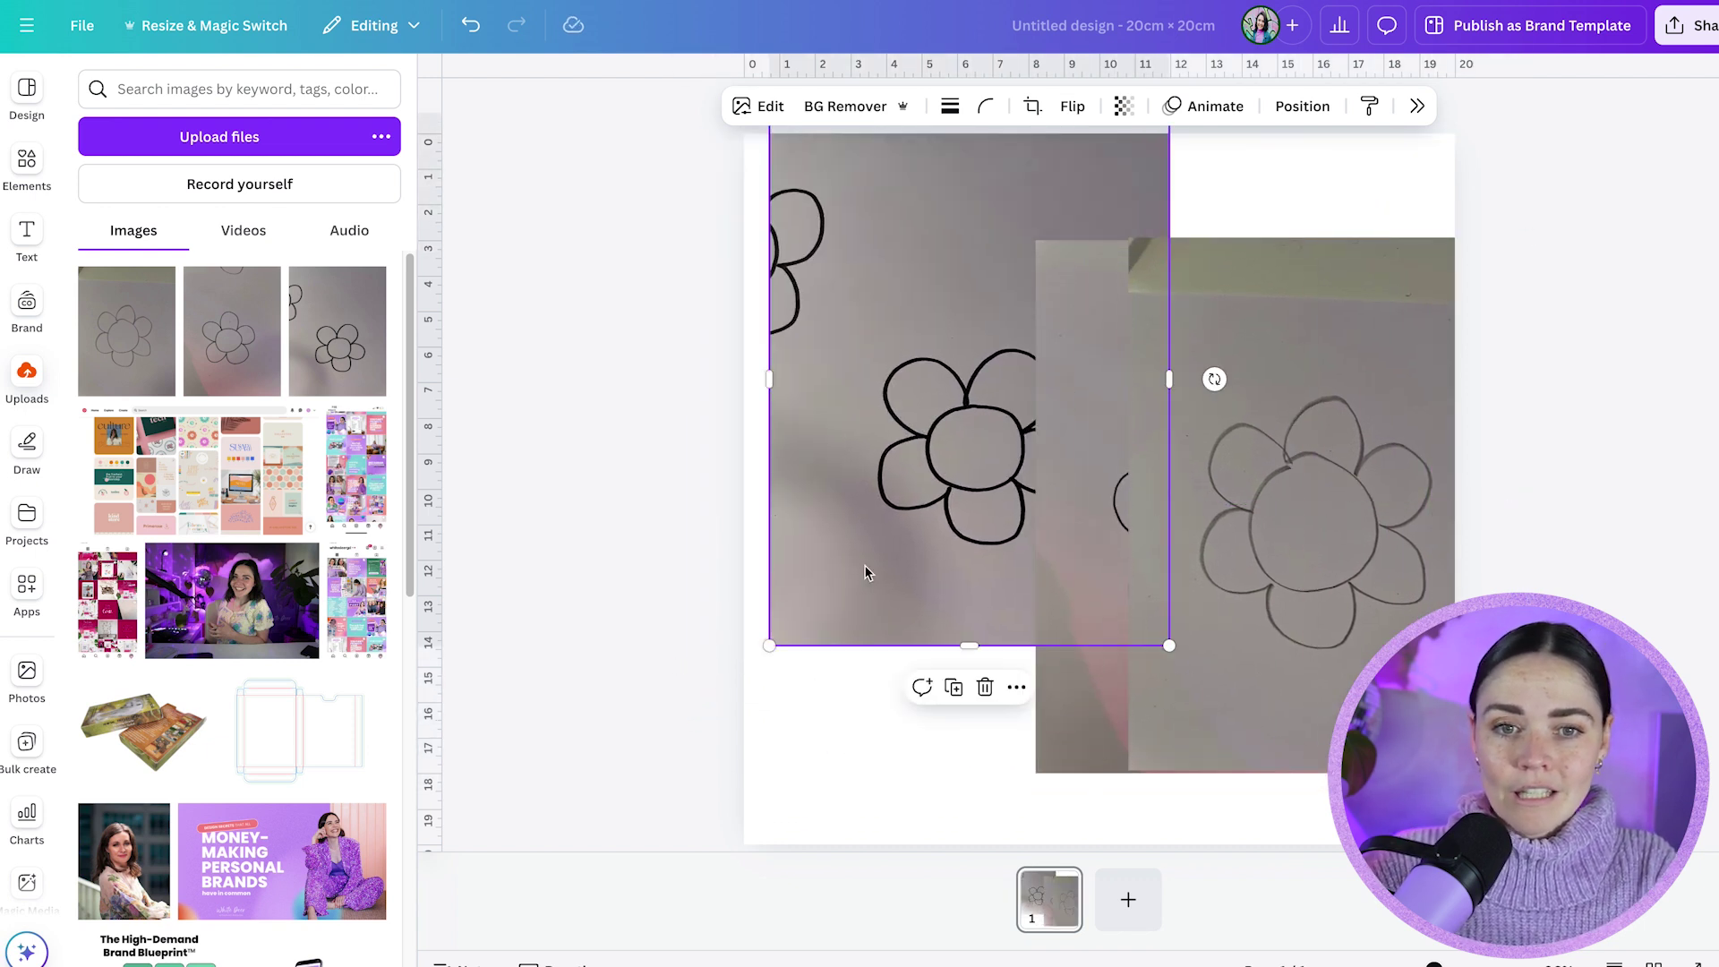
pyautogui.moveTo(895, 500)
pyautogui.mouseDown()
pyautogui.moveTo(852, 520)
pyautogui.moveTo(788, 501)
pyautogui.moveTo(1001, 595)
pyautogui.moveTo(1201, 569)
pyautogui.mouseUp()
pyautogui.moveTo(1440, 573); pyautogui.dragTo(859, 582)
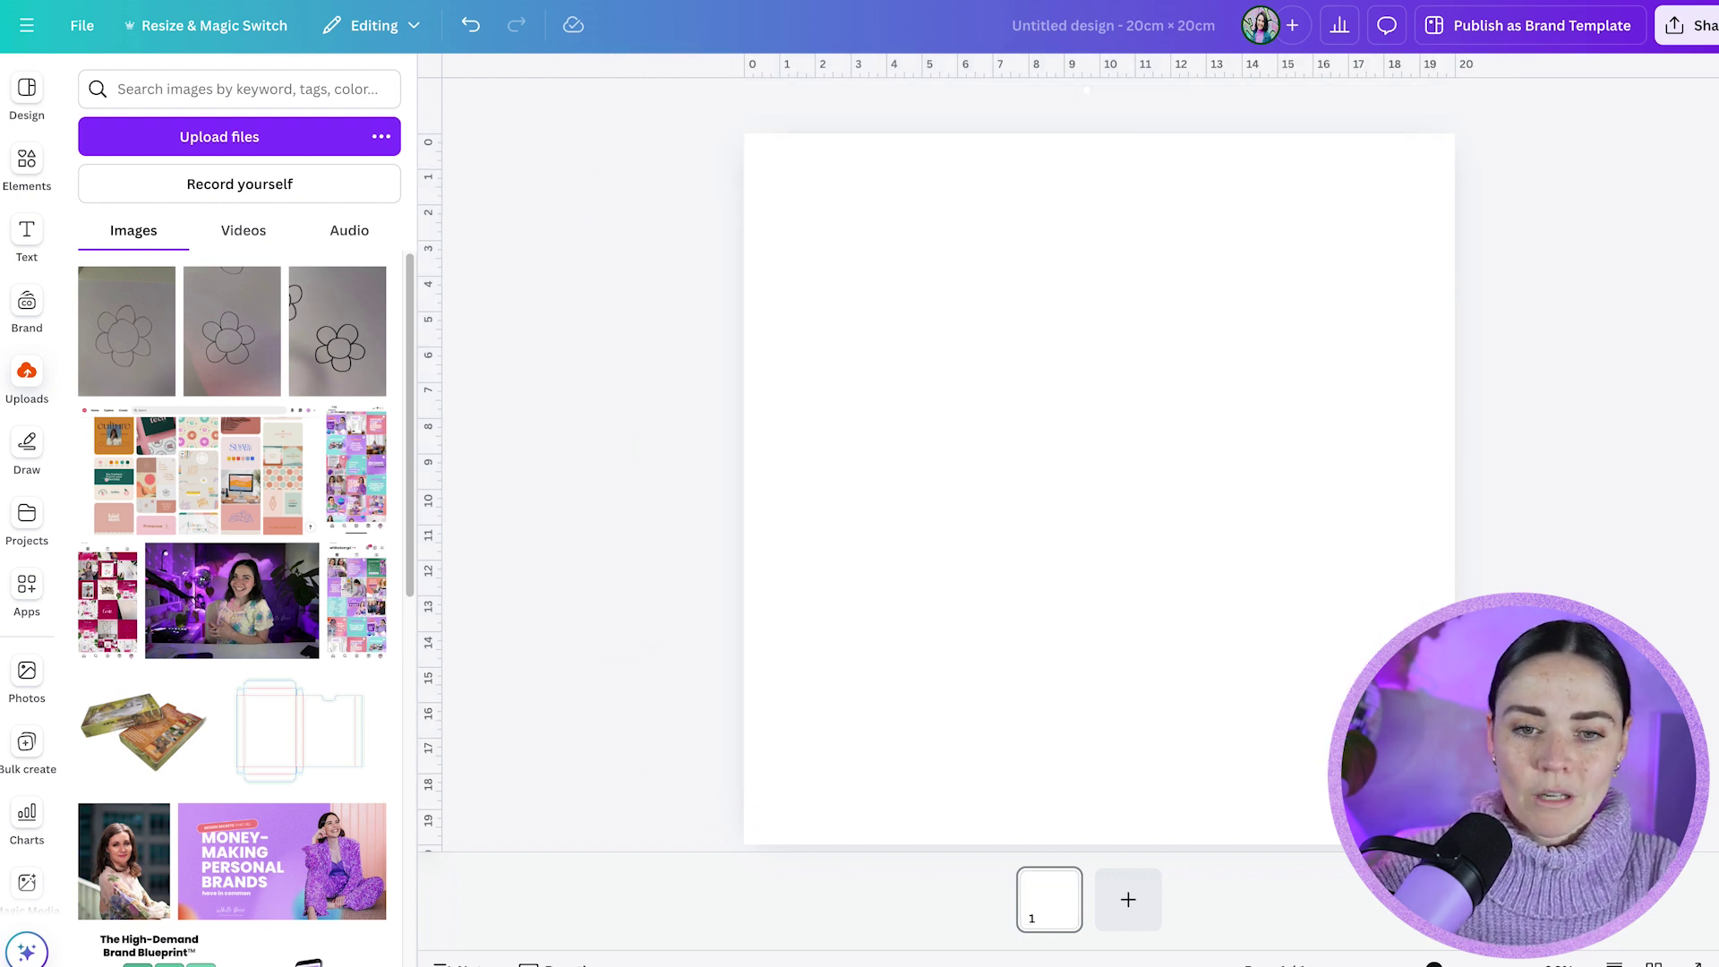
pyautogui.click(126, 336)
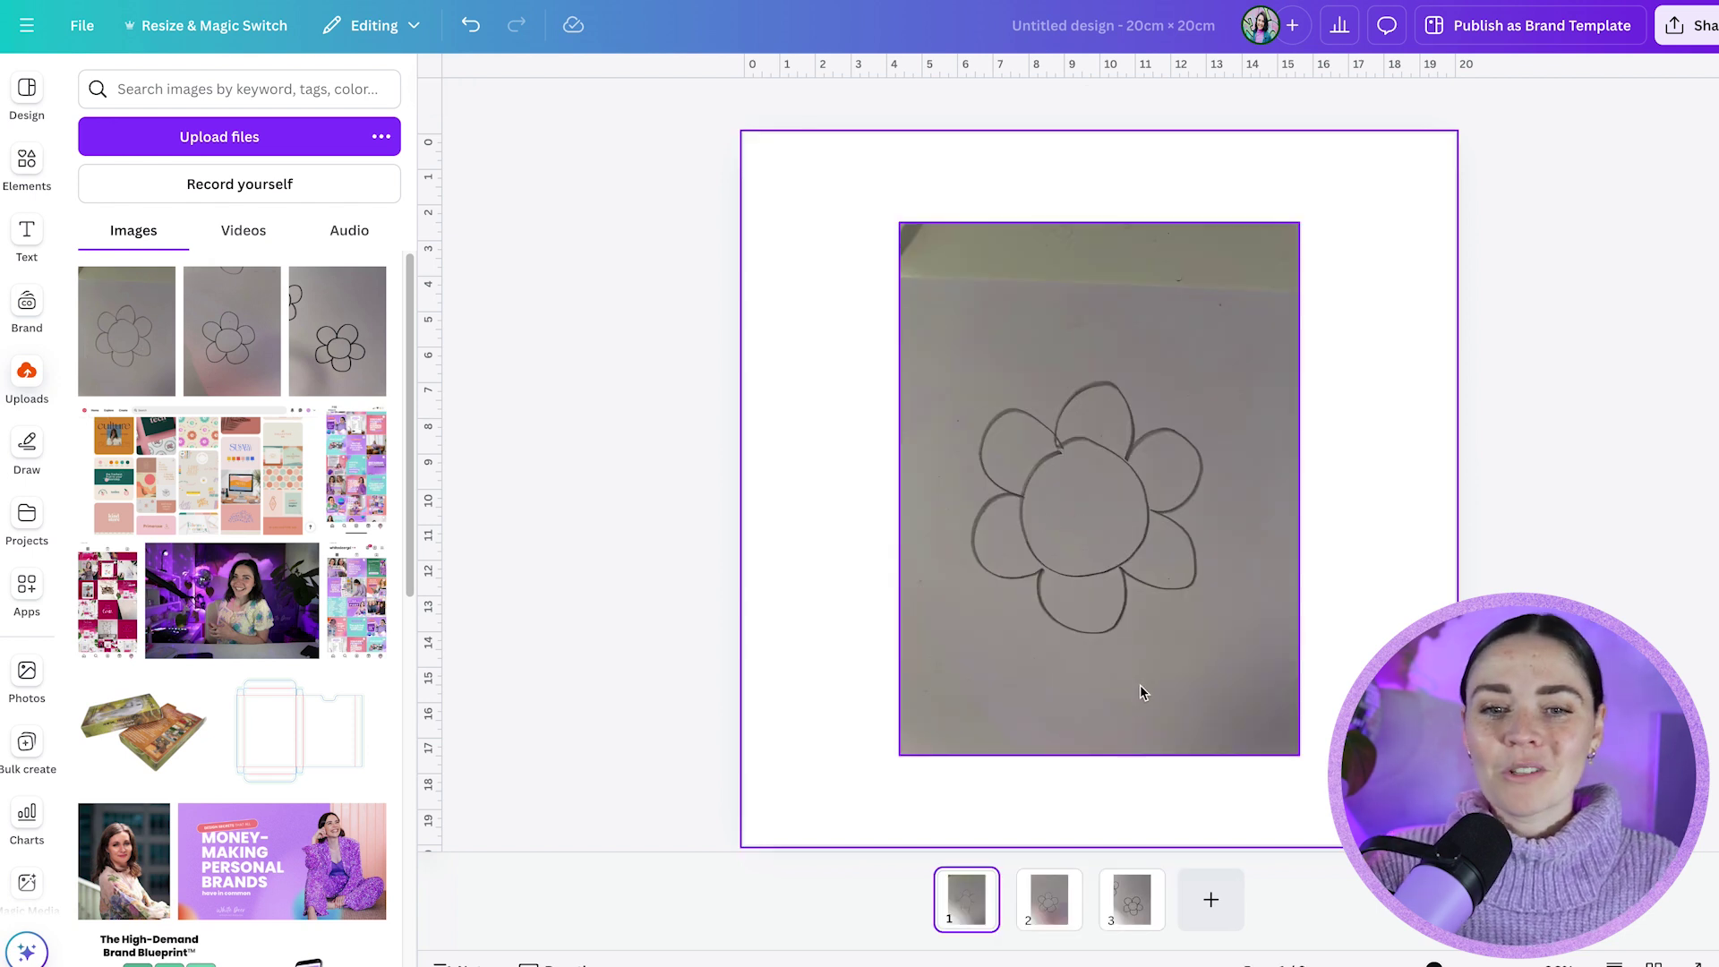
# On page 3, crop the bold flower photo tightly around the flower and centre it.
pyautogui.click(1139, 922)
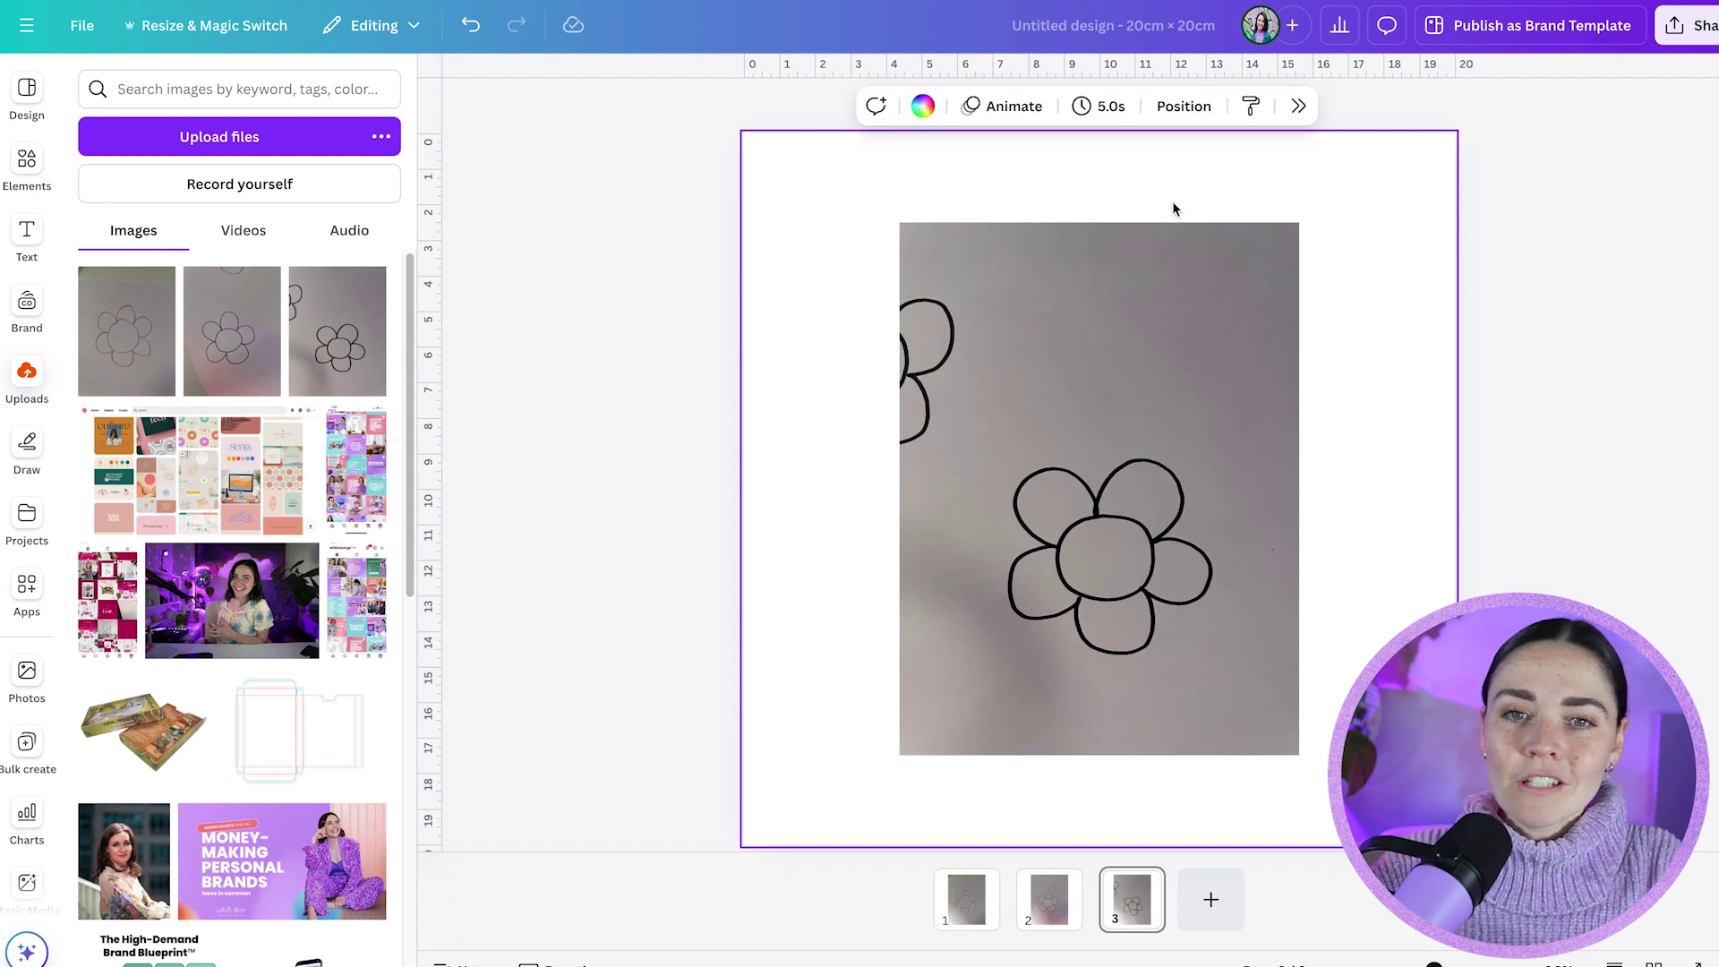
pyautogui.moveTo(1174, 294); pyautogui.dragTo(1165, 241)
pyautogui.moveTo(1092, 175); pyautogui.dragTo(1123, 396)
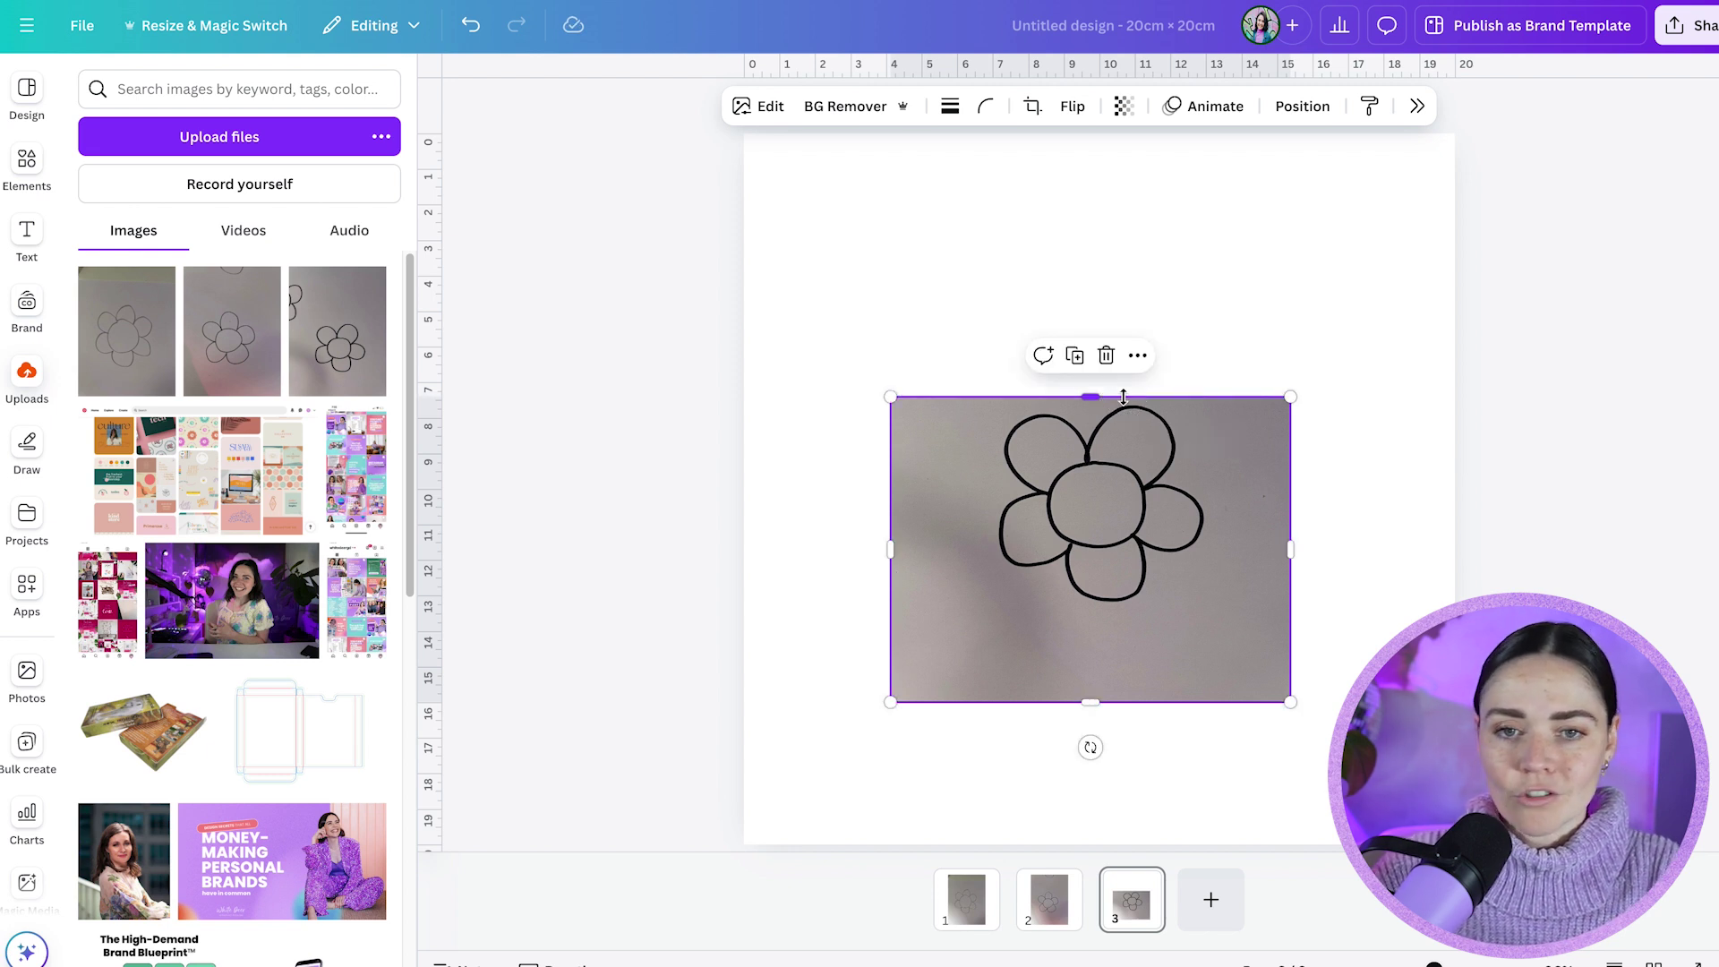
pyautogui.hotkey('ctrl', 'z')
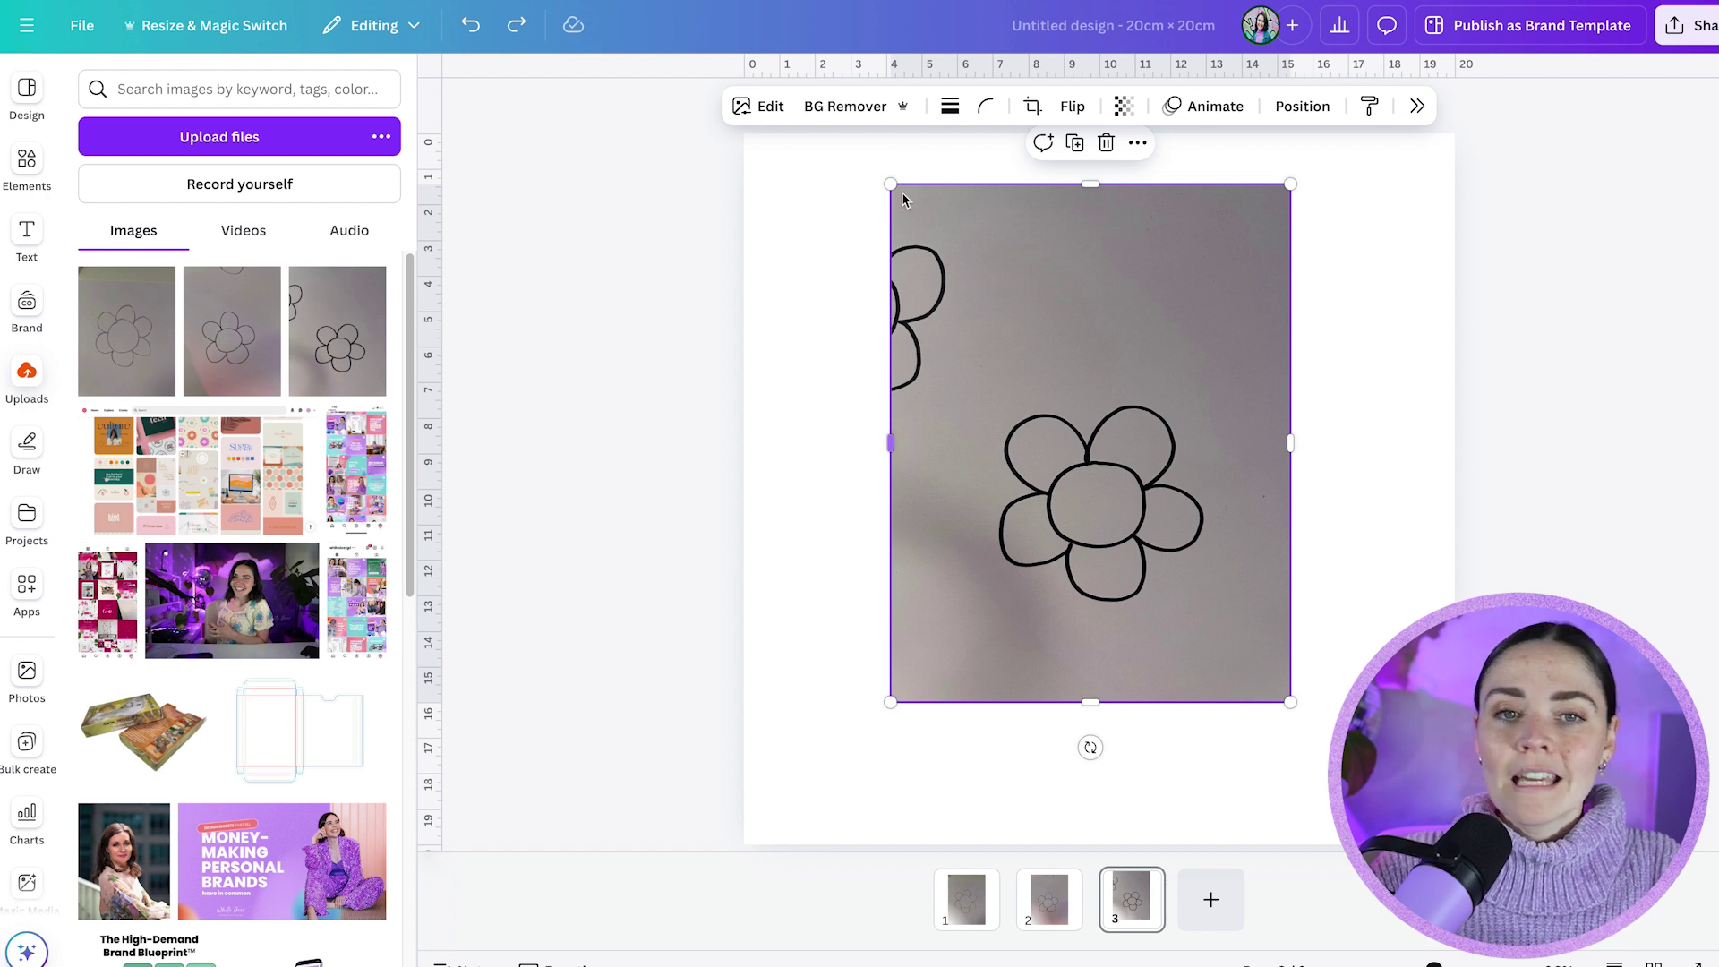
pyautogui.moveTo(891, 184); pyautogui.dragTo(985, 397)
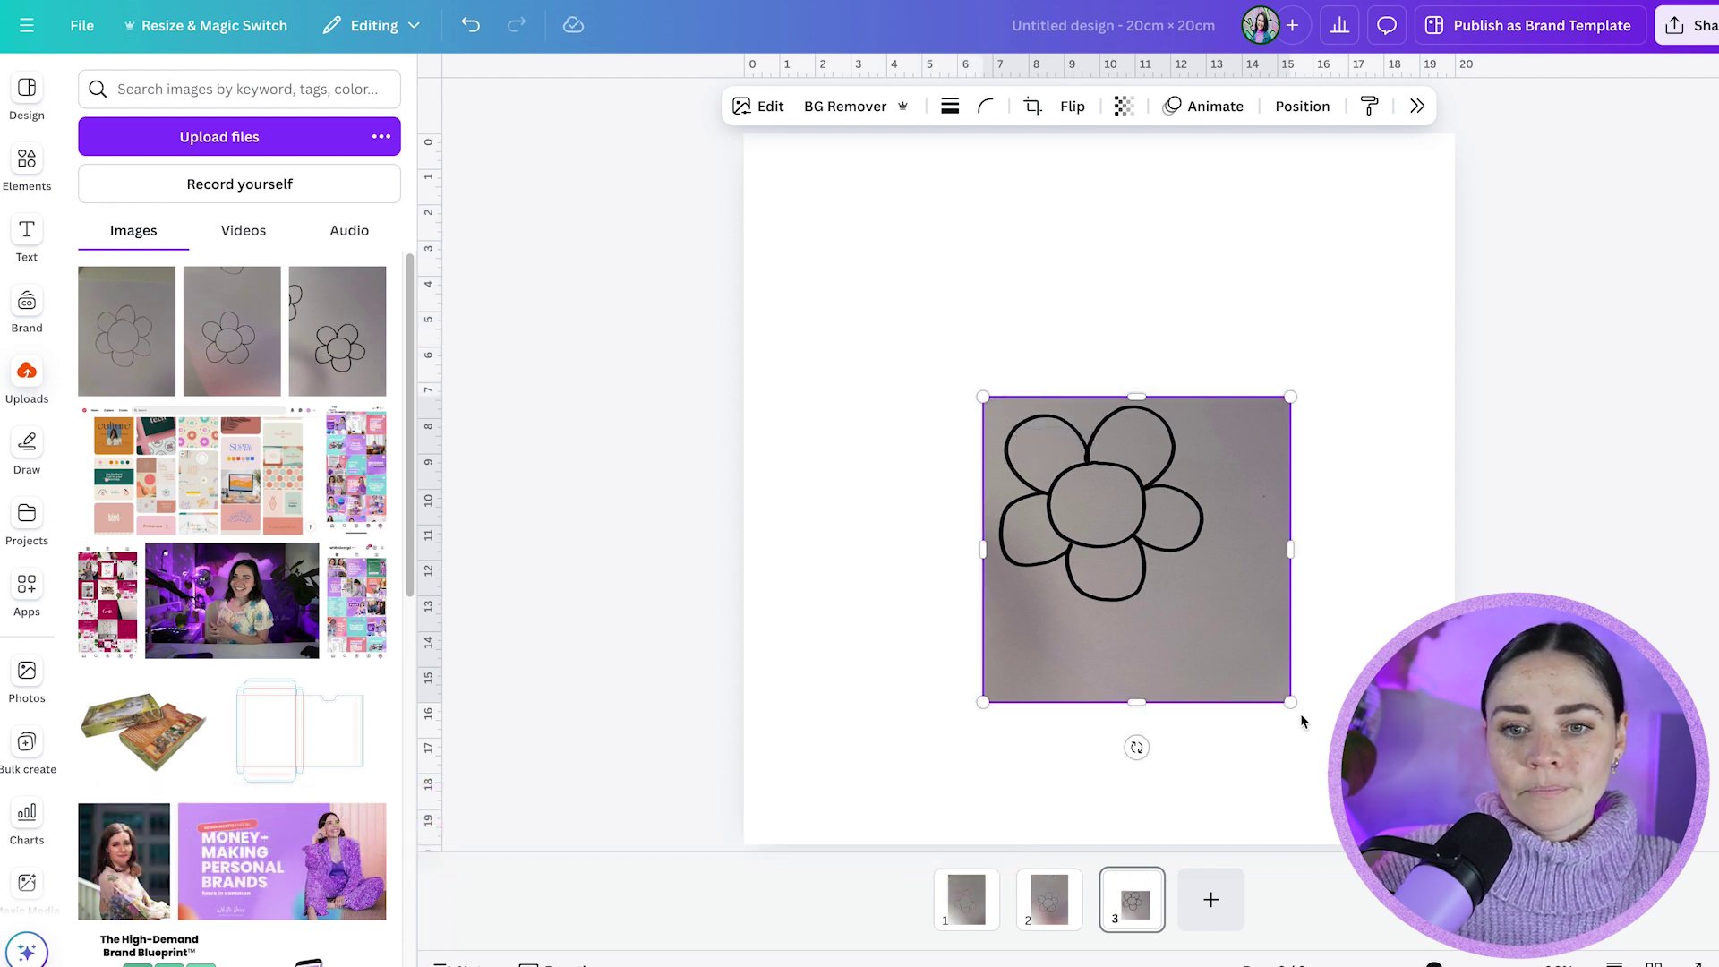
pyautogui.moveTo(1290, 701)
pyautogui.mouseDown()
pyautogui.moveTo(1212, 615)
pyautogui.moveTo(1304, 689)
pyautogui.mouseUp()
pyautogui.moveTo(1215, 593); pyautogui.dragTo(1191, 535)
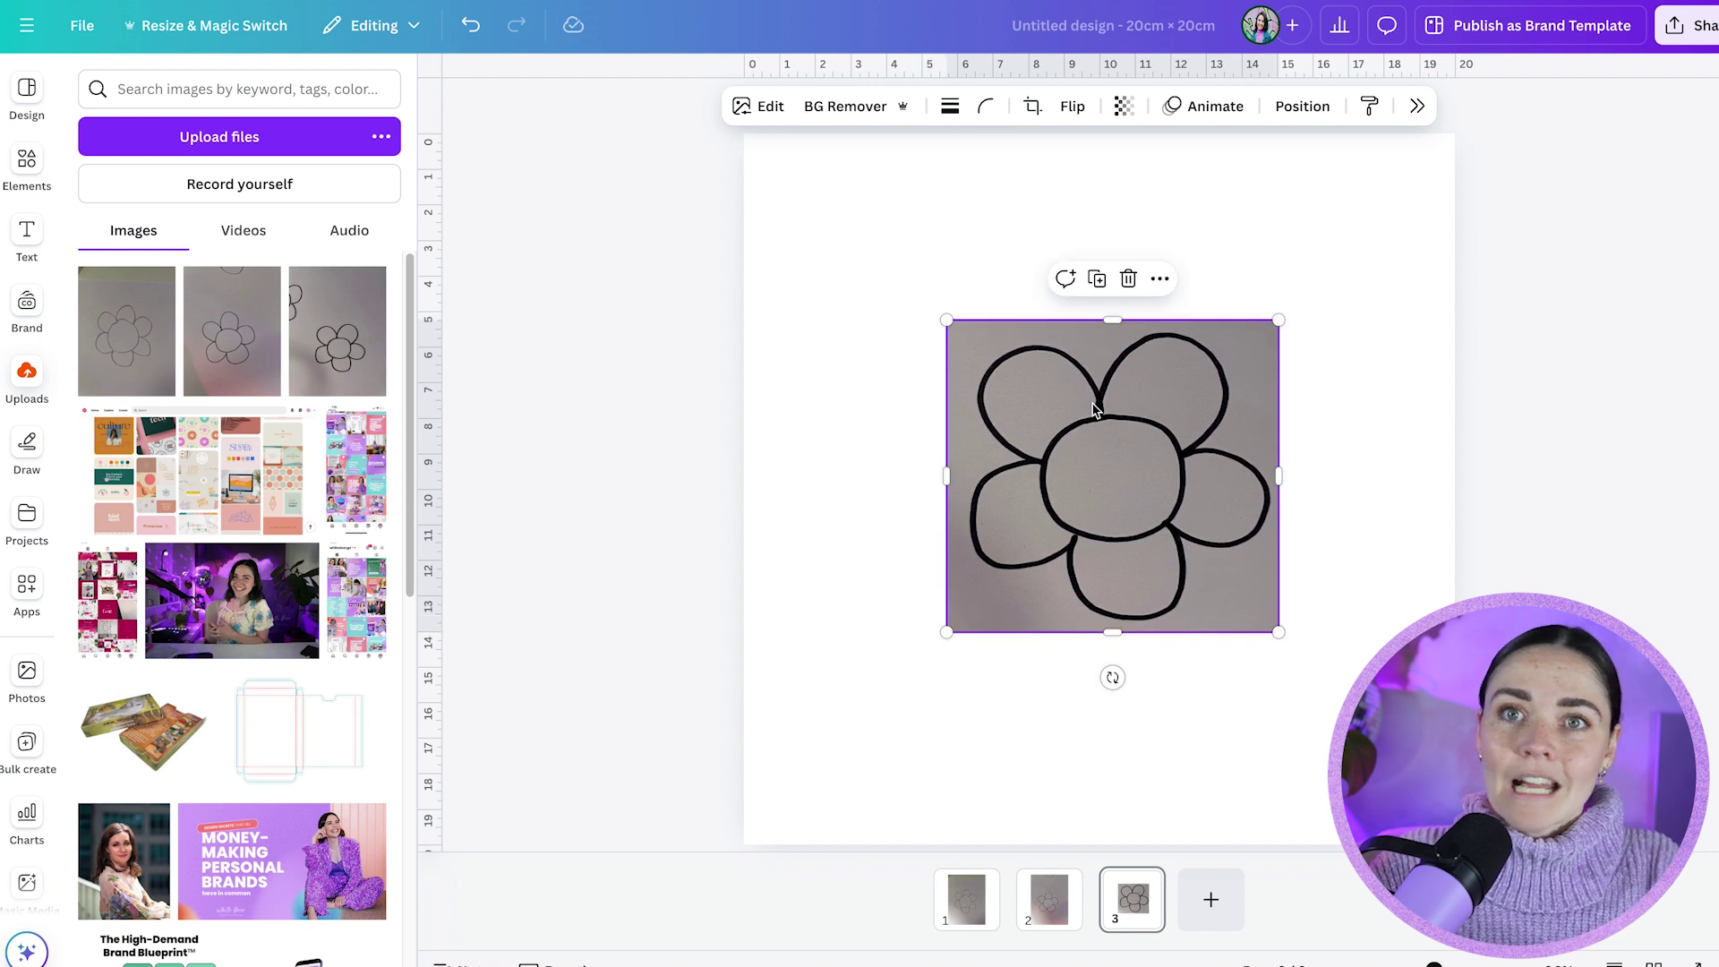
# Raise the flower photo's Brightness to 100 in the Adjust settings.
pyautogui.click(760, 107)
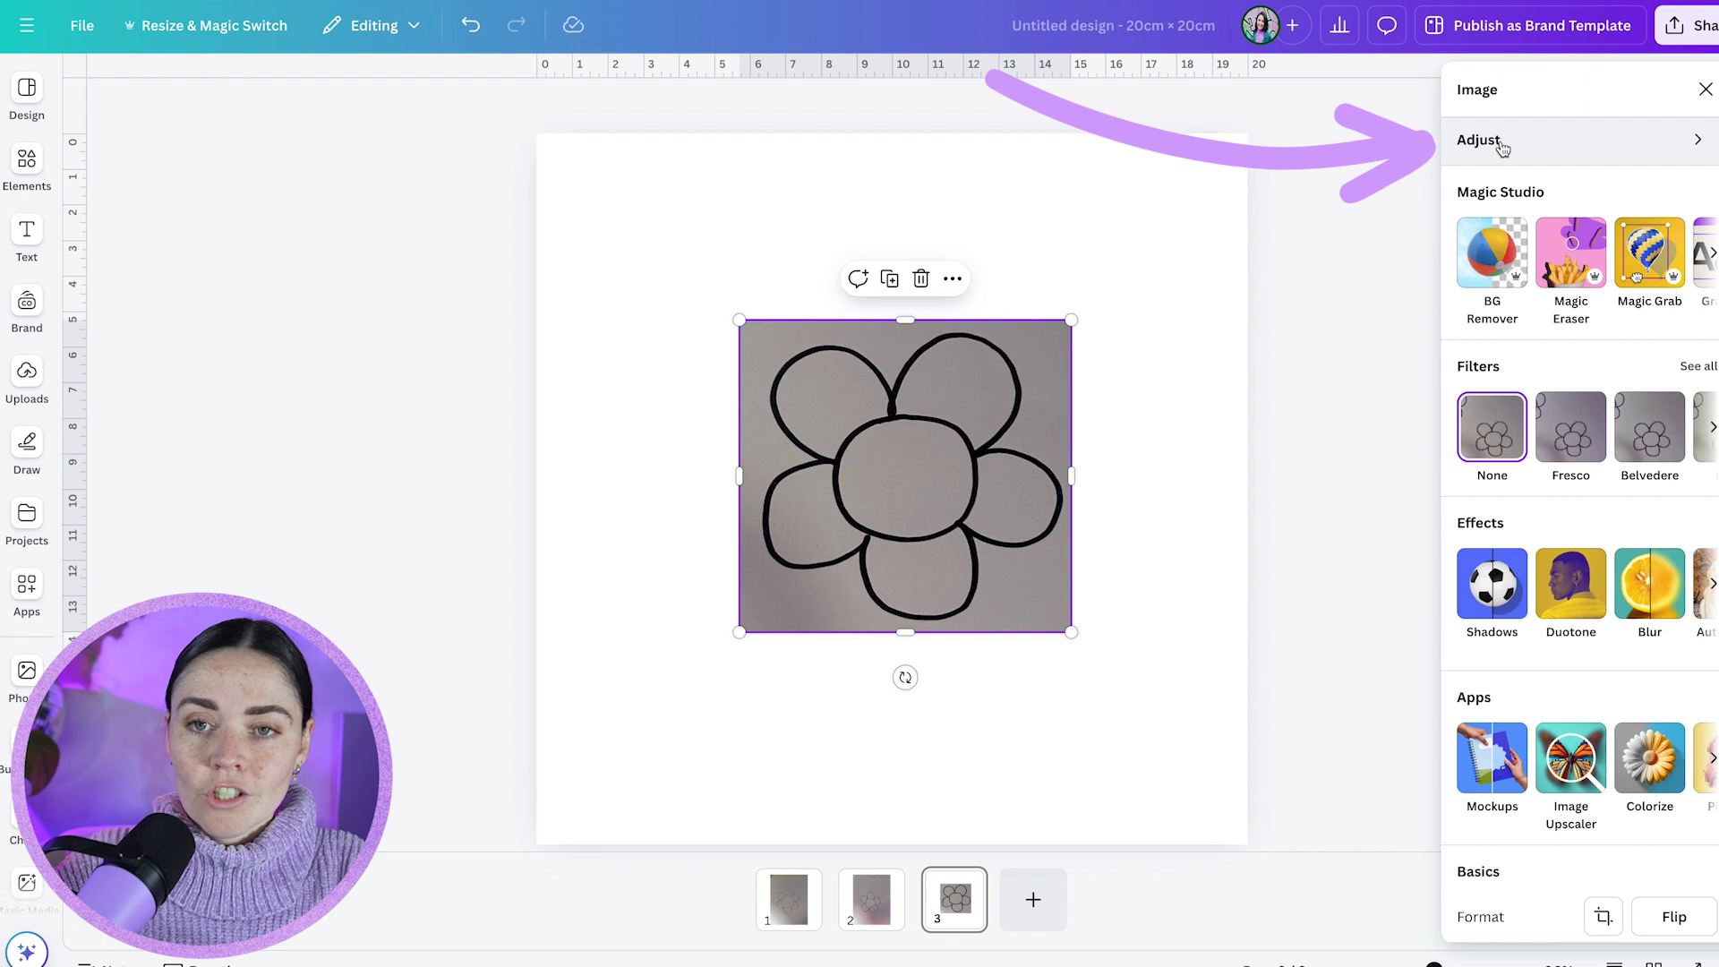
pyautogui.click(1504, 144)
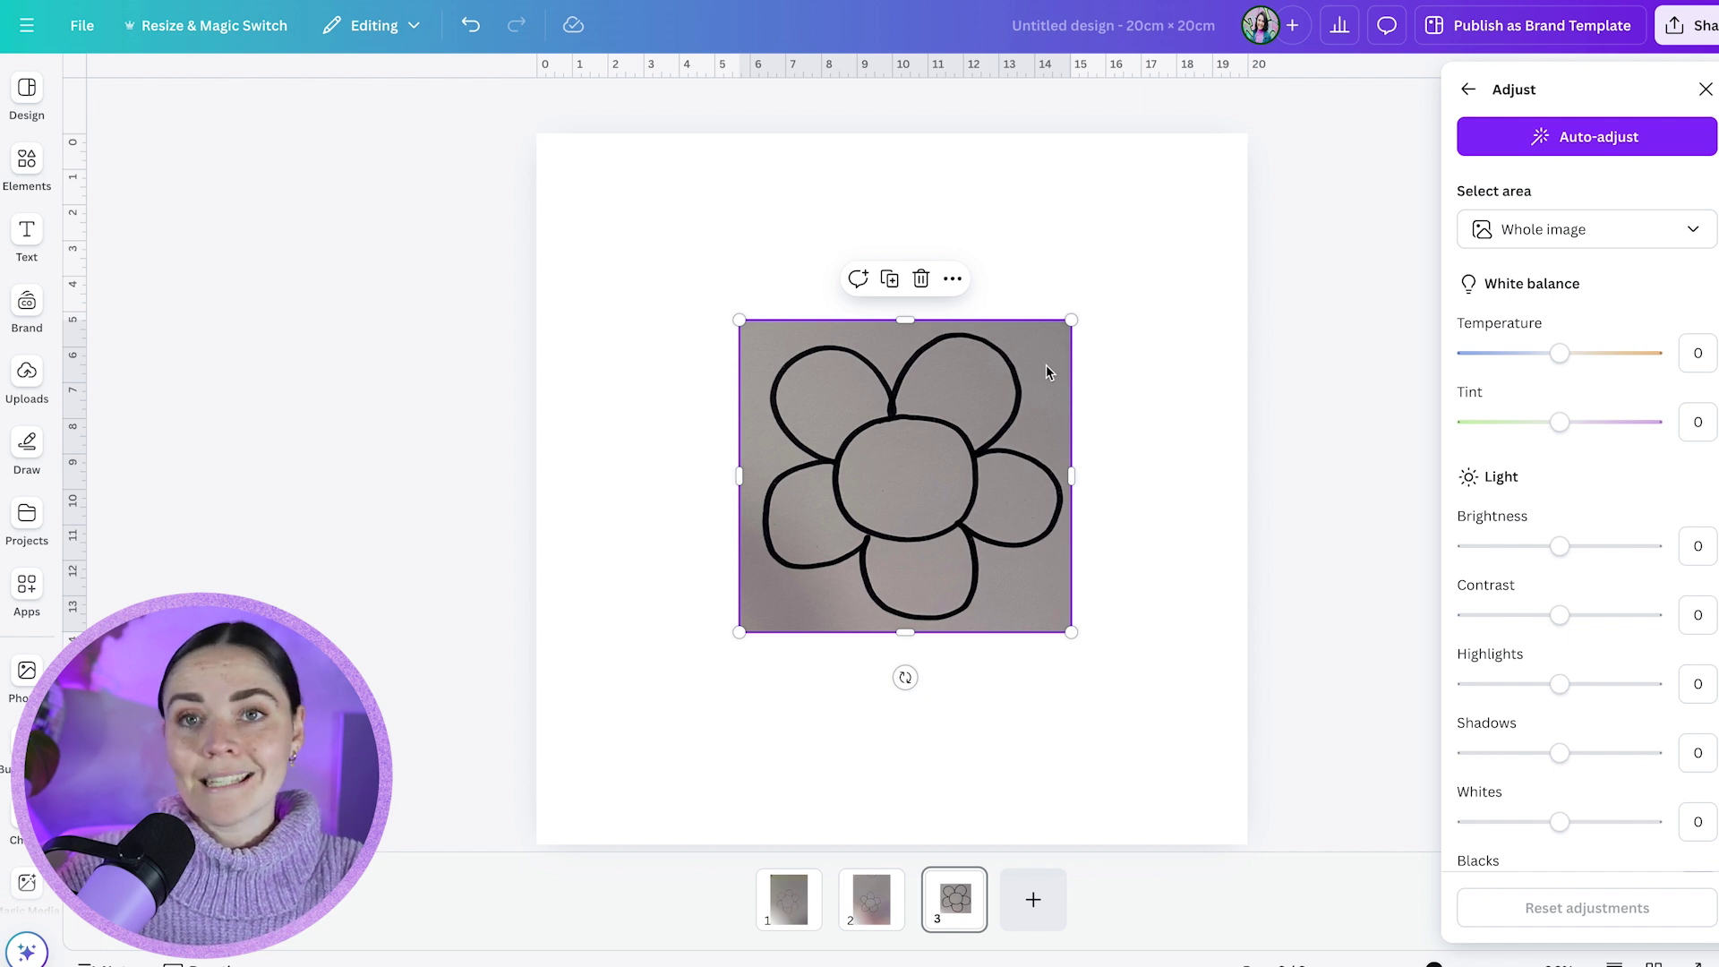
pyautogui.moveTo(1560, 548); pyautogui.dragTo(1658, 556)
pyautogui.click(1196, 461)
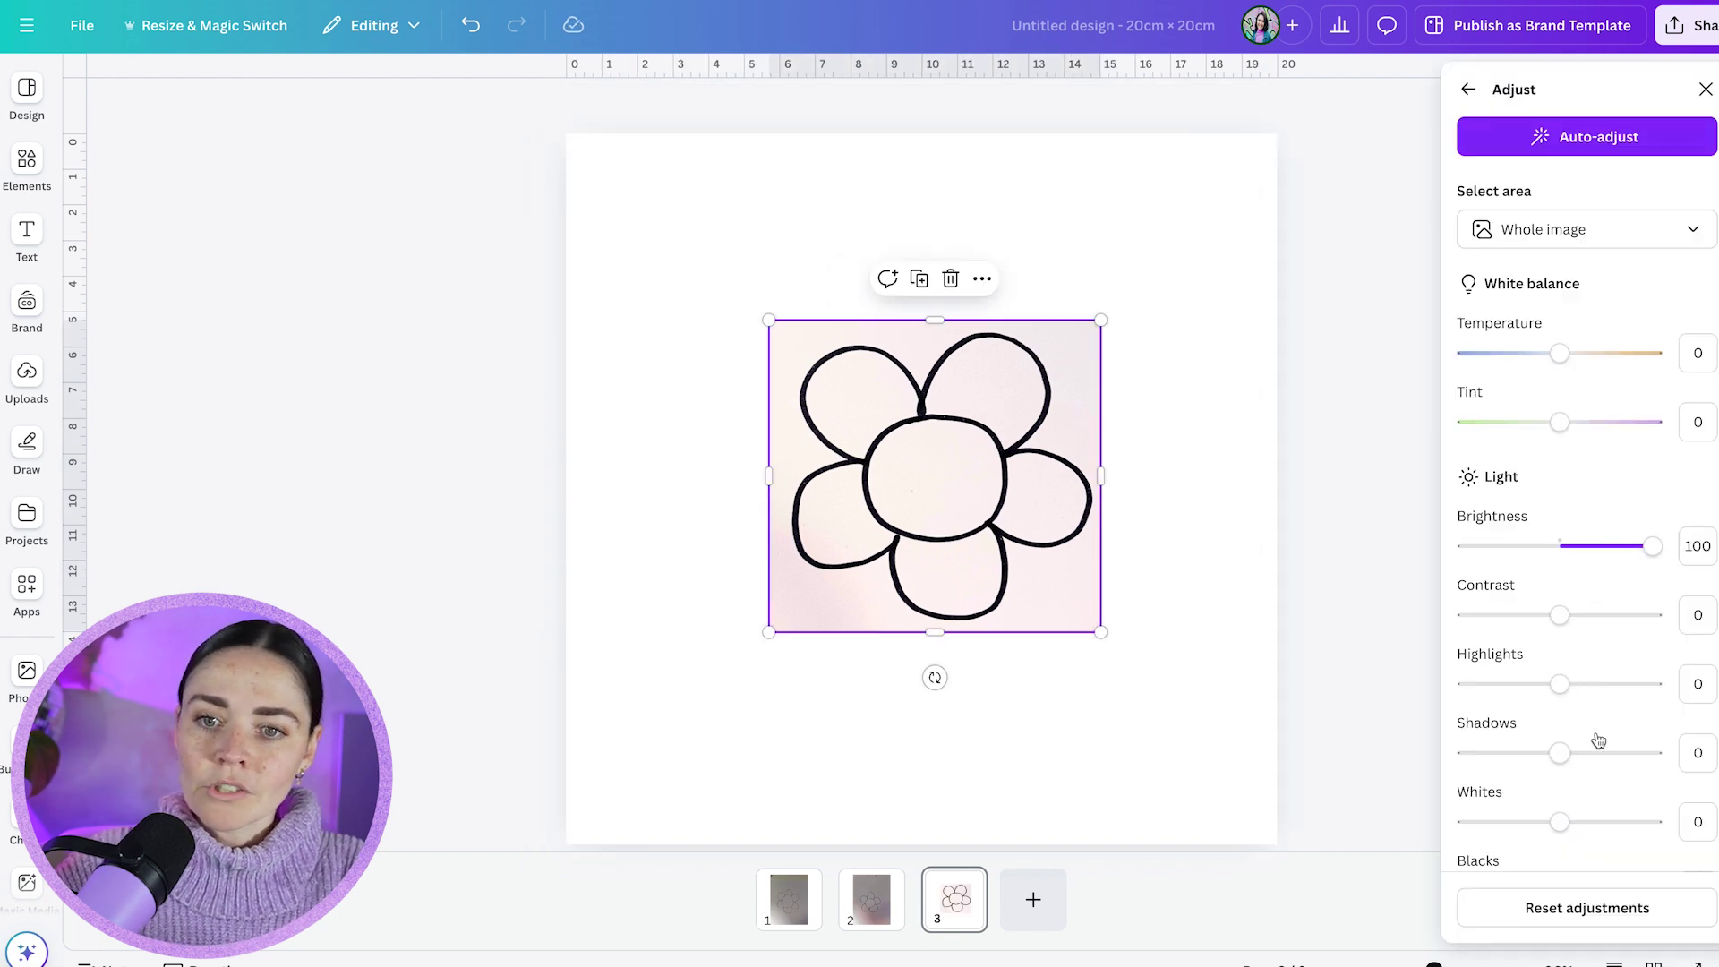
pyautogui.scroll(-7, 1599, 740)
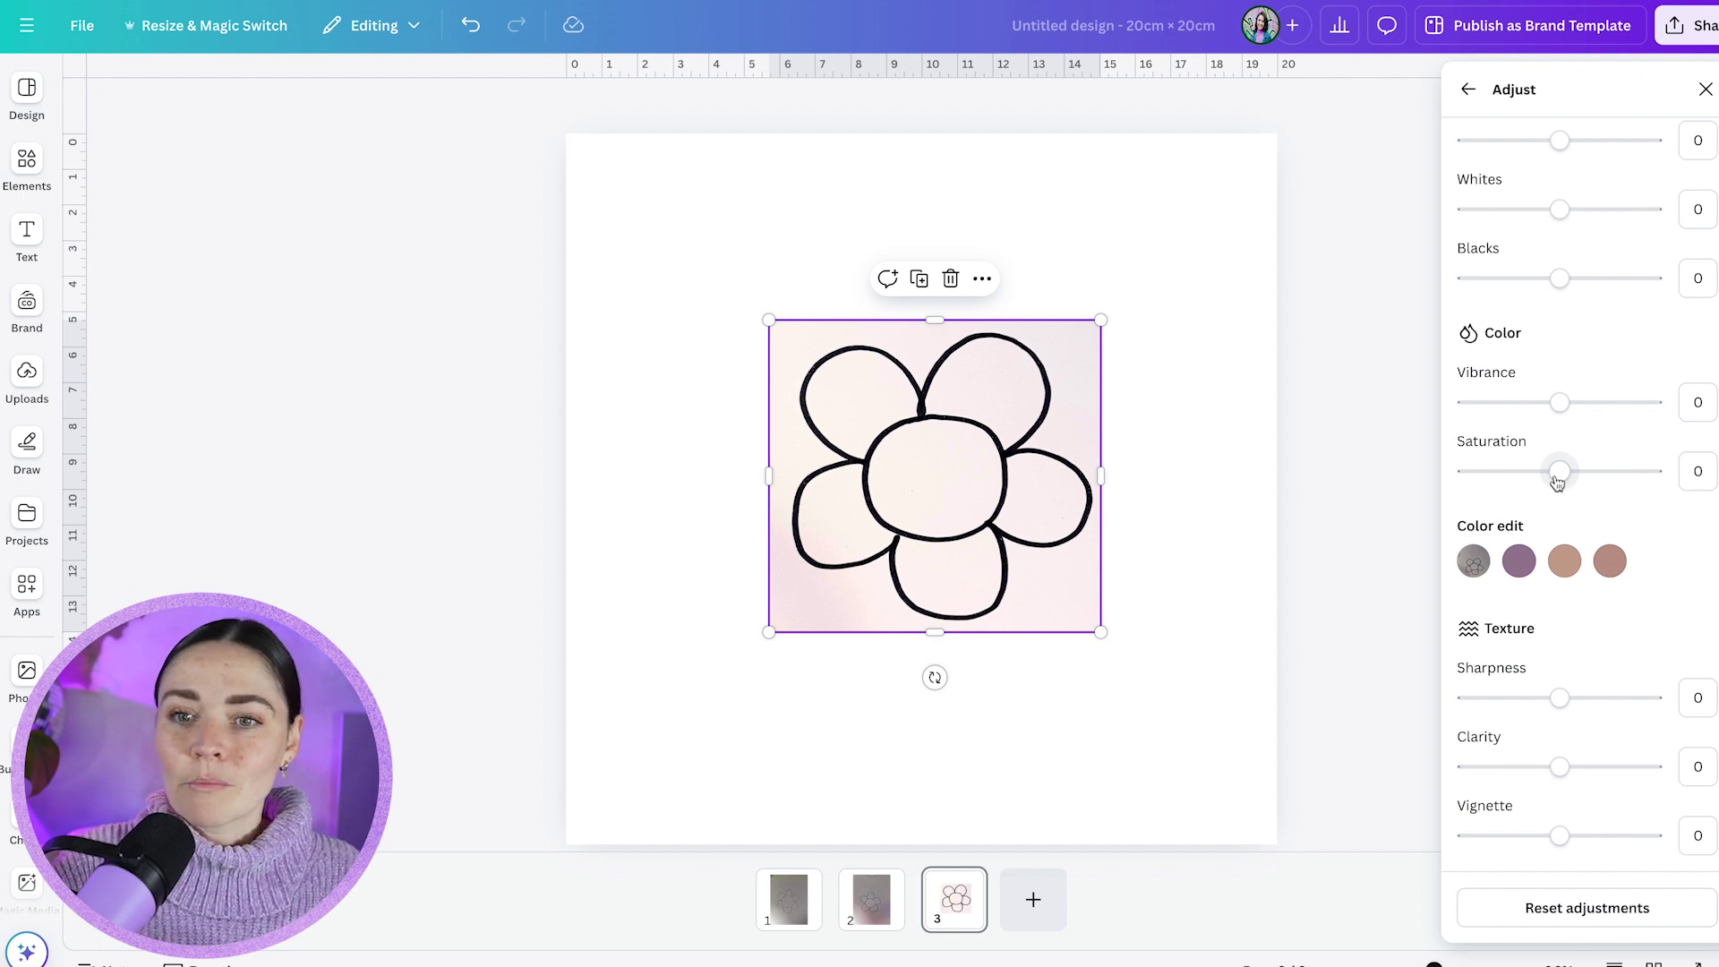
# Set Saturation -100, Highlights 100 and Whites slightly up, keeping Contrast and Shadows near 0.
pyautogui.moveTo(1556, 472); pyautogui.dragTo(1454, 470)
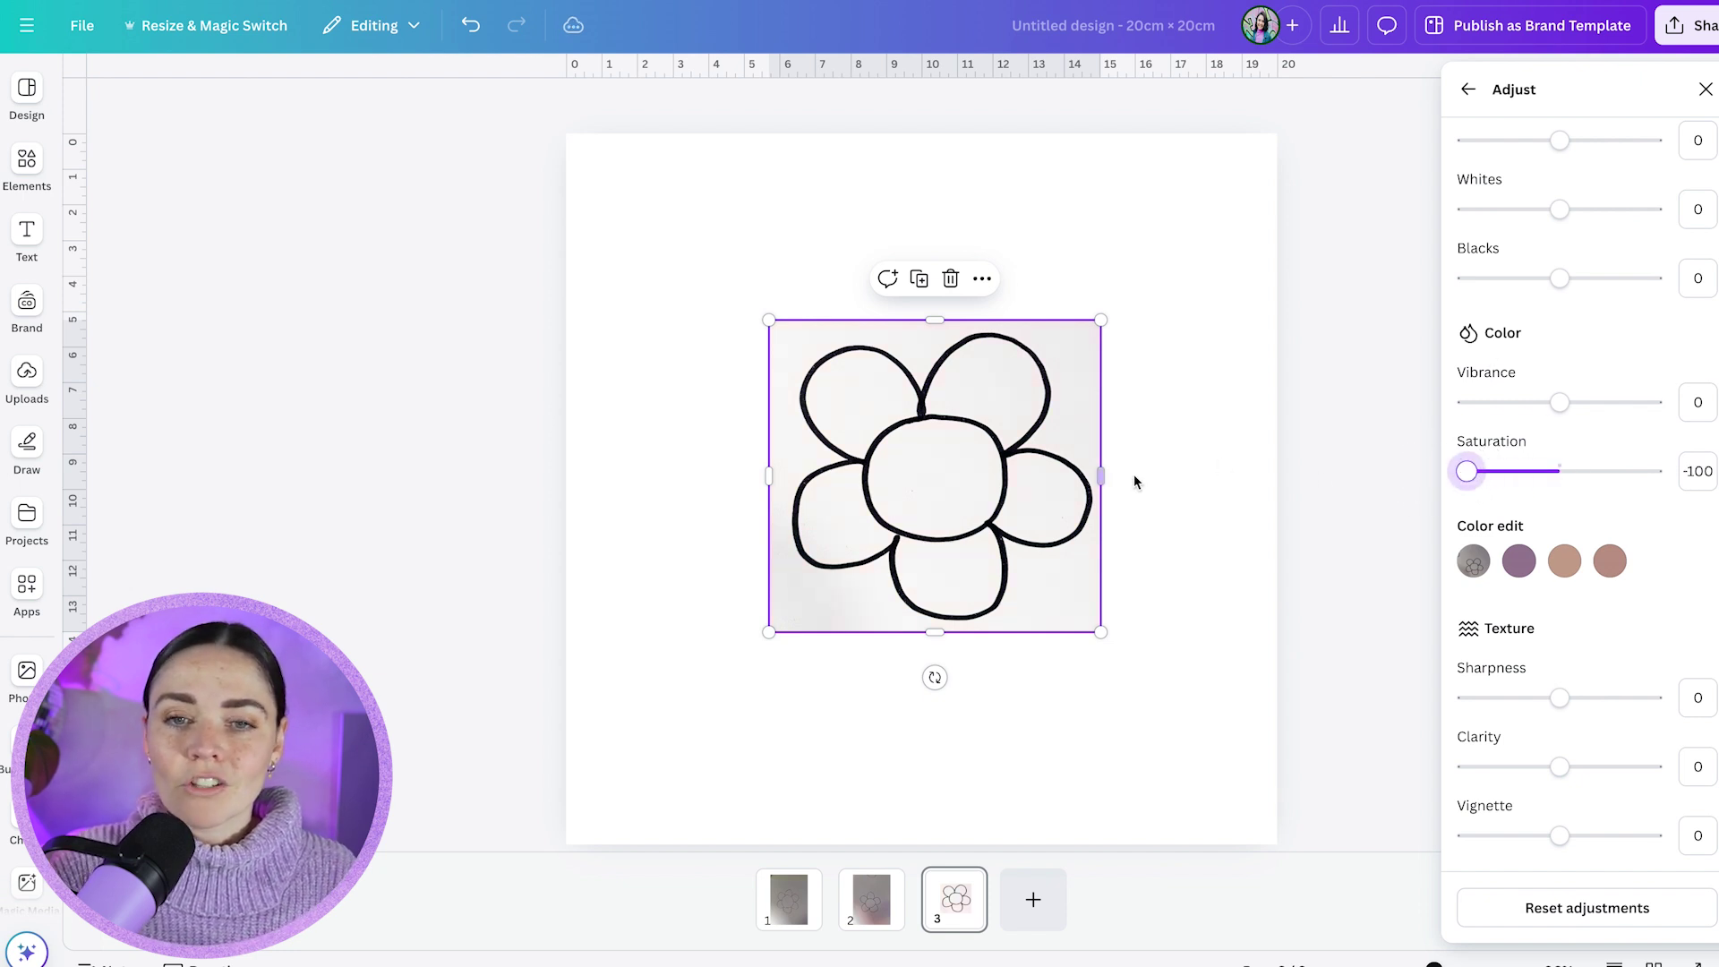
pyautogui.scroll(4, 1611, 502)
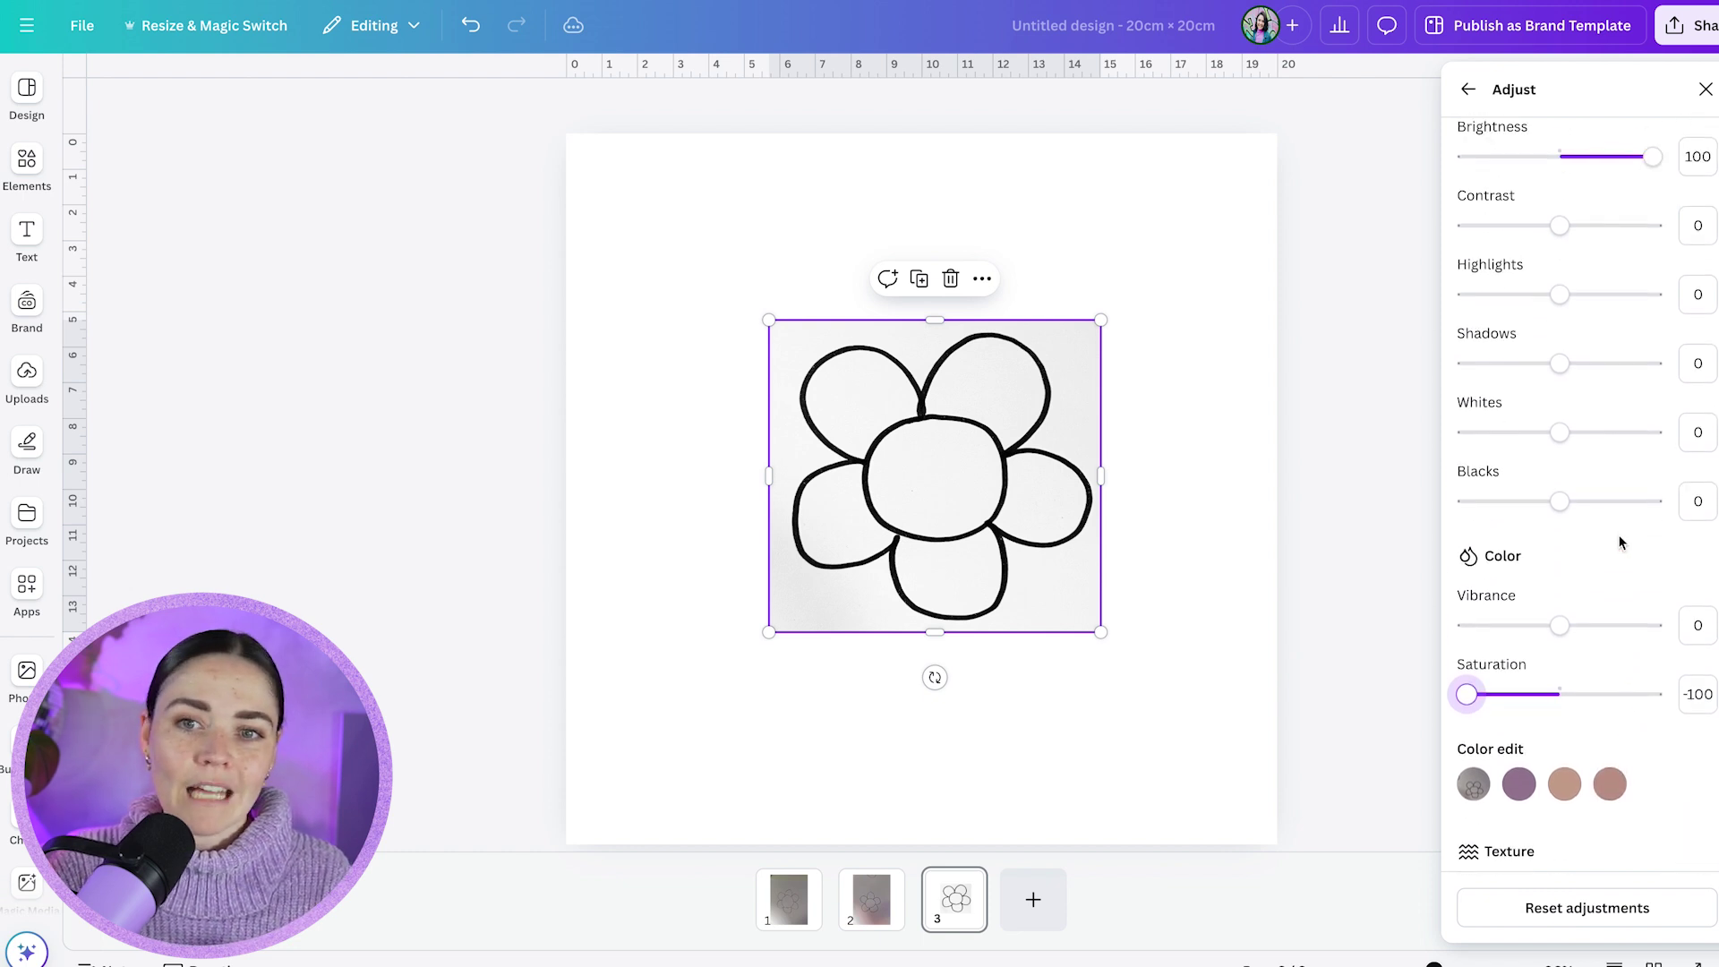
pyautogui.moveTo(1560, 403); pyautogui.dragTo(1697, 408)
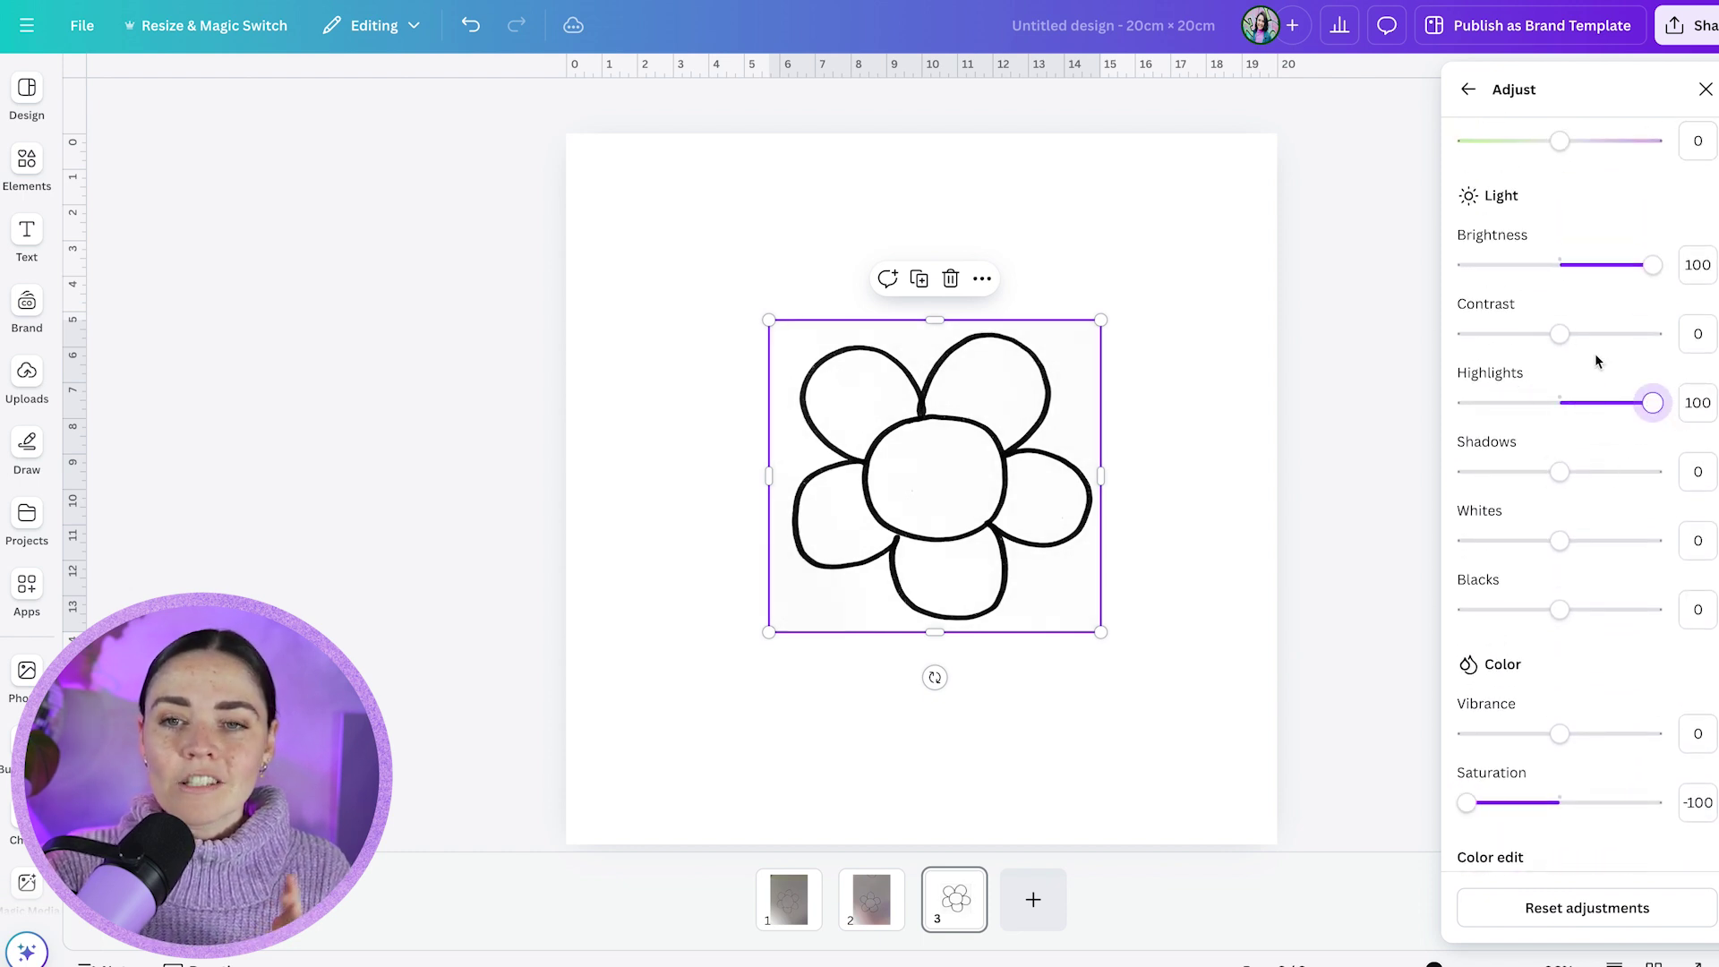
pyautogui.moveTo(1560, 334)
pyautogui.mouseDown()
pyautogui.moveTo(1658, 334)
pyautogui.moveTo(1562, 334)
pyautogui.mouseUp()
pyautogui.moveTo(1563, 465)
pyautogui.mouseDown()
pyautogui.moveTo(1639, 468)
pyautogui.moveTo(1560, 471)
pyautogui.mouseUp()
pyautogui.moveTo(1560, 541); pyautogui.dragTo(1583, 541)
pyautogui.click(1255, 534)
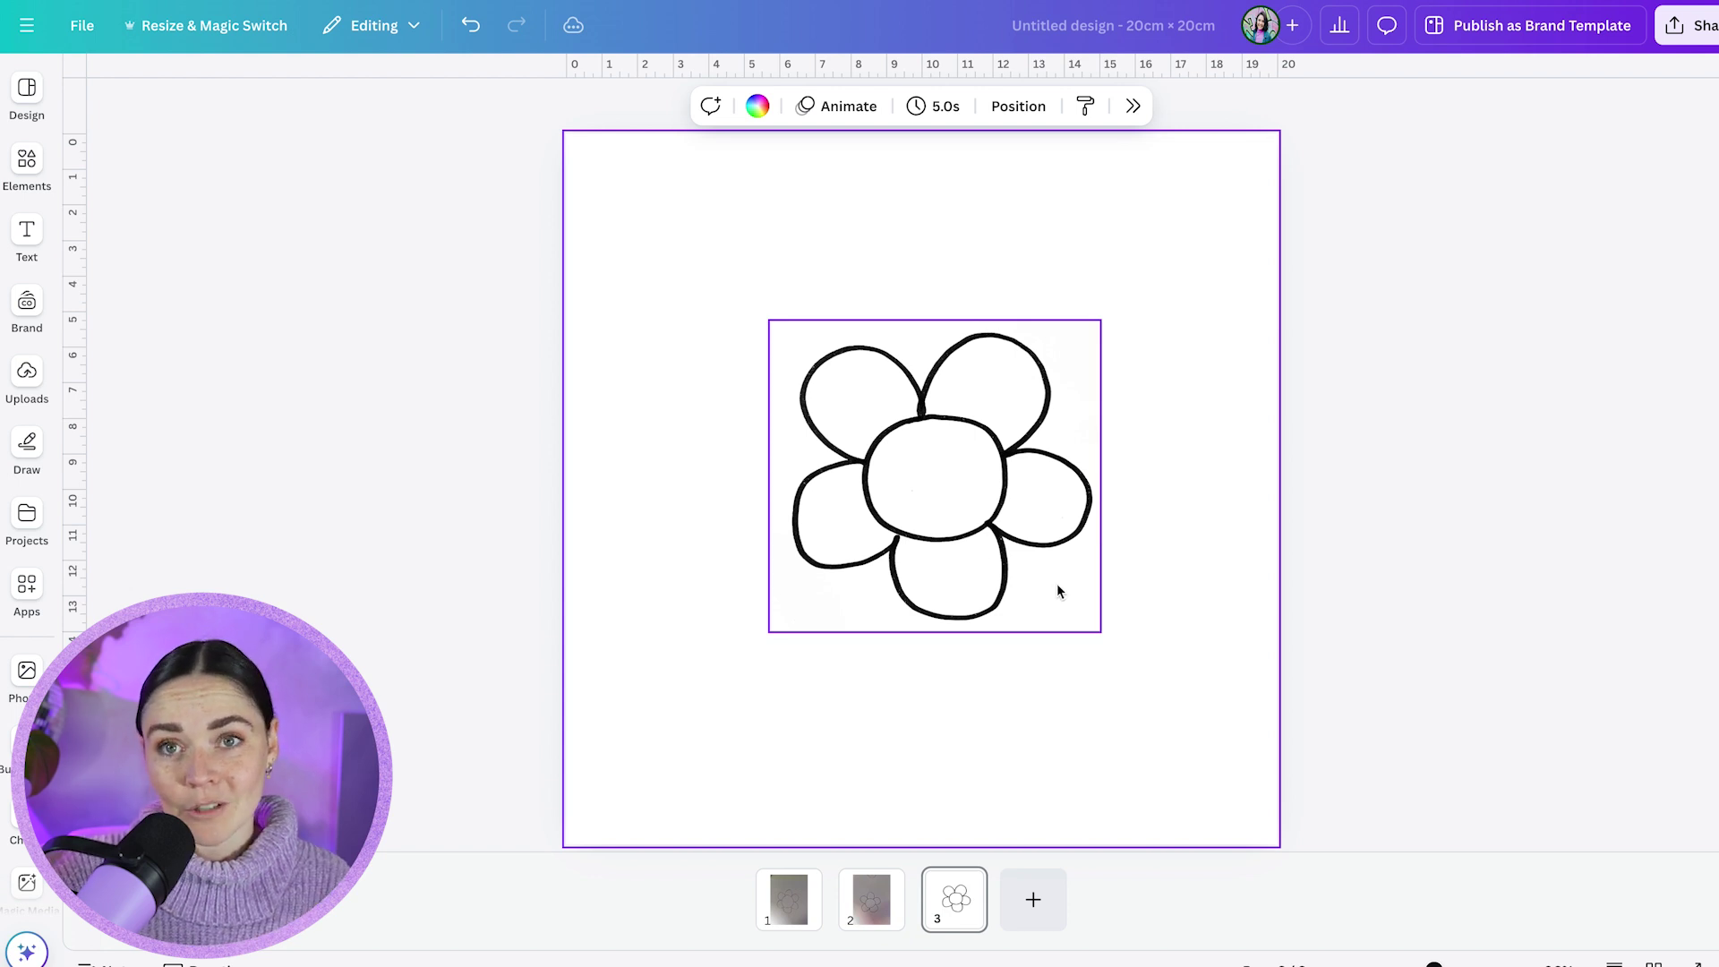
# With the whitened flower selected, search Apps for 'tracer' and open the Tracer app.
pyautogui.click(1046, 556)
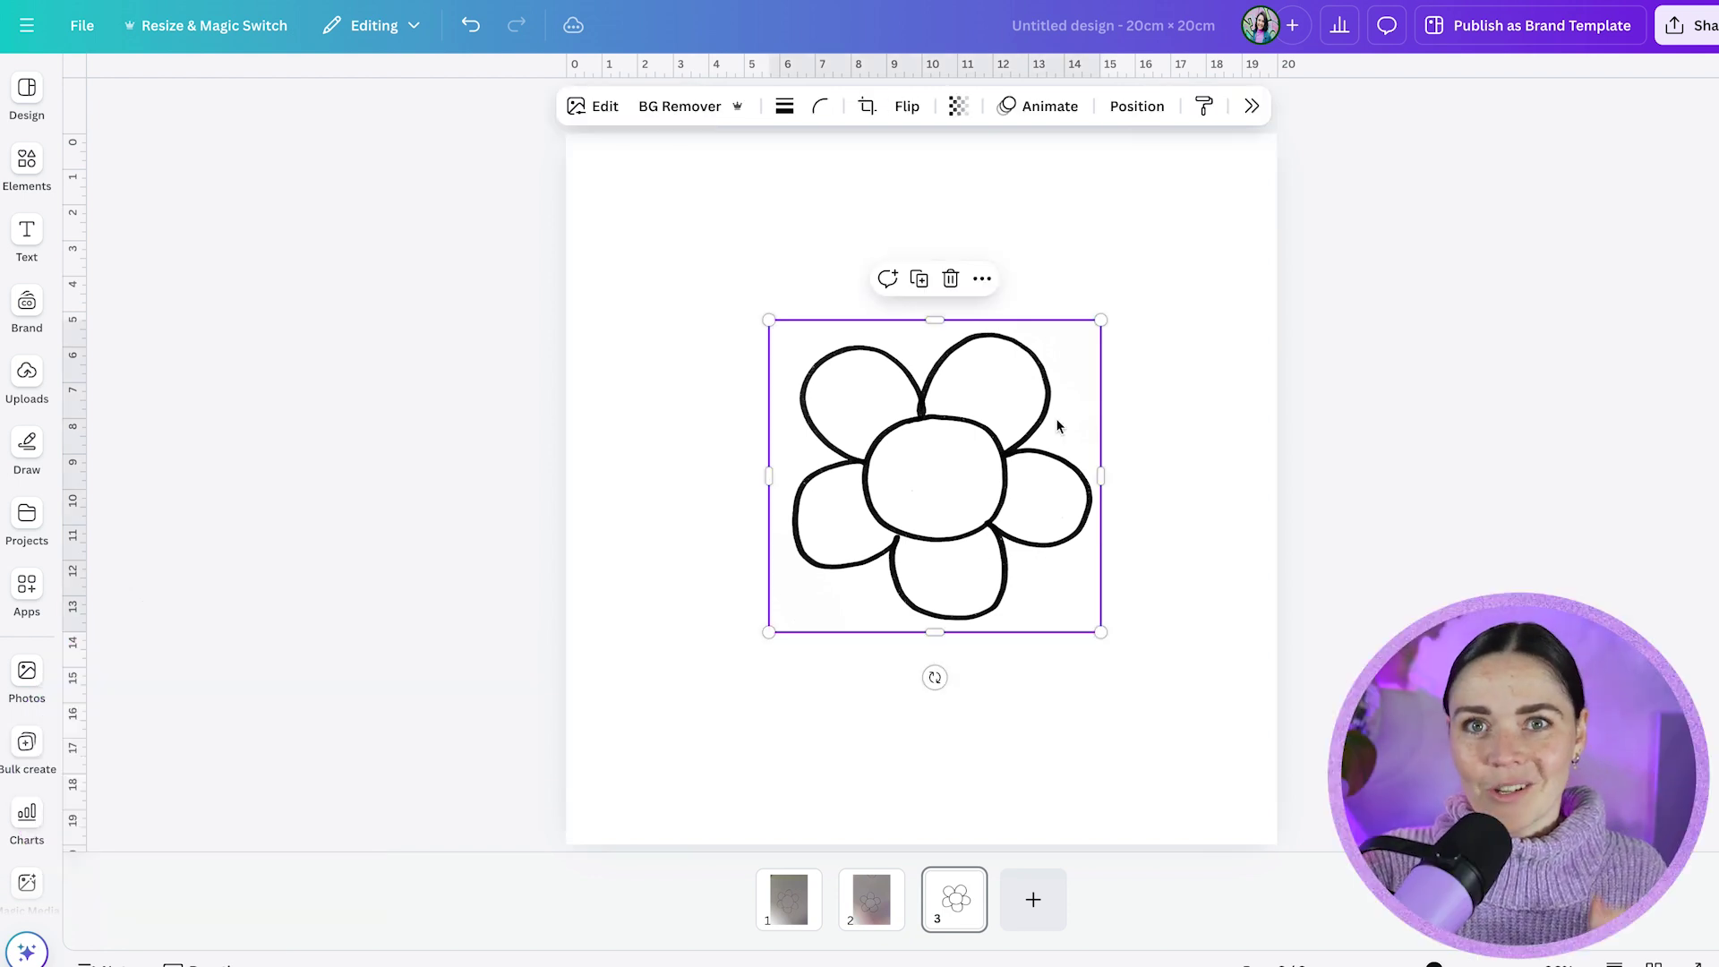
pyautogui.click(27, 587)
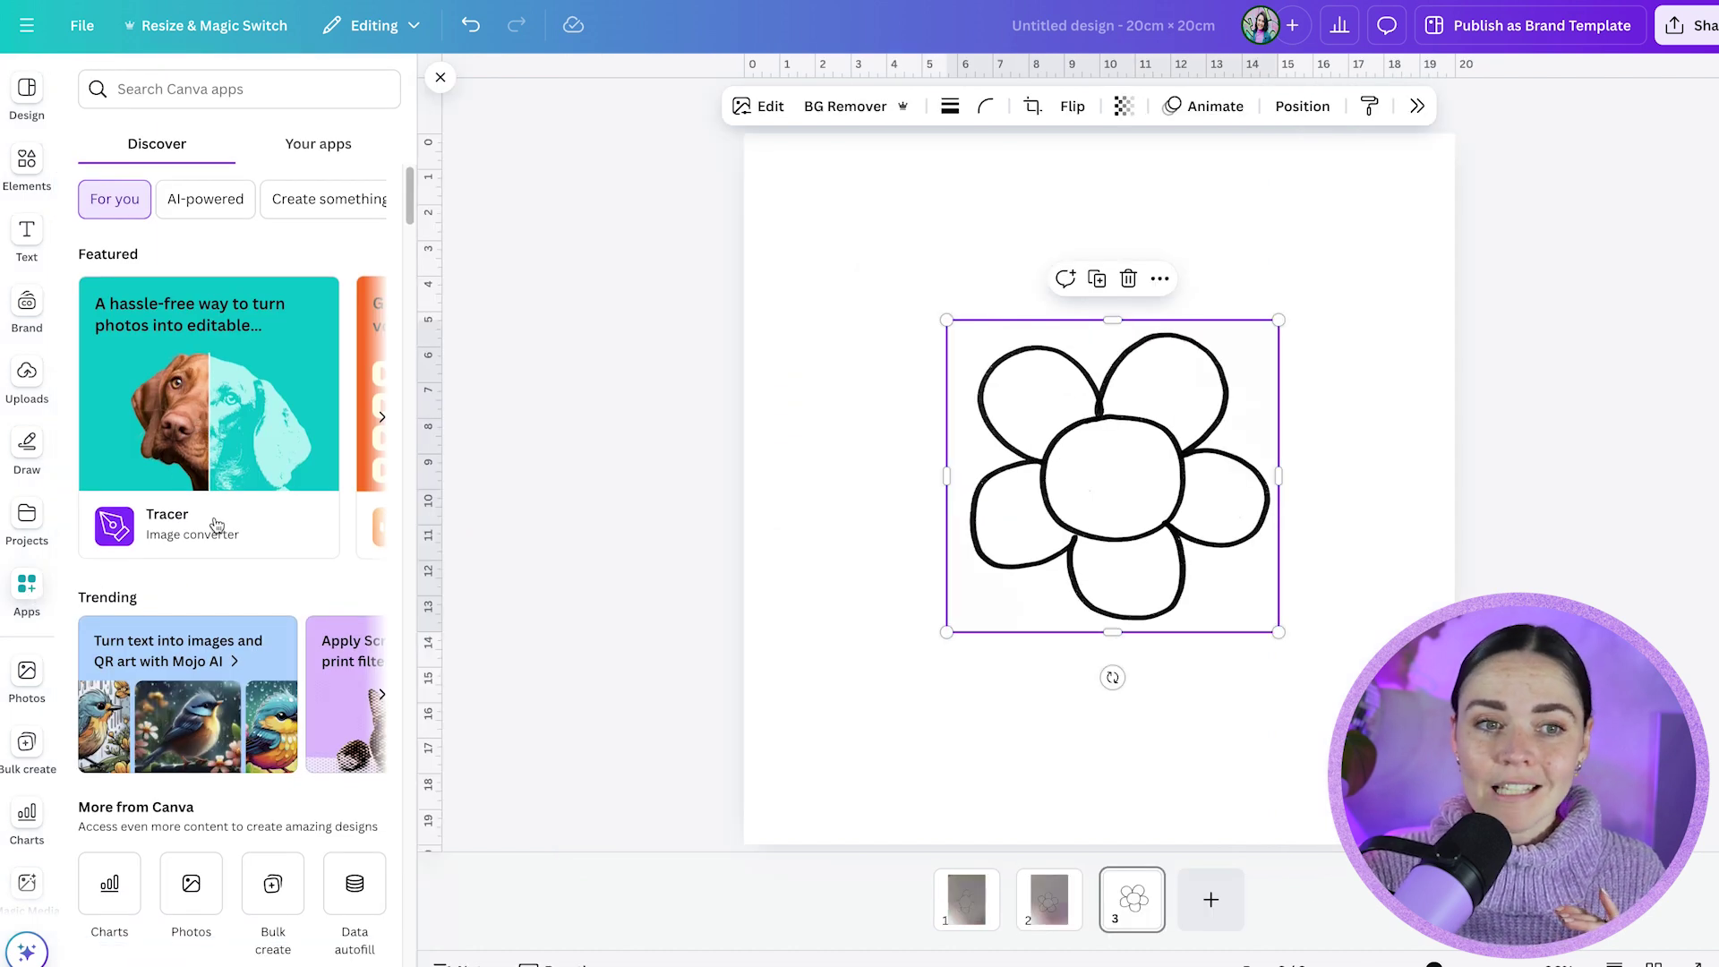
pyautogui.click(221, 97)
pyautogui.write('tra')
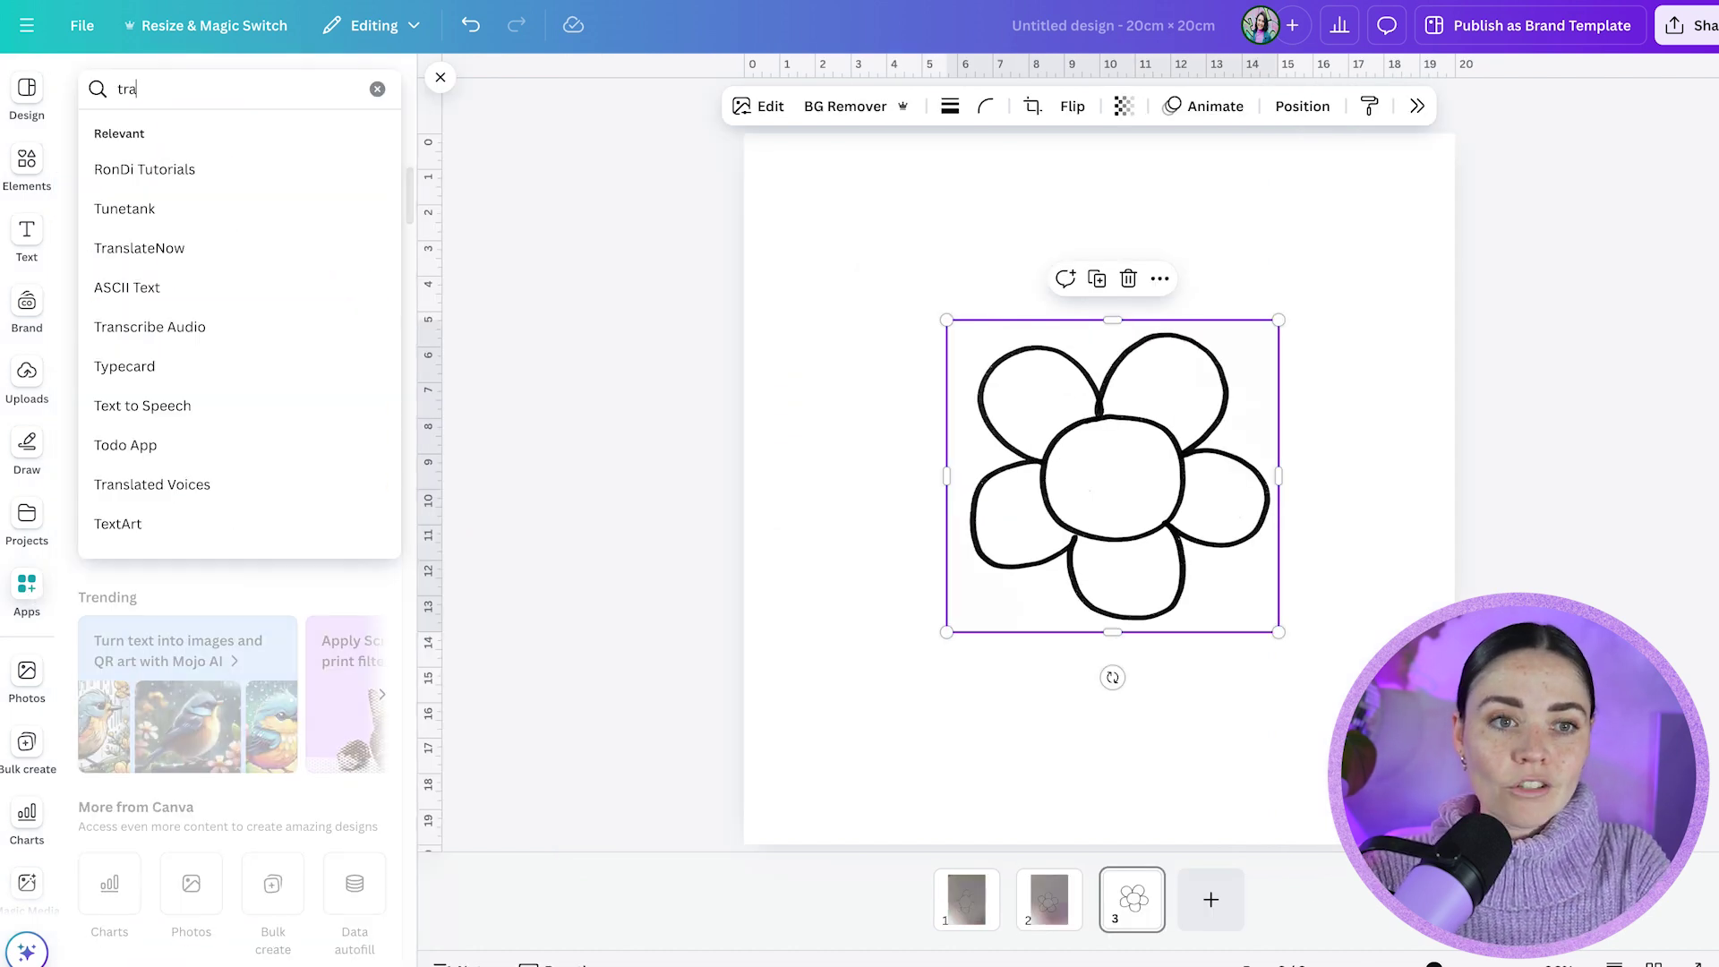
pyautogui.write('cer')
pyautogui.click(245, 161)
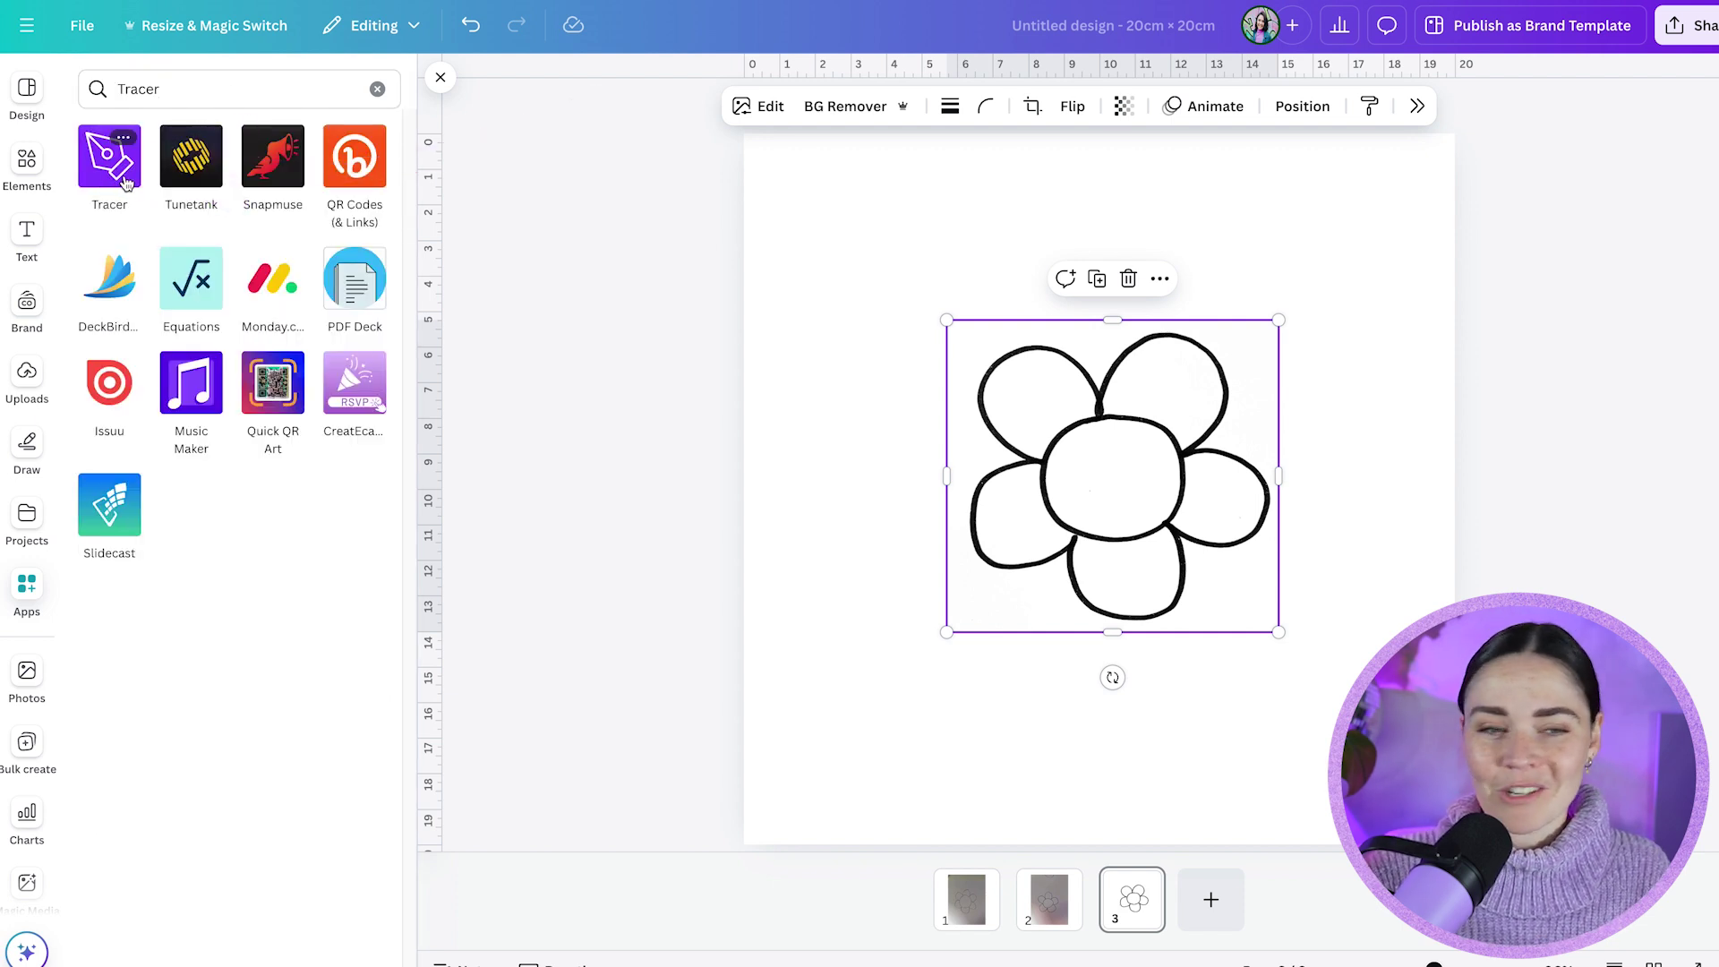
pyautogui.click(128, 174)
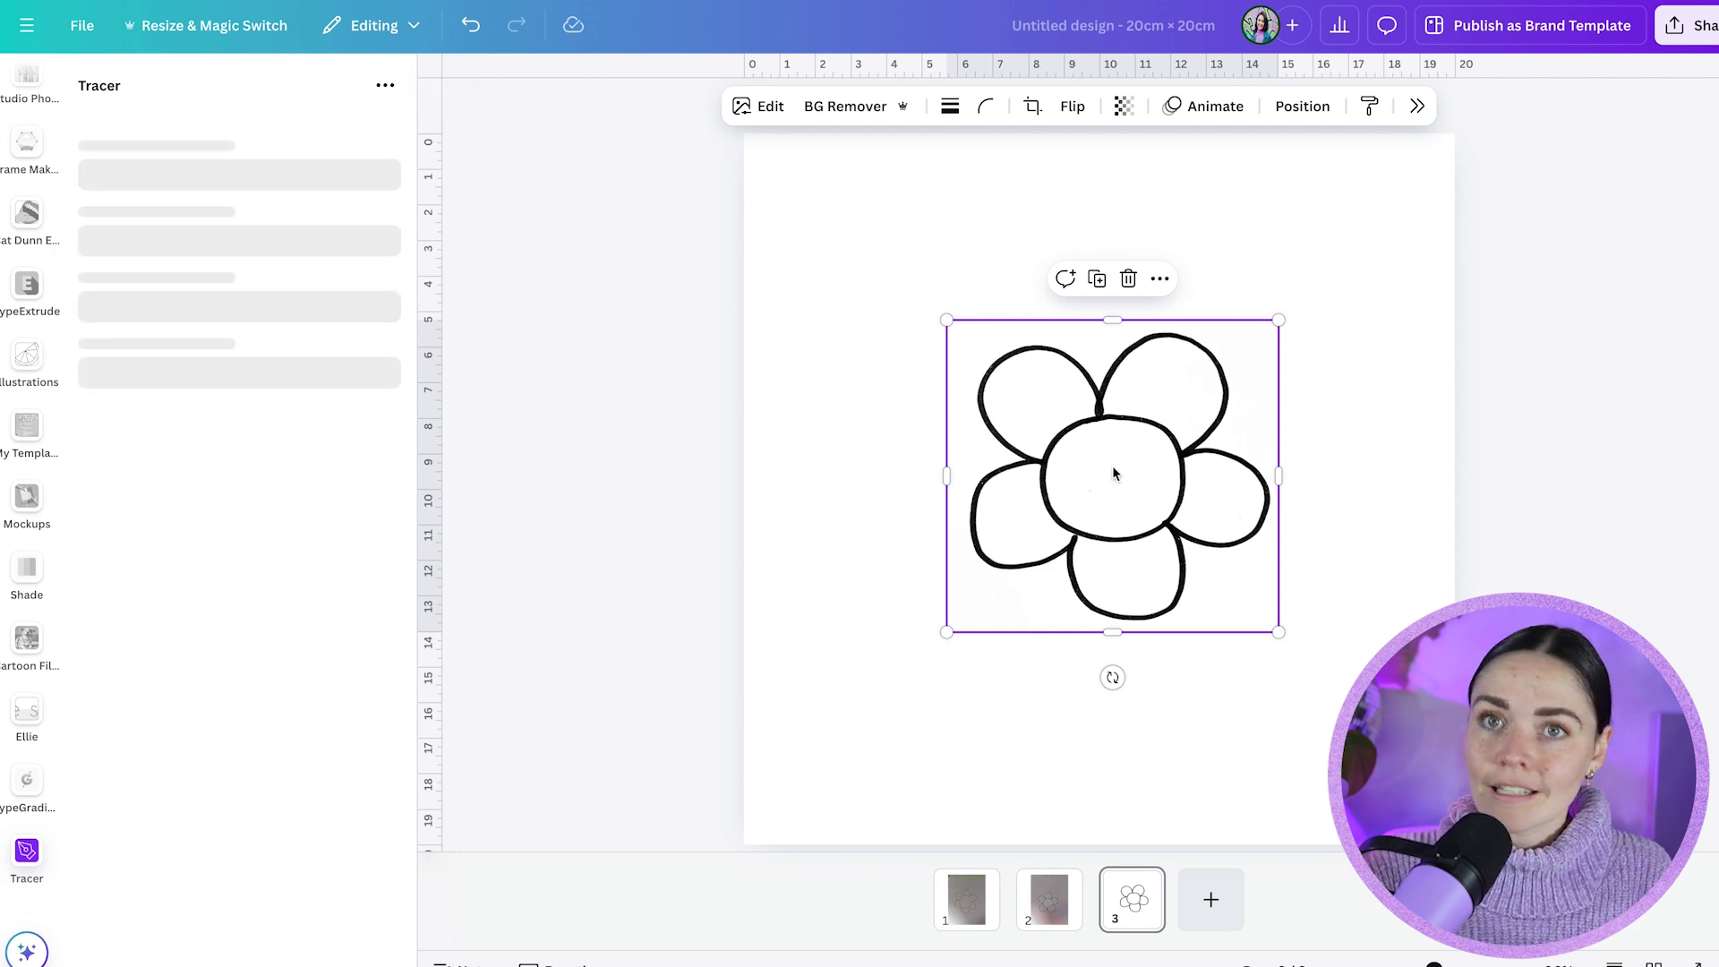
# Centre and slightly shrink the flower, then place a small square over its centre.
pyautogui.moveTo(1112, 465); pyautogui.dragTo(1125, 465)
pyautogui.moveTo(952, 330); pyautogui.dragTo(956, 337)
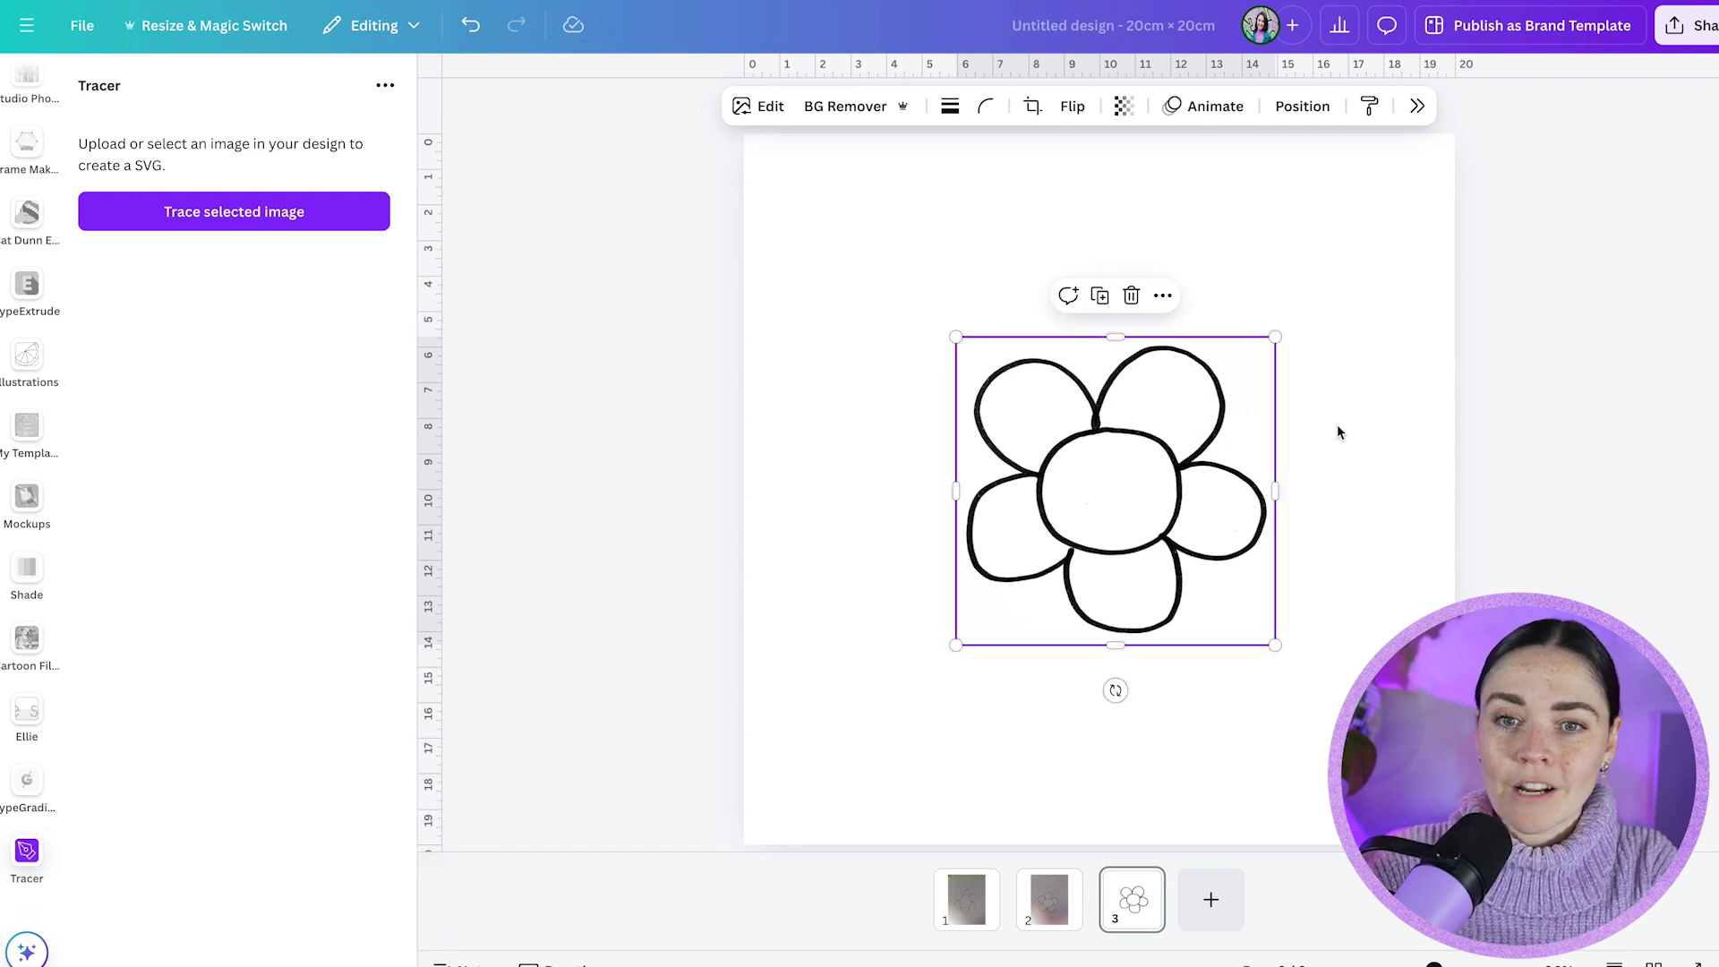
pyautogui.click(1301, 424)
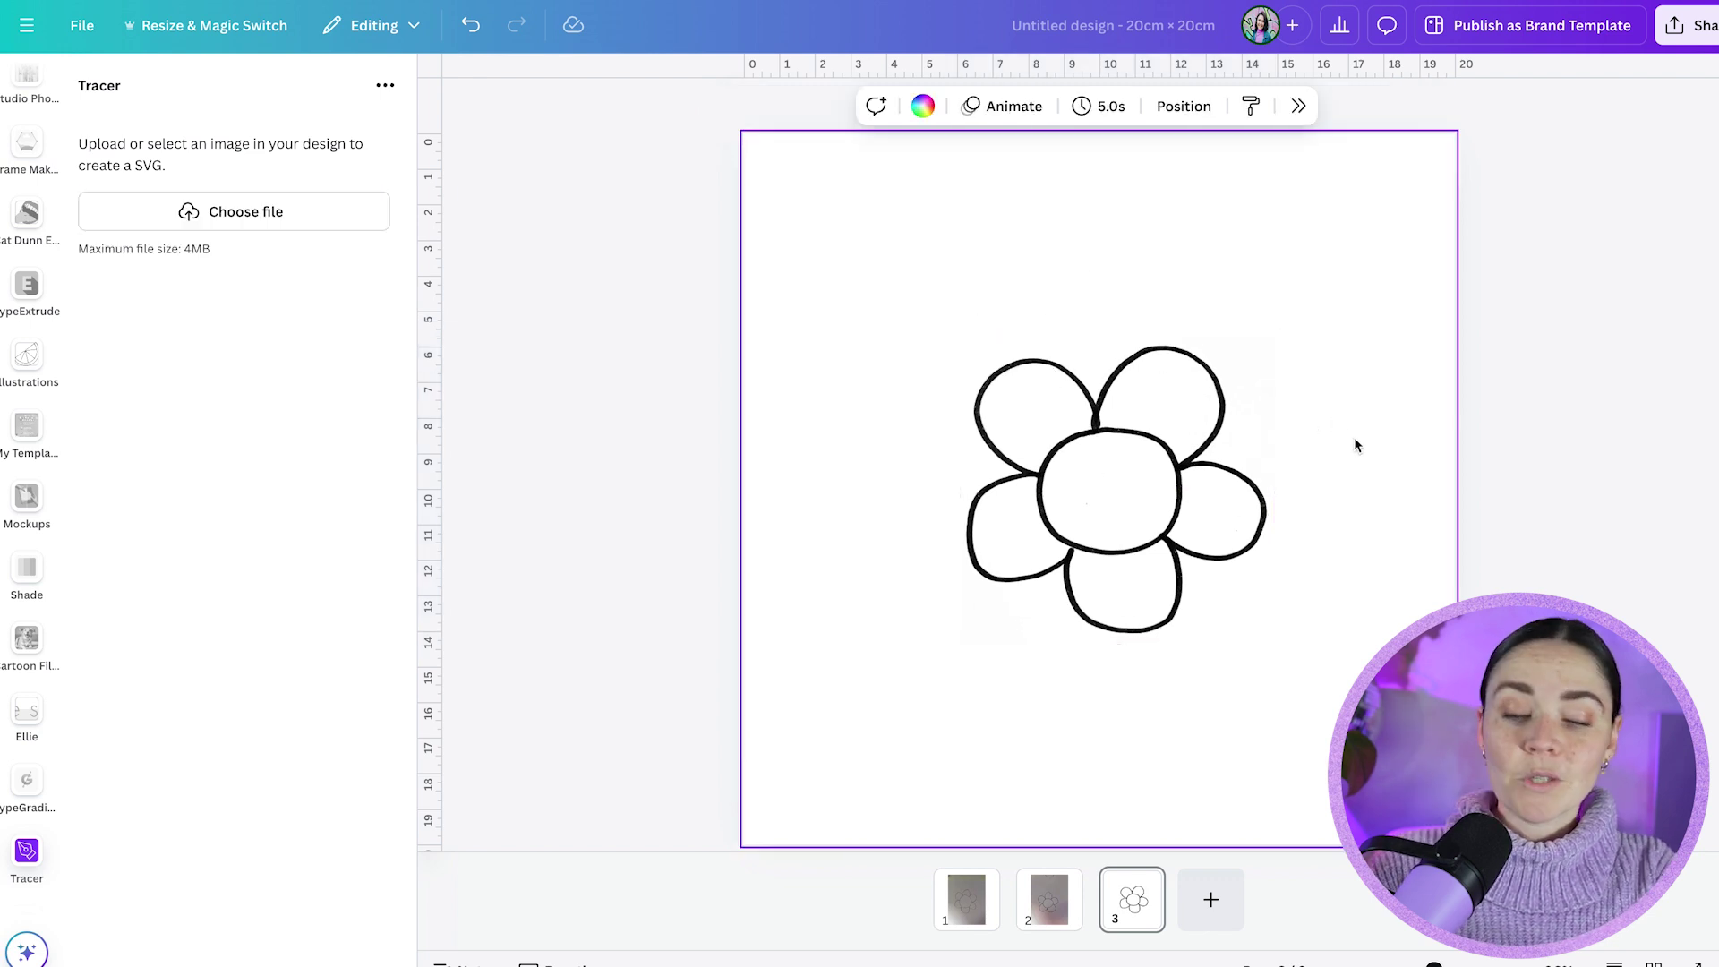
pyautogui.press('r')
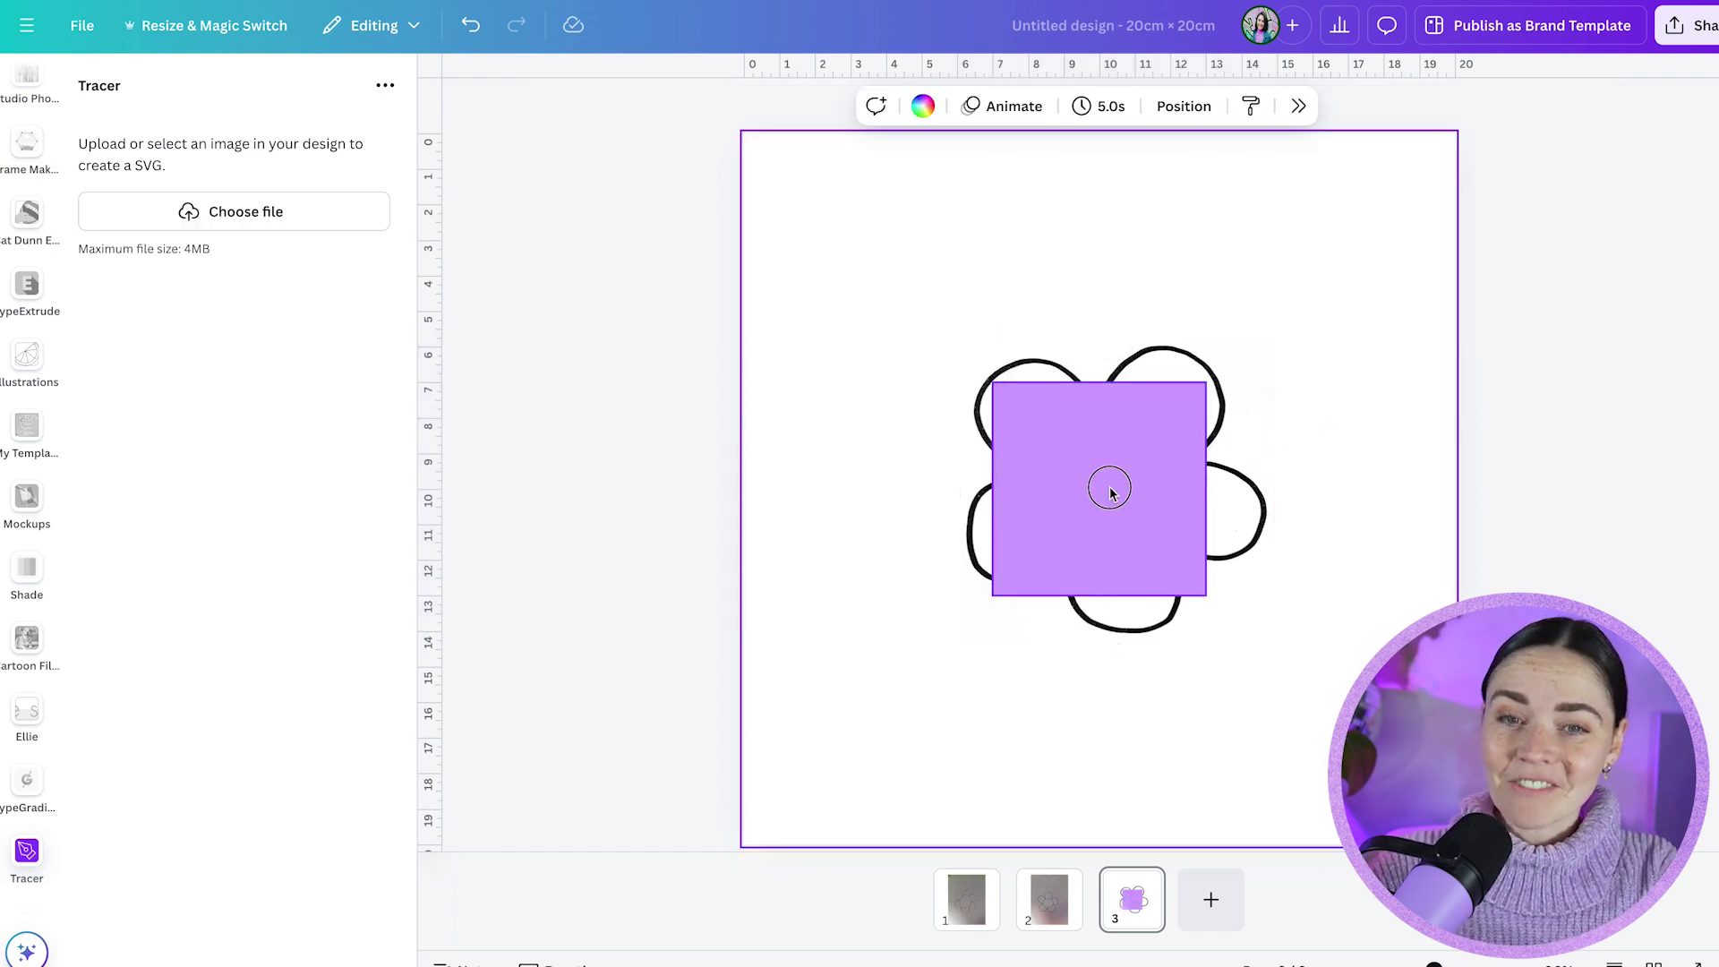
pyautogui.moveTo(1109, 487); pyautogui.dragTo(1117, 491)
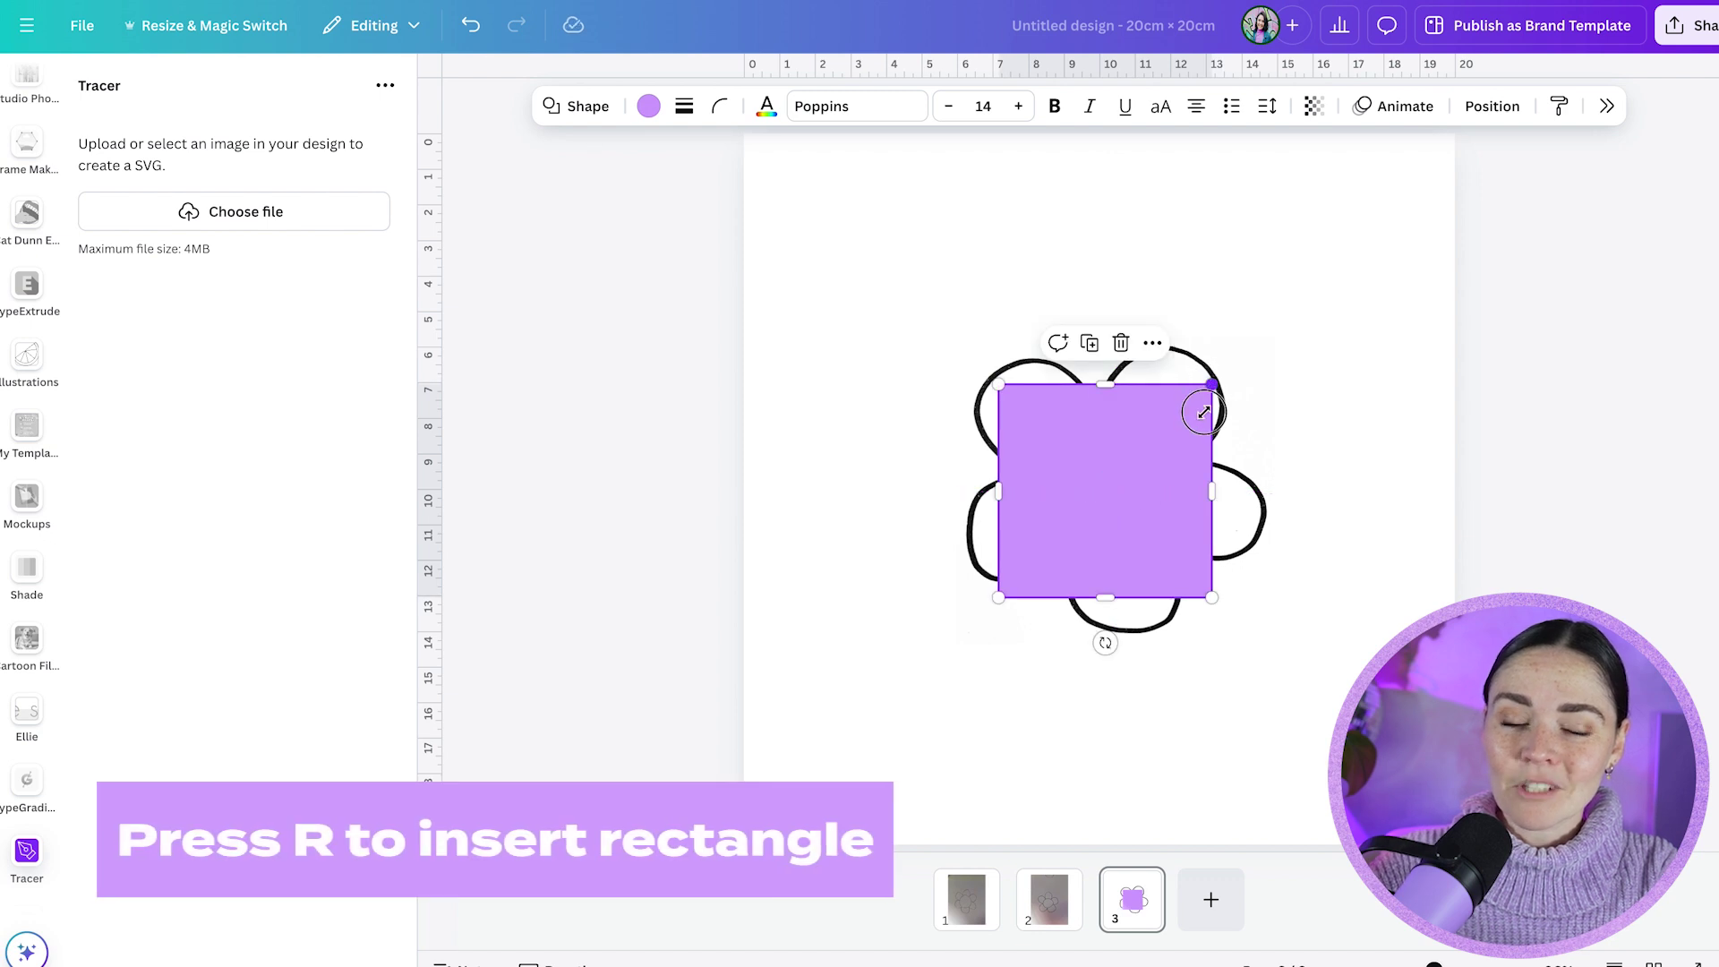
pyautogui.moveTo(1211, 385); pyautogui.dragTo(1162, 468)
pyautogui.moveTo(1120, 537); pyautogui.dragTo(1153, 478)
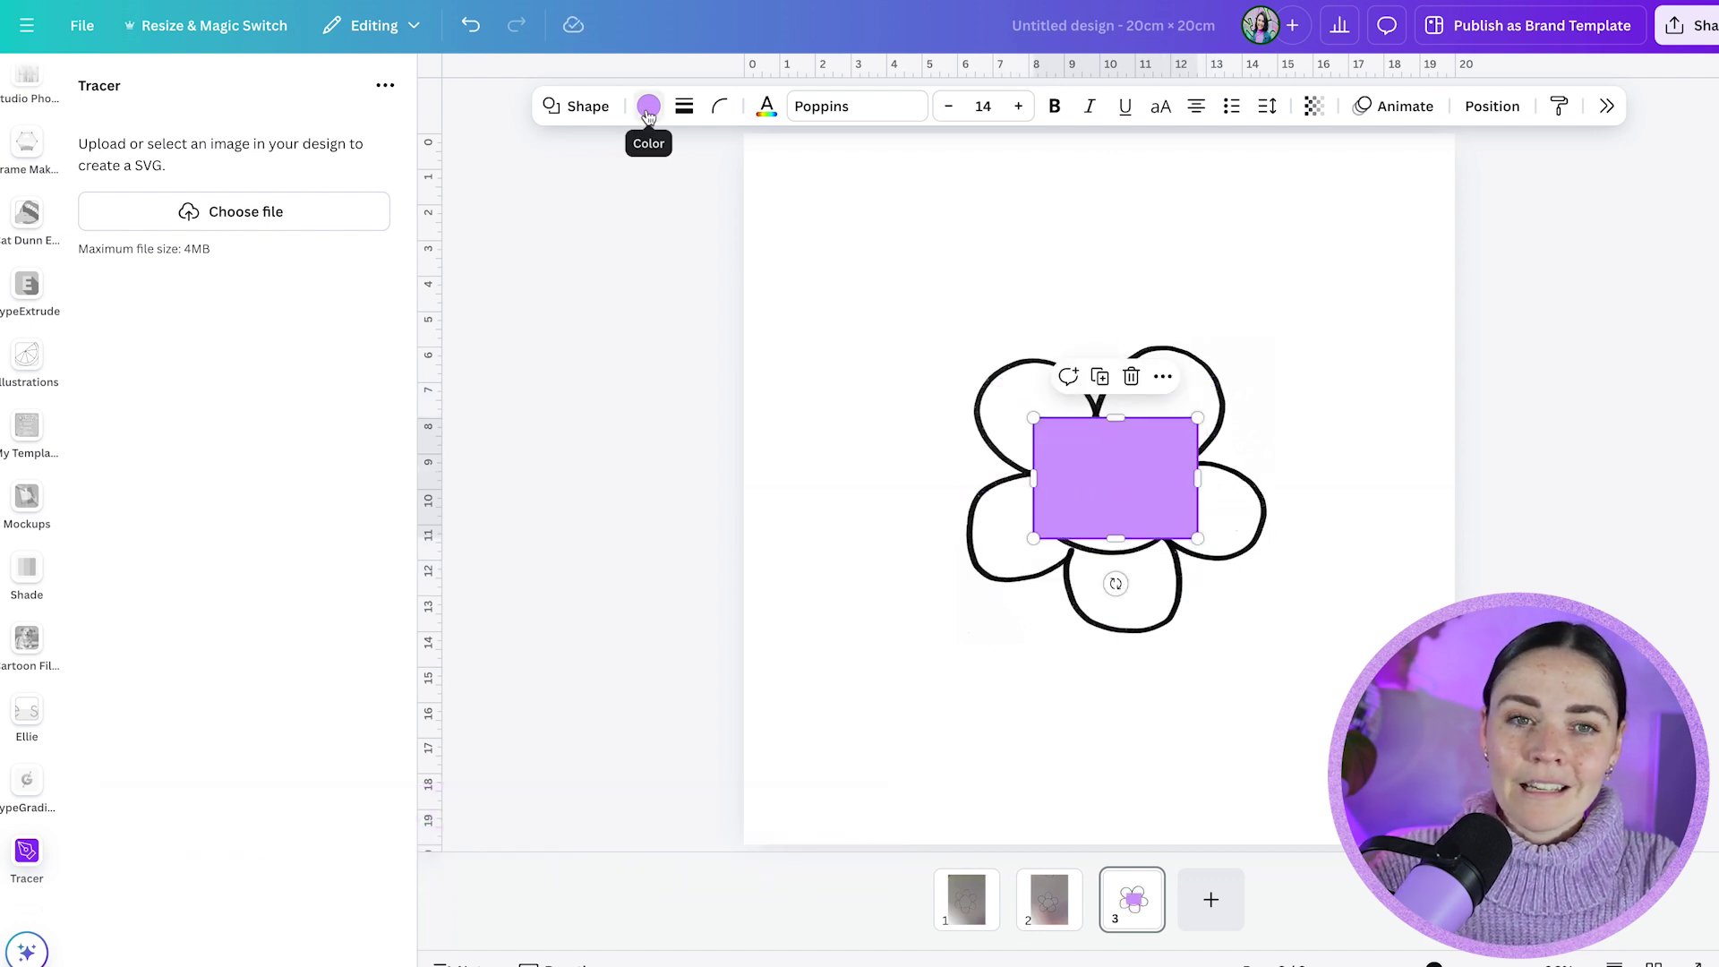
# Set the square's fill to No color and marquee-select it together with the flower.
pyautogui.click(648, 106)
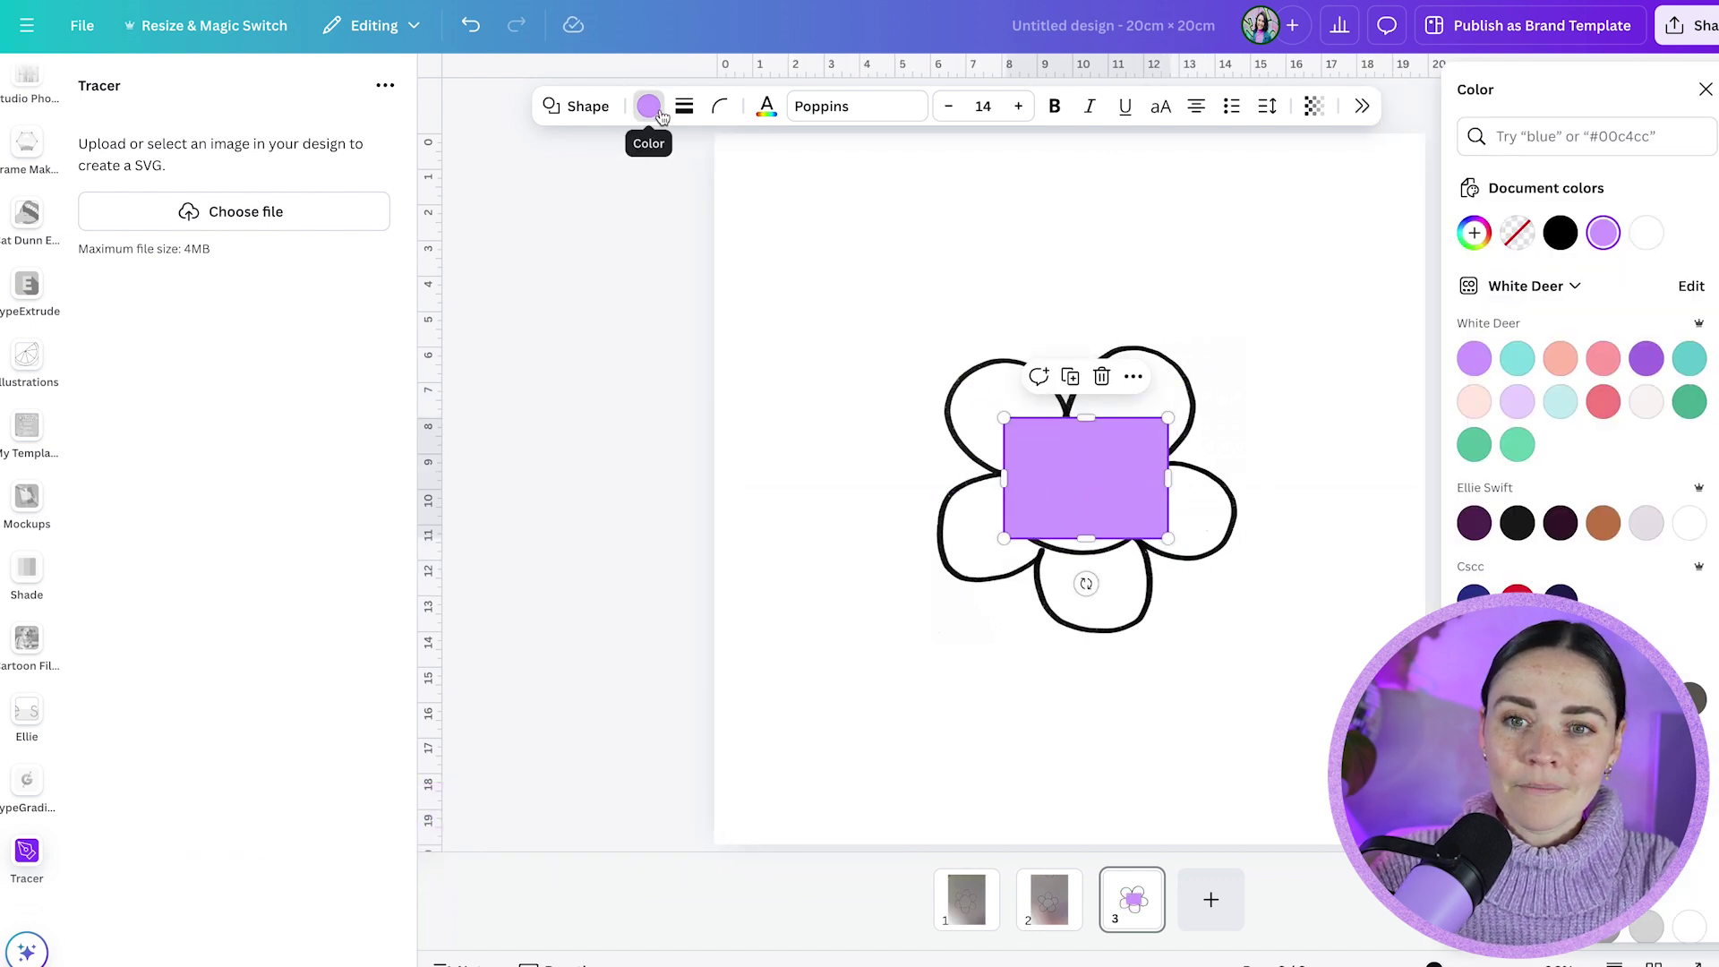
pyautogui.click(1517, 234)
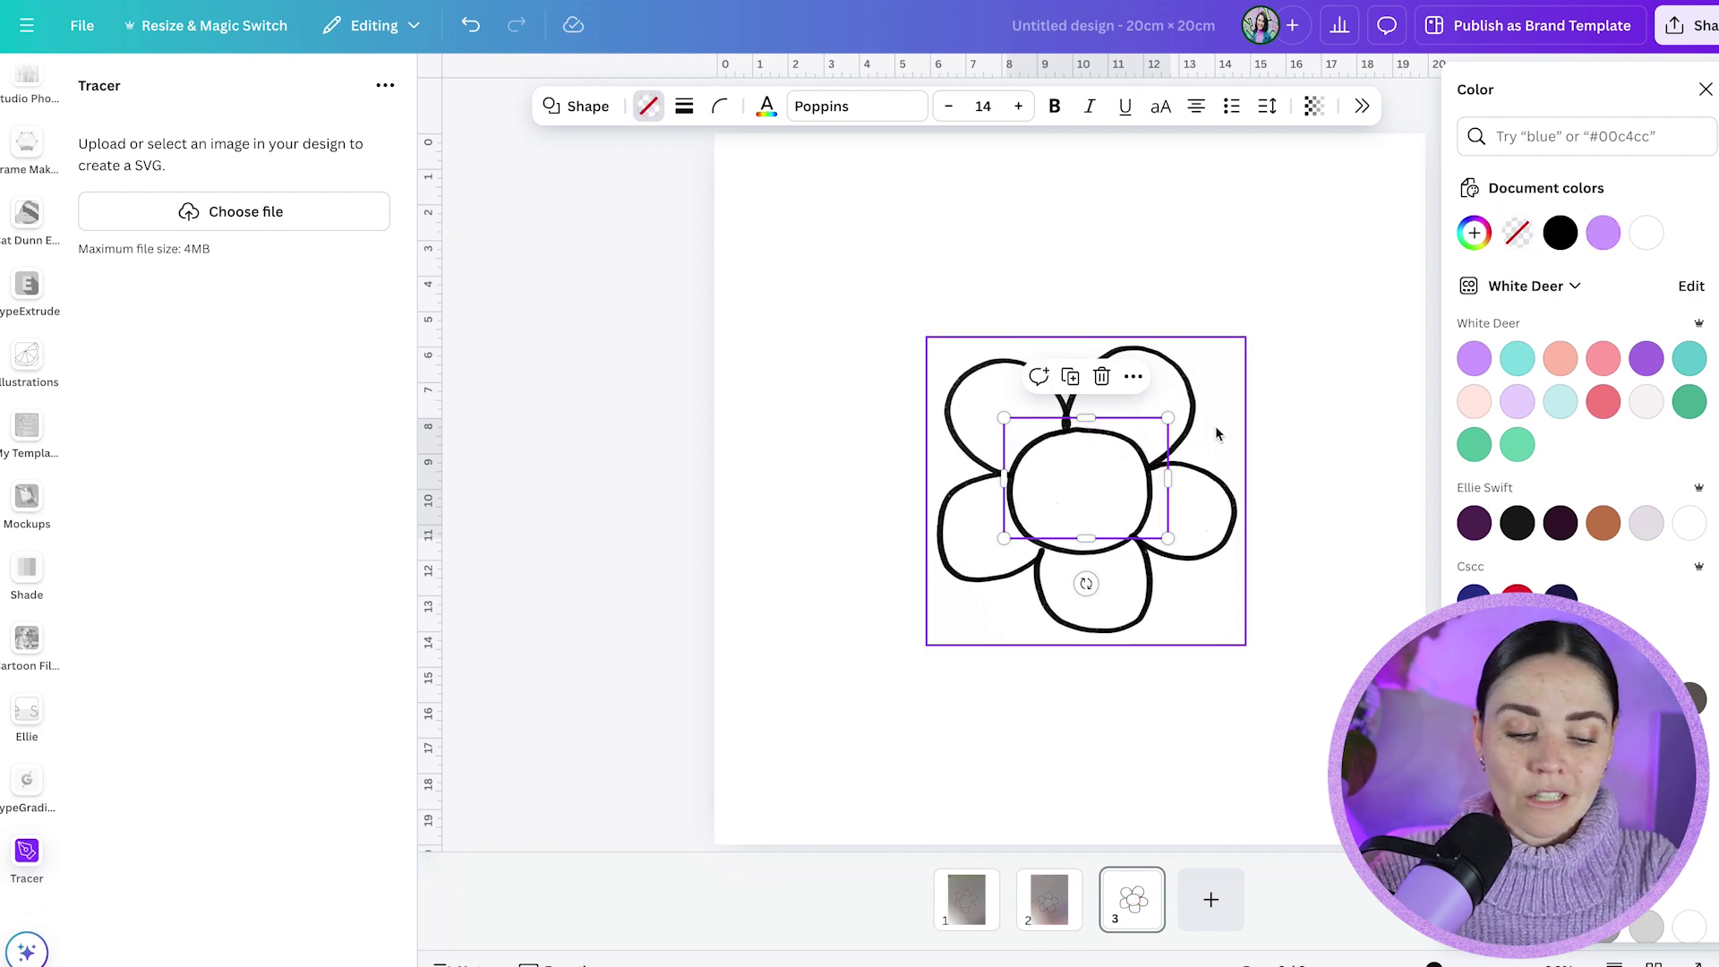
pyautogui.keyDown('shift'); pyautogui.click(1224, 477); pyautogui.keyUp('shift')
pyautogui.click(1334, 277)
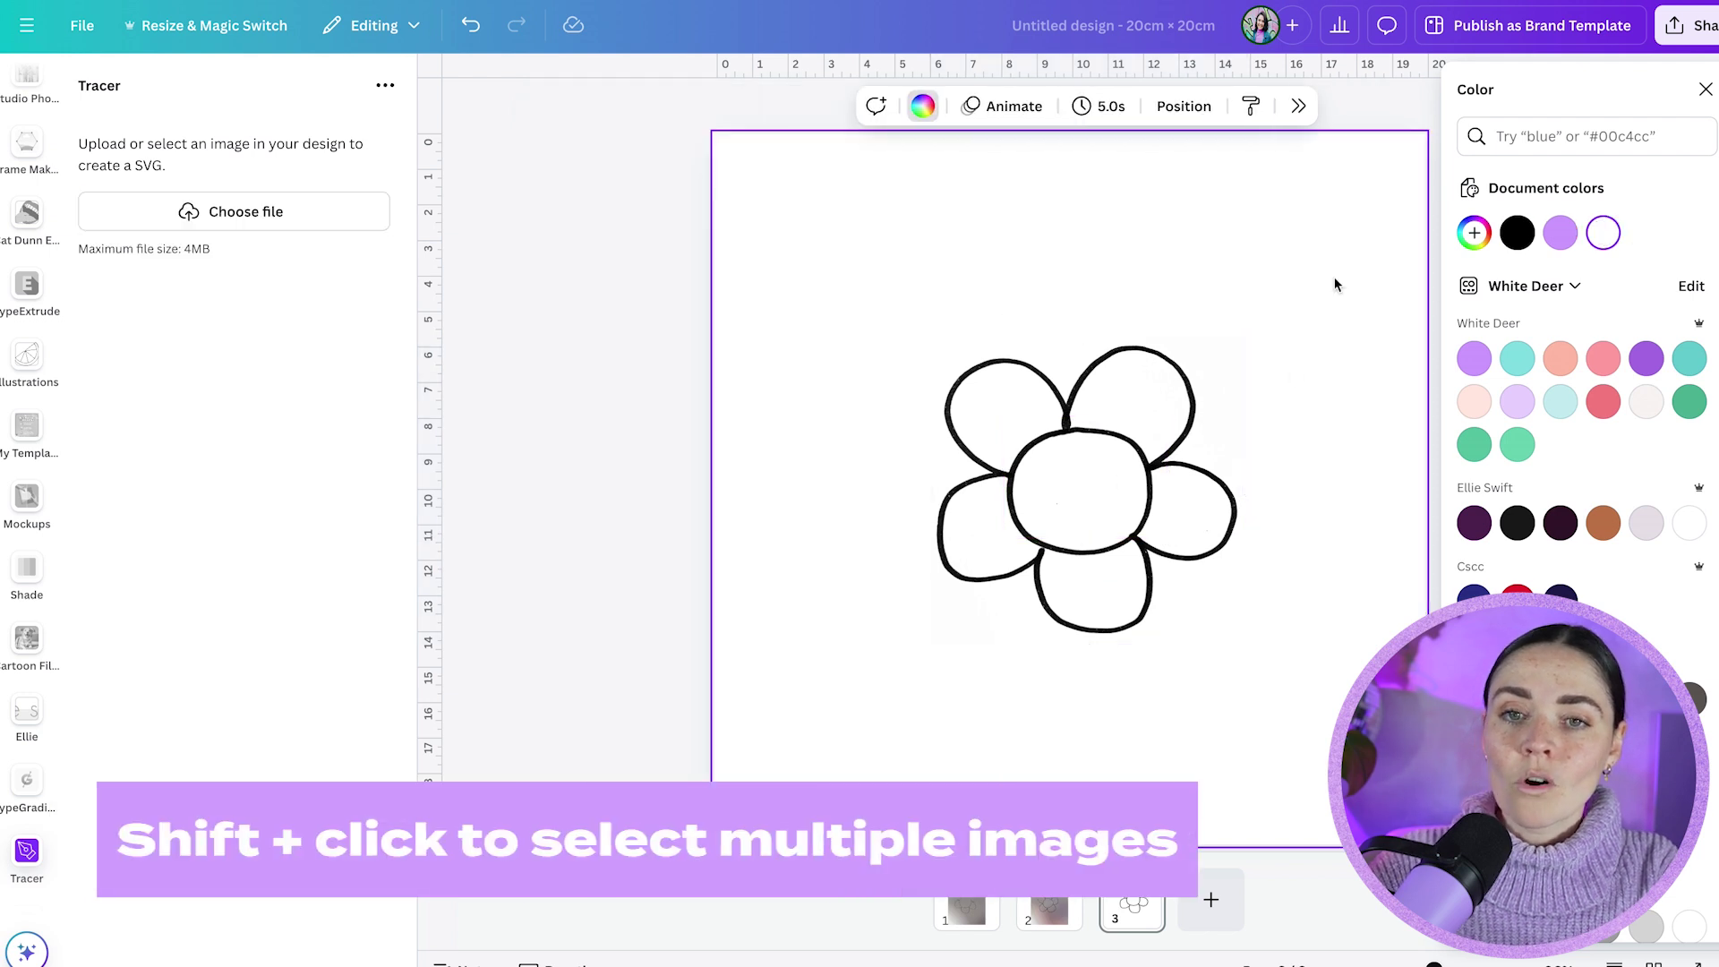
pyautogui.moveTo(1340, 231); pyautogui.dragTo(1094, 498)
# Download the flower-and-square selection as a transparent-background PNG.
pyautogui.rightClick(1112, 390)
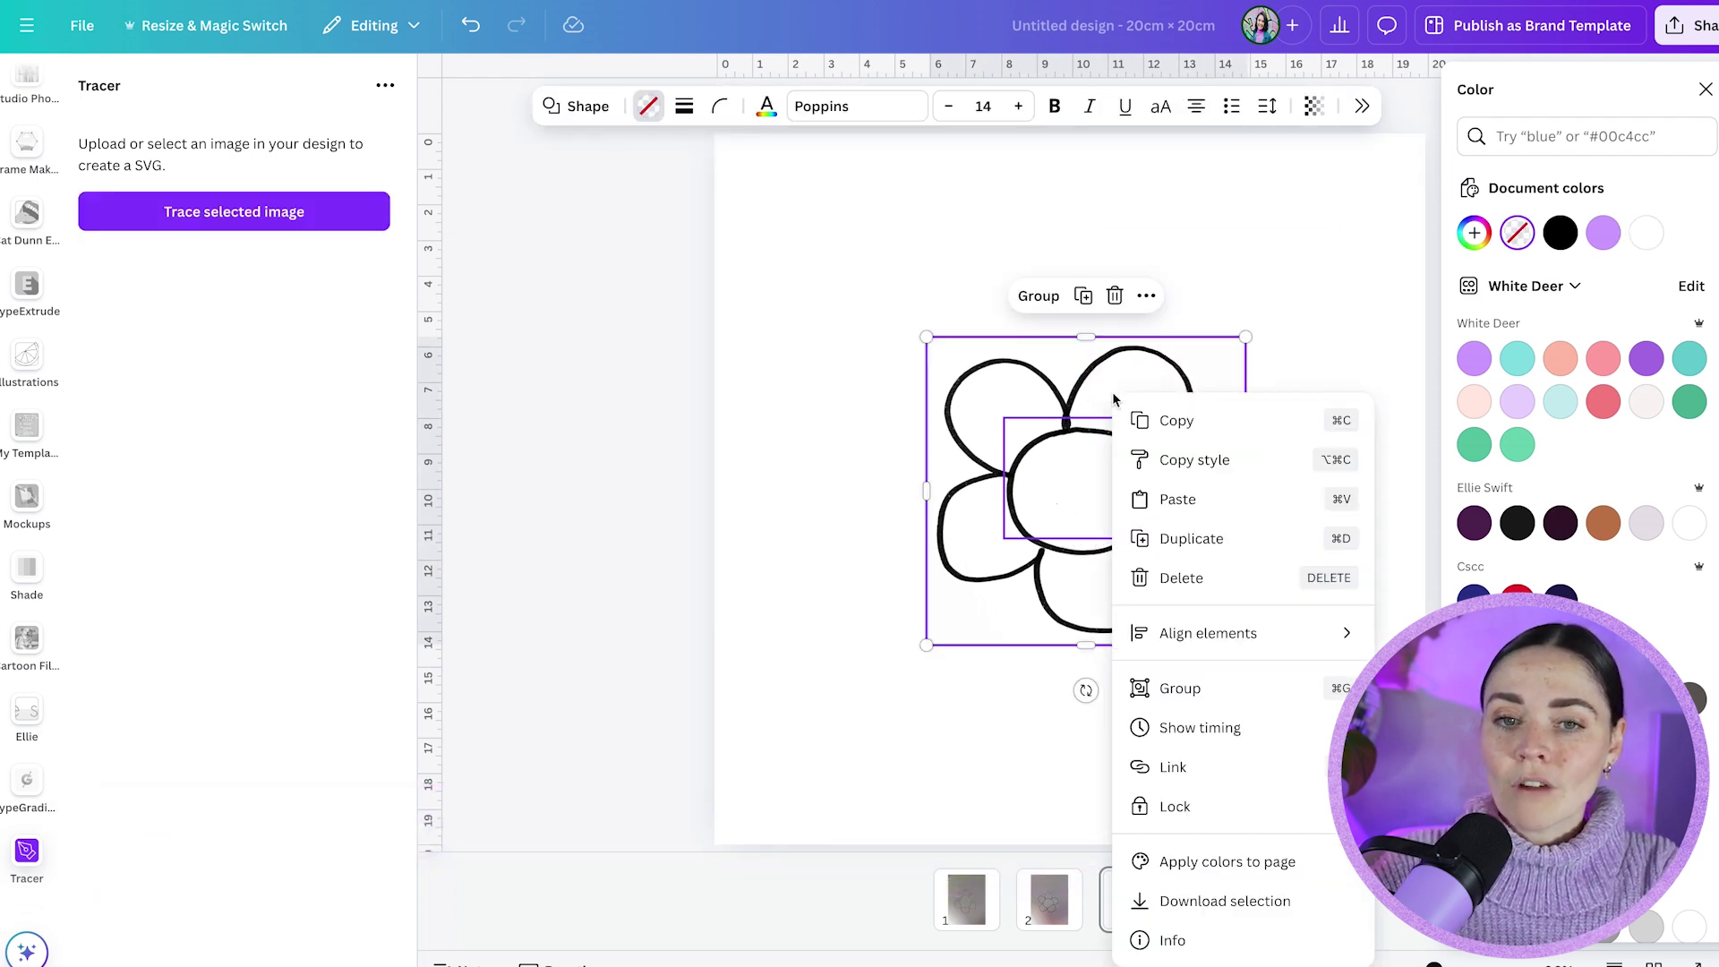
pyautogui.click(1225, 902)
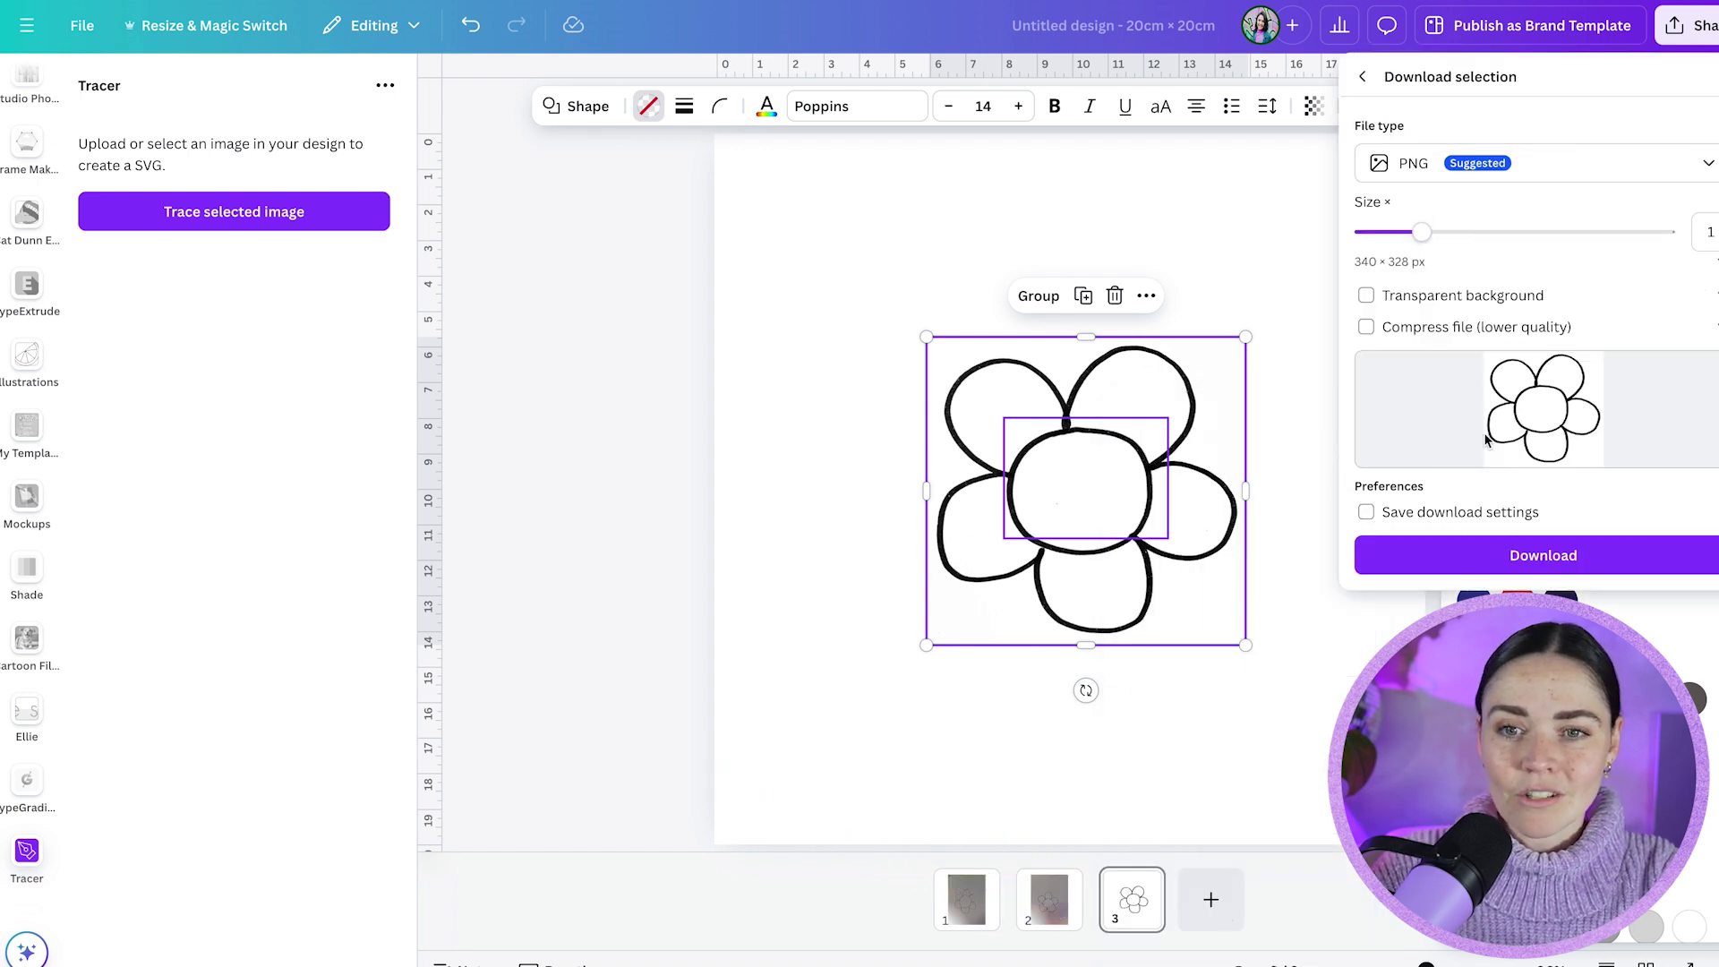
pyautogui.moveTo(1421, 232)
pyautogui.mouseDown()
pyautogui.moveTo(1489, 232)
pyautogui.moveTo(1437, 232)
pyautogui.mouseUp()
pyautogui.click(1535, 551)
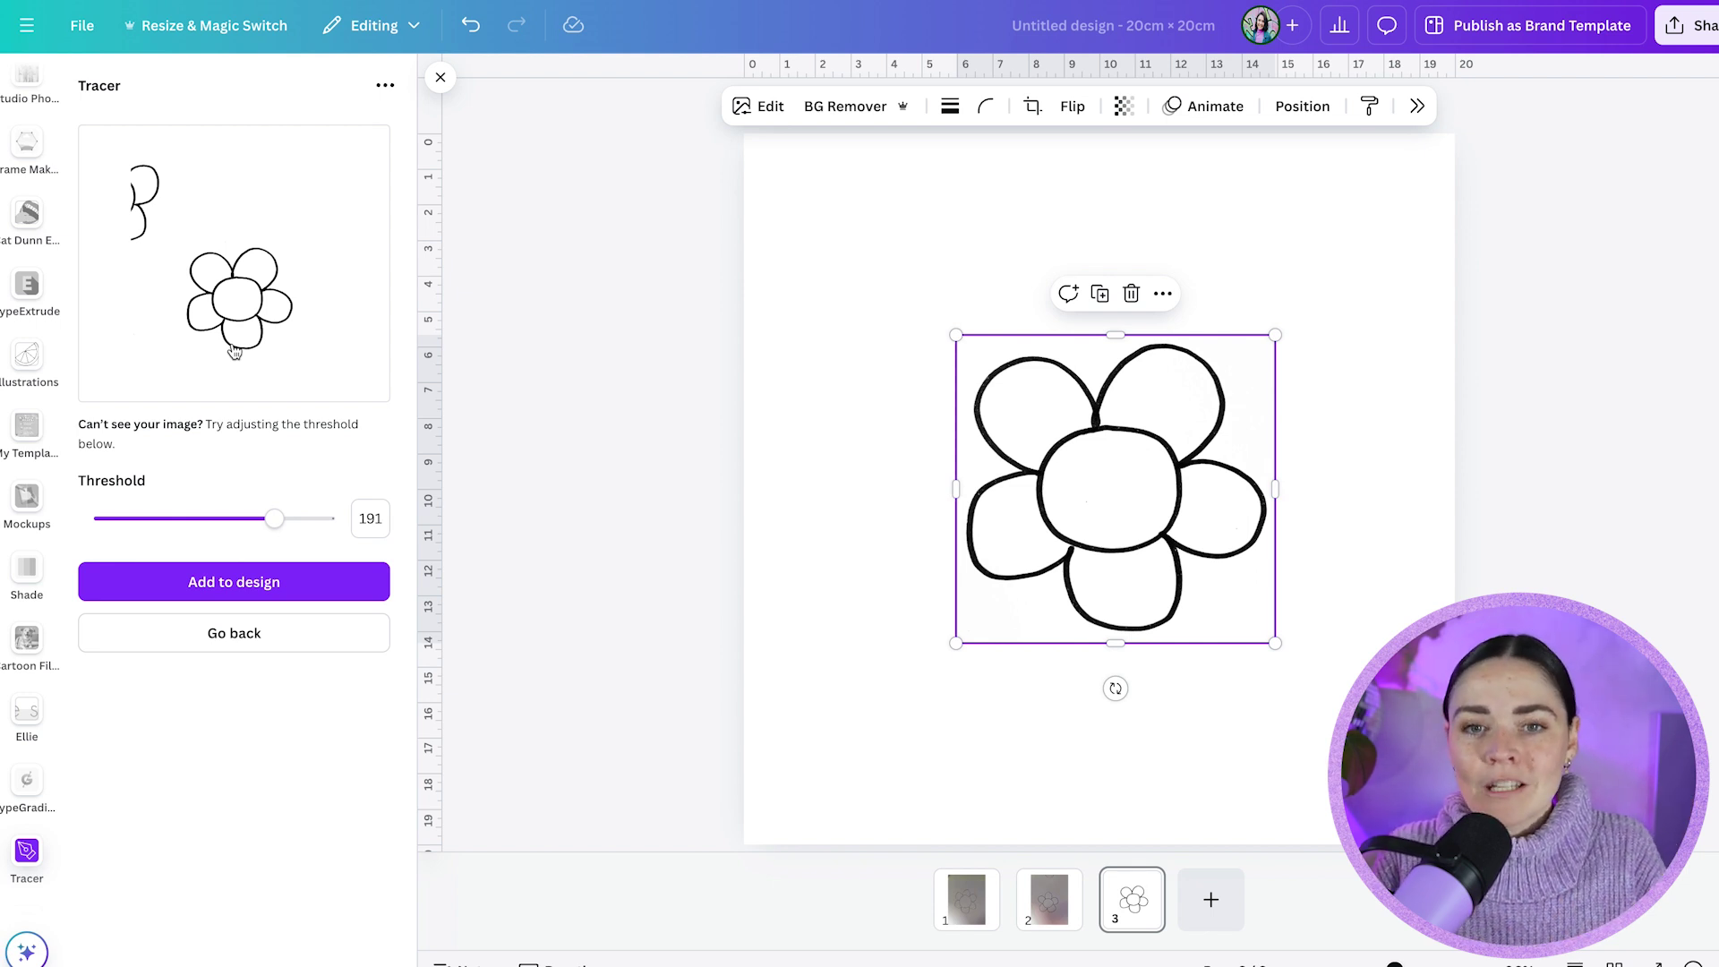
# Place the uploaded flower PNG centred on a new page 4.
pyautogui.click(233, 583)
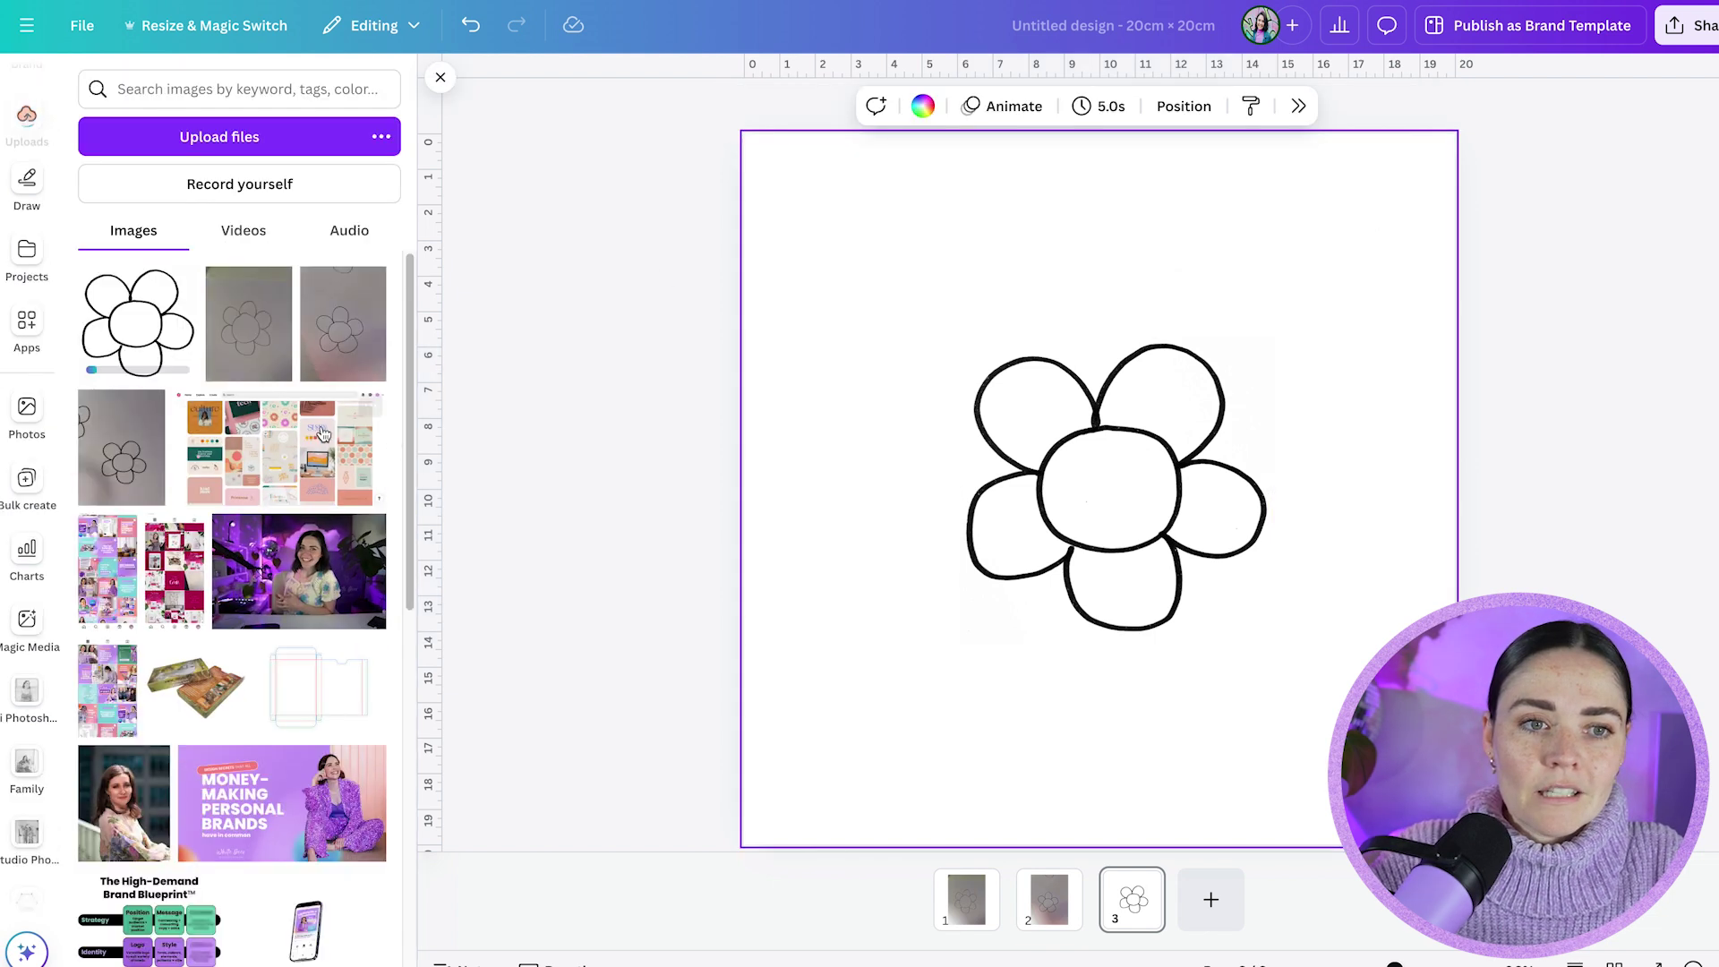
pyautogui.click(162, 345)
pyautogui.moveTo(1152, 498); pyautogui.dragTo(1162, 498)
pyautogui.hotkey('ctrl', 'z')
pyautogui.click(1240, 891)
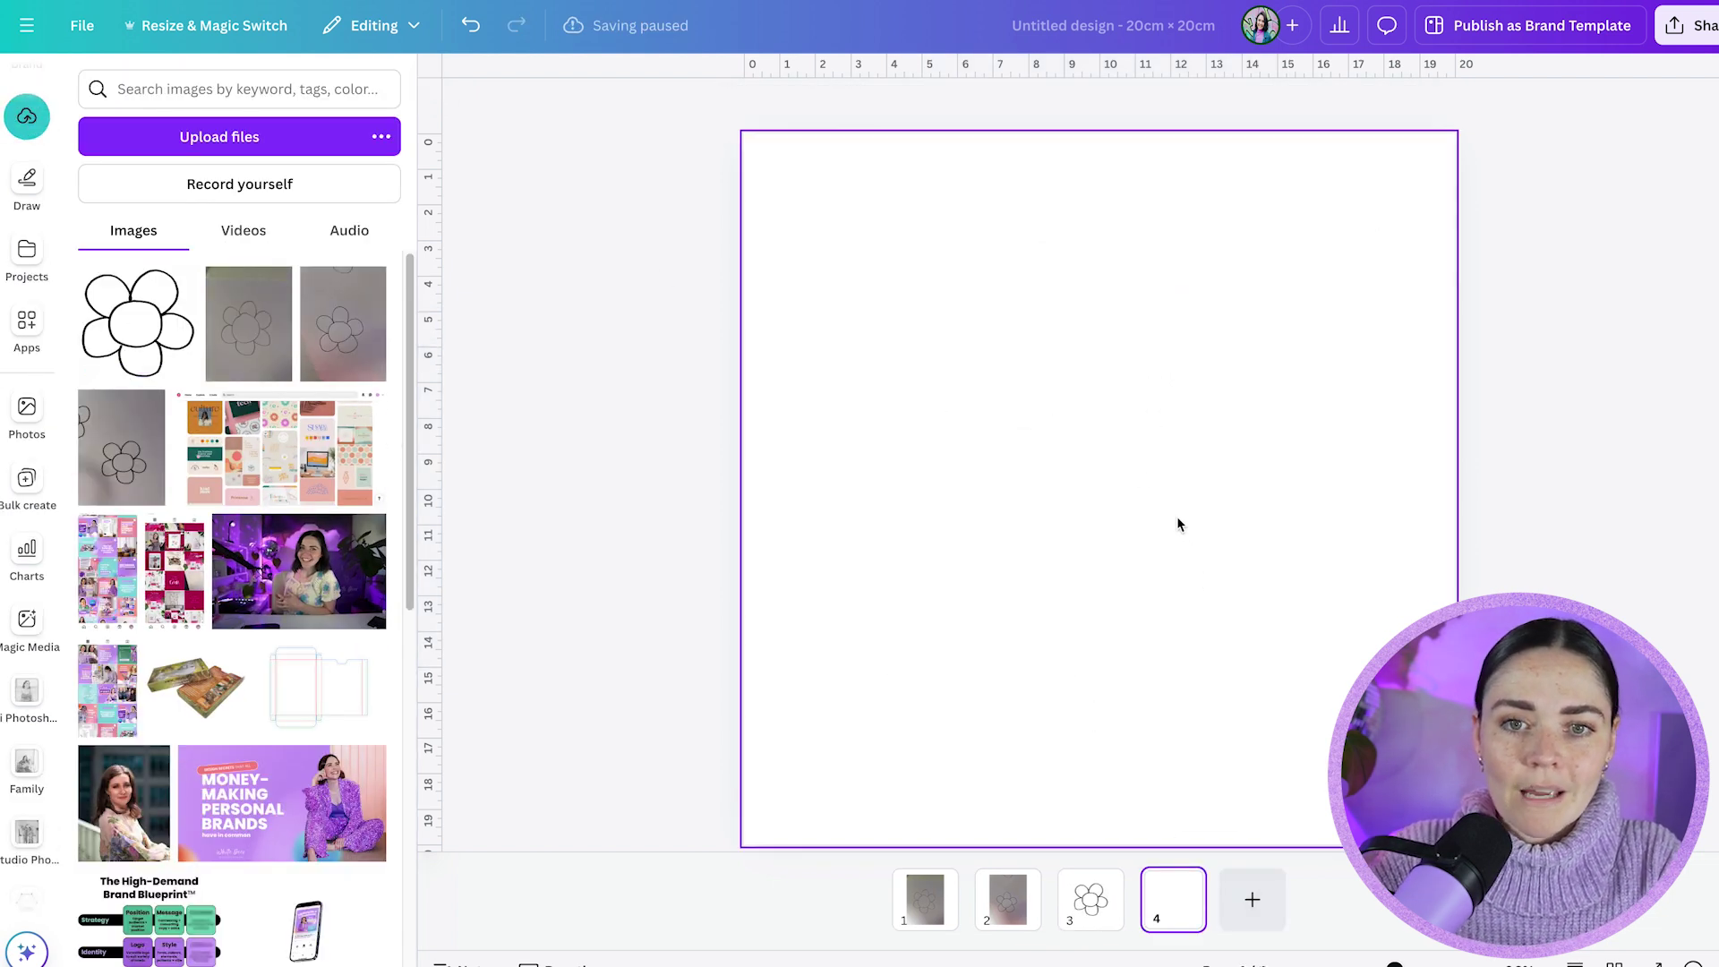
pyautogui.click(139, 322)
pyautogui.moveTo(1120, 442); pyautogui.dragTo(1120, 422)
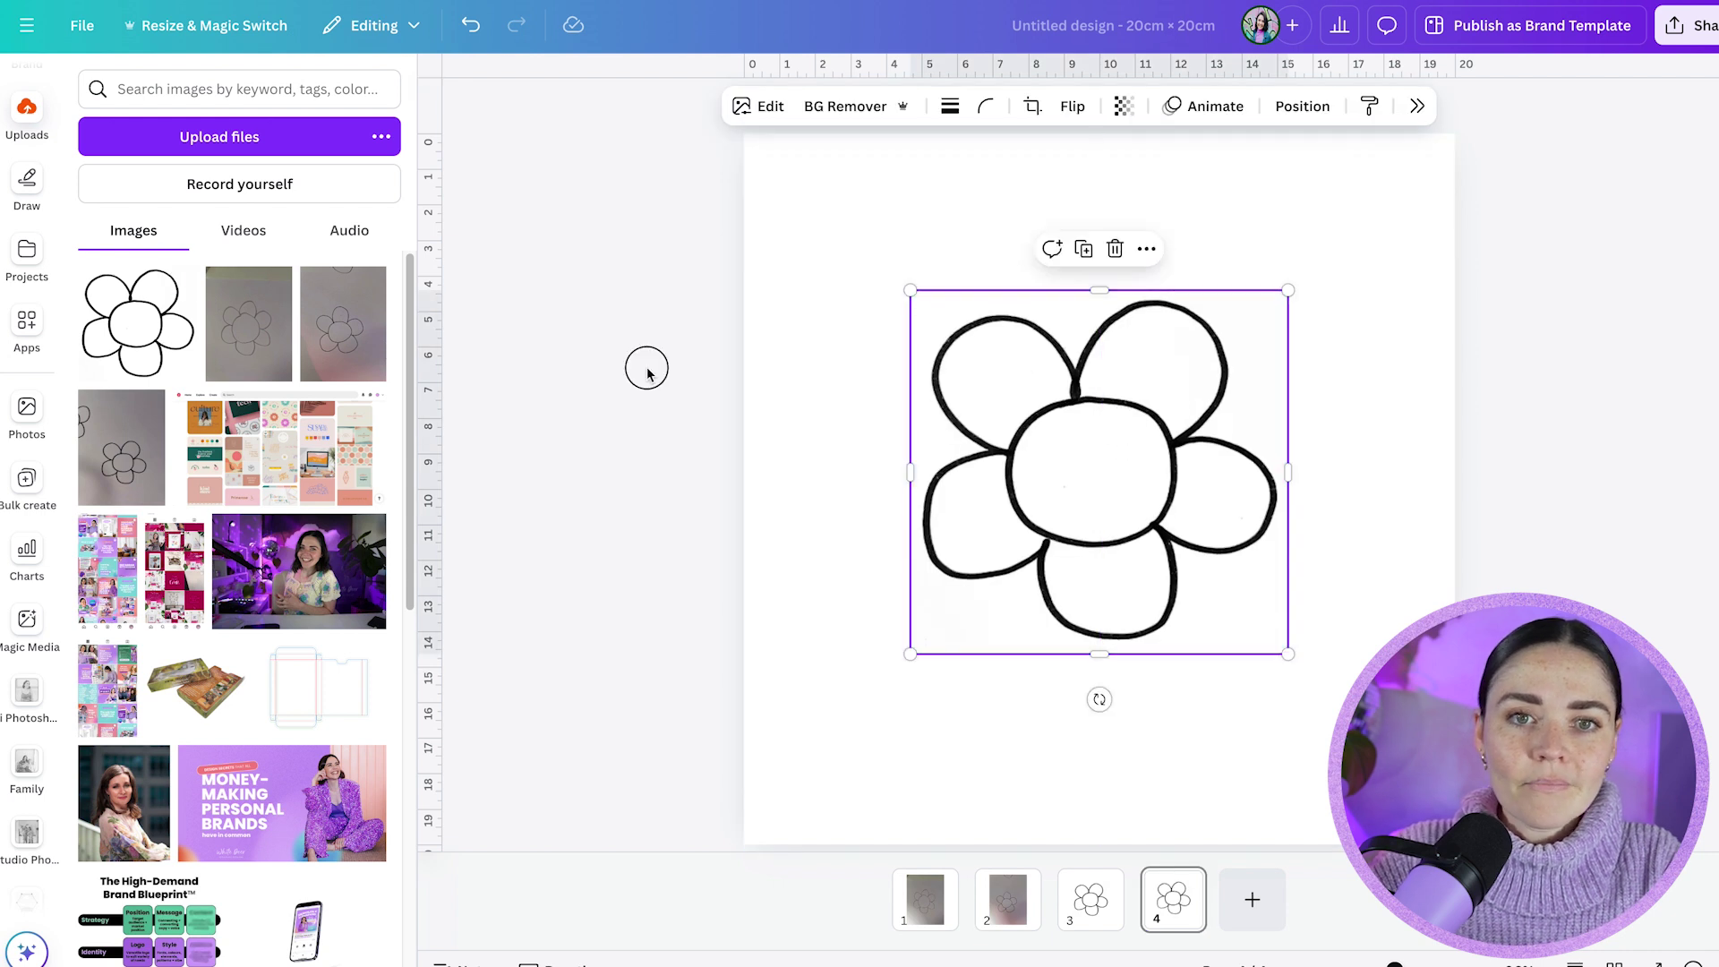
pyautogui.click(645, 368)
# Open Tracer and trace the selected flower image on page 4.
pyautogui.click(27, 325)
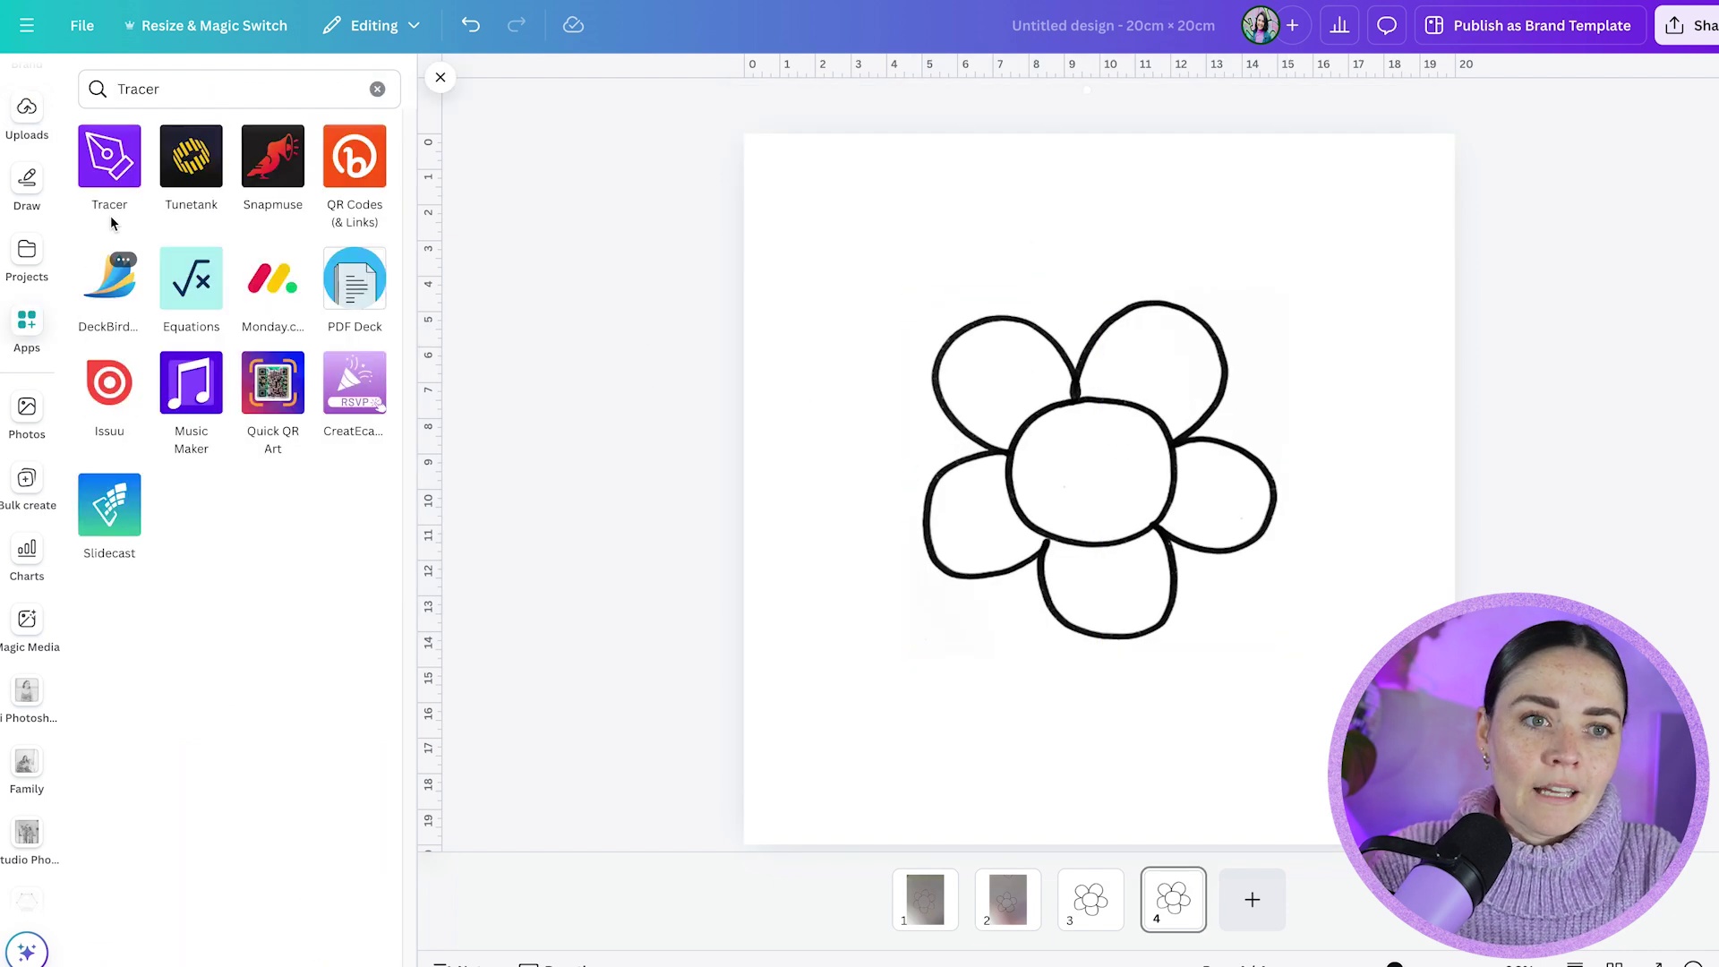
pyautogui.click(109, 160)
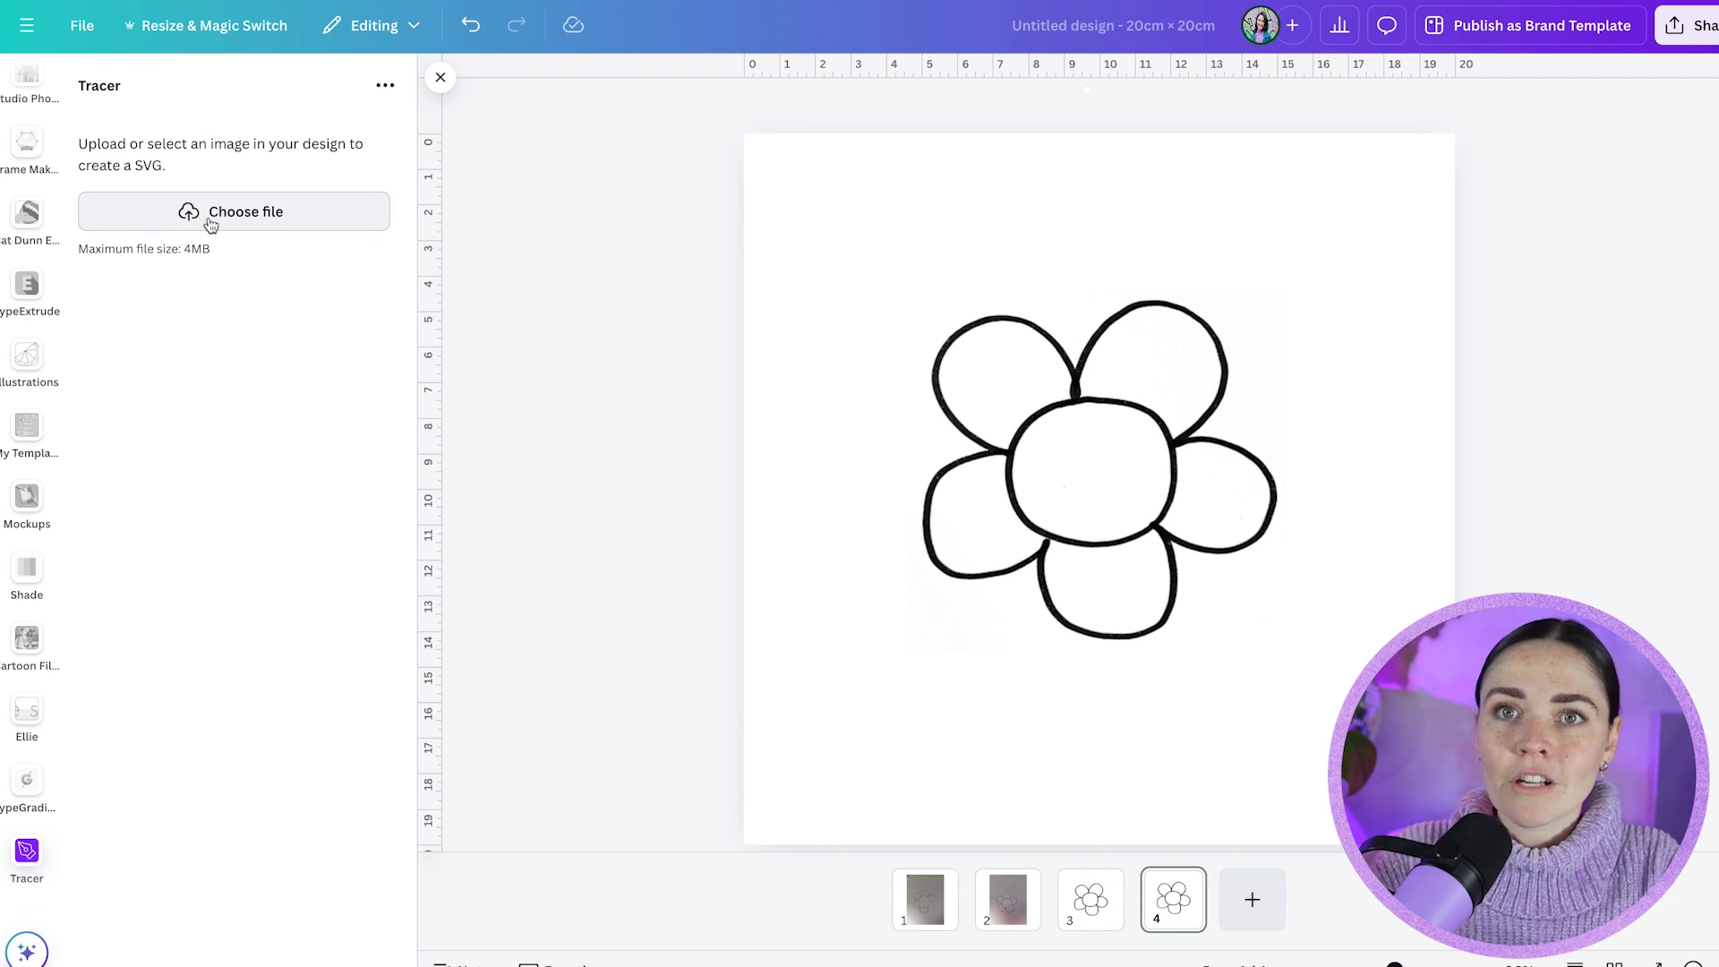
pyautogui.click(1119, 382)
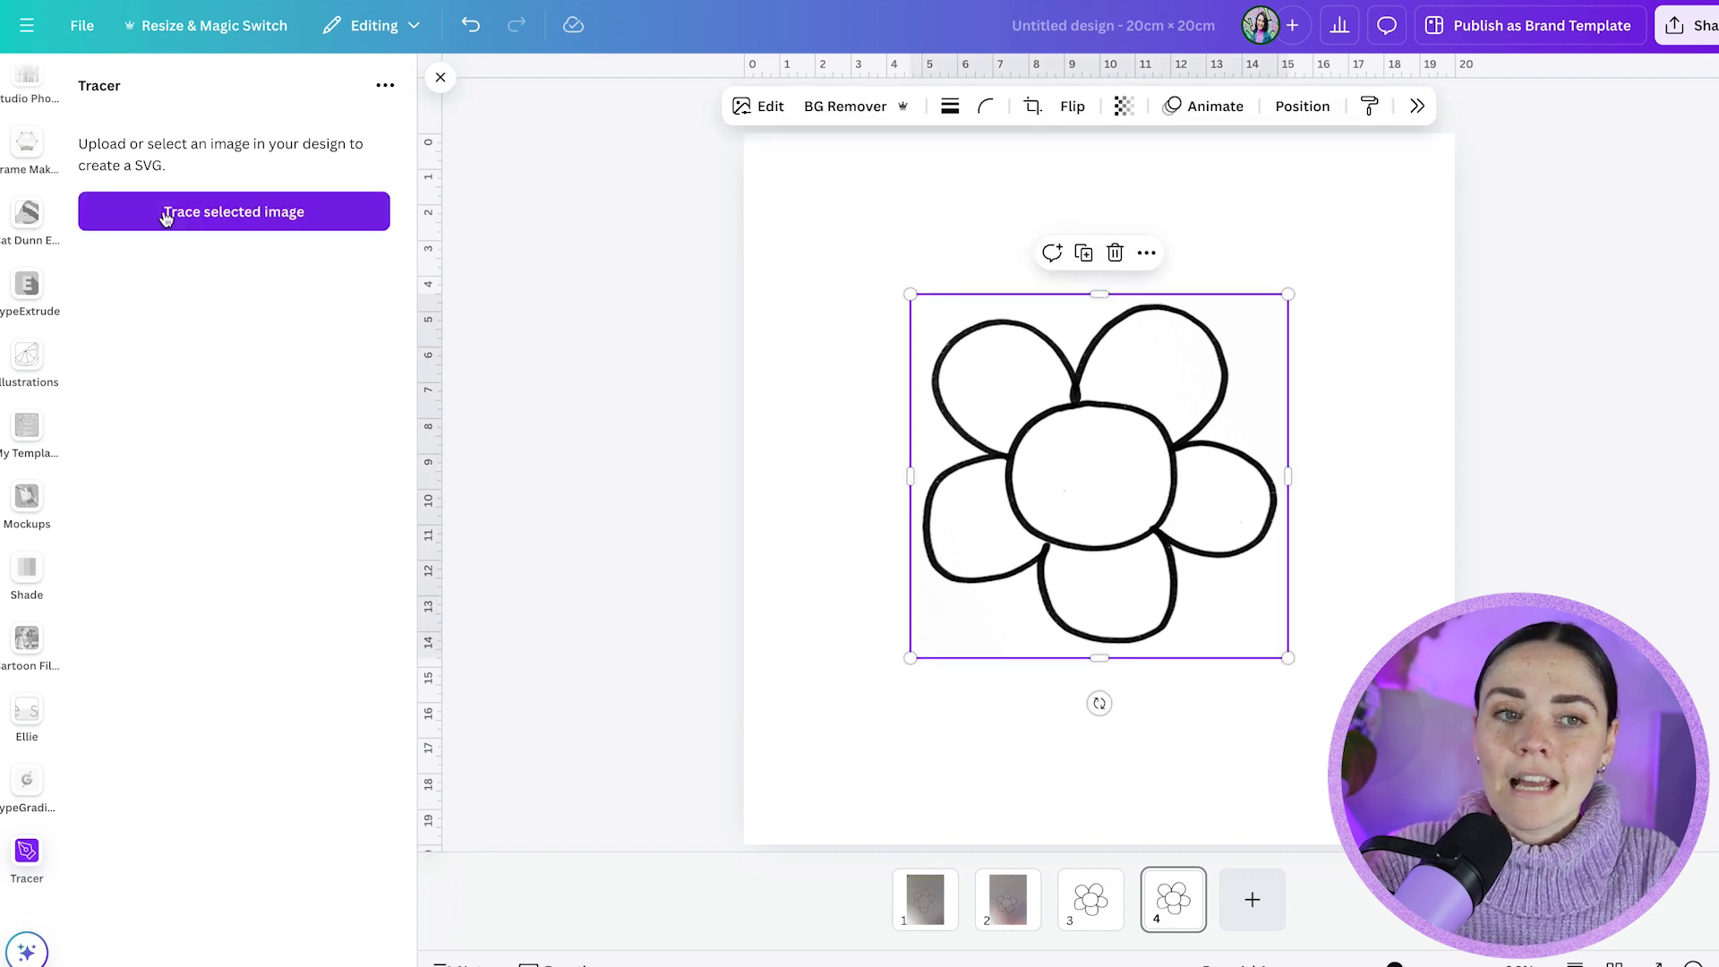
pyautogui.click(299, 228)
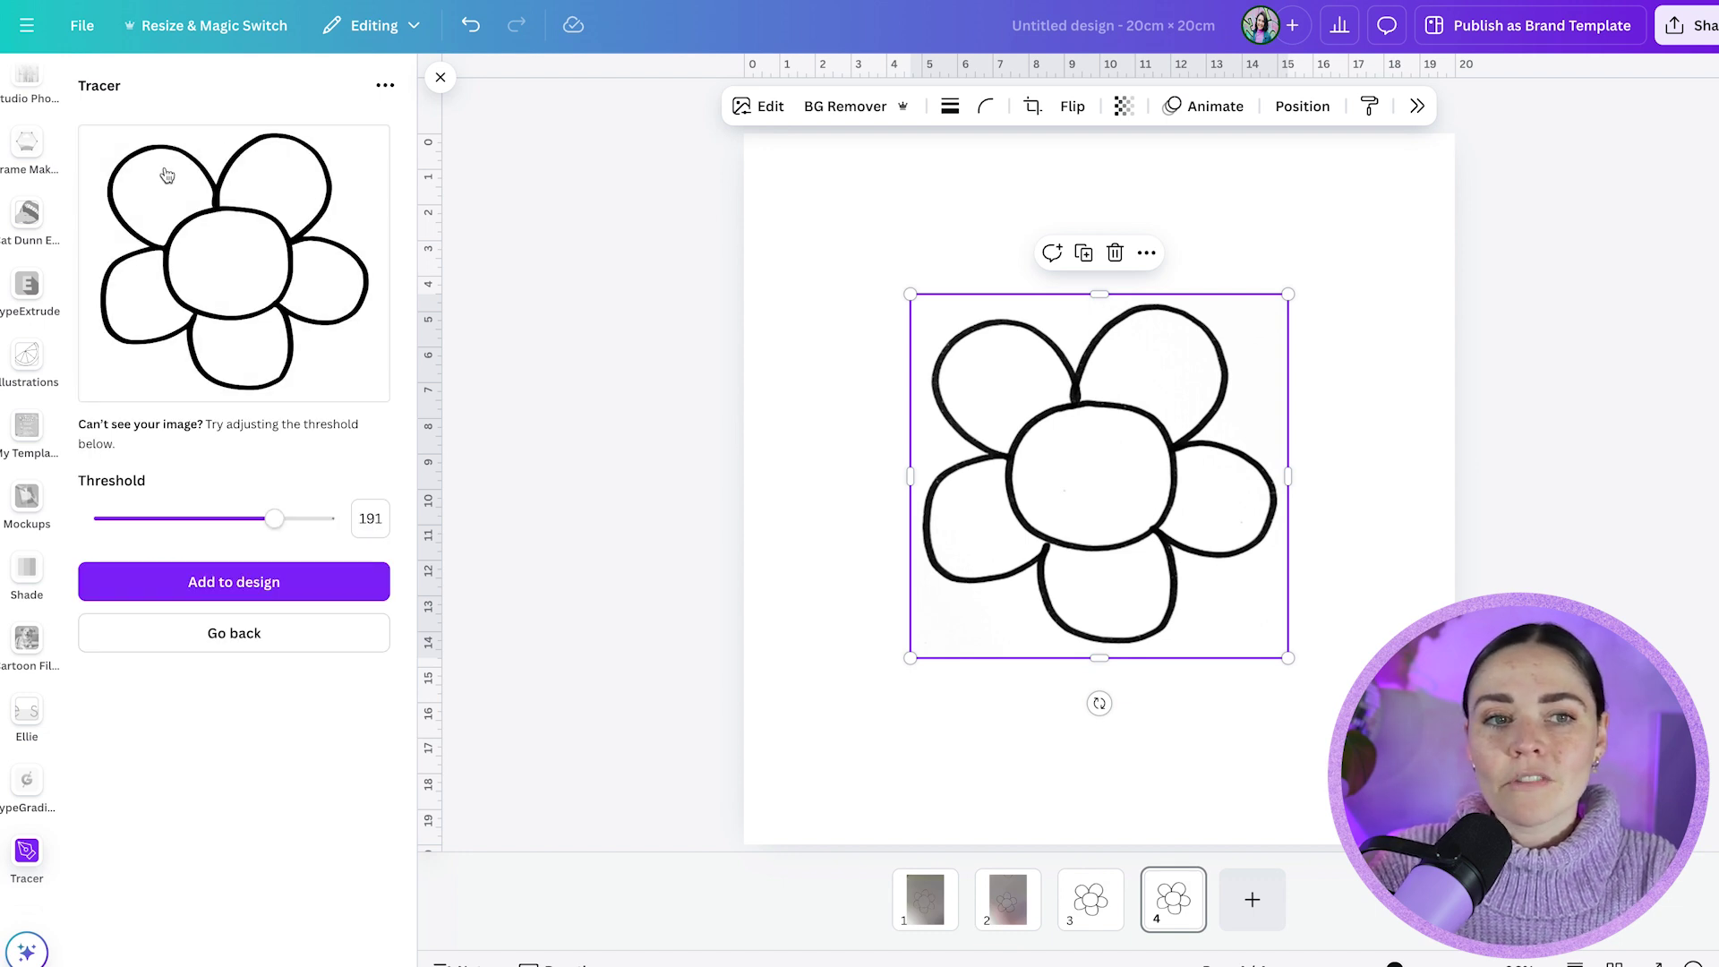
# Test different Tracer threshold values, finally settling on 229.
pyautogui.moveTo(274, 520); pyautogui.dragTo(164, 531)
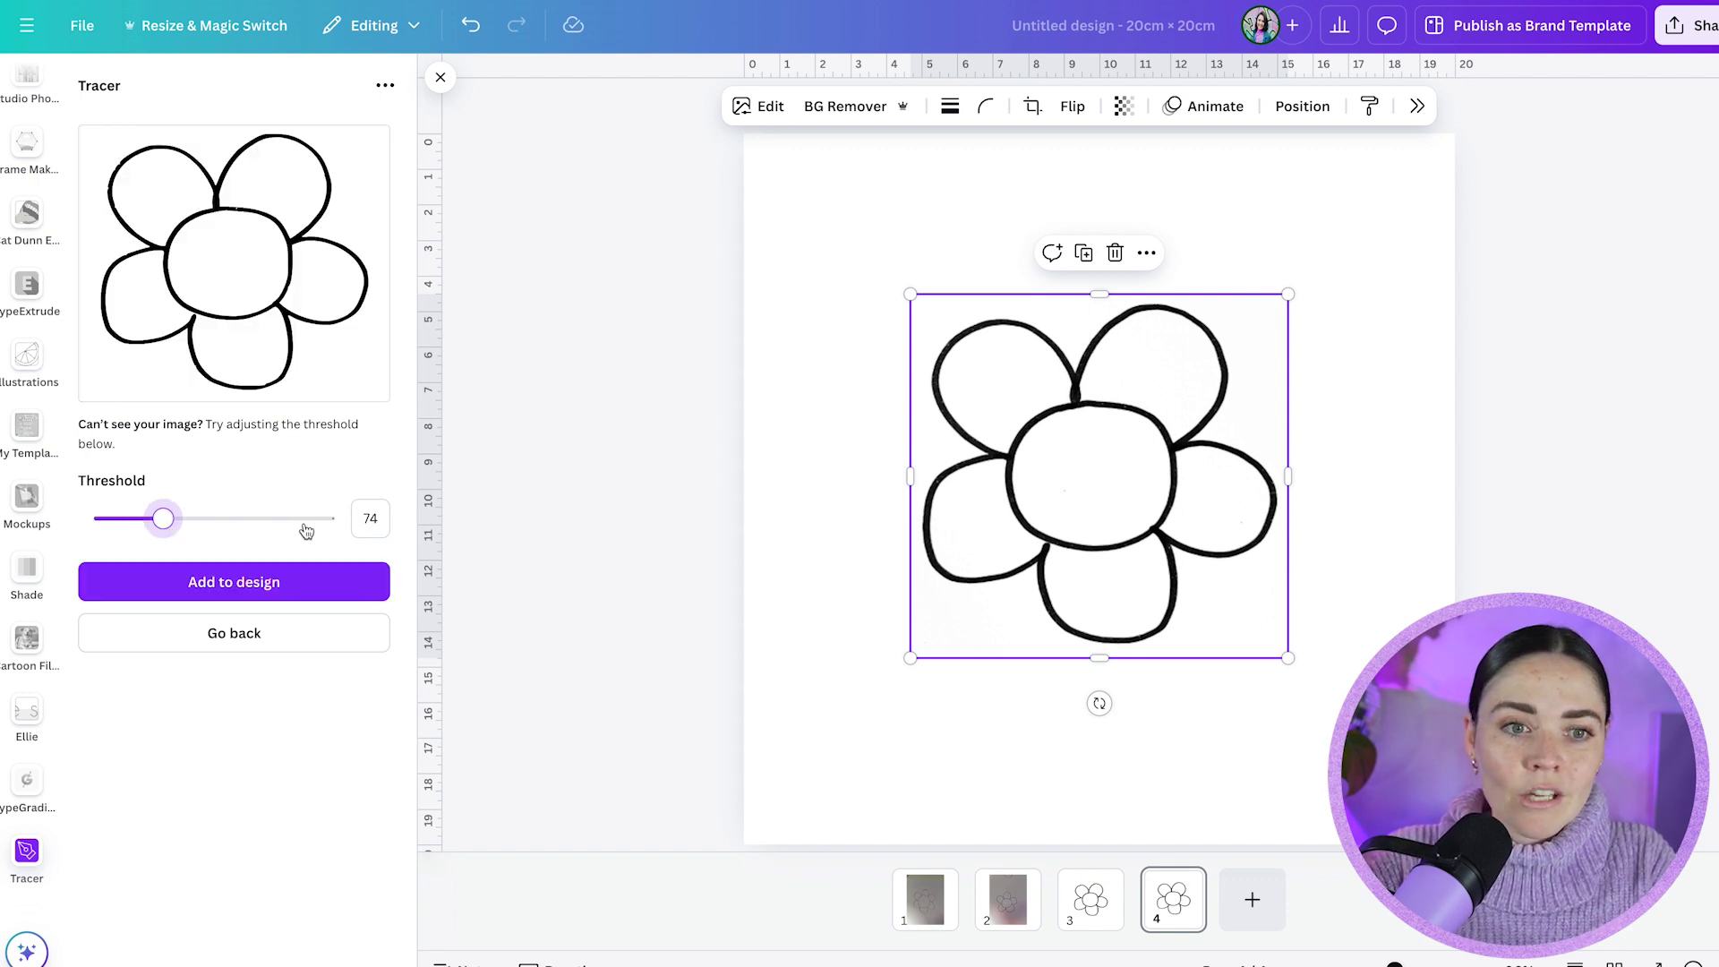
pyautogui.moveTo(323, 525); pyautogui.dragTo(341, 519)
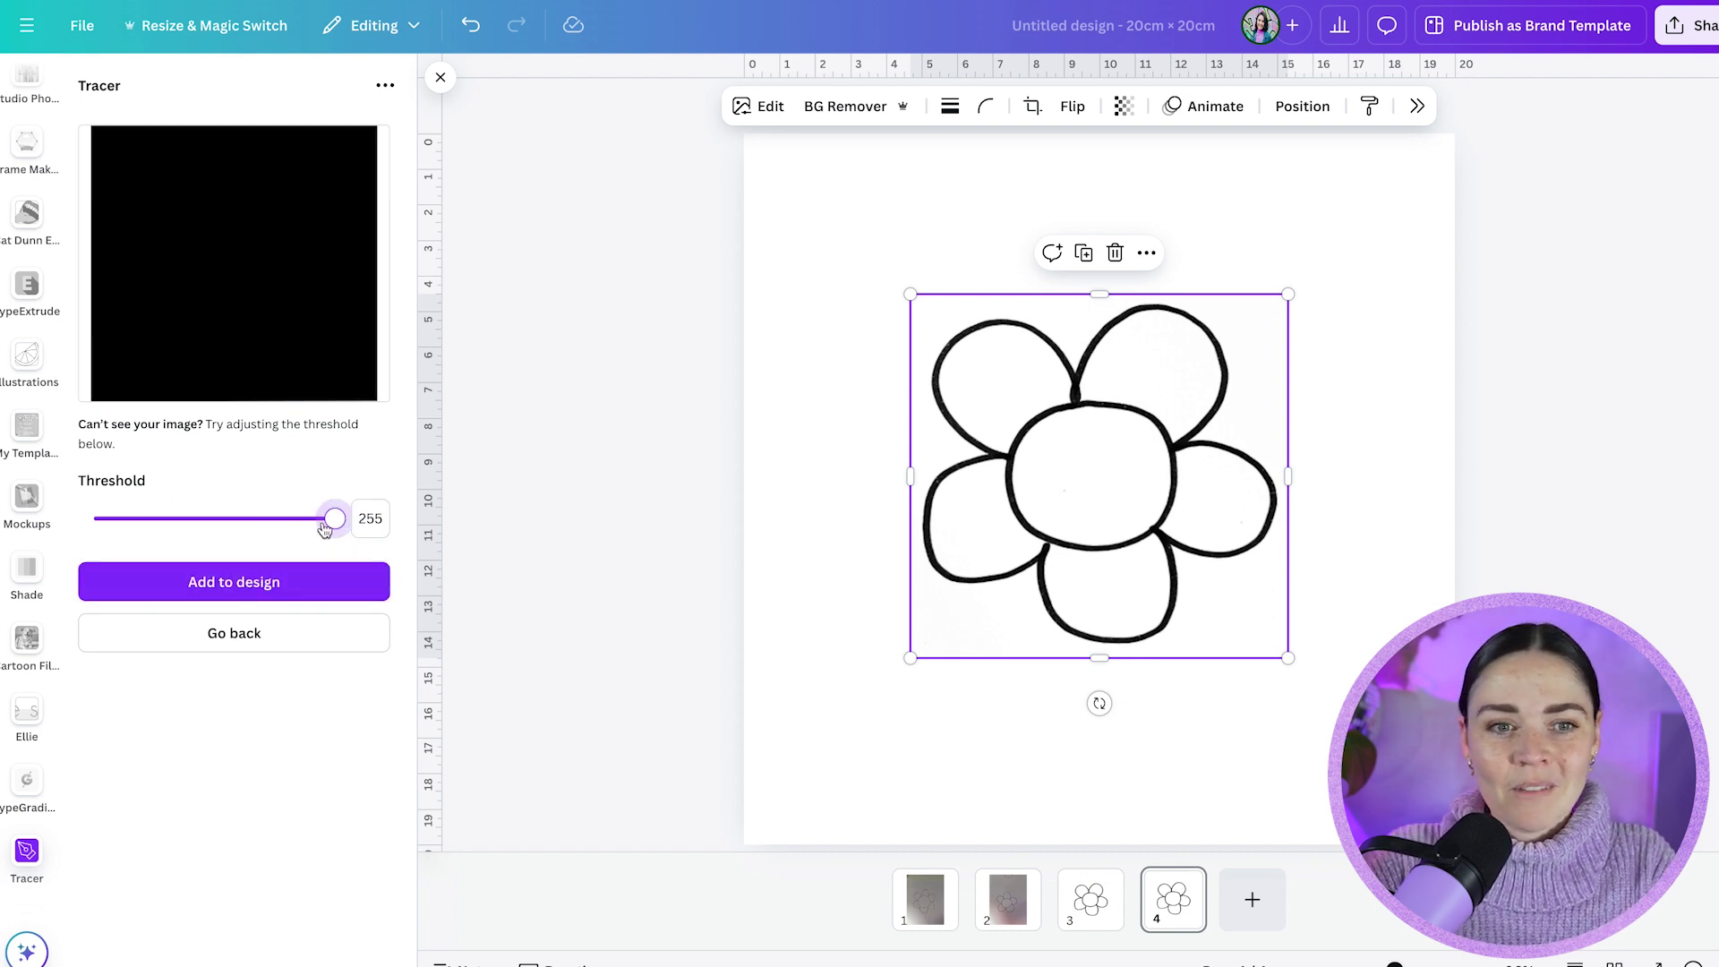
pyautogui.moveTo(334, 520); pyautogui.dragTo(311, 525)
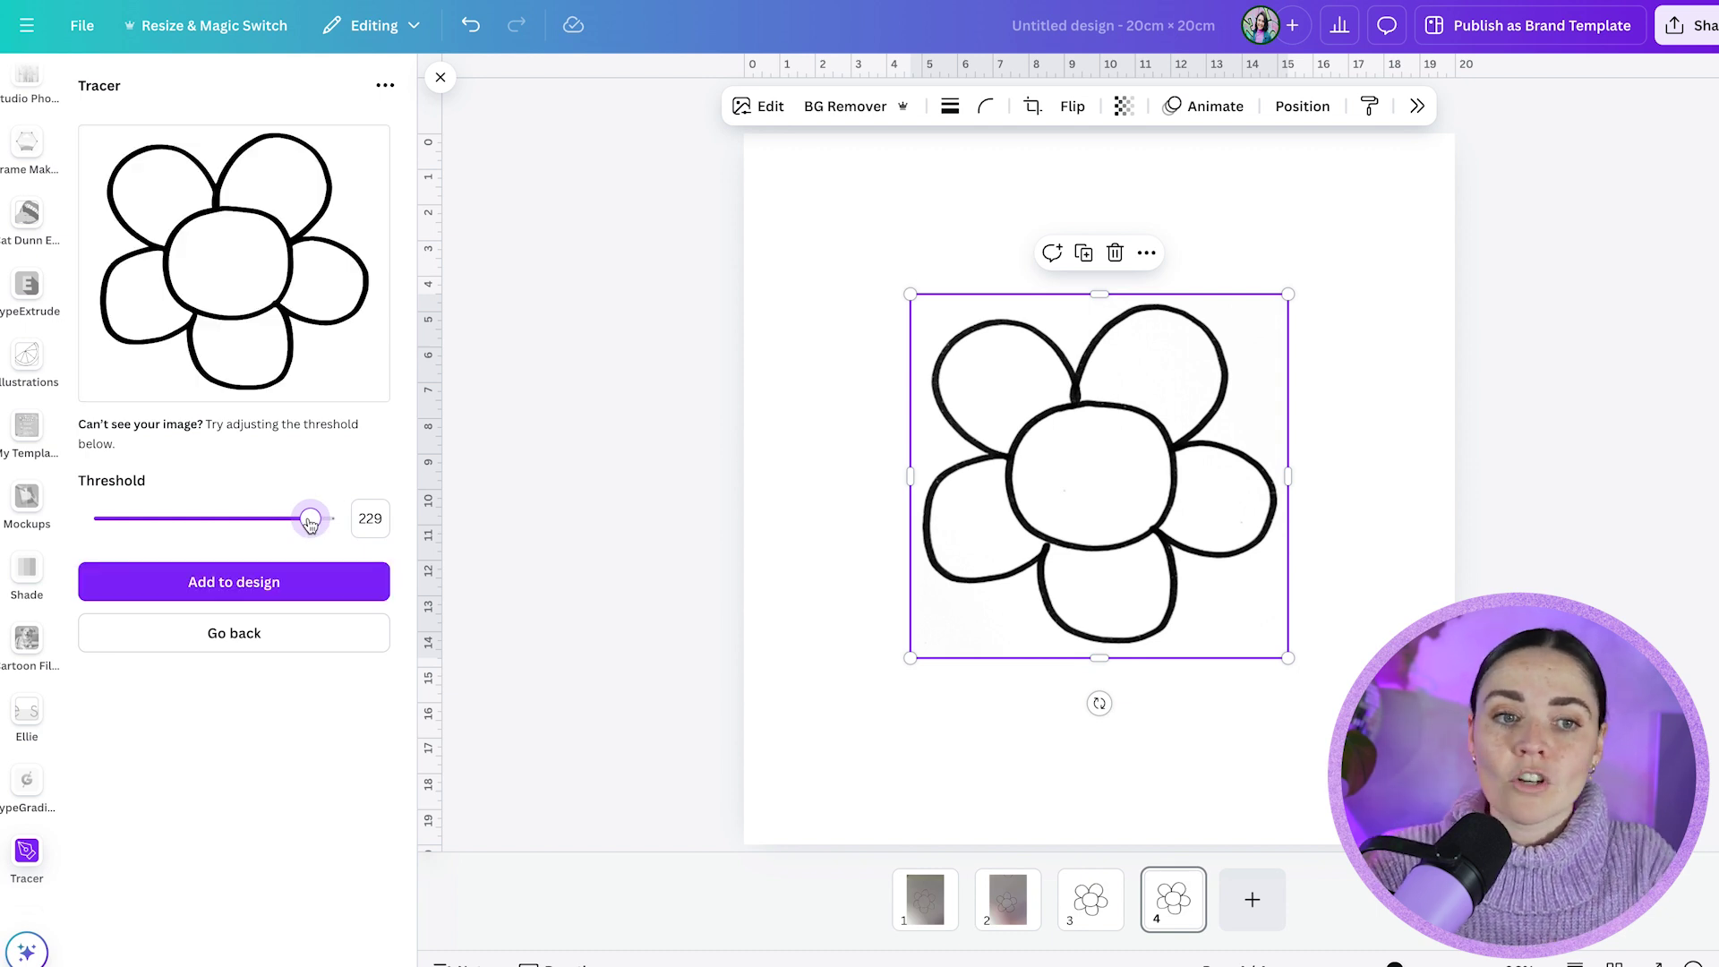
# Add the traced flower, delete the original image, and enlarge the trace mid-page.
pyautogui.click(288, 598)
pyautogui.moveTo(1101, 503); pyautogui.dragTo(1273, 515)
pyautogui.click(1050, 443)
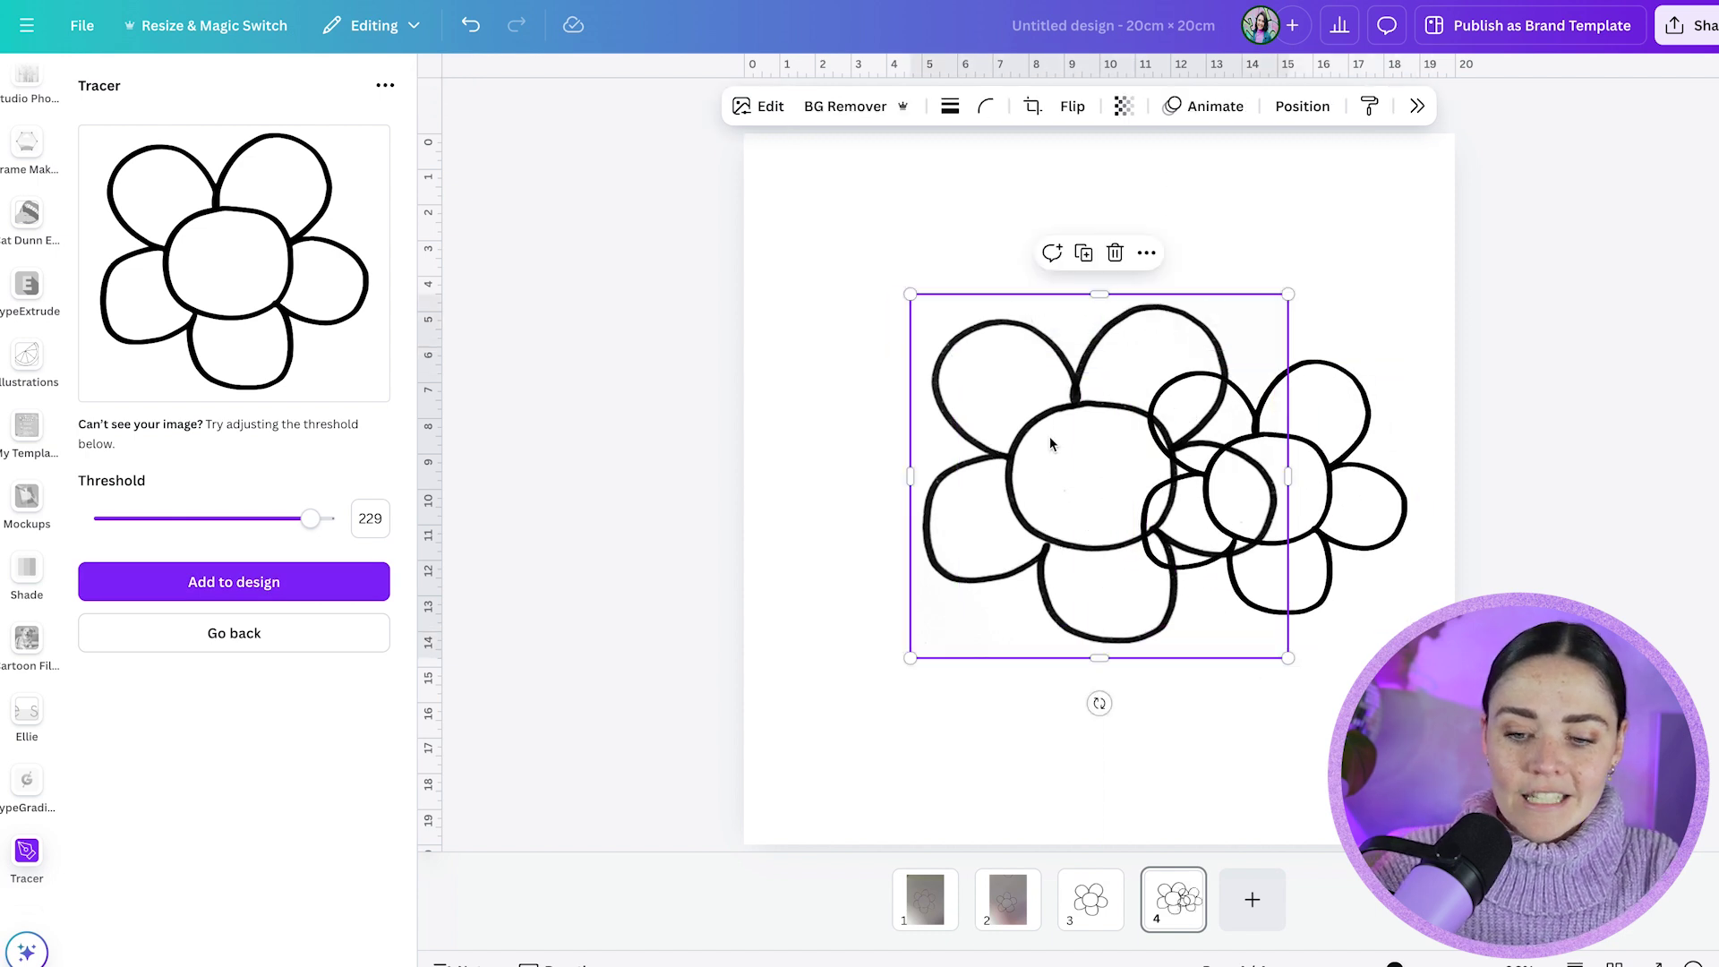
pyautogui.press('Delete')
pyautogui.moveTo(1238, 426); pyautogui.dragTo(1025, 340)
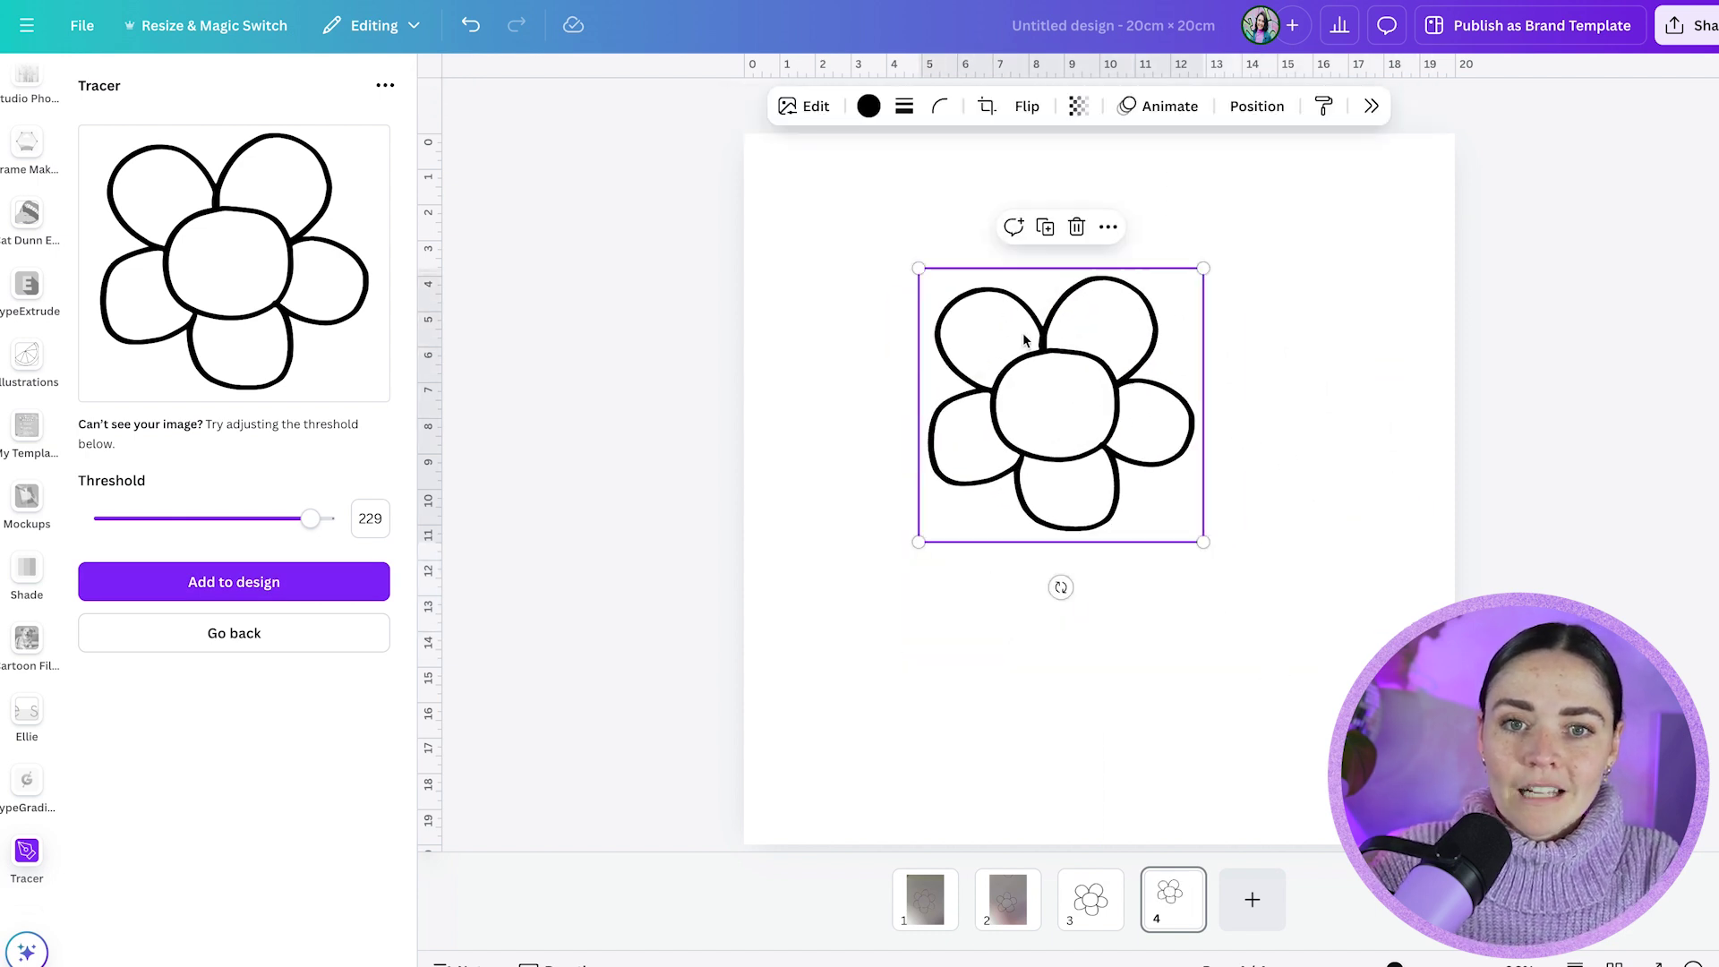
pyautogui.moveTo(1205, 542); pyautogui.dragTo(1374, 651)
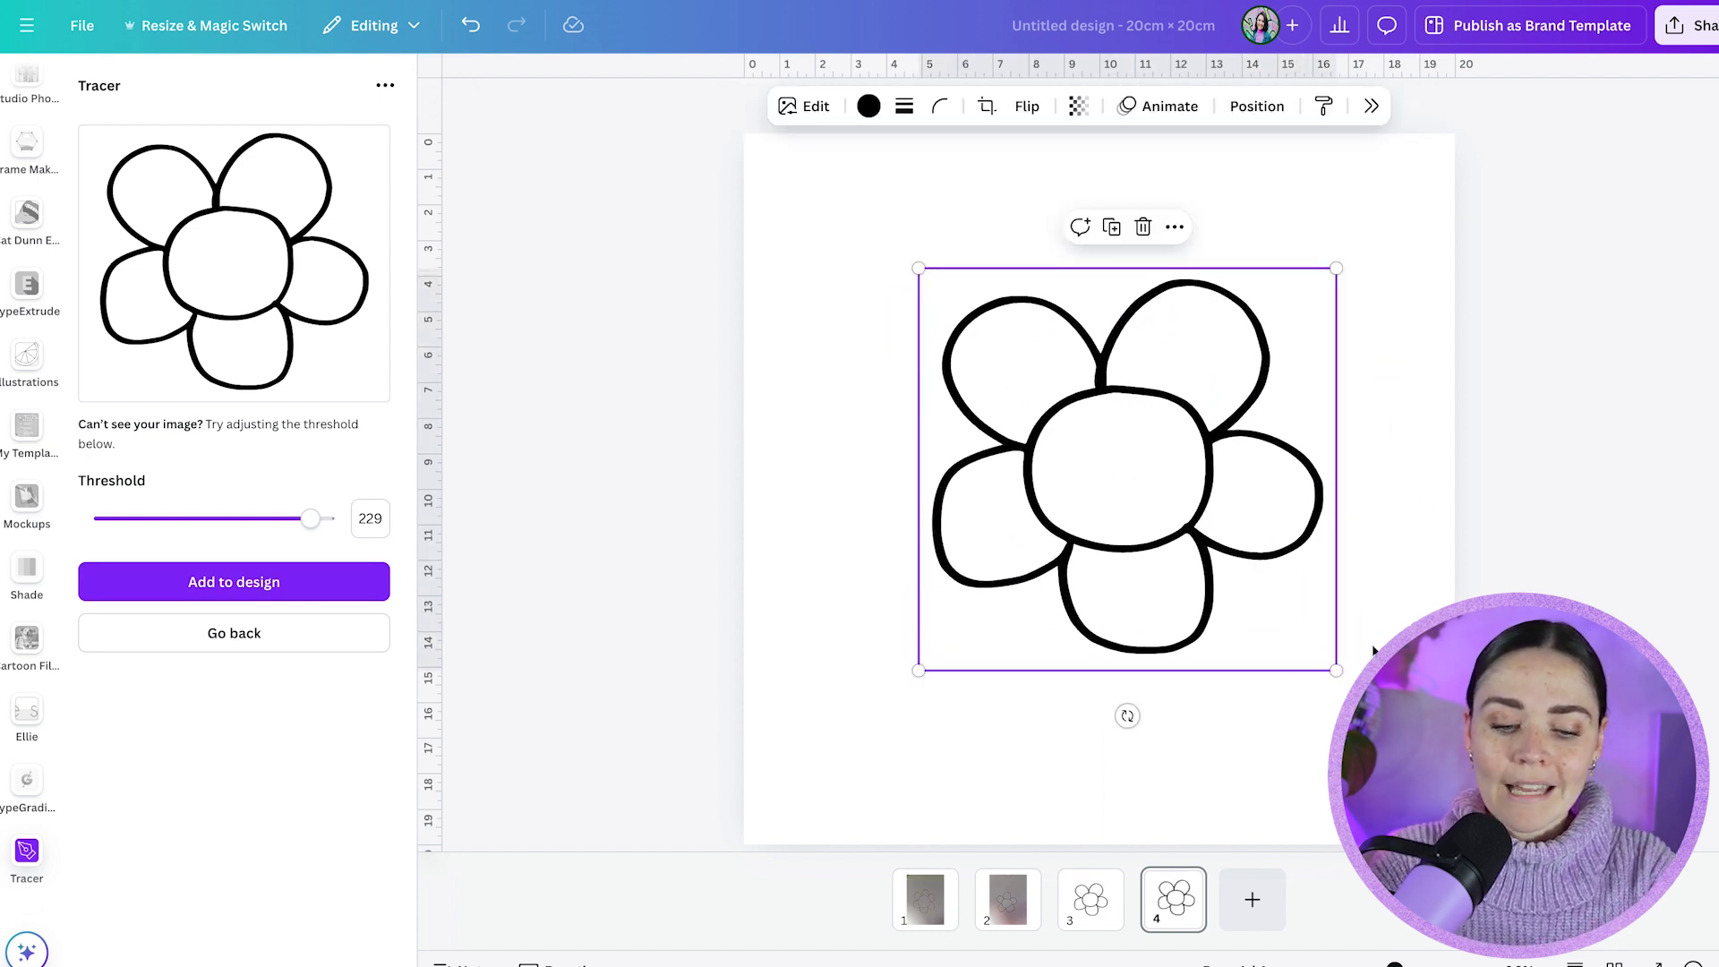
# Recolour the traced flower outline with the light purple White Deer swatch.
pyautogui.scroll(5, 1101, 364)
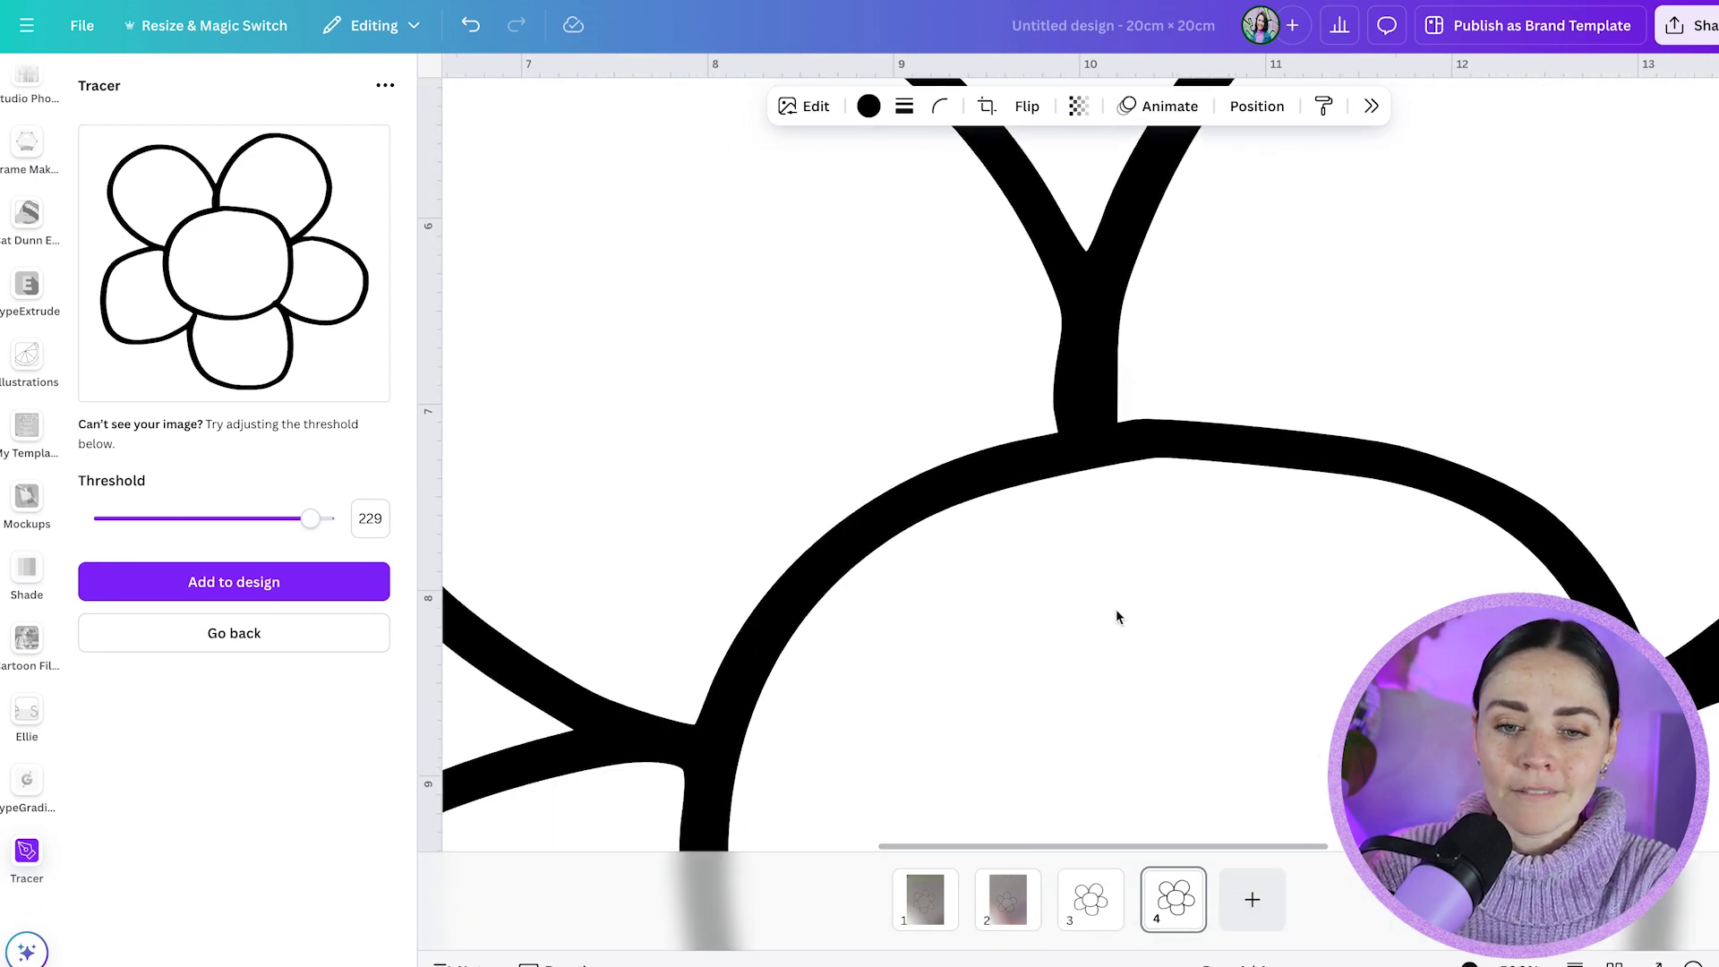
pyautogui.click(1094, 922)
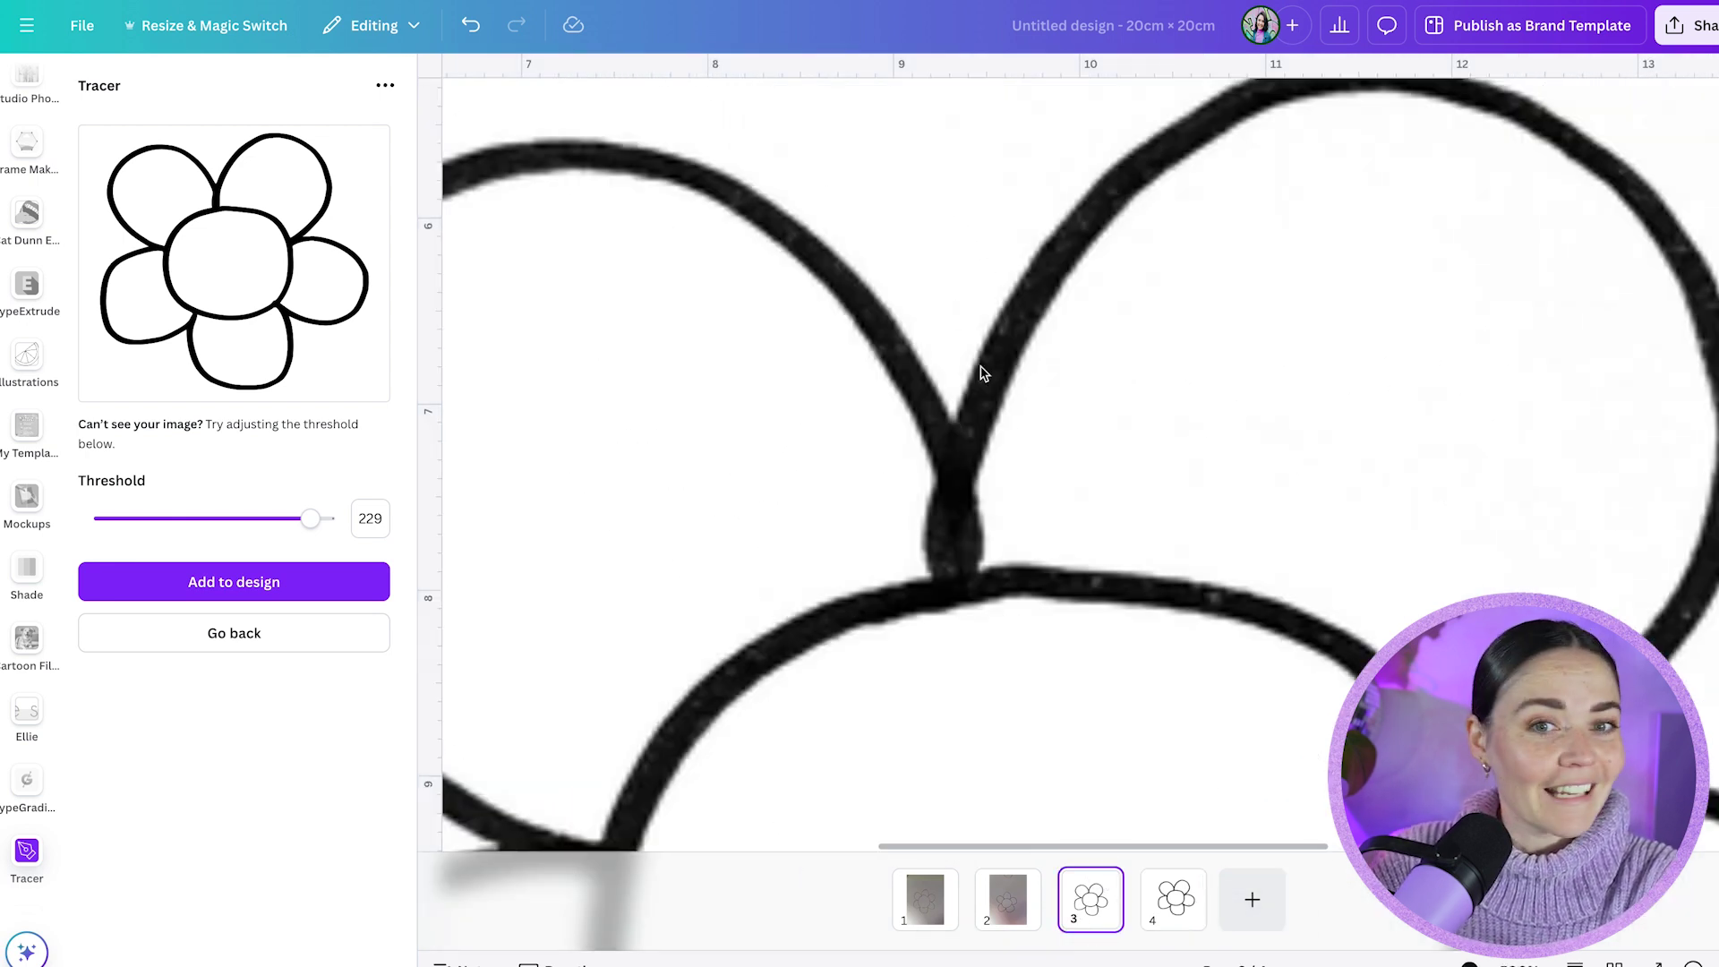
pyautogui.click(1174, 912)
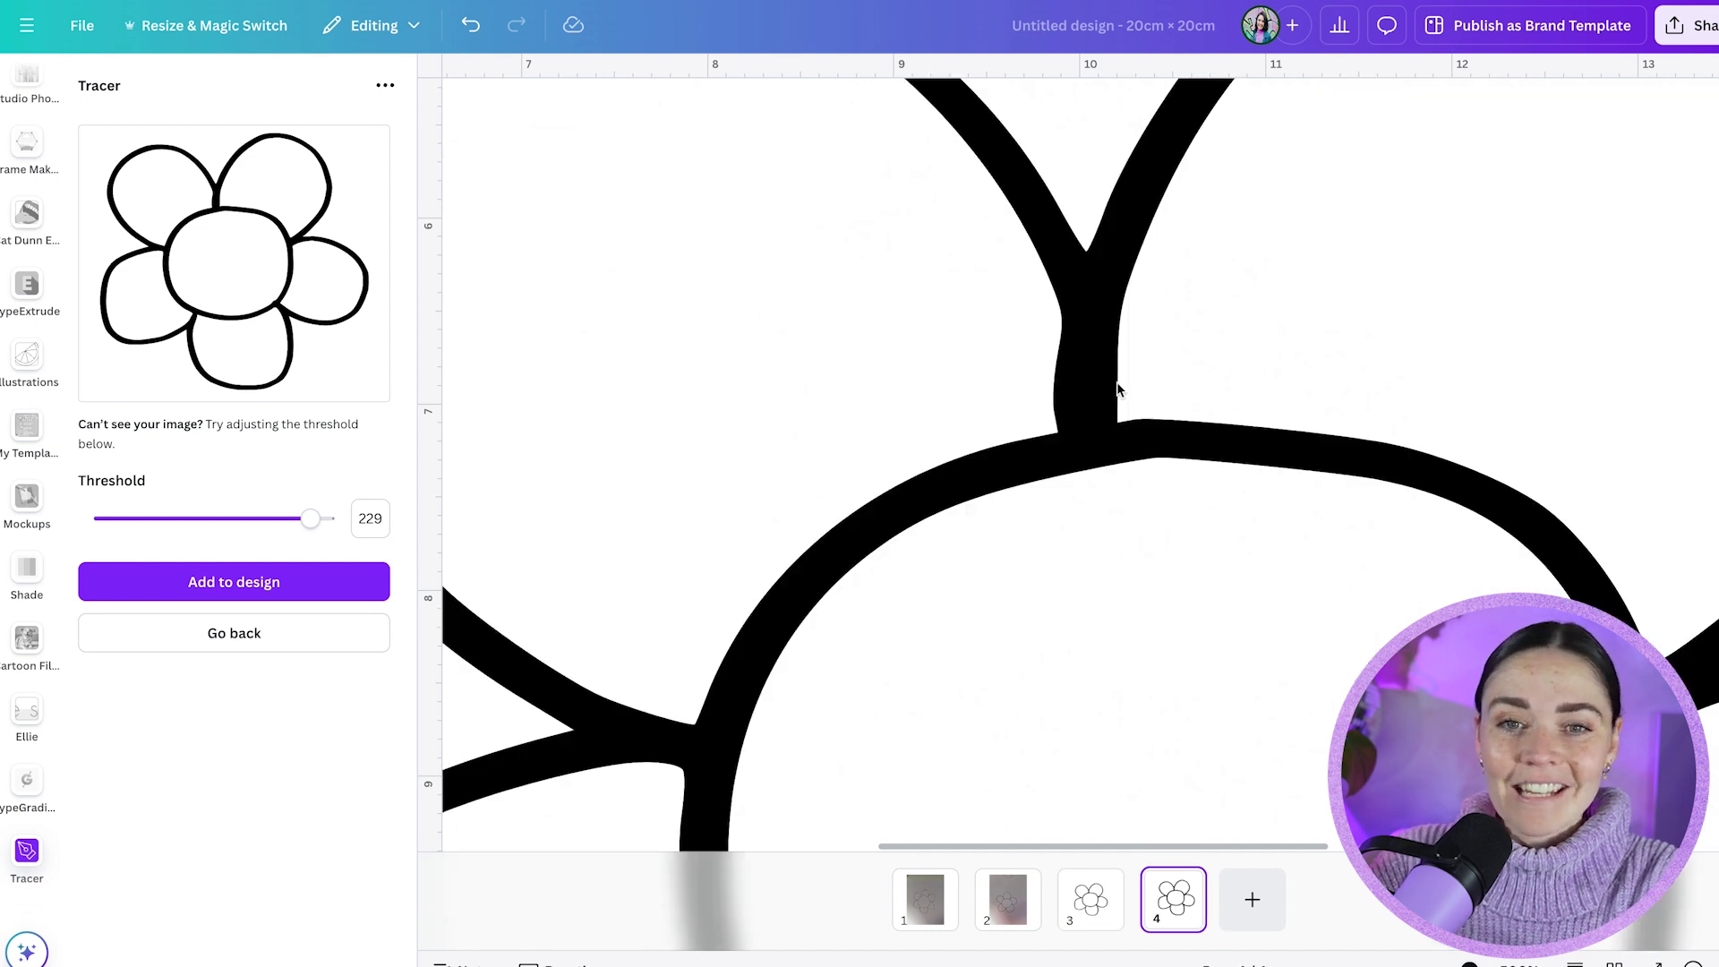
pyautogui.scroll(-5, 1117, 390)
pyautogui.click(1113, 380)
pyautogui.click(869, 105)
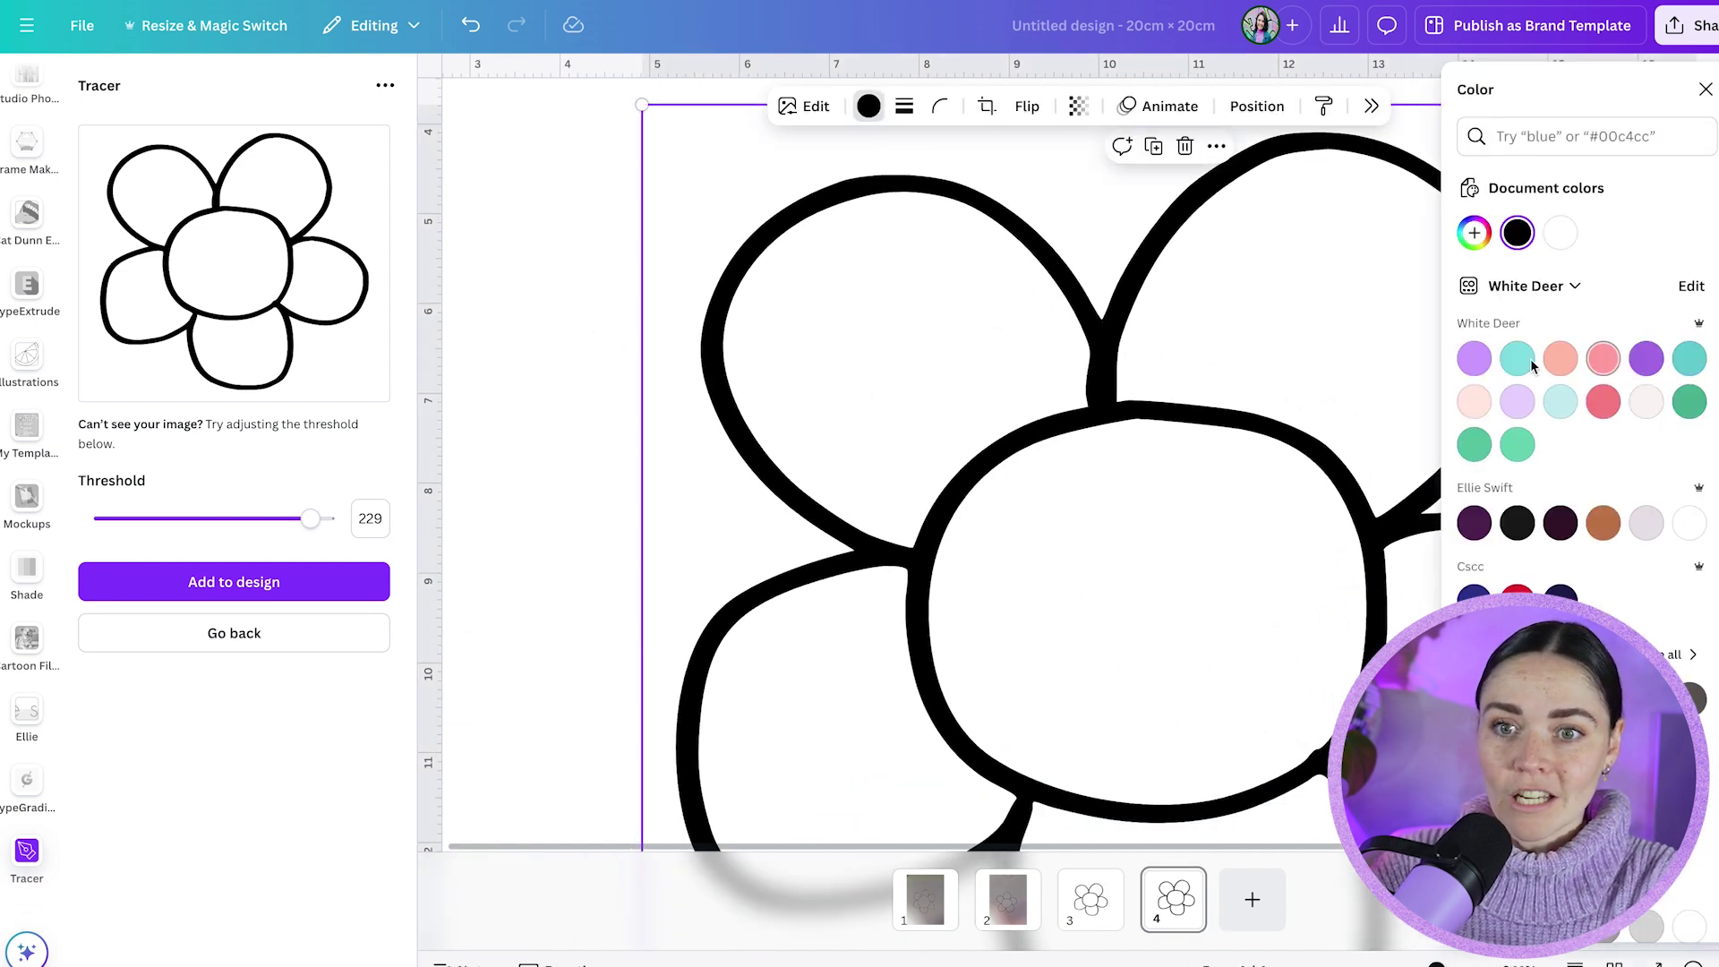
pyautogui.click(1474, 358)
# Give page 4 a pale pink background after trying teal and green.
pyautogui.scroll(-5, 1130, 414)
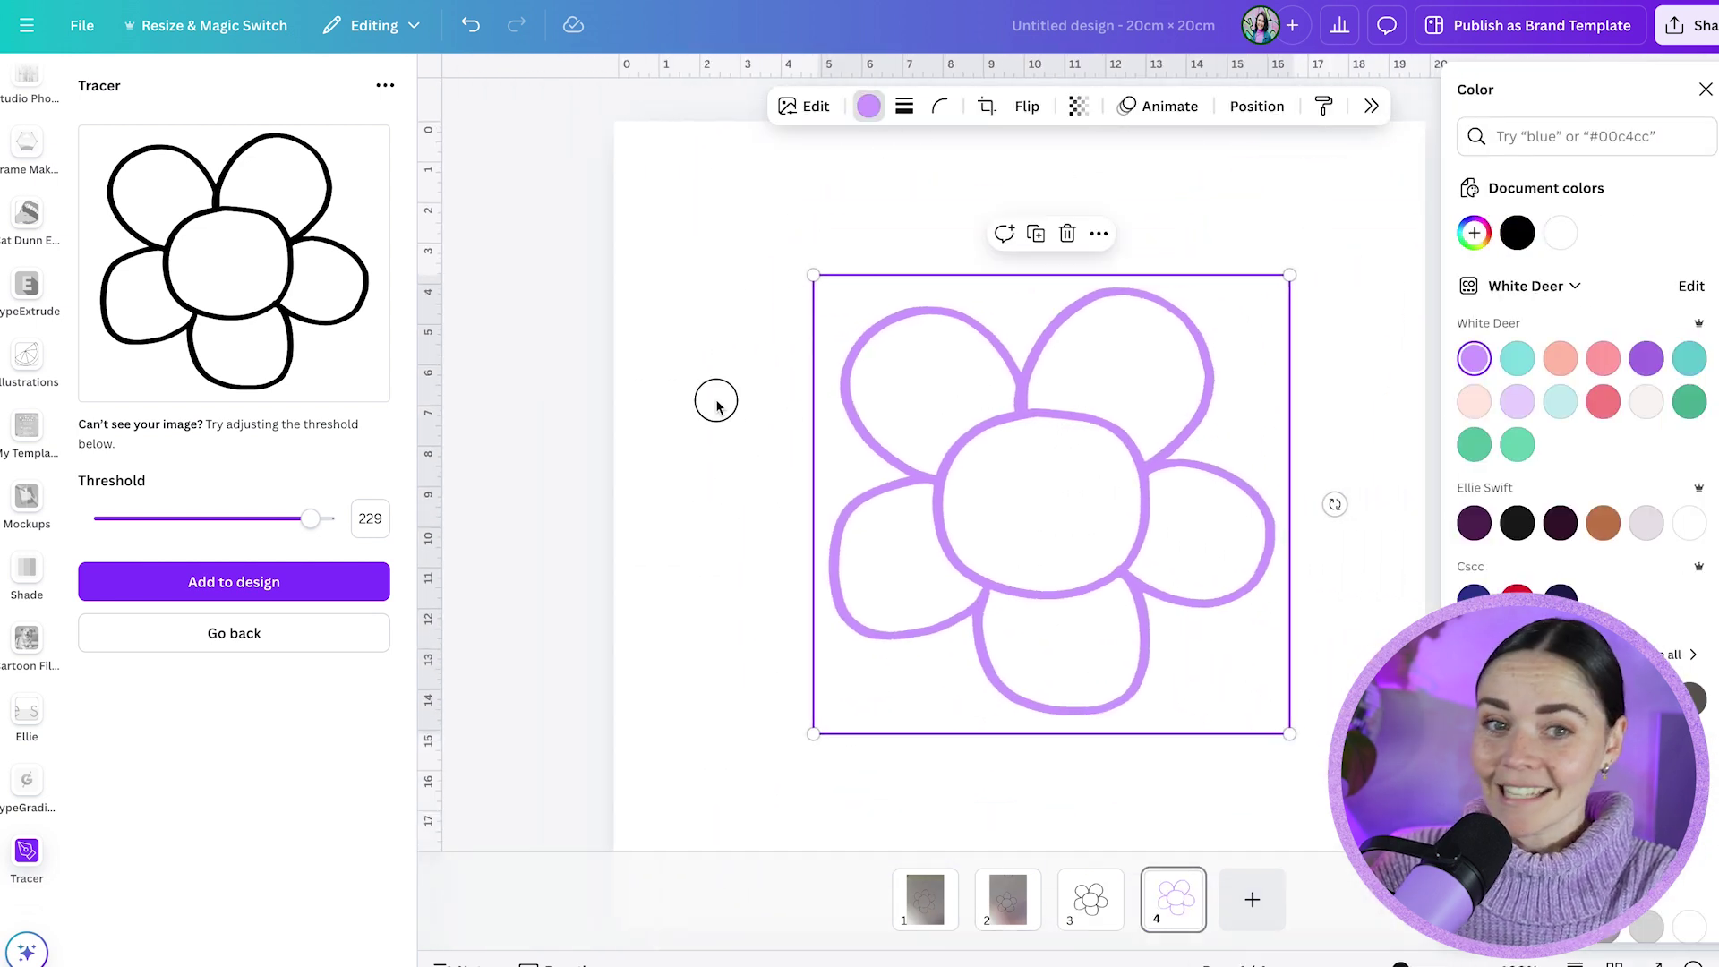
pyautogui.click(716, 403)
pyautogui.click(1518, 360)
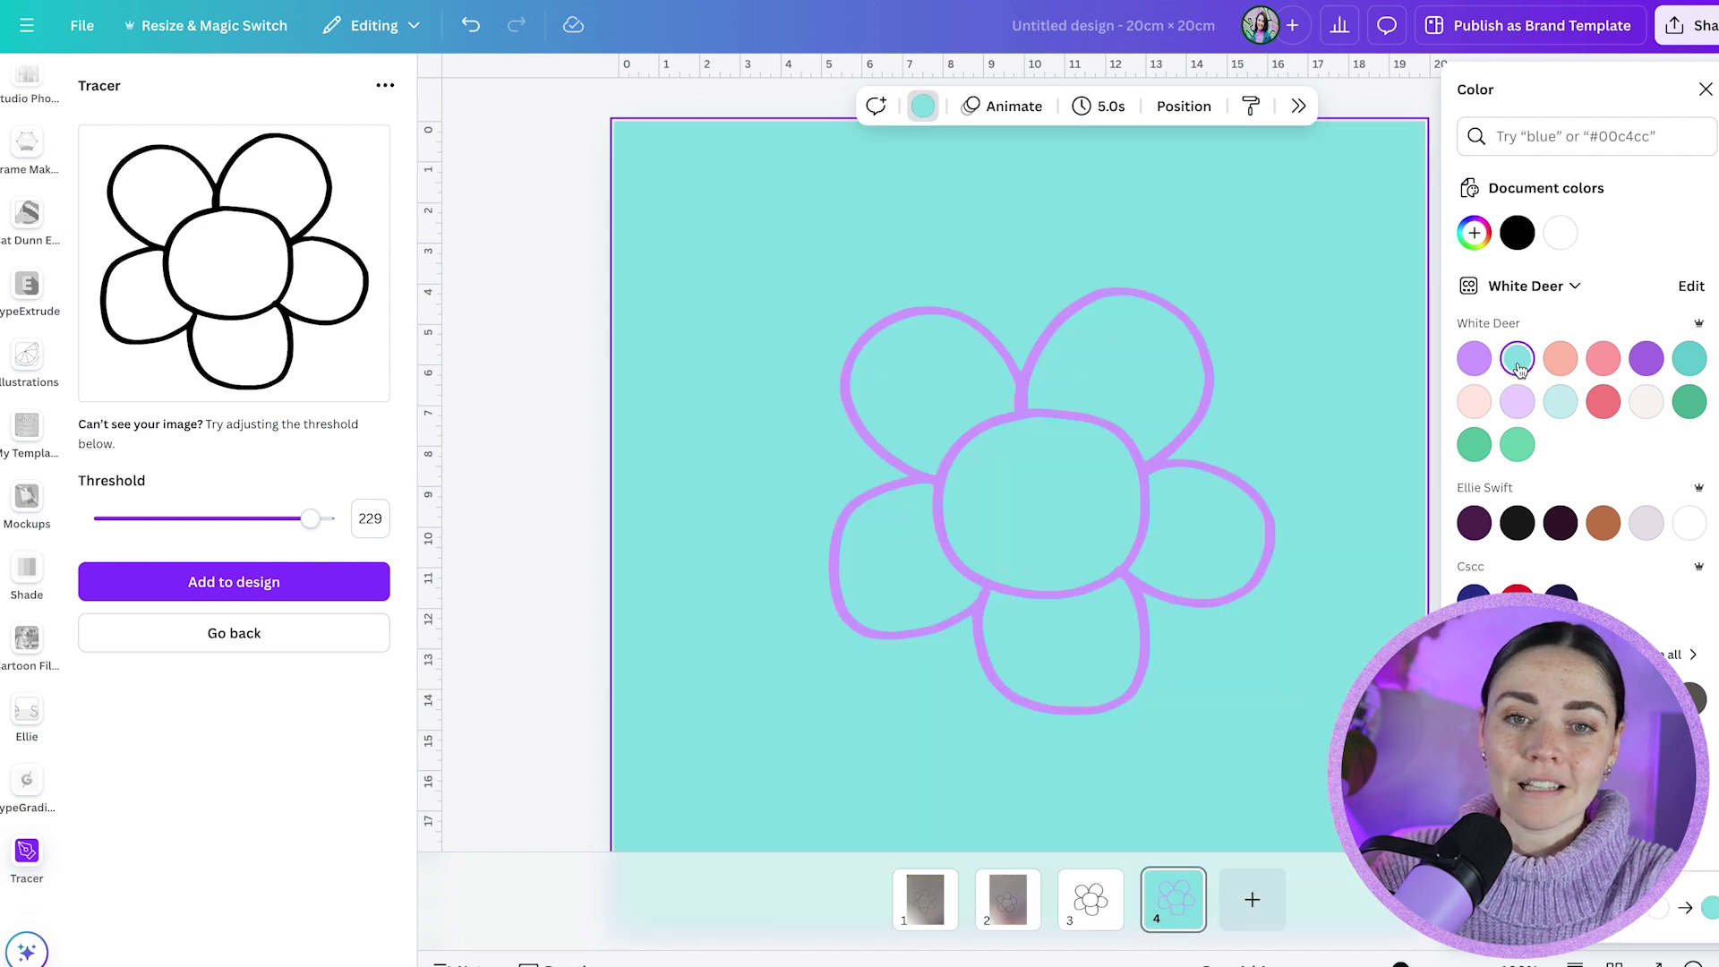
pyautogui.click(1517, 446)
pyautogui.click(1474, 402)
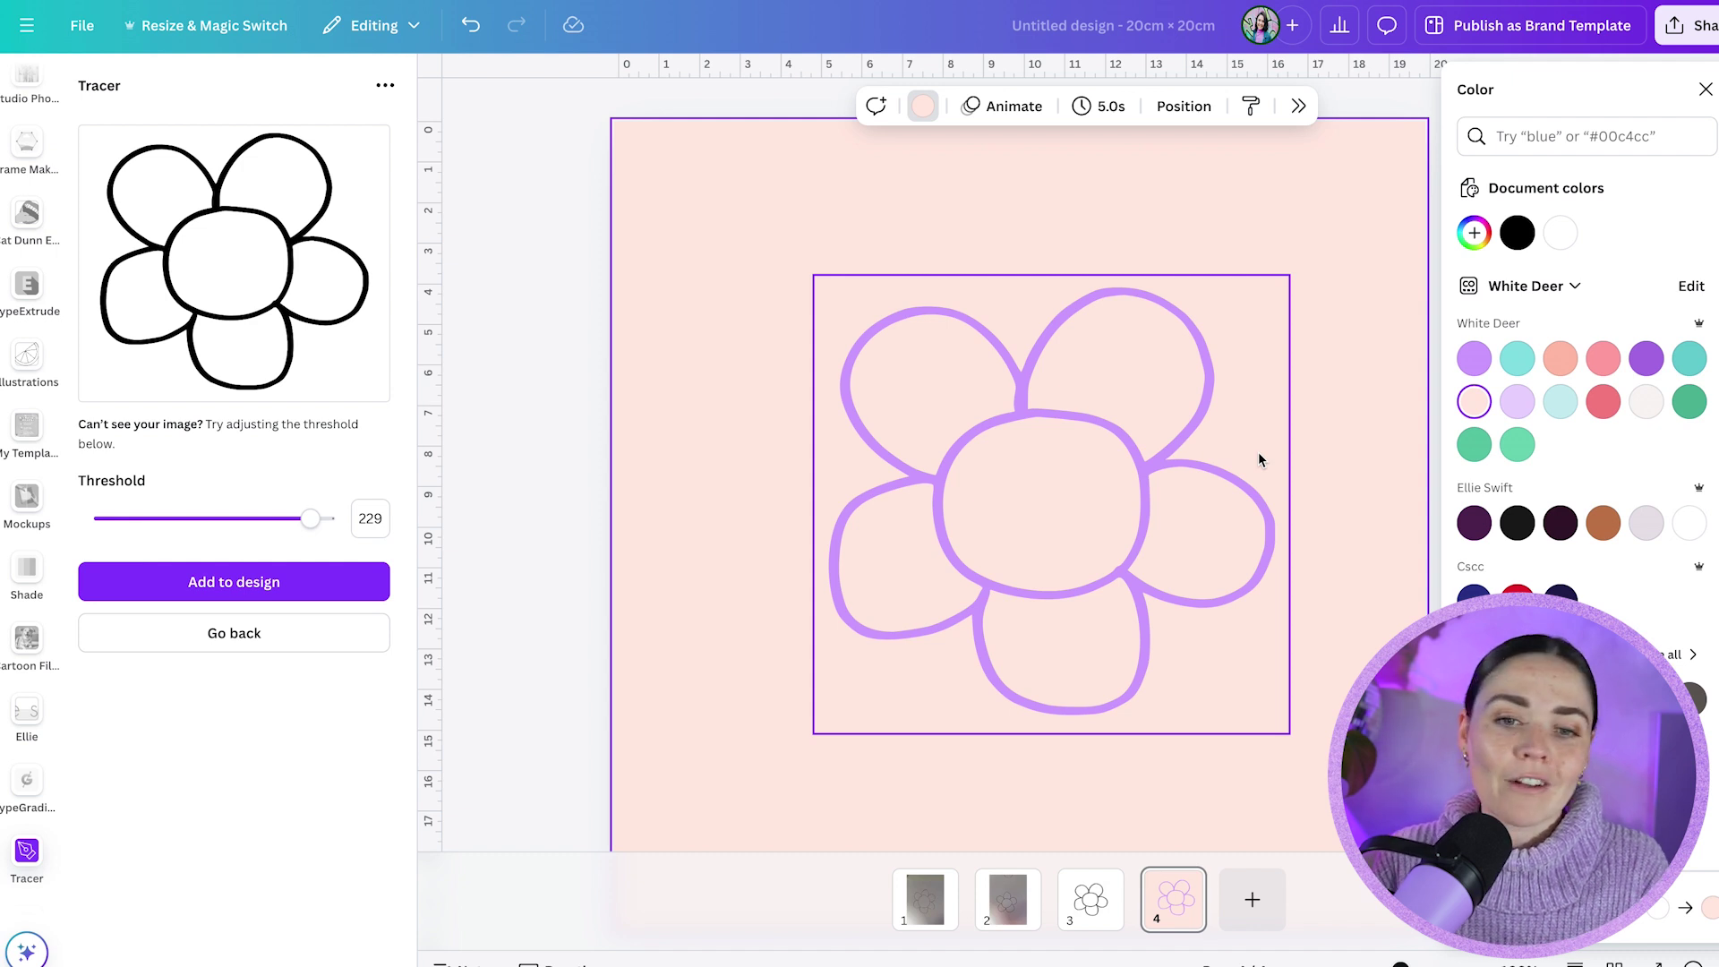
pyautogui.click(1012, 907)
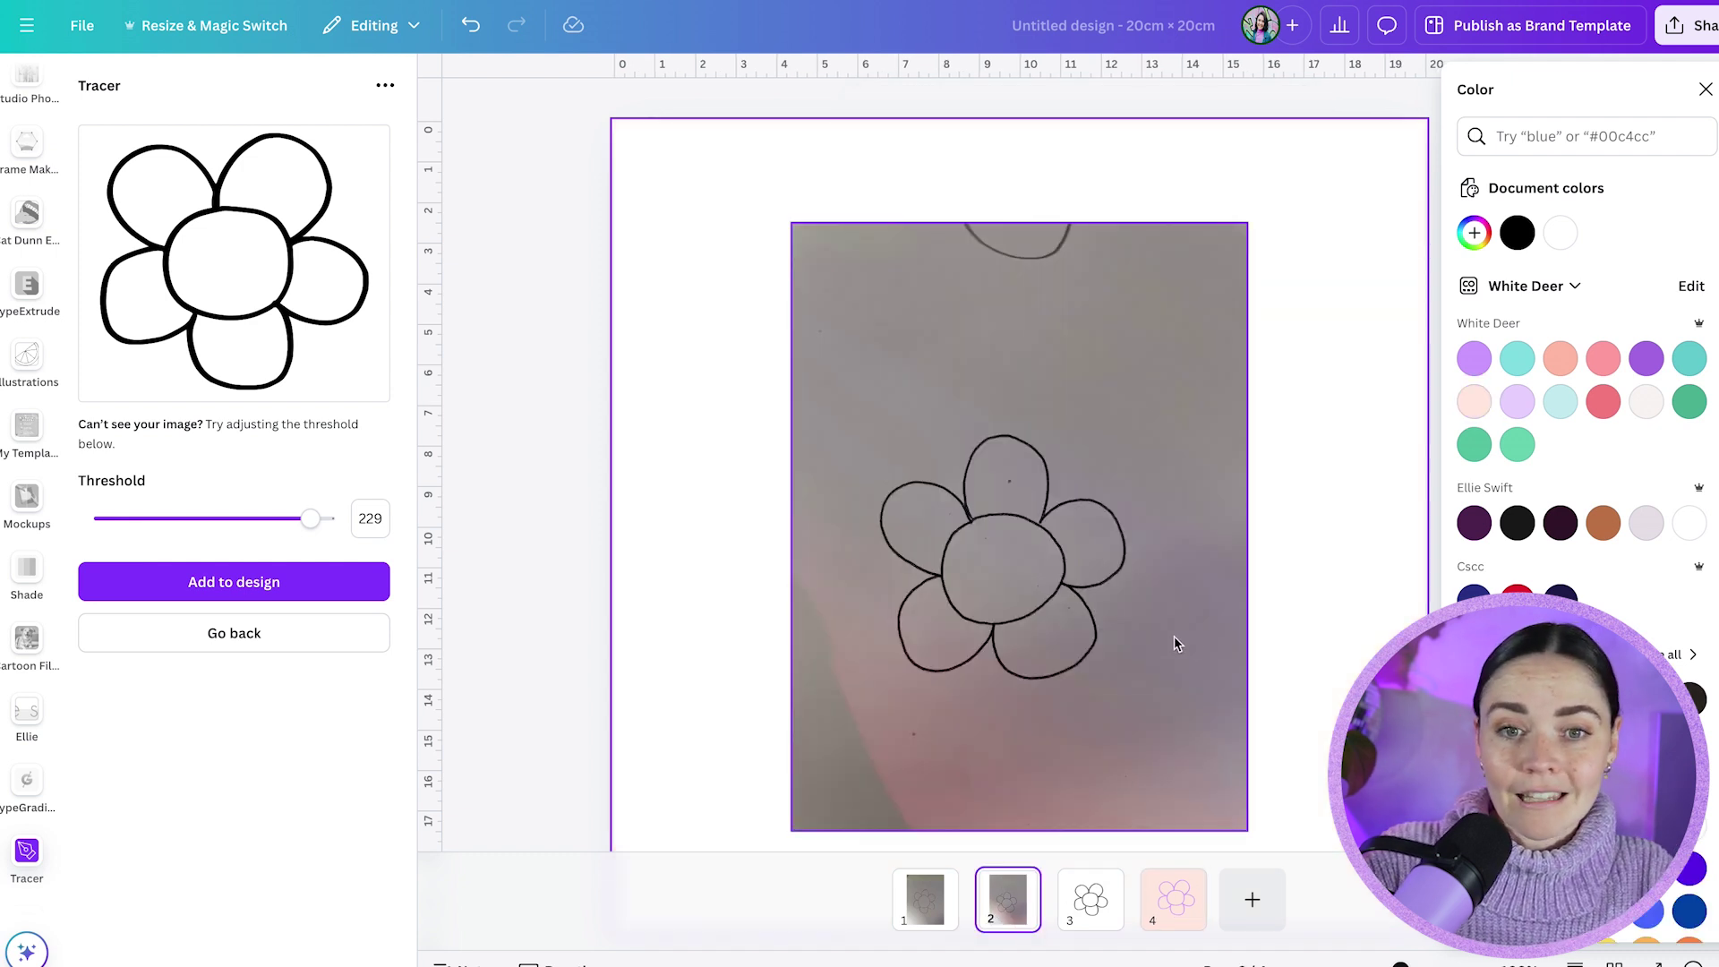
pyautogui.click(1085, 604)
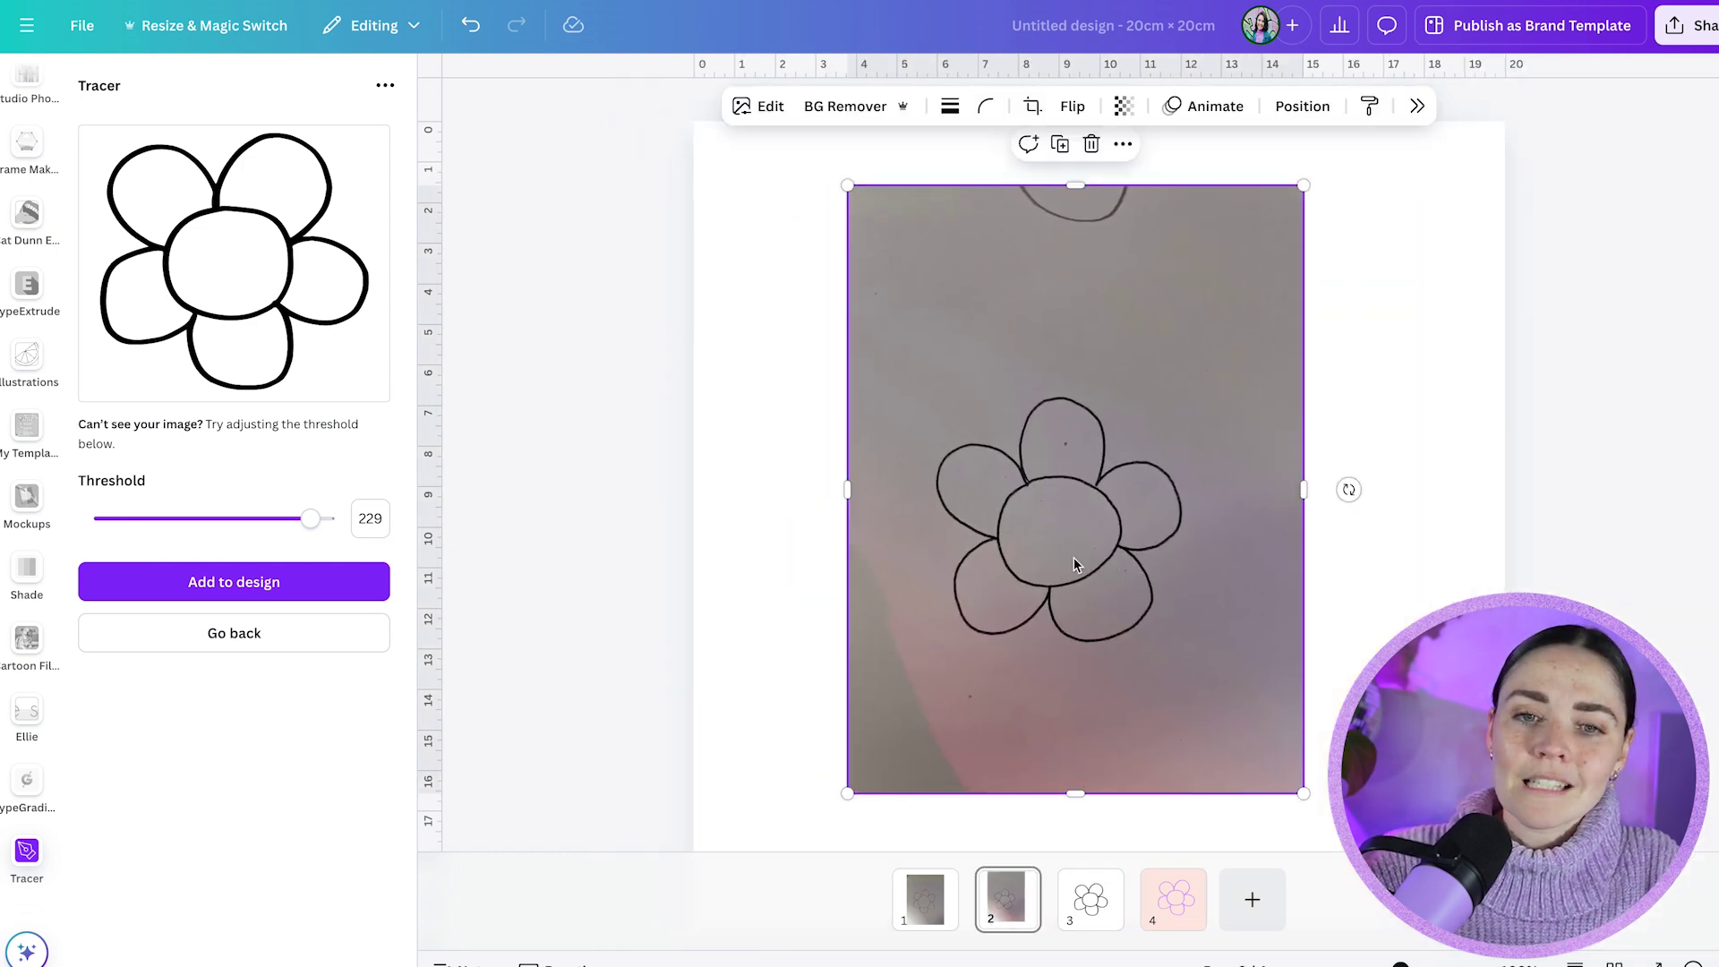
pyautogui.click(1200, 896)
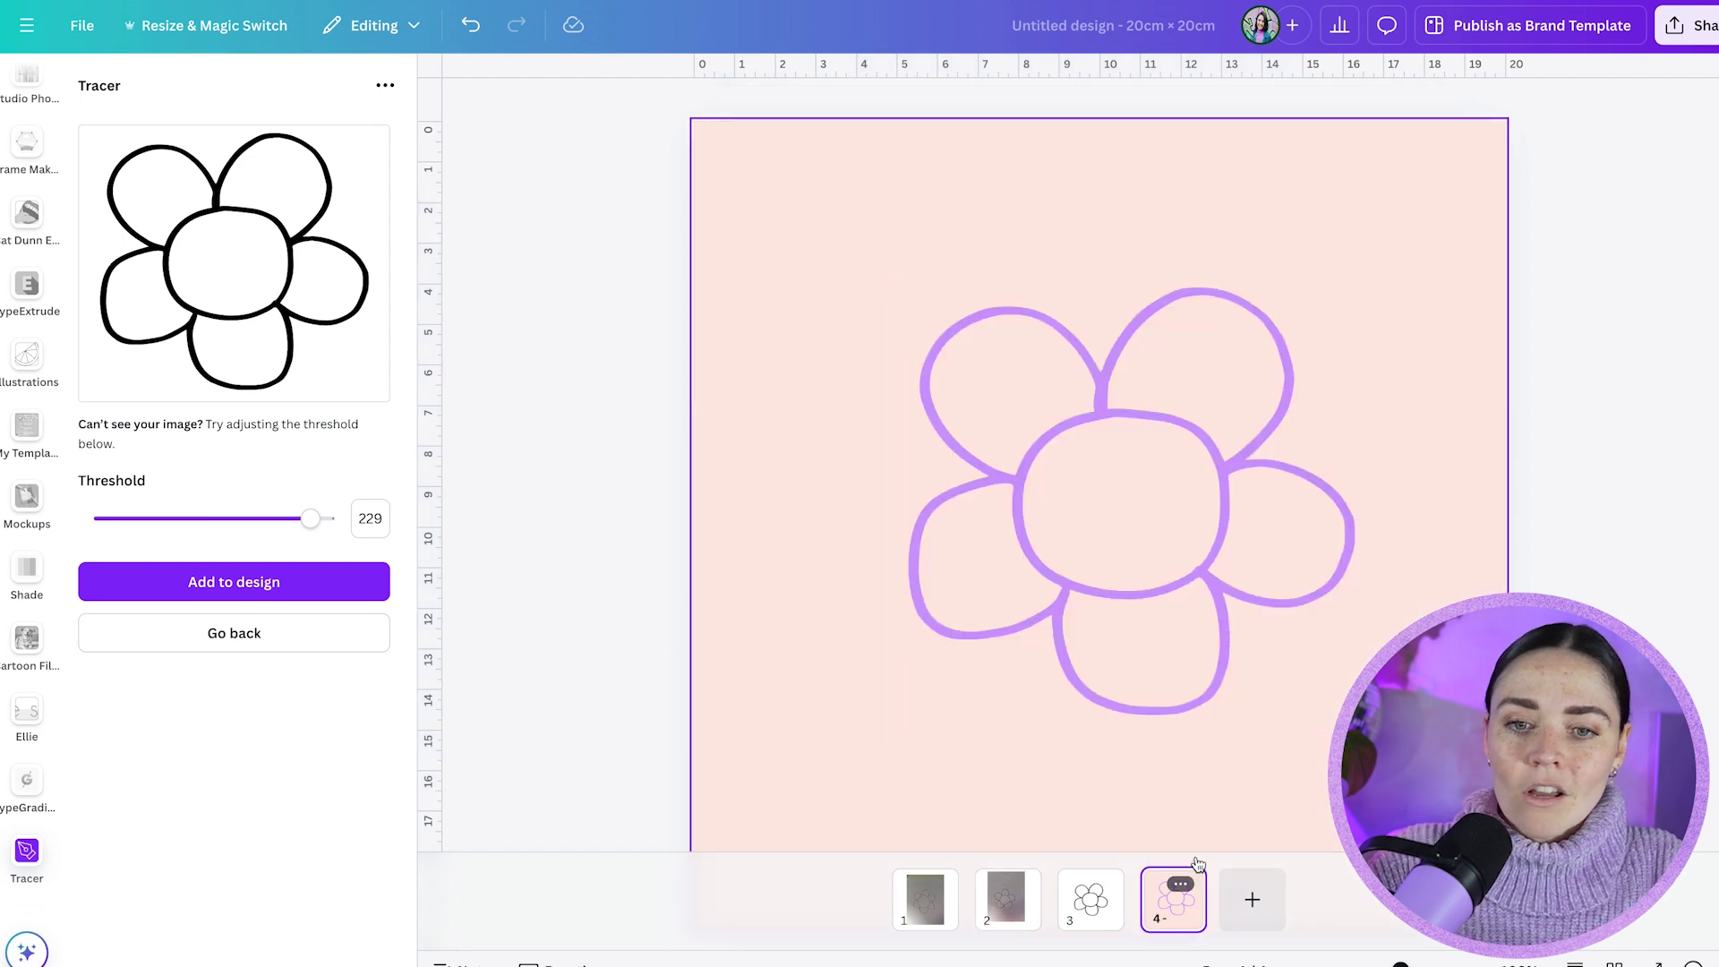
# Shrink the purple flower to a small icon and move it up and right.
pyautogui.click(1202, 512)
pyautogui.moveTo(1370, 275); pyautogui.dragTo(956, 673)
pyautogui.click(910, 738)
pyautogui.moveTo(910, 738); pyautogui.dragTo(947, 659)
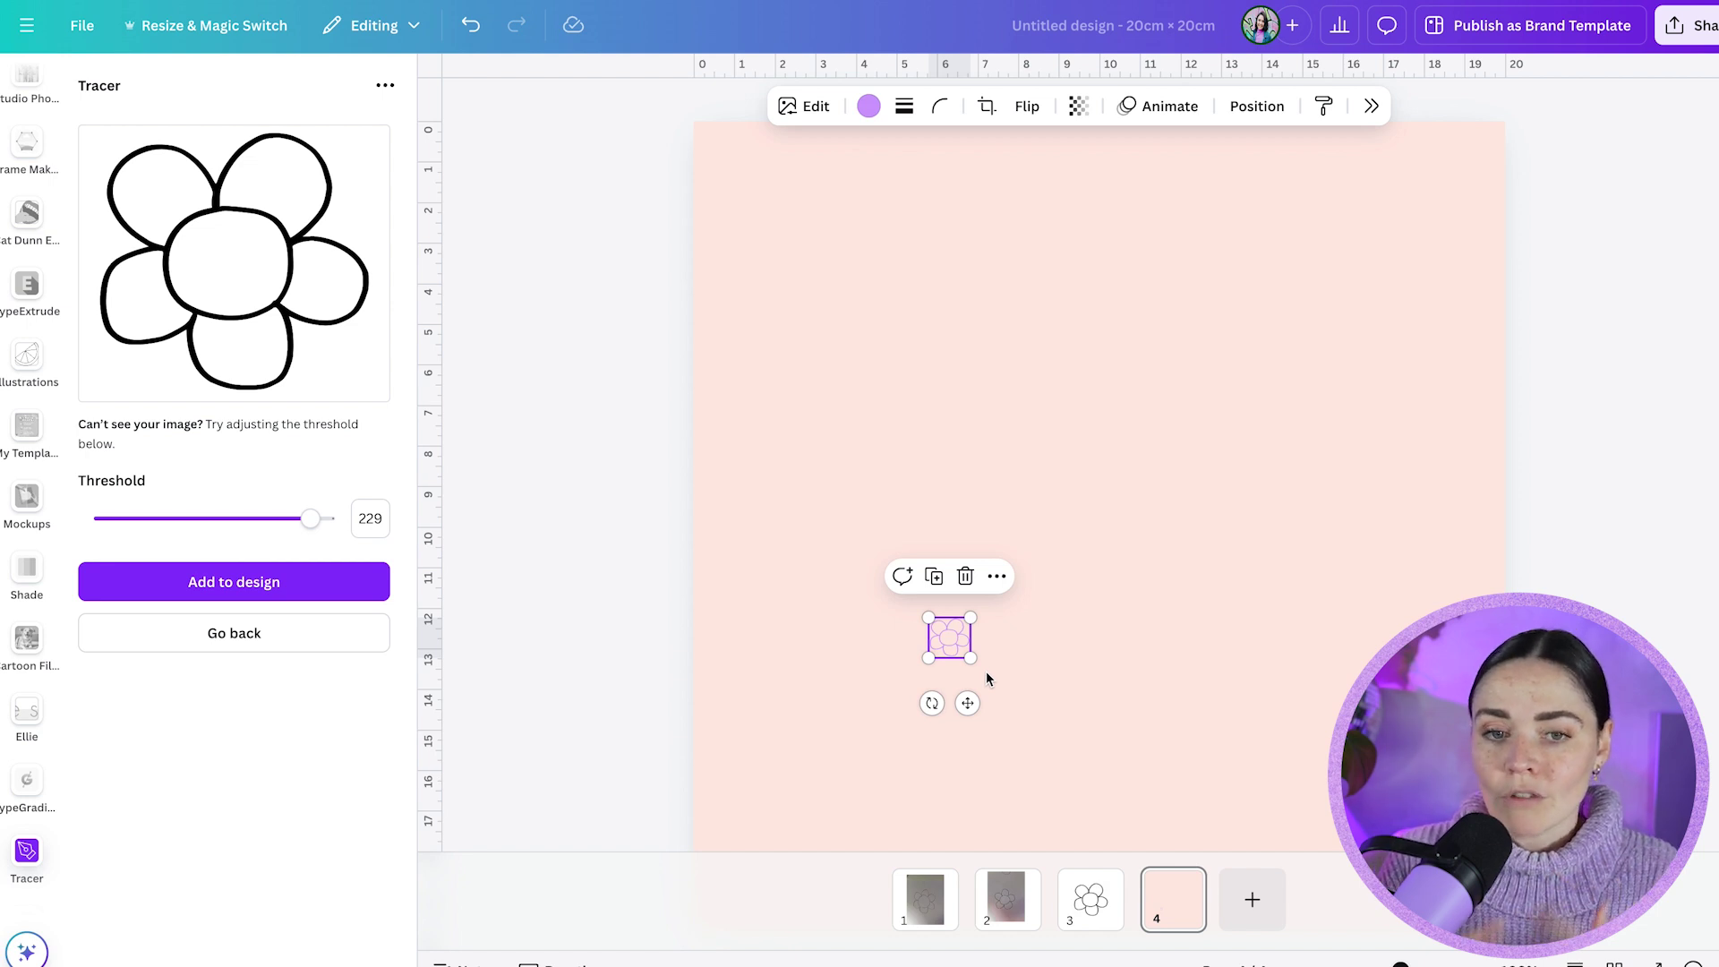
pyautogui.click(986, 678)
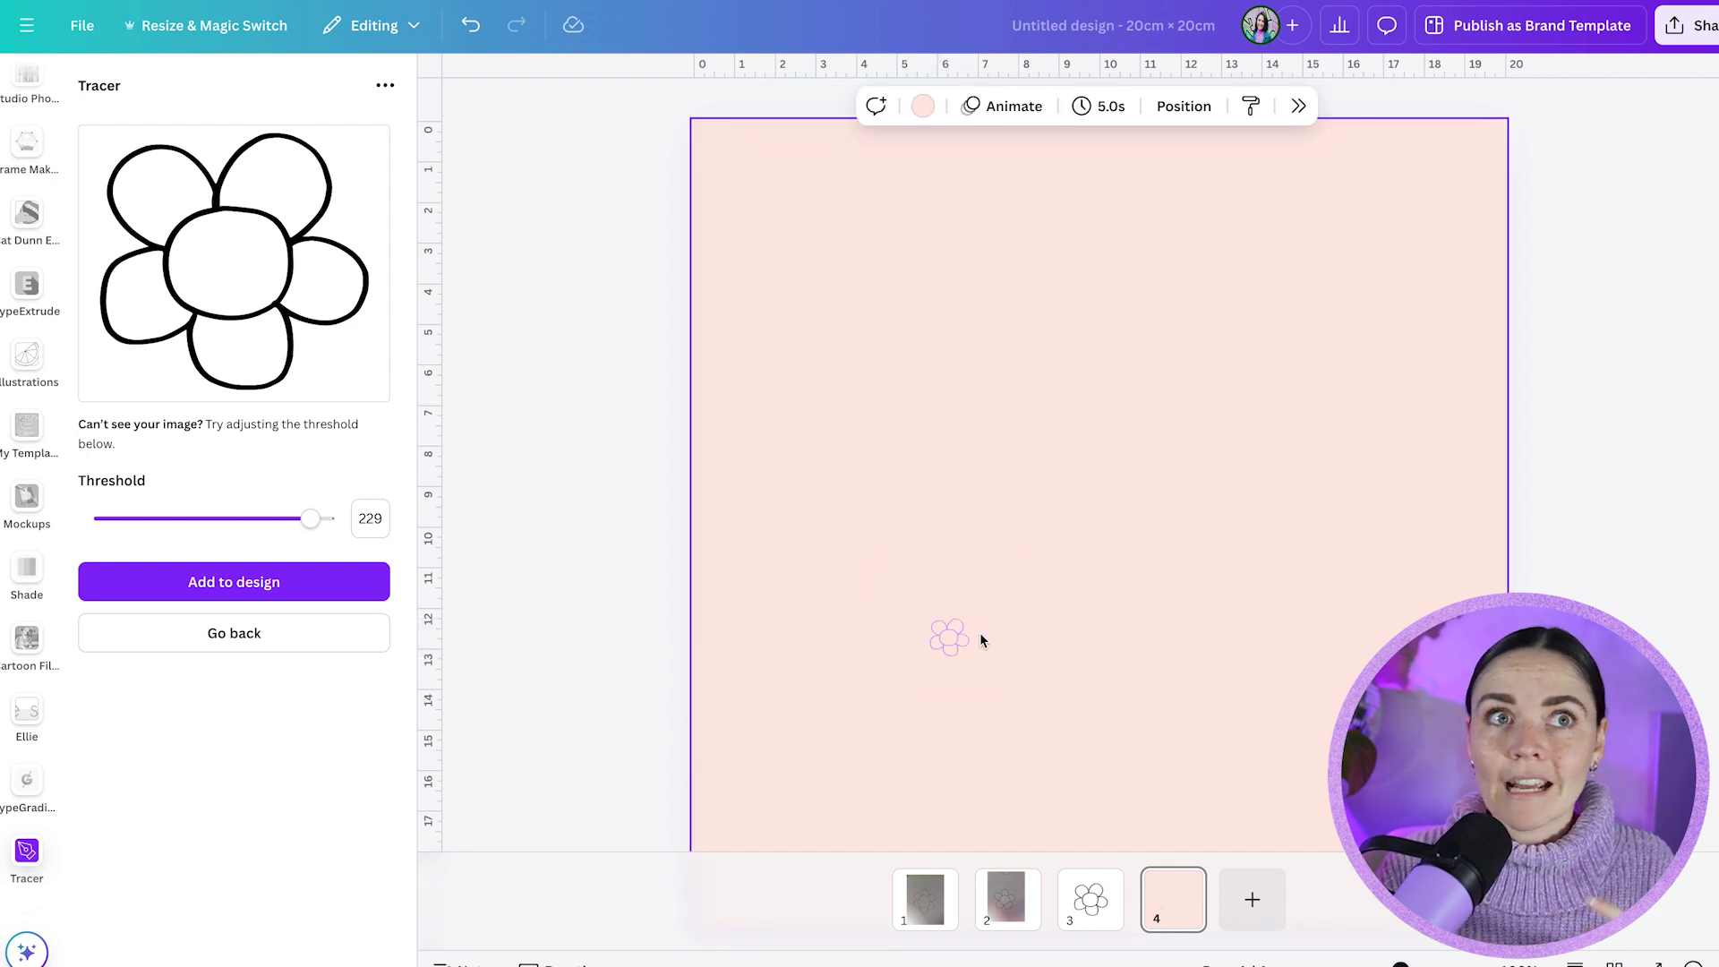
pyautogui.click(947, 637)
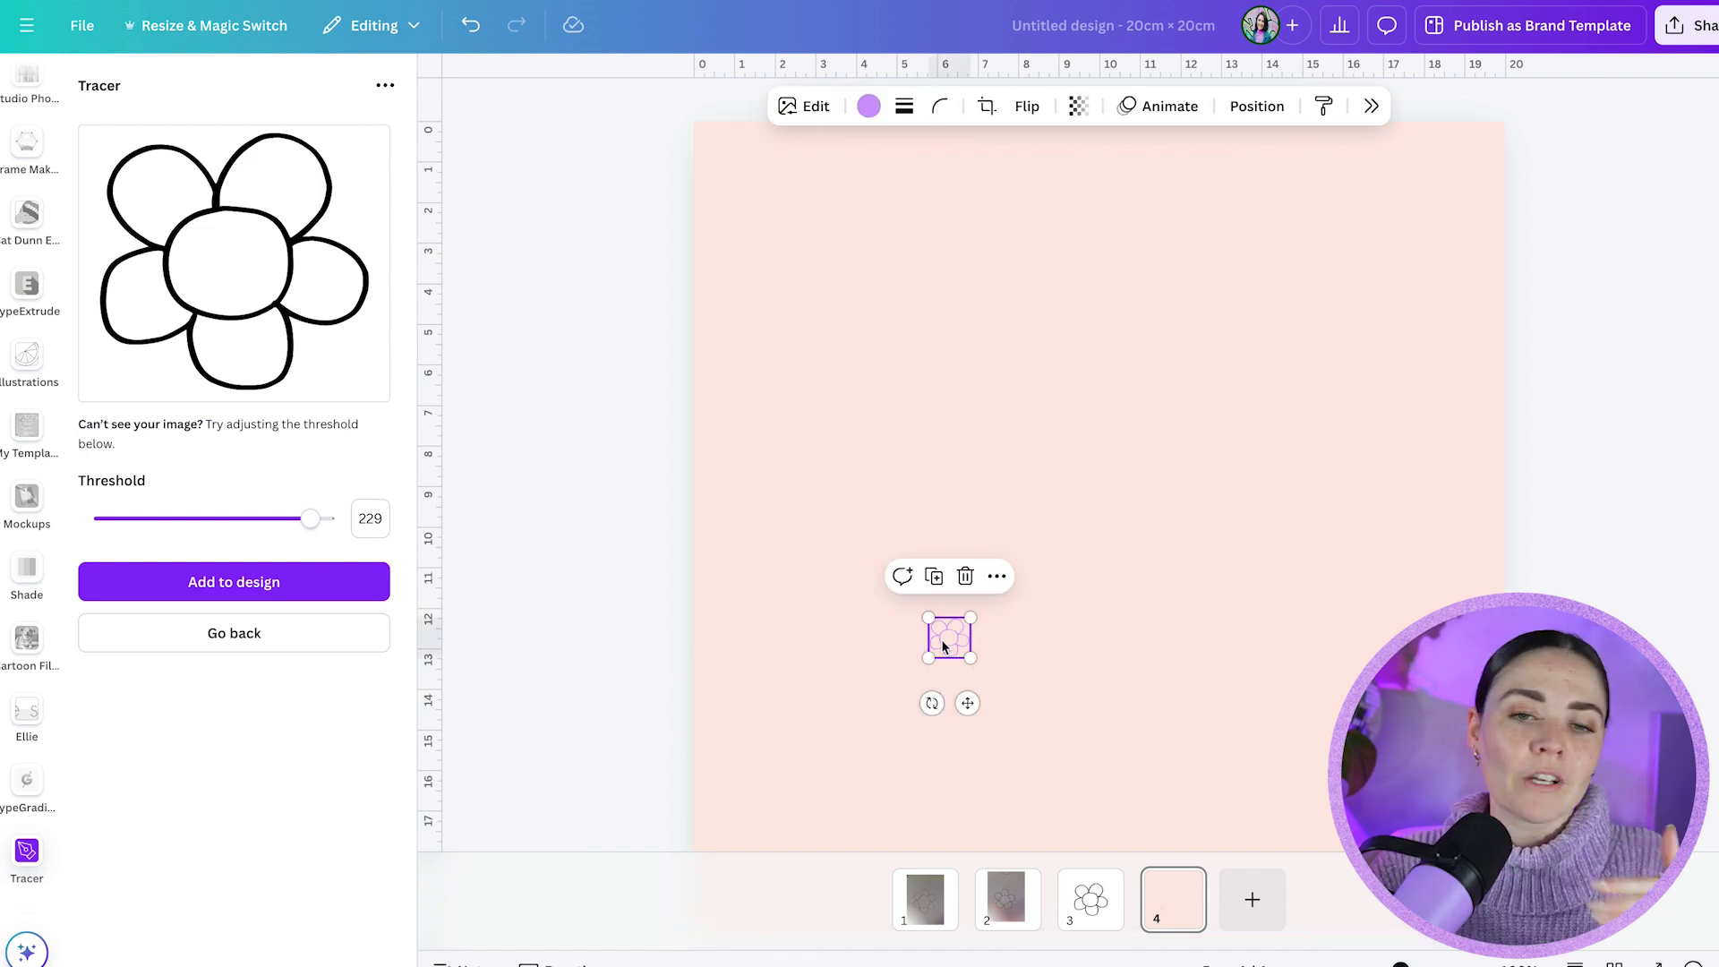
# On page 2, crop the flower photo from top, bottom-right and left, then move it up-left.
pyautogui.click(1012, 904)
pyautogui.click(1092, 277)
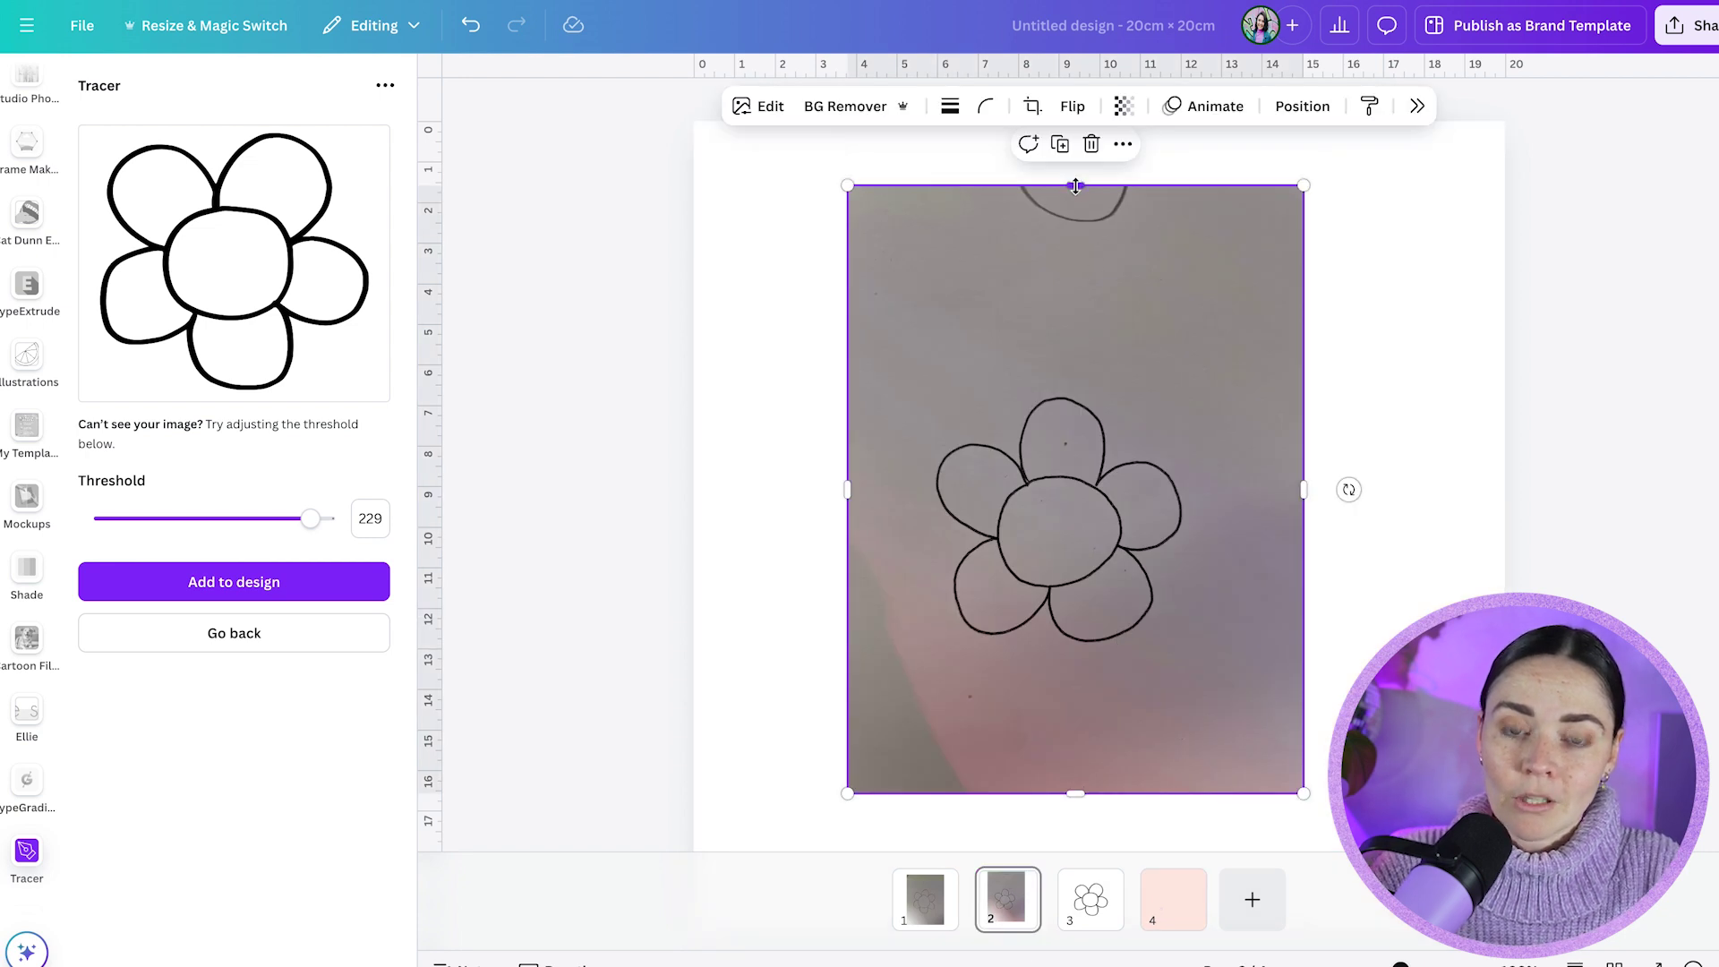
pyautogui.moveTo(1075, 185); pyautogui.dragTo(1079, 376)
pyautogui.moveTo(1303, 793); pyautogui.dragTo(1200, 664)
pyautogui.moveTo(849, 519); pyautogui.dragTo(924, 519)
pyautogui.moveTo(927, 519); pyautogui.dragTo(803, 393)
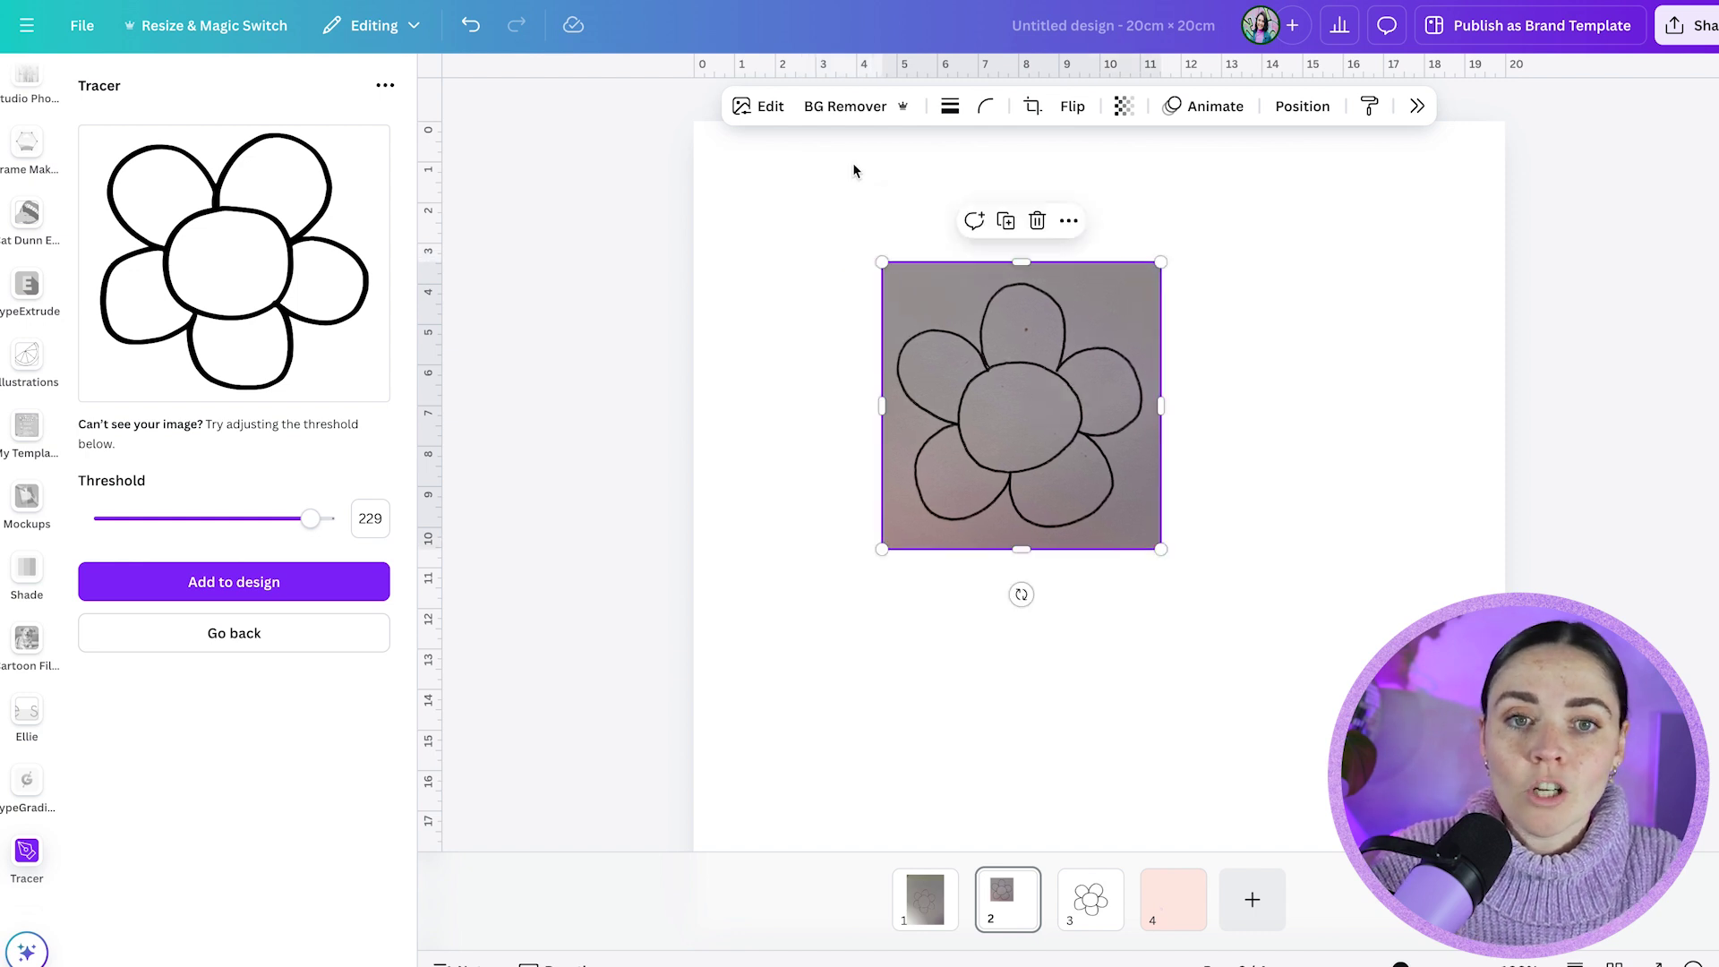
pyautogui.click(752, 105)
# Set the flower photo to Brightness 100, Contrast 64, Highlights 100, Shadows -100, Whites and Blacks 100.
pyautogui.click(1526, 170)
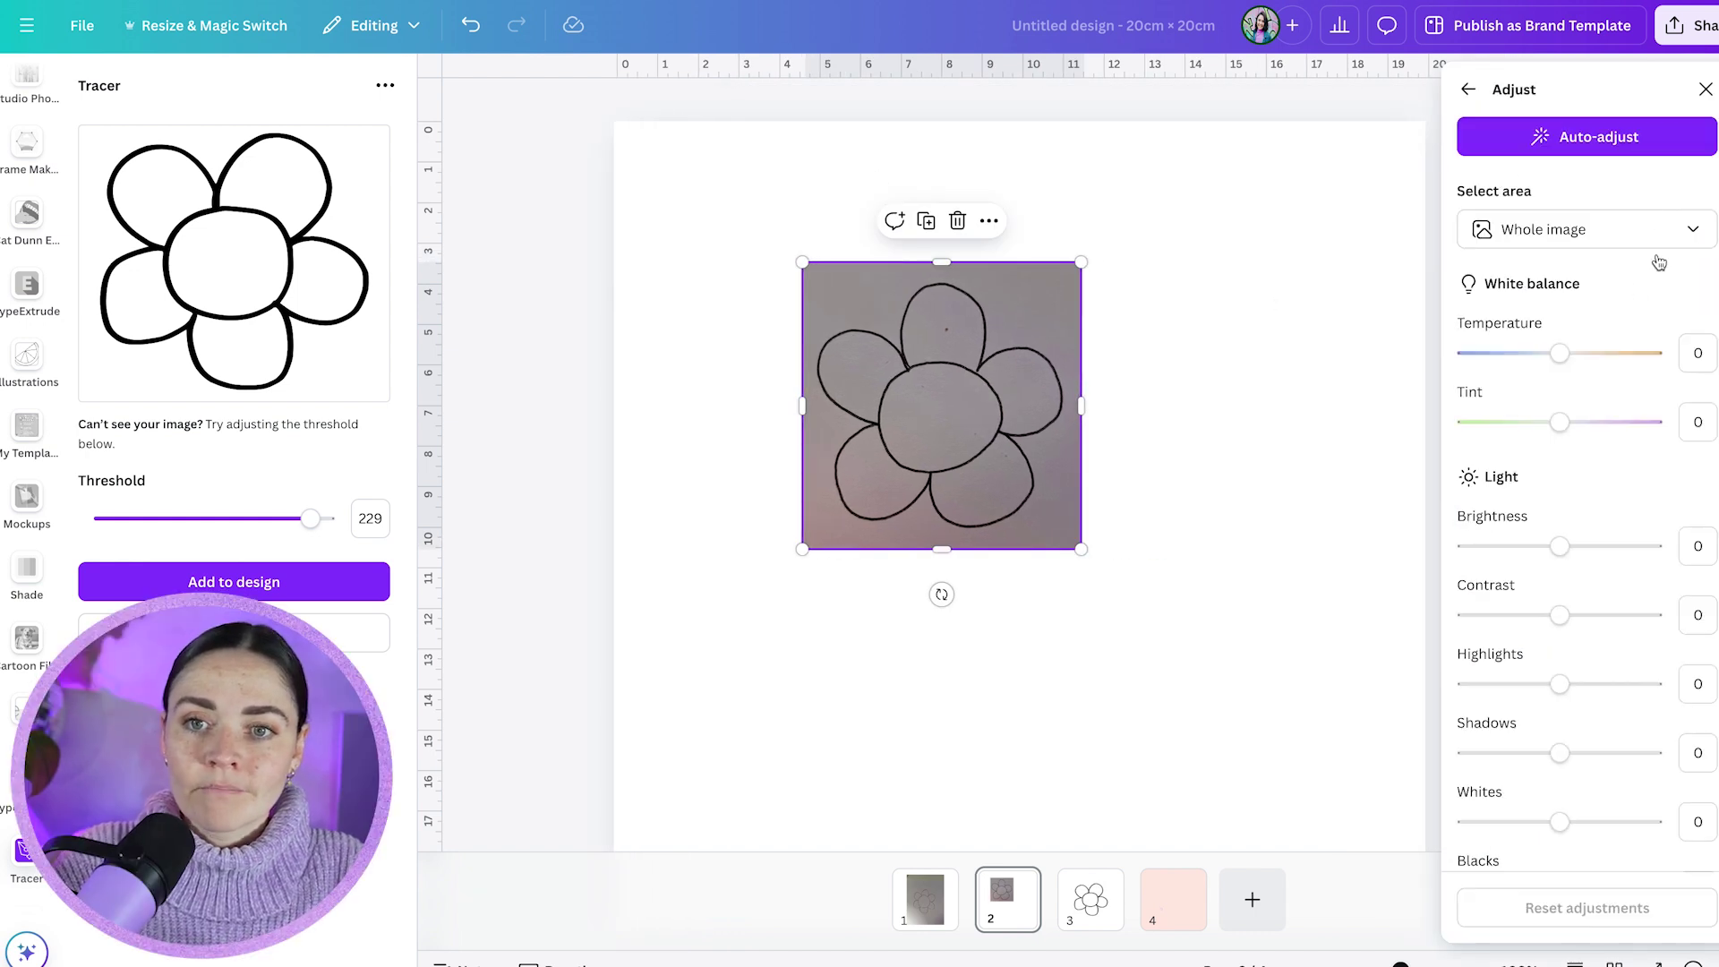
pyautogui.moveTo(1604, 547); pyautogui.dragTo(1668, 554)
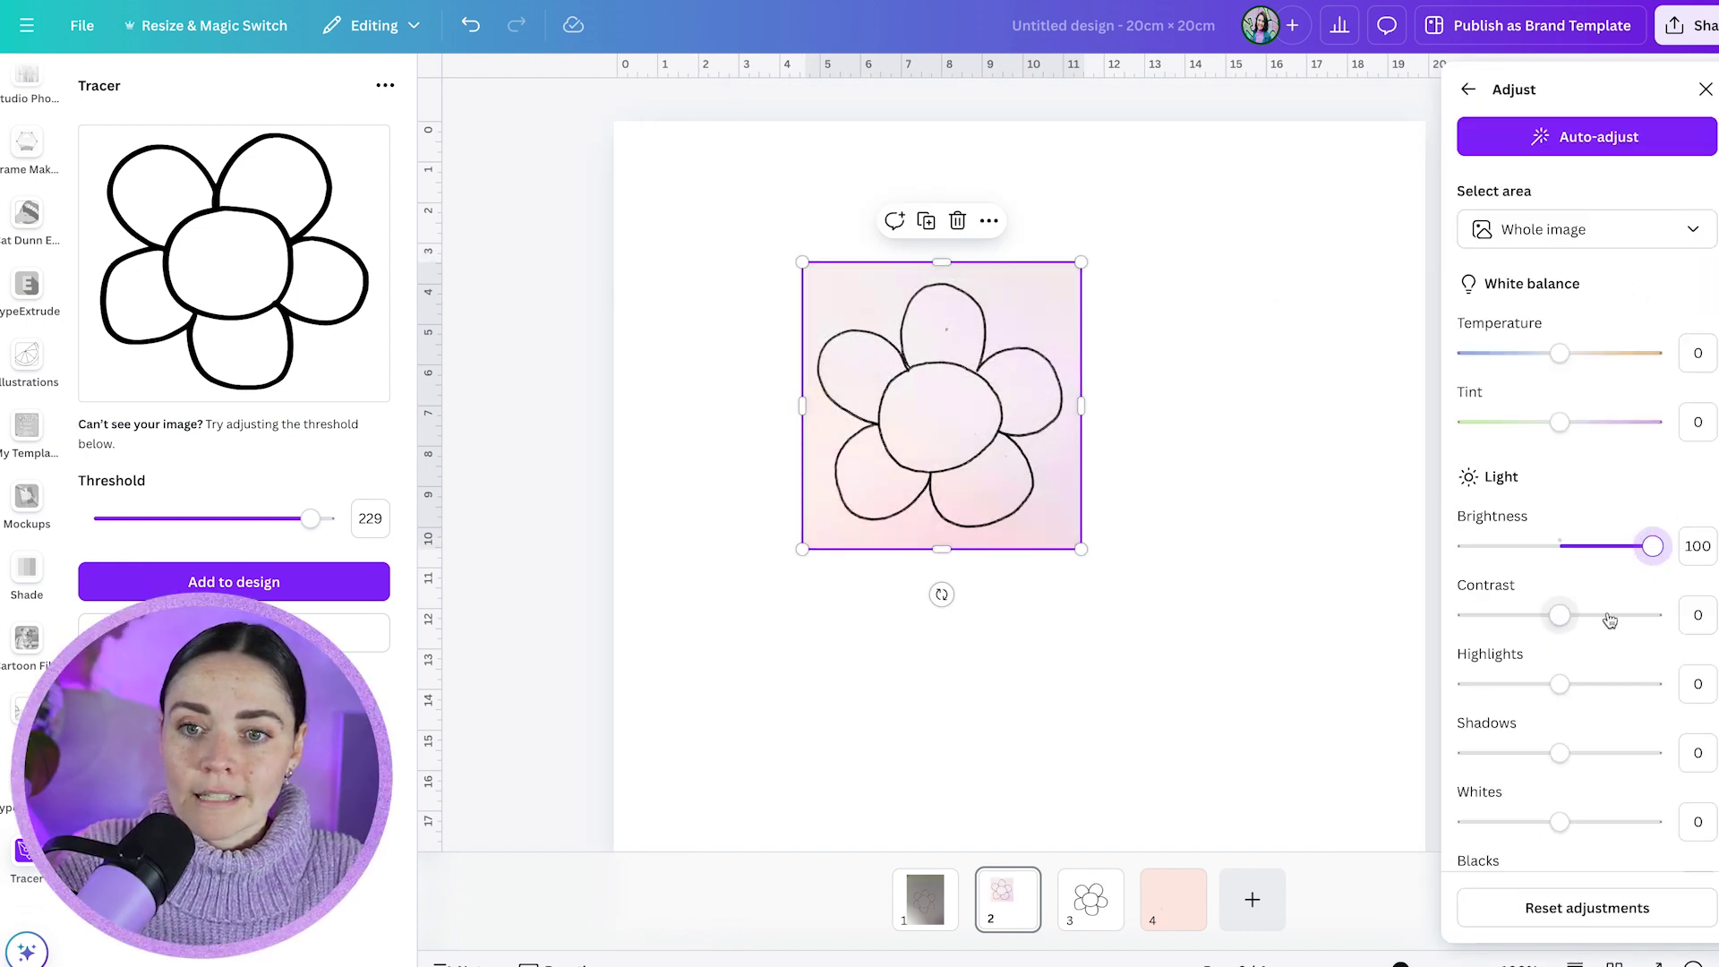
pyautogui.moveTo(1608, 614)
pyautogui.mouseDown()
pyautogui.moveTo(1654, 615)
pyautogui.moveTo(1458, 614)
pyautogui.moveTo(1711, 614)
pyautogui.moveTo(1612, 614)
pyautogui.mouseUp()
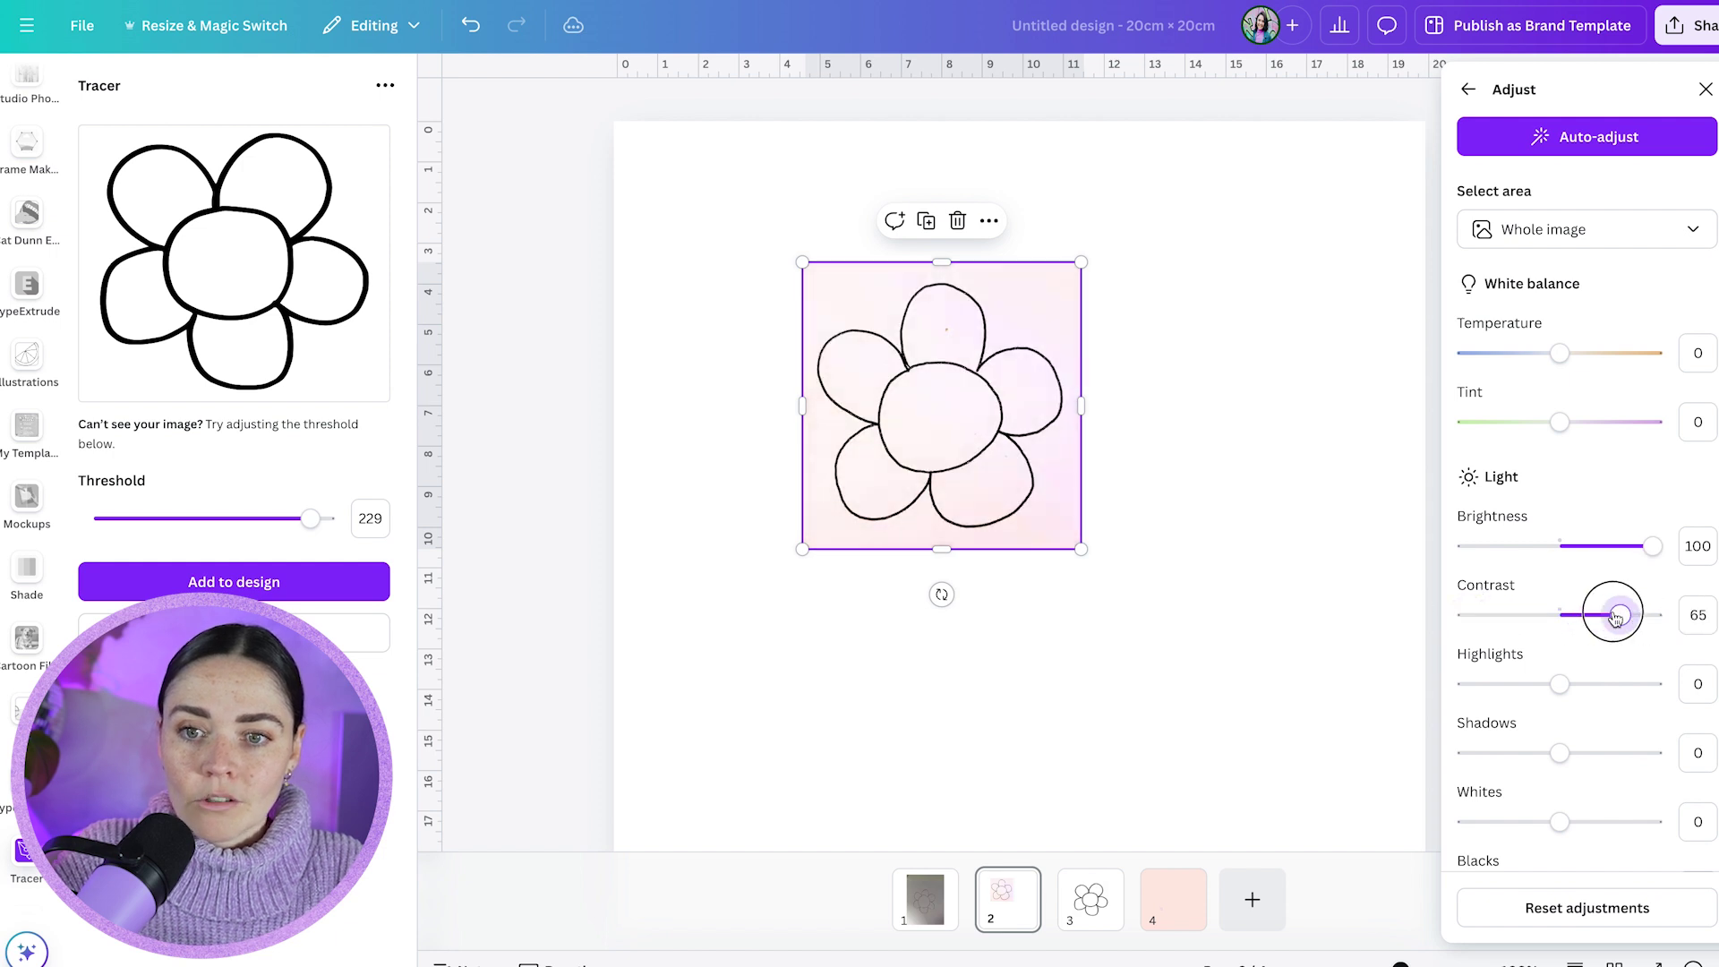
pyautogui.moveTo(1560, 683); pyautogui.dragTo(1653, 683)
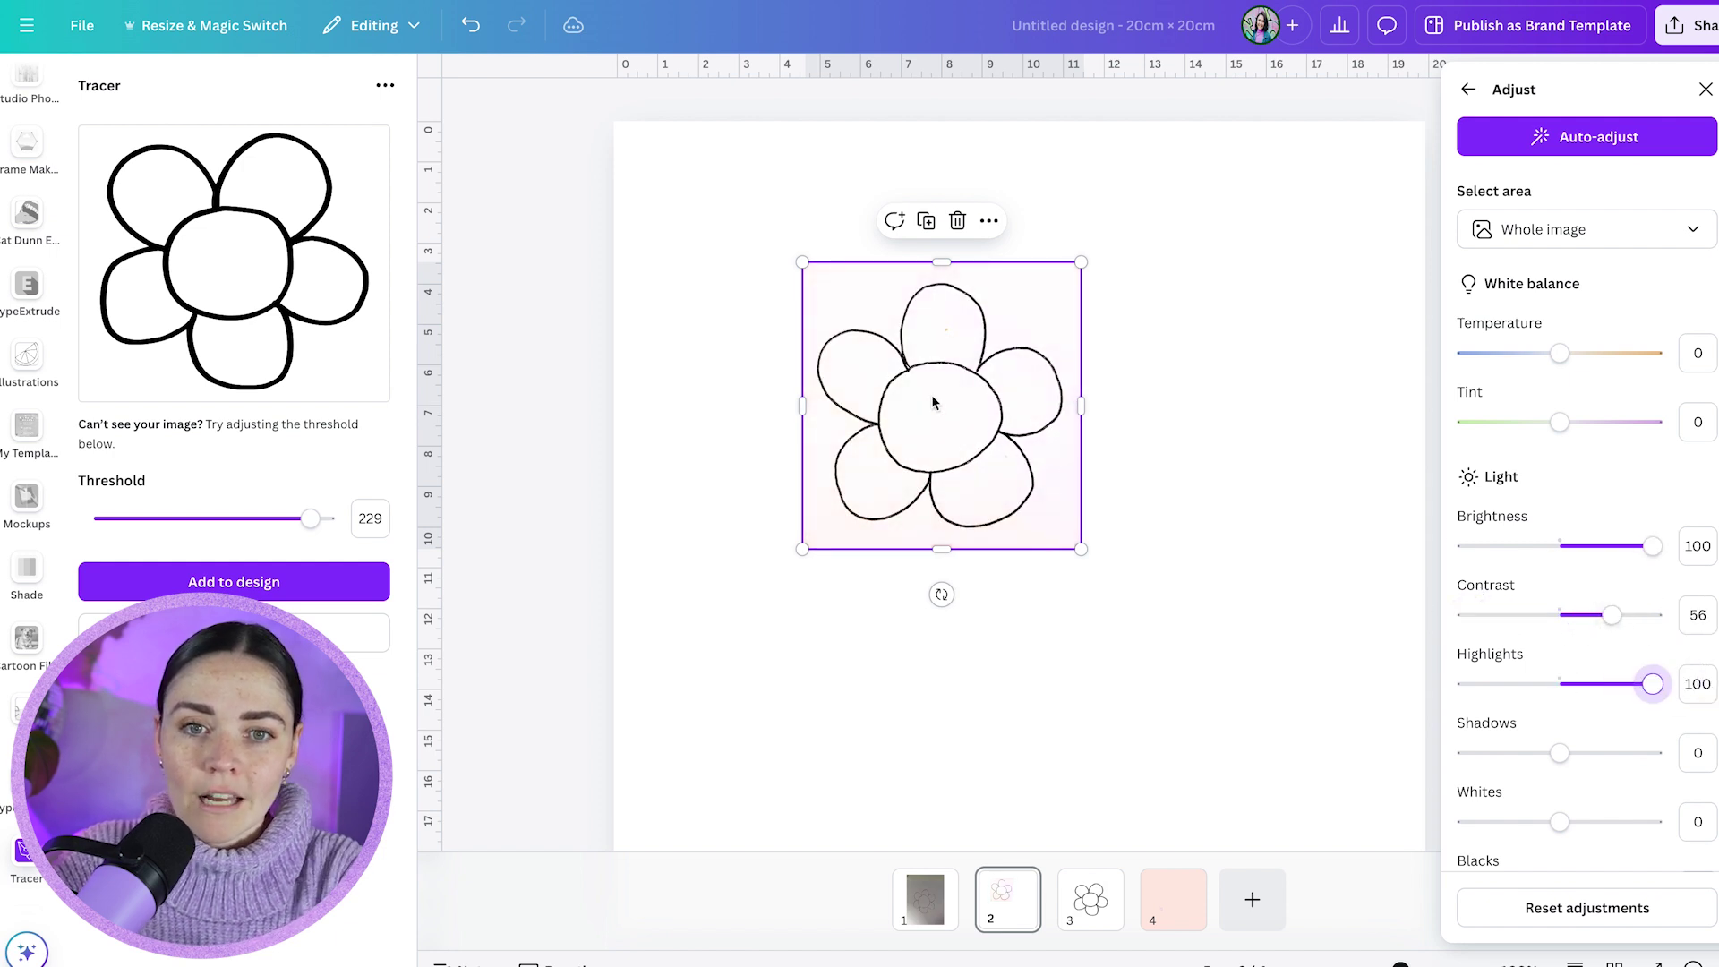
pyautogui.scroll(5, 929, 402)
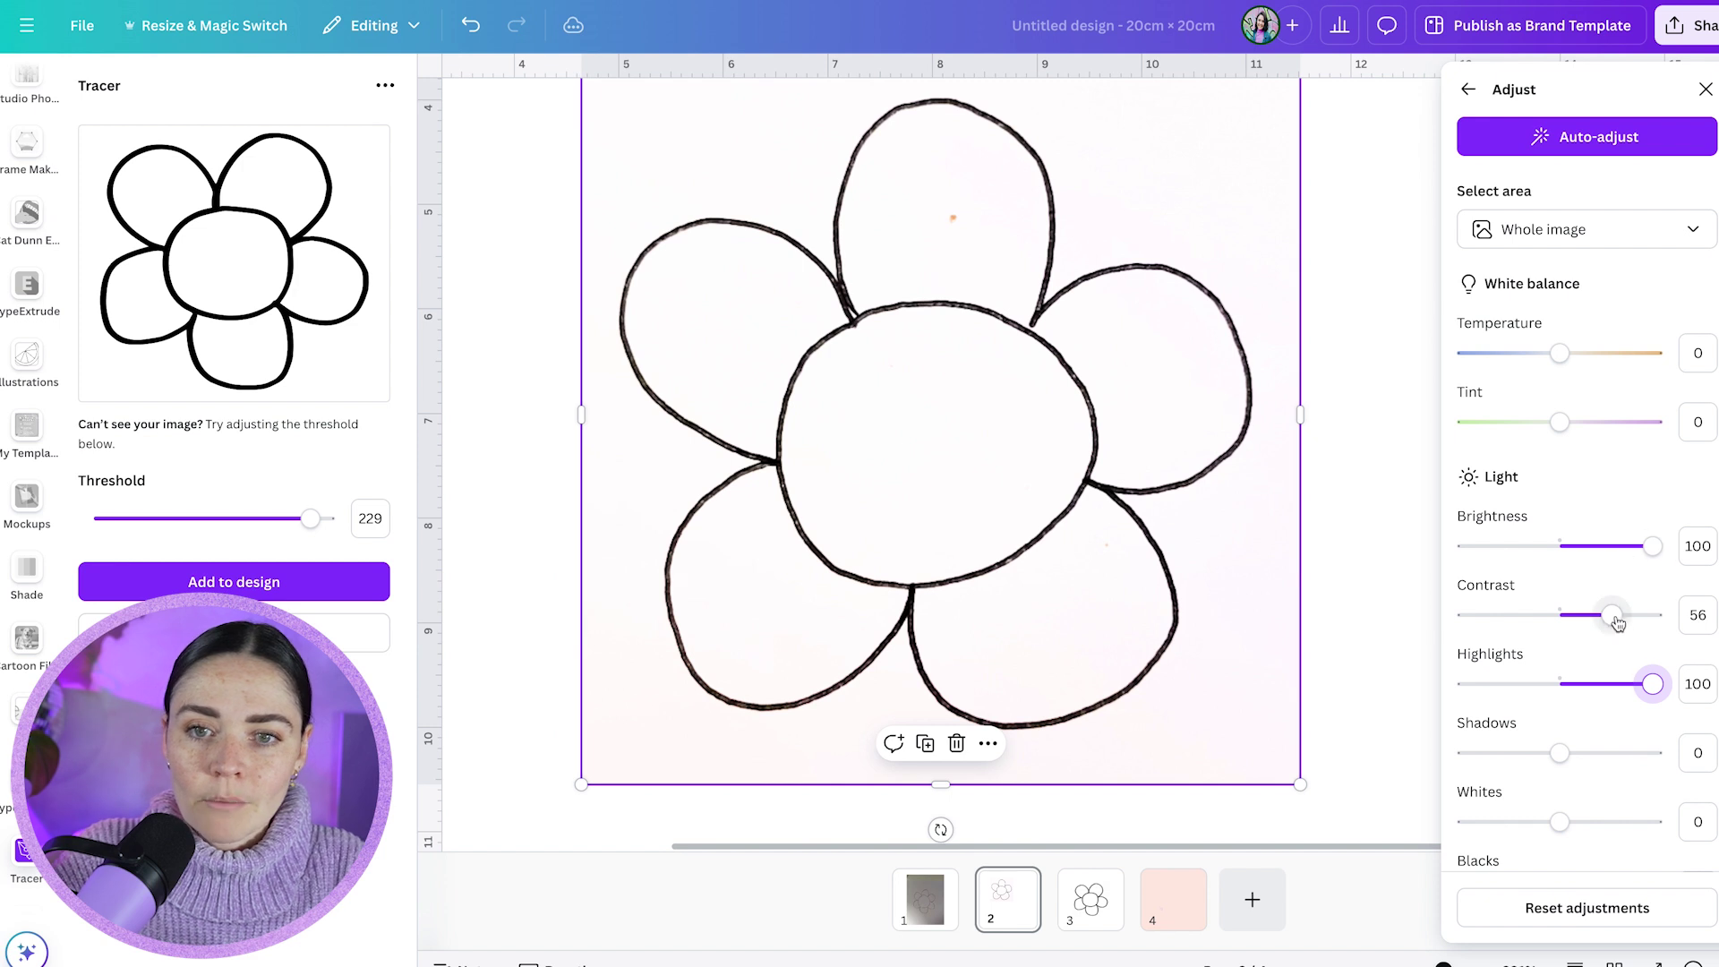
pyautogui.moveTo(1615, 616)
pyautogui.mouseDown()
pyautogui.moveTo(1567, 614)
pyautogui.moveTo(1652, 615)
pyautogui.moveTo(1620, 614)
pyautogui.mouseUp()
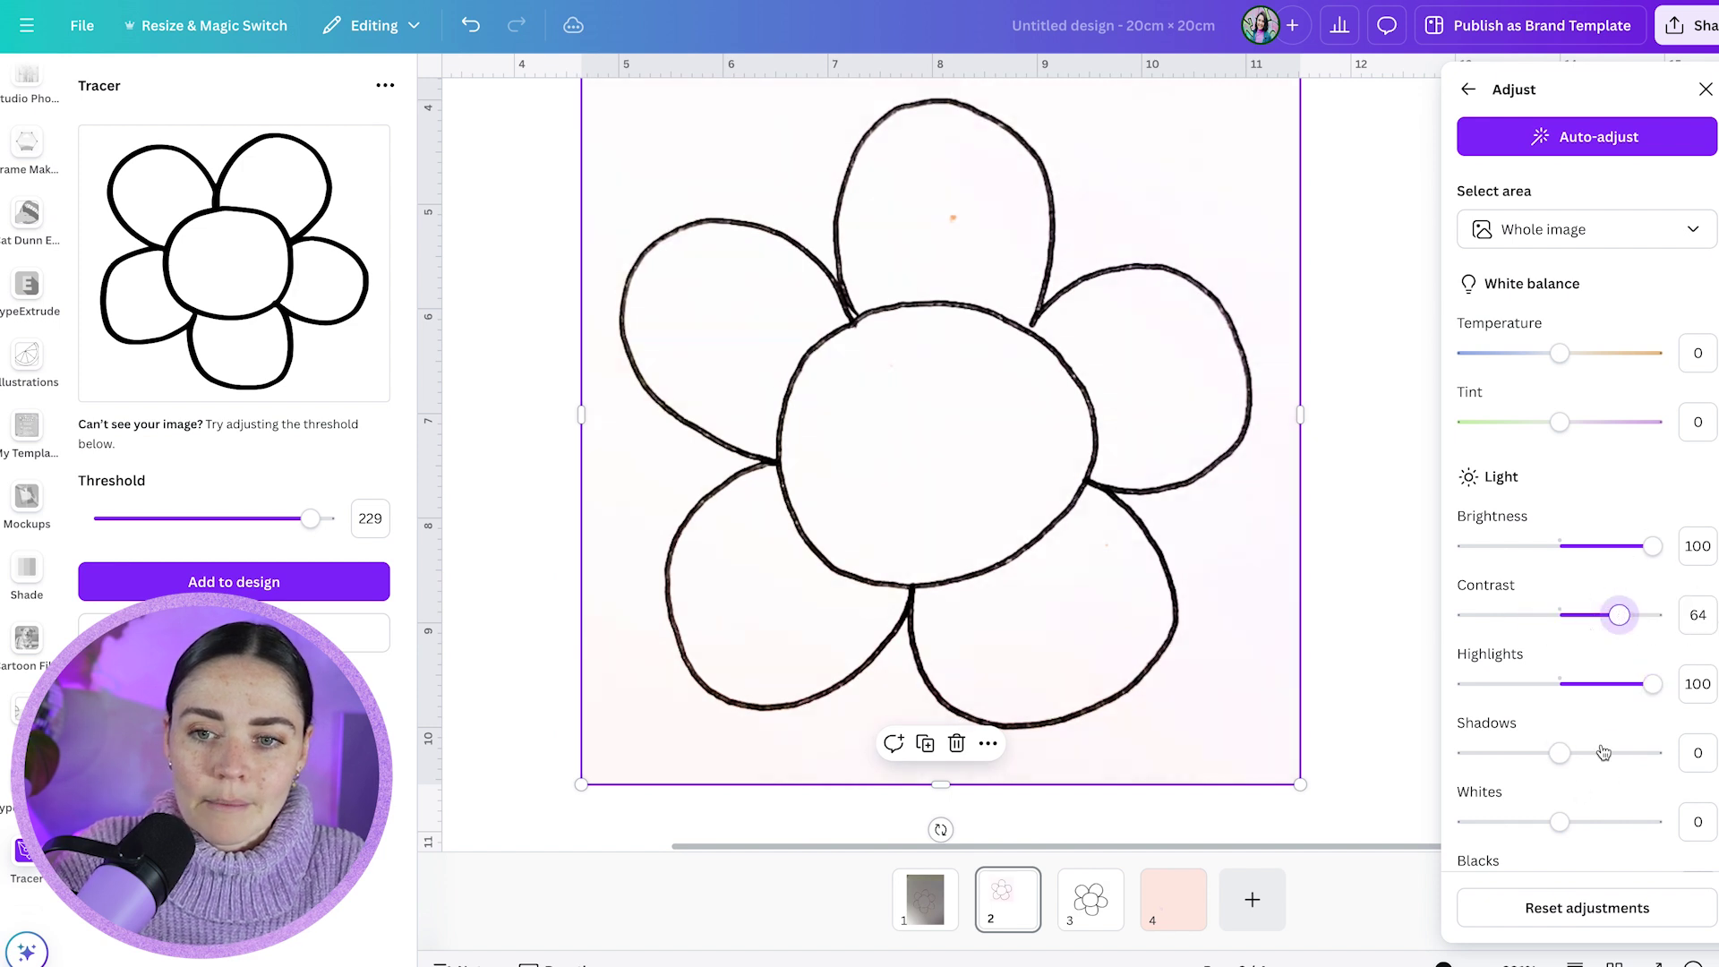
pyautogui.scroll(-1, 1603, 752)
pyautogui.moveTo(1561, 702); pyautogui.dragTo(1441, 714)
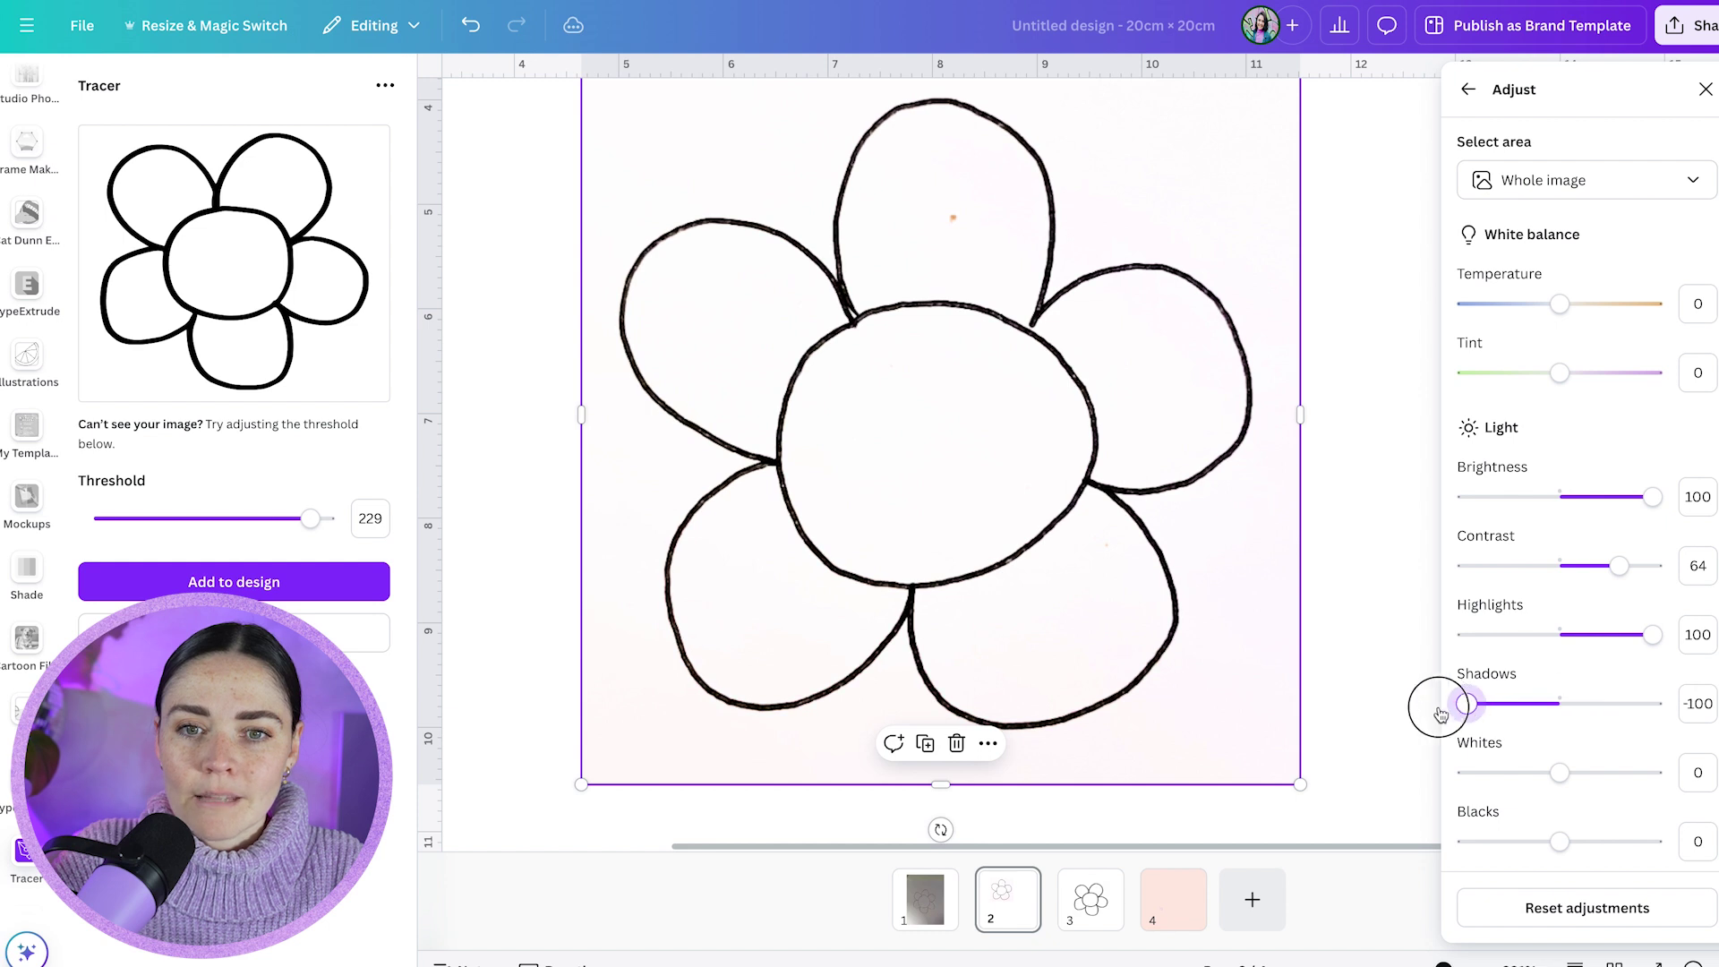
pyautogui.scroll(-1, 1460, 703)
pyautogui.moveTo(1560, 797); pyautogui.dragTo(1693, 810)
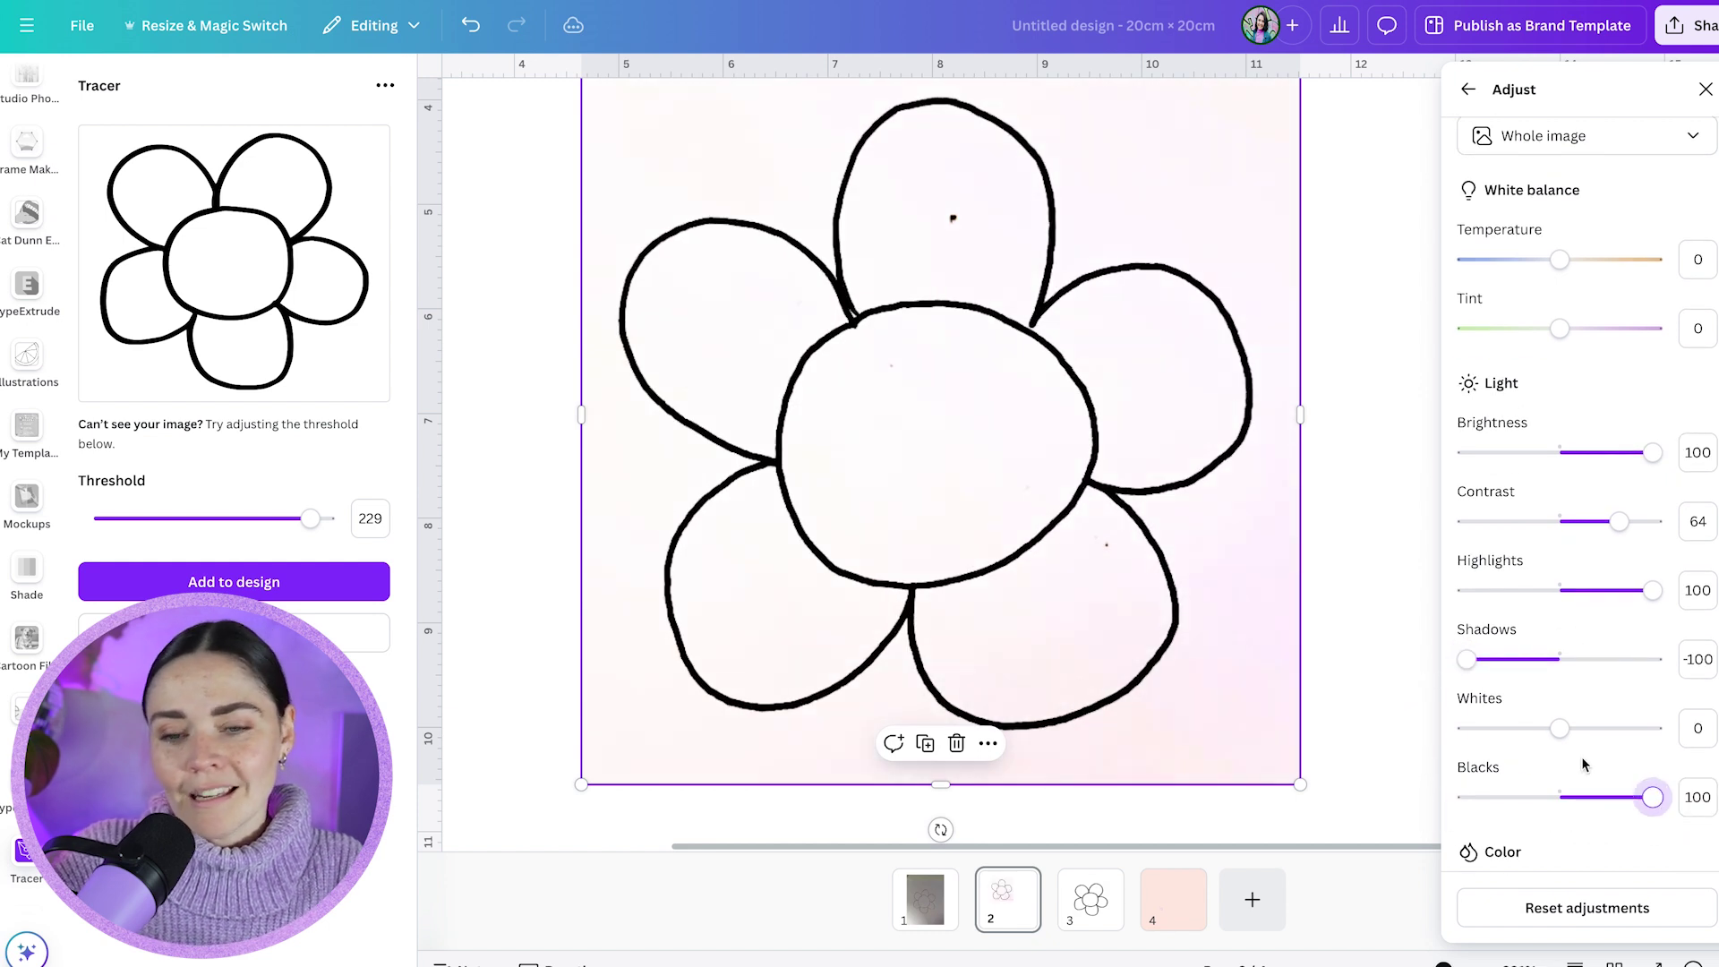
pyautogui.moveTo(1559, 728); pyautogui.dragTo(1666, 745)
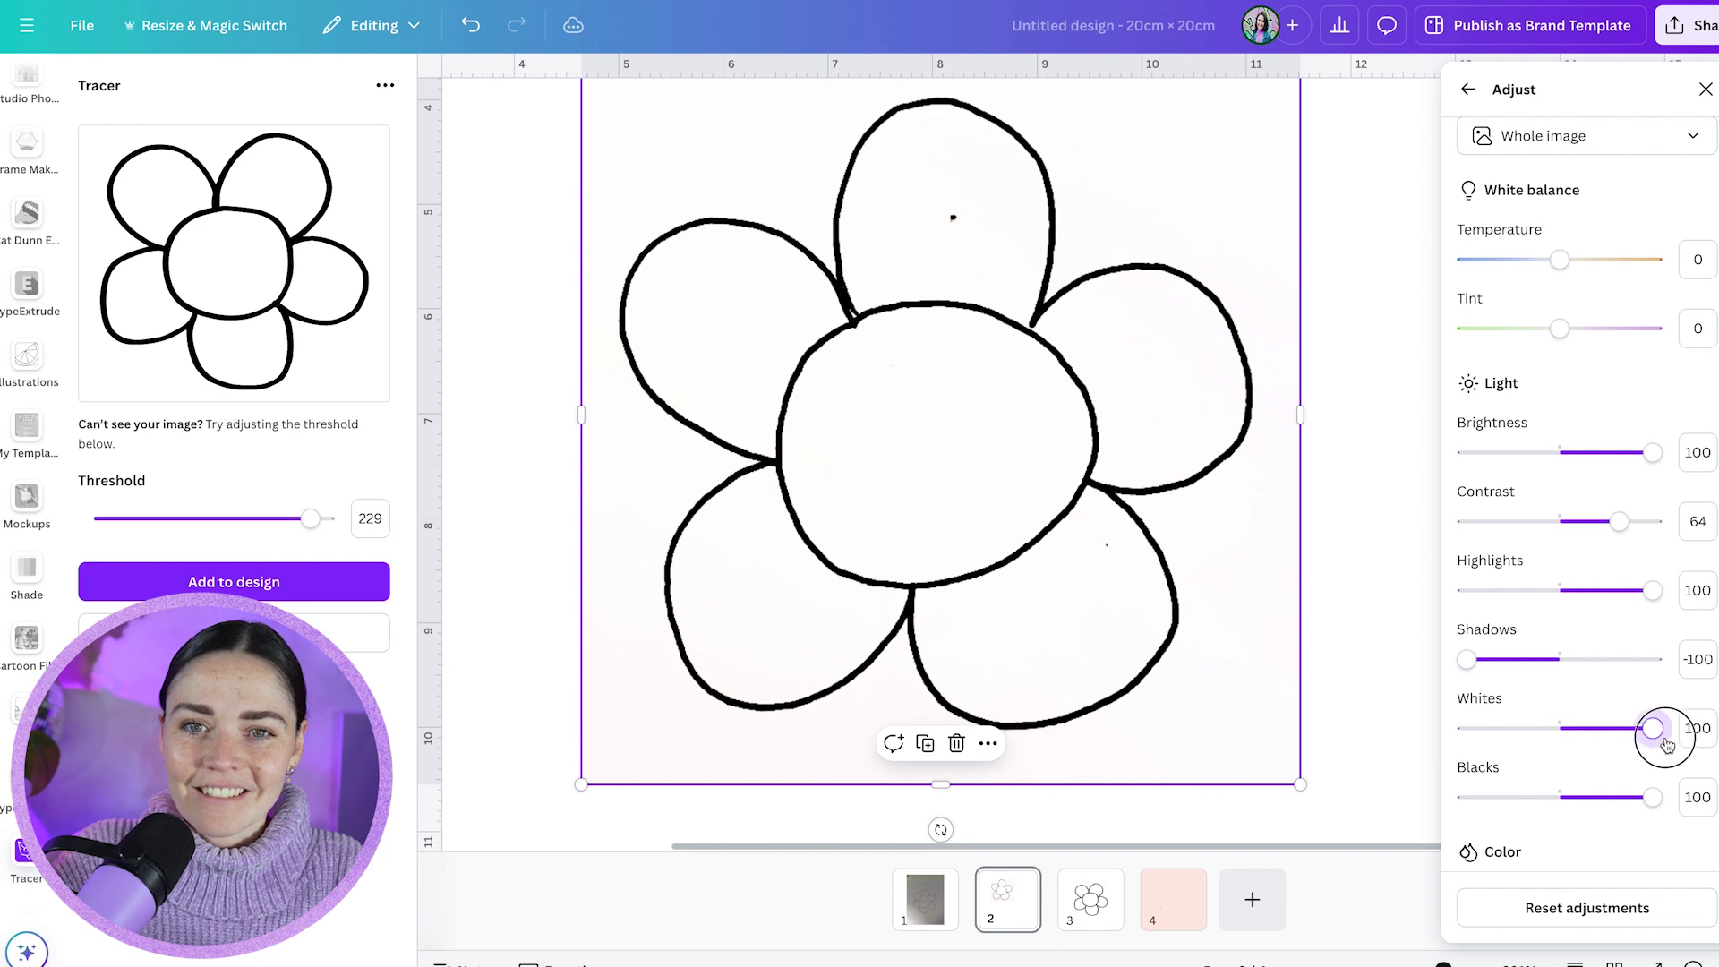
# Add a small rectangle over the dot in the top petal and colour it white.
pyautogui.click(1389, 623)
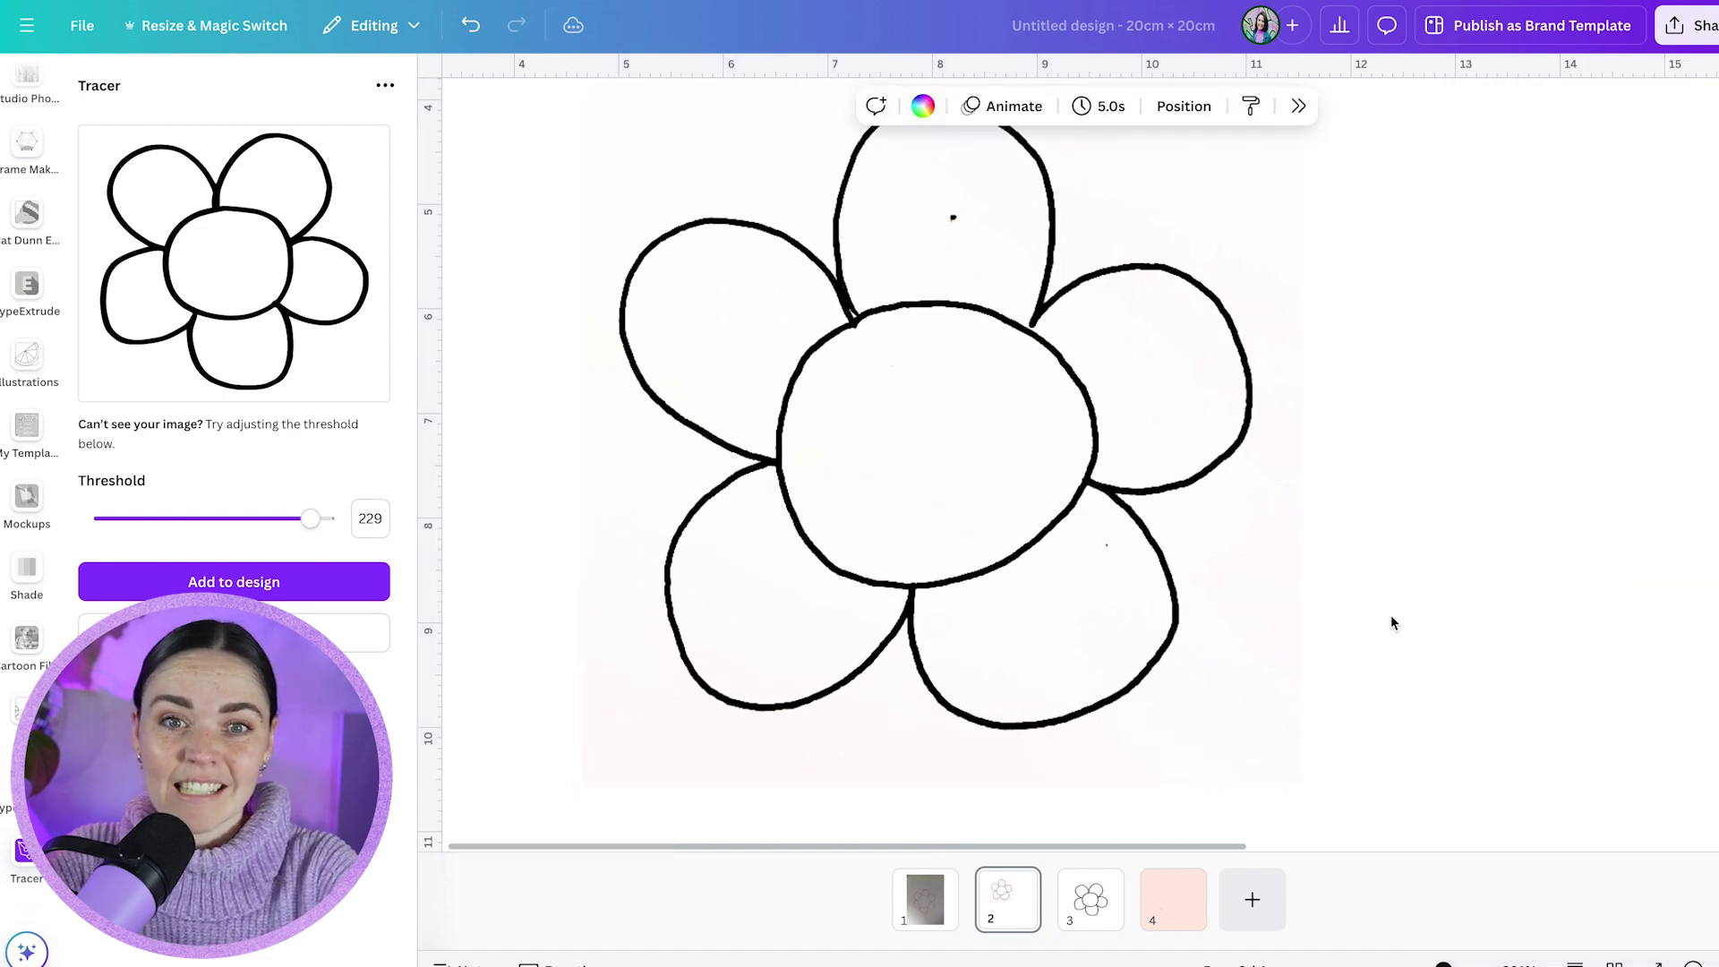
pyautogui.scroll(-3, 1389, 615)
pyautogui.scroll(5, 1053, 362)
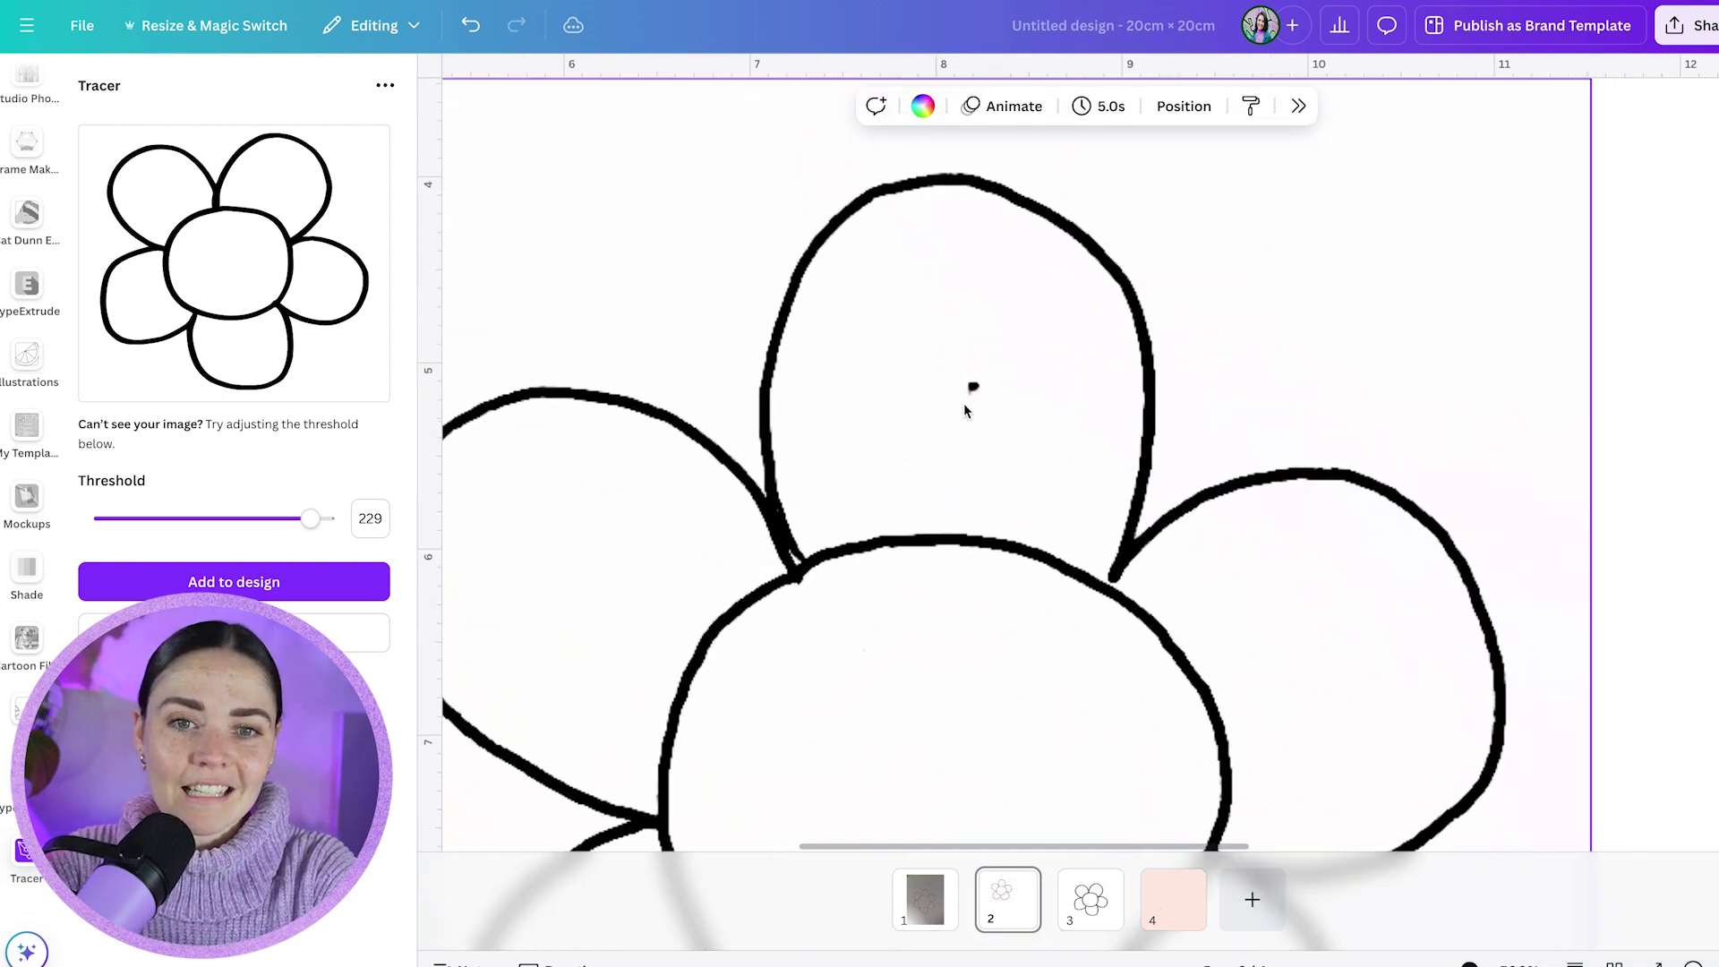
pyautogui.scroll(-5, 969, 392)
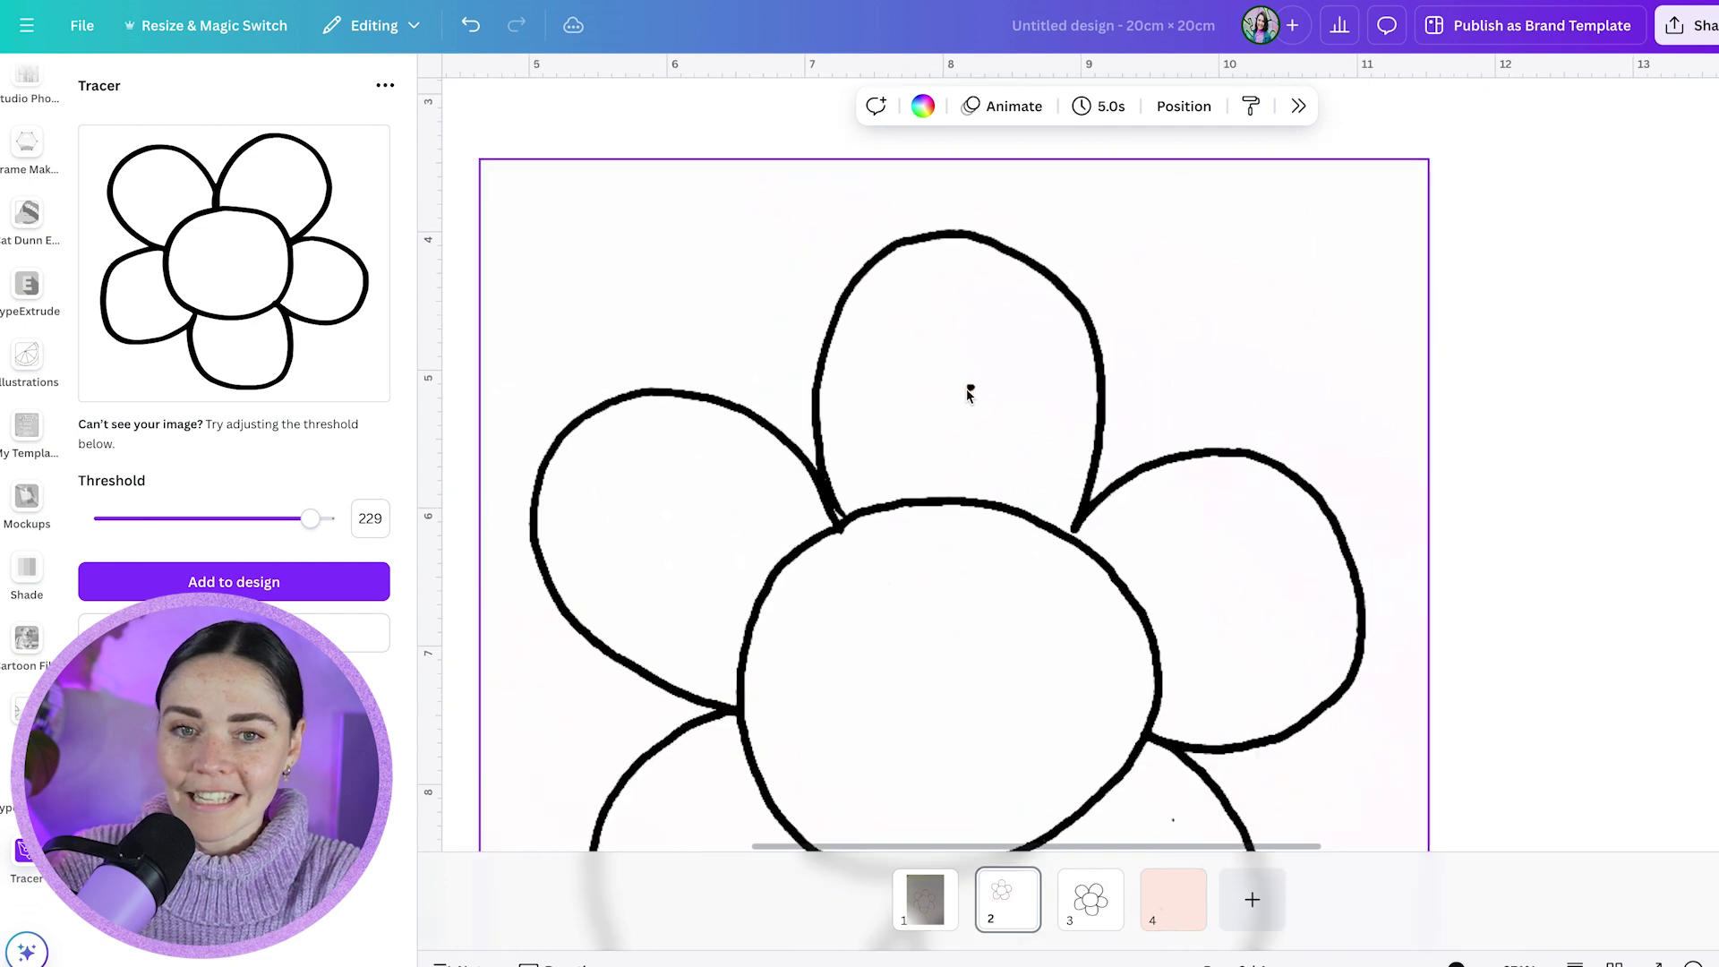
pyautogui.press('r')
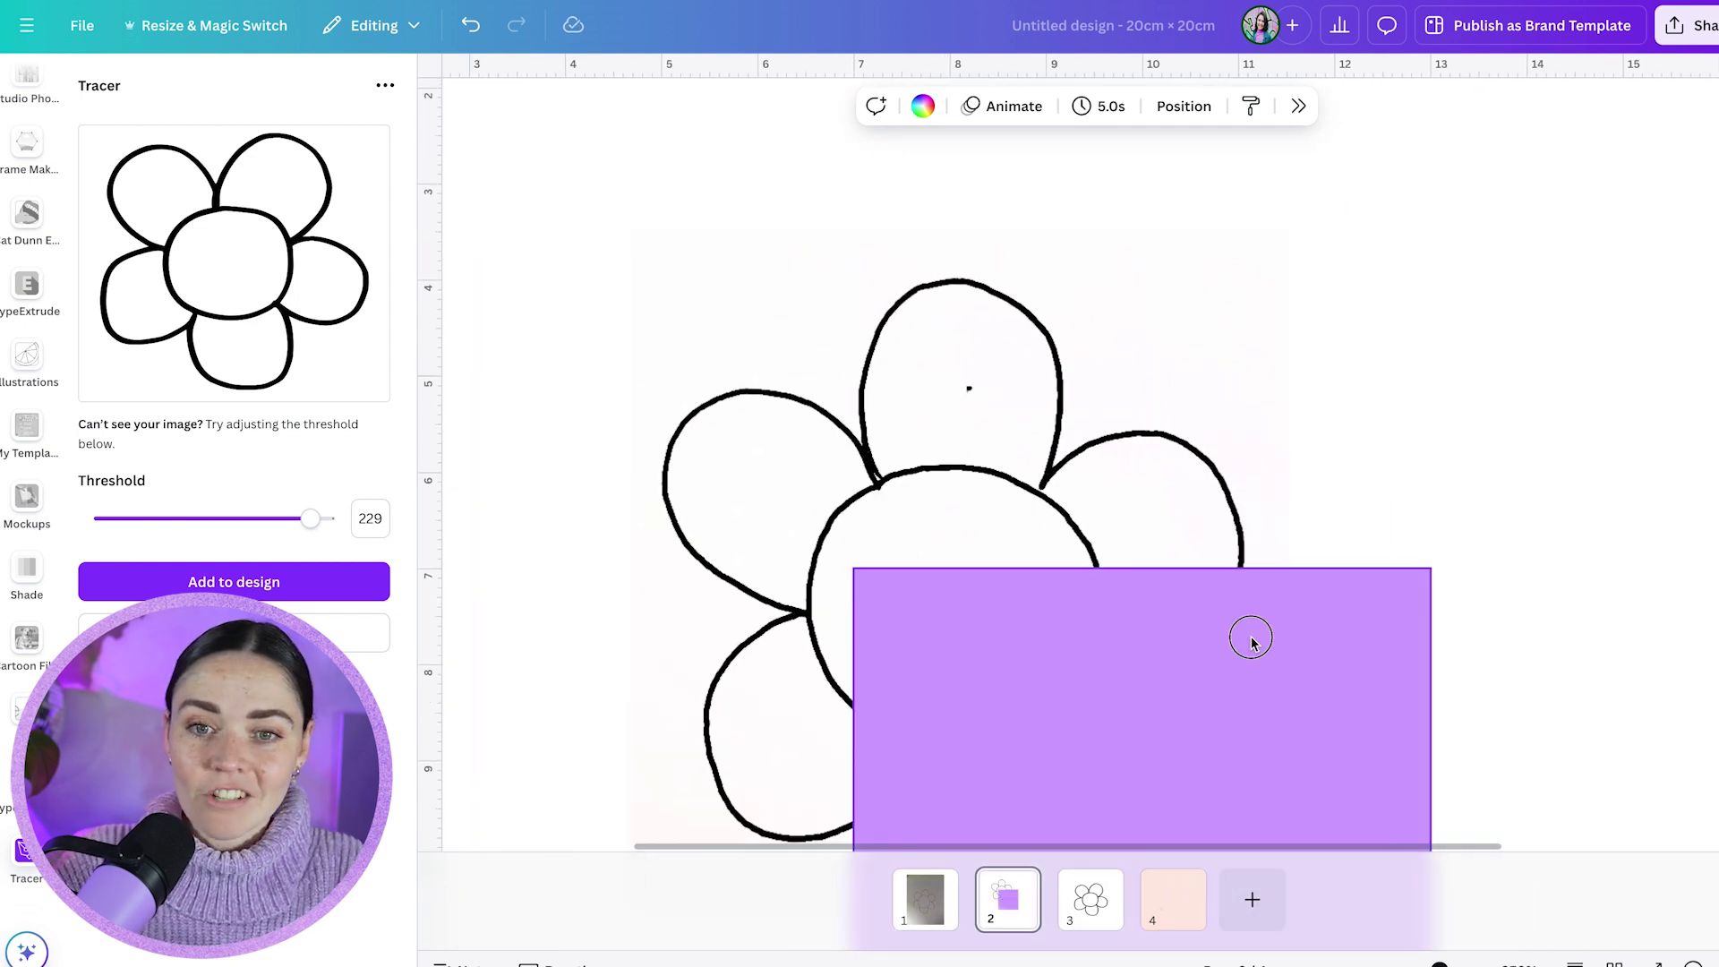
pyautogui.moveTo(1559, 279); pyautogui.dragTo(982, 401)
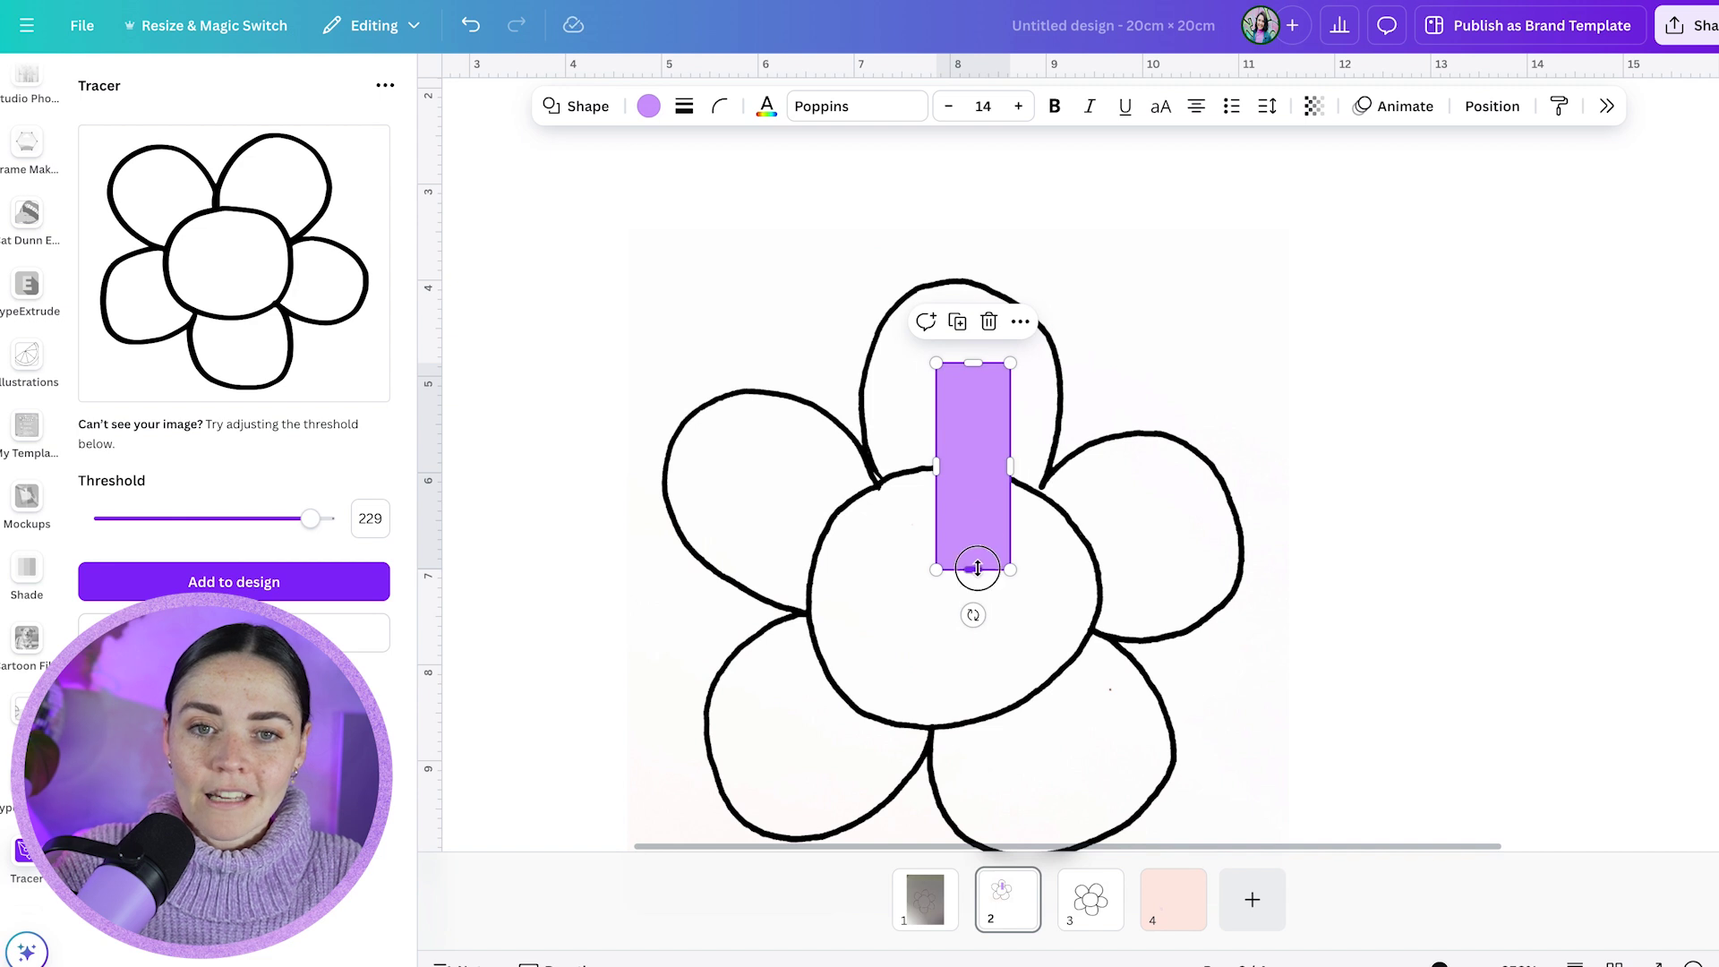
pyautogui.moveTo(974, 570); pyautogui.dragTo(973, 416)
pyautogui.click(899, 105)
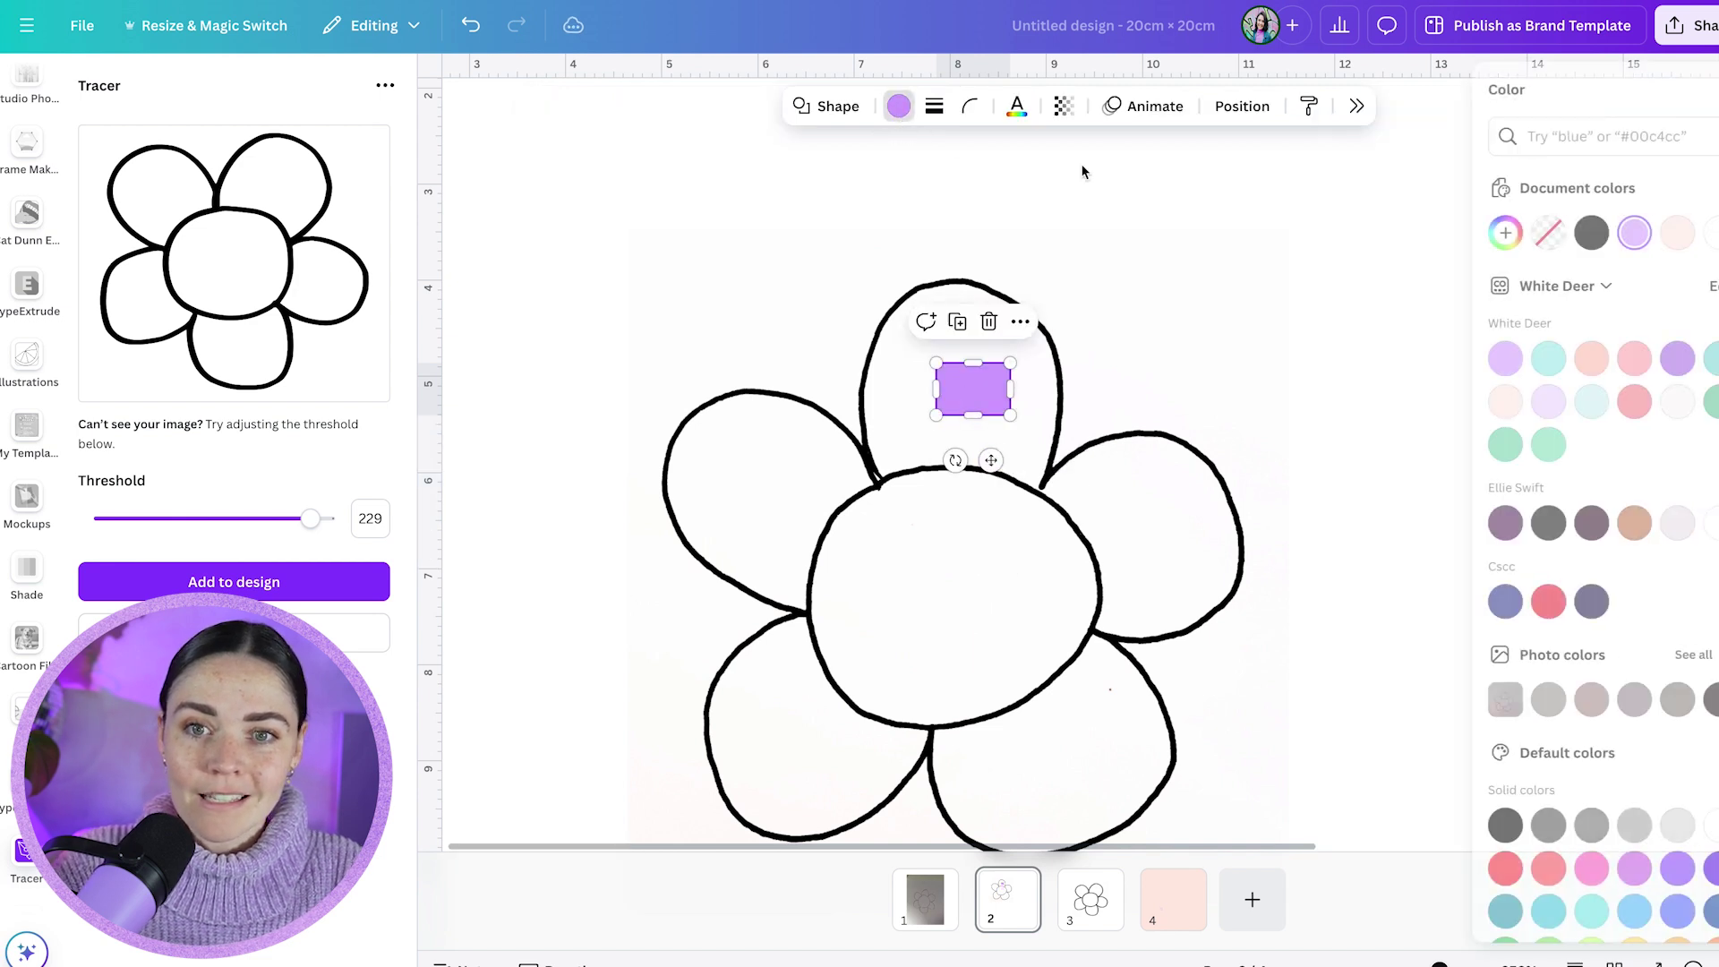
pyautogui.click(1690, 236)
pyautogui.click(1323, 348)
pyautogui.click(1501, 443)
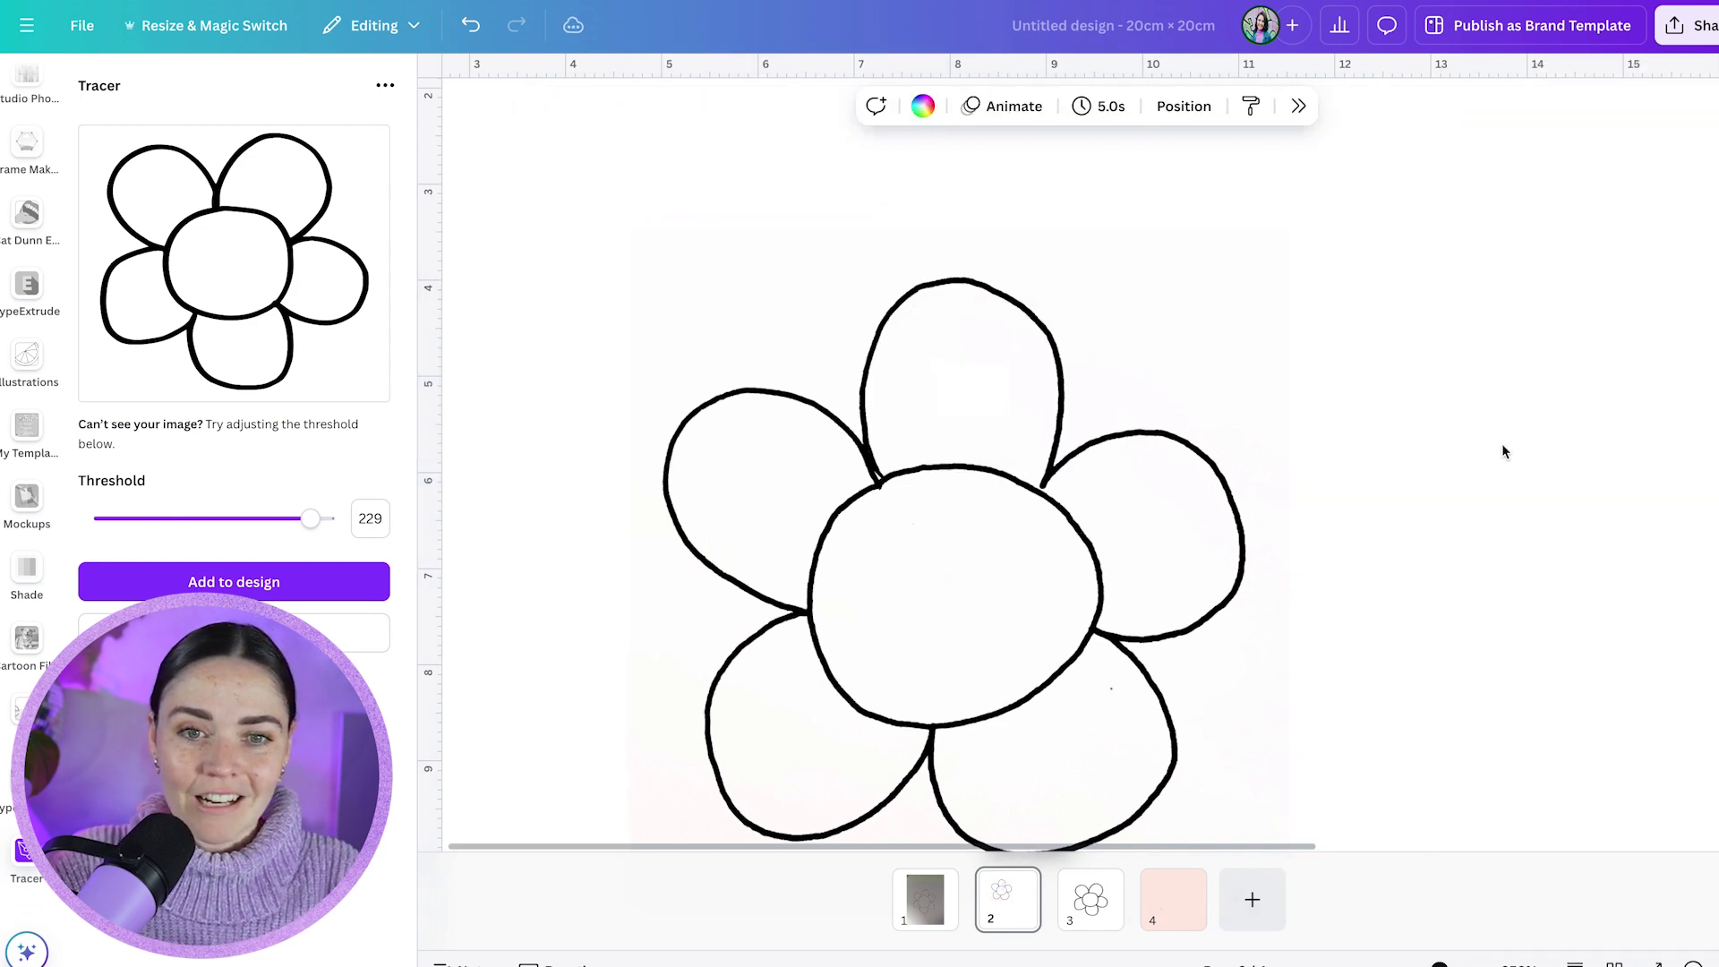
pyautogui.scroll(-5, 1499, 442)
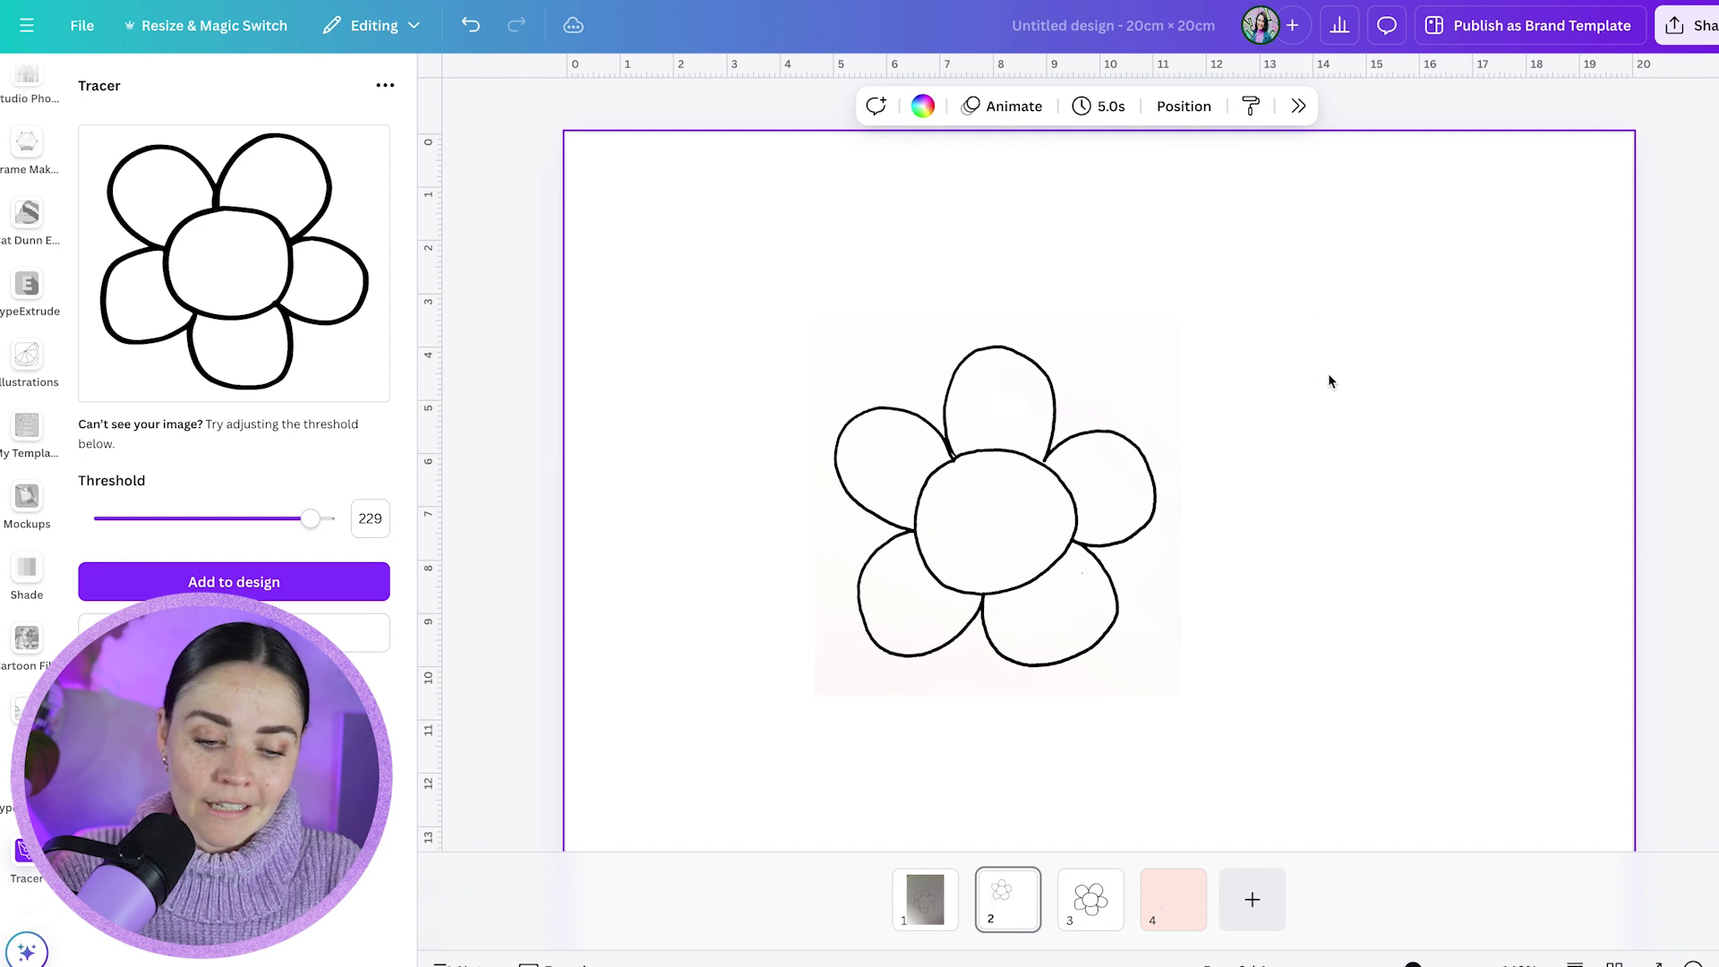
# Add a roughly 3.9 by 4.4 square over the flower with a transparent fill.
pyautogui.press('r')
pyautogui.moveTo(1152, 649); pyautogui.dragTo(1110, 571)
pyautogui.moveTo(1217, 754); pyautogui.dragTo(1074, 620)
pyautogui.click(644, 104)
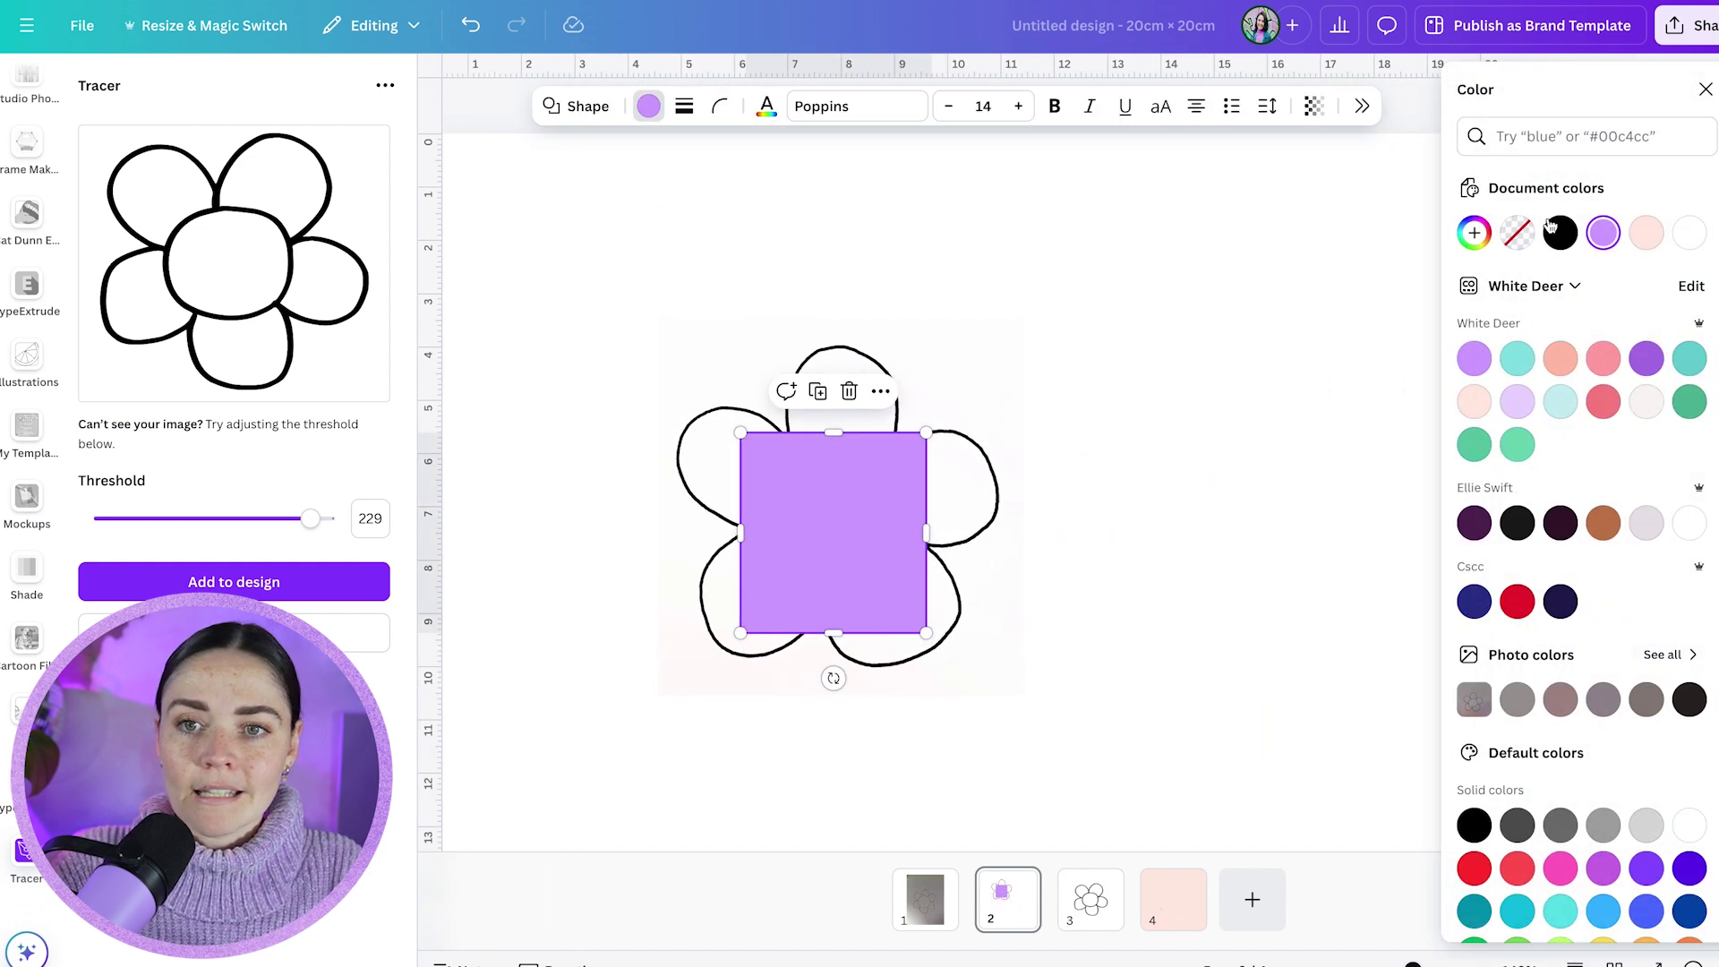
pyautogui.click(1517, 233)
# Select the flower and square together and bring up the Download selection option.
pyautogui.moveTo(1132, 307); pyautogui.dragTo(703, 584)
pyautogui.rightClick(846, 571)
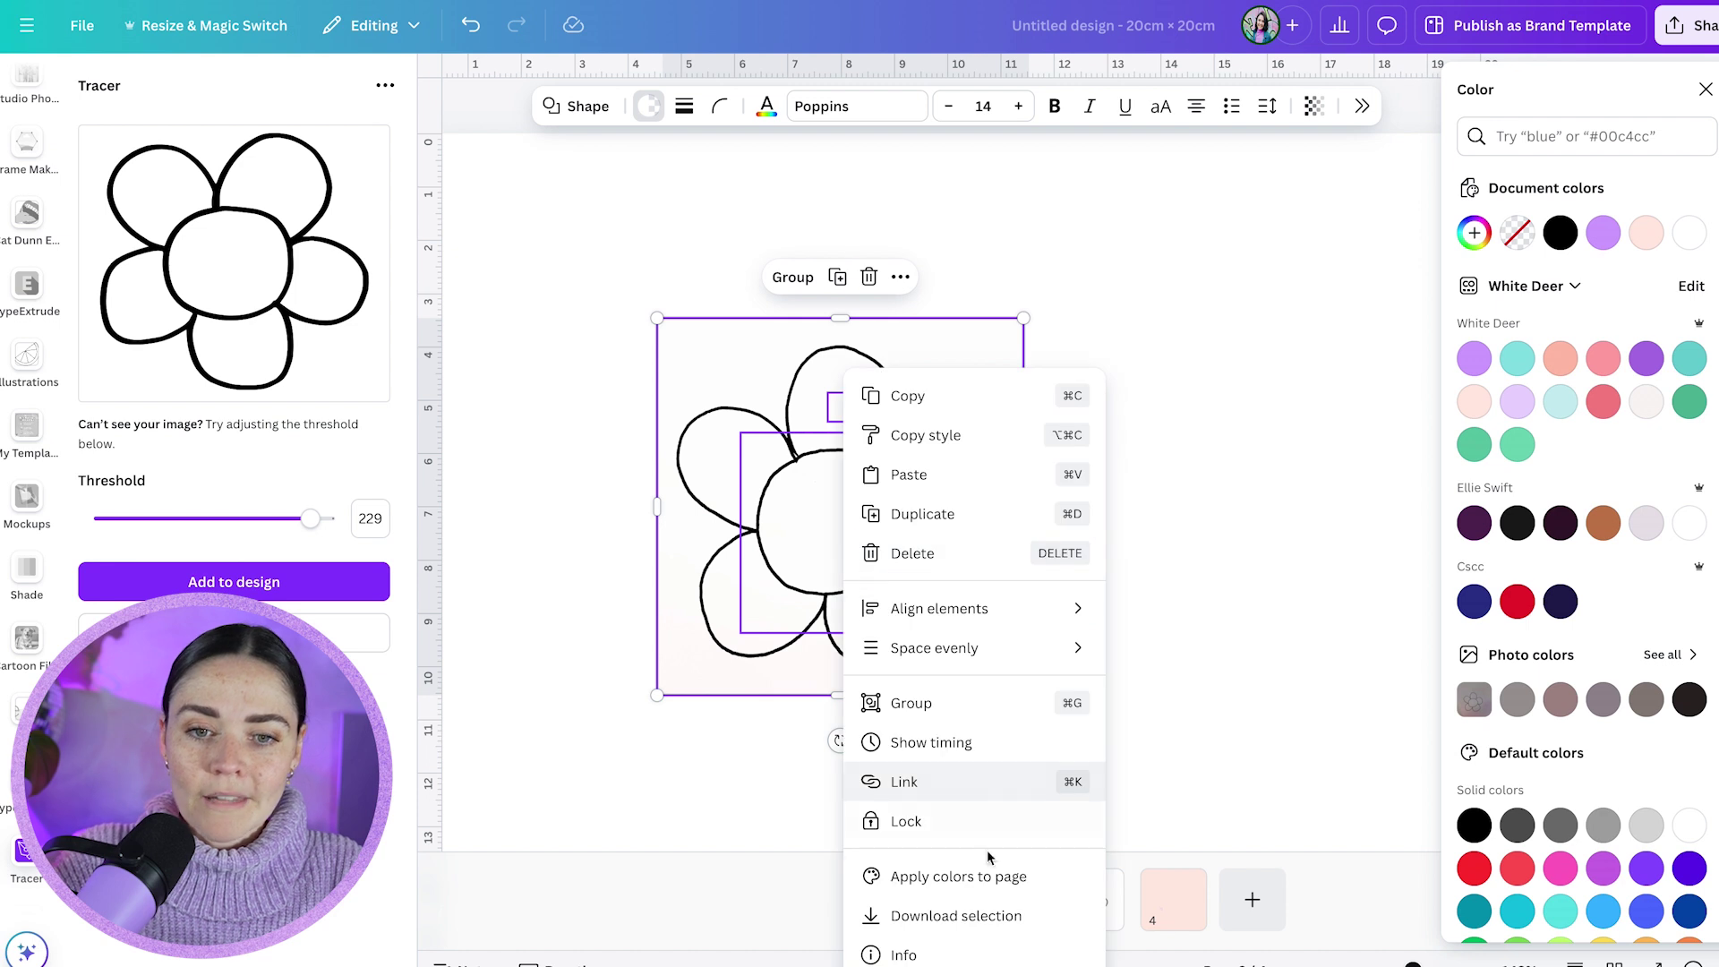
pyautogui.click(985, 915)
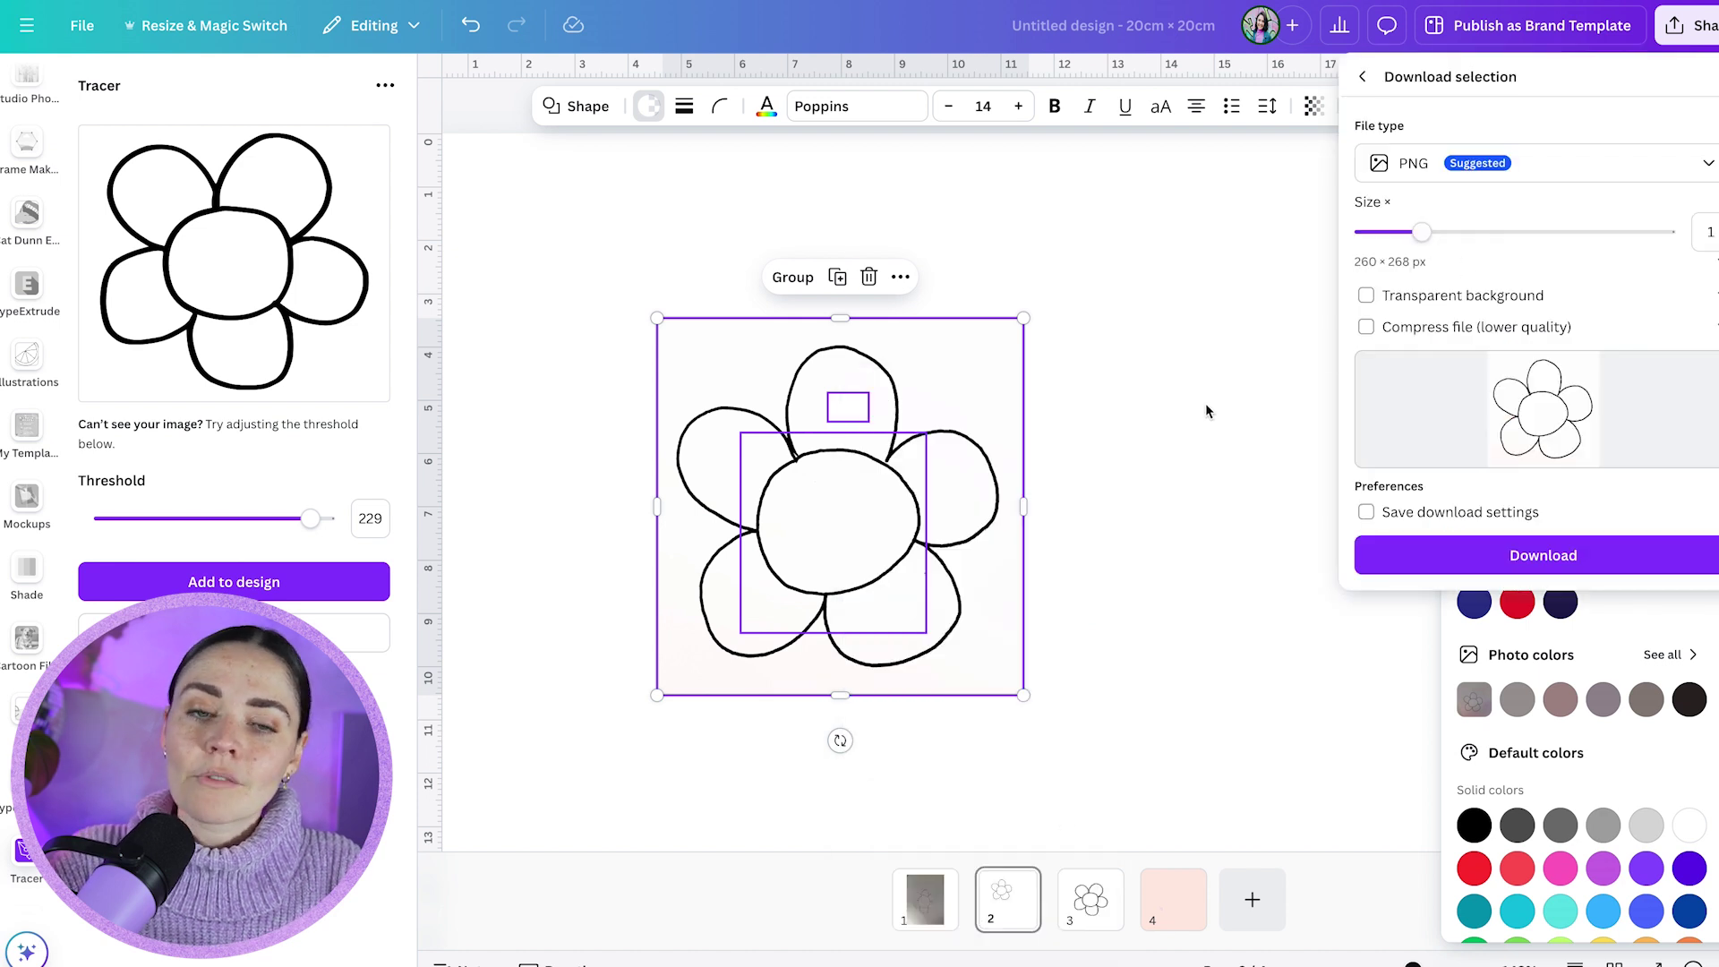
pyautogui.click(1115, 413)
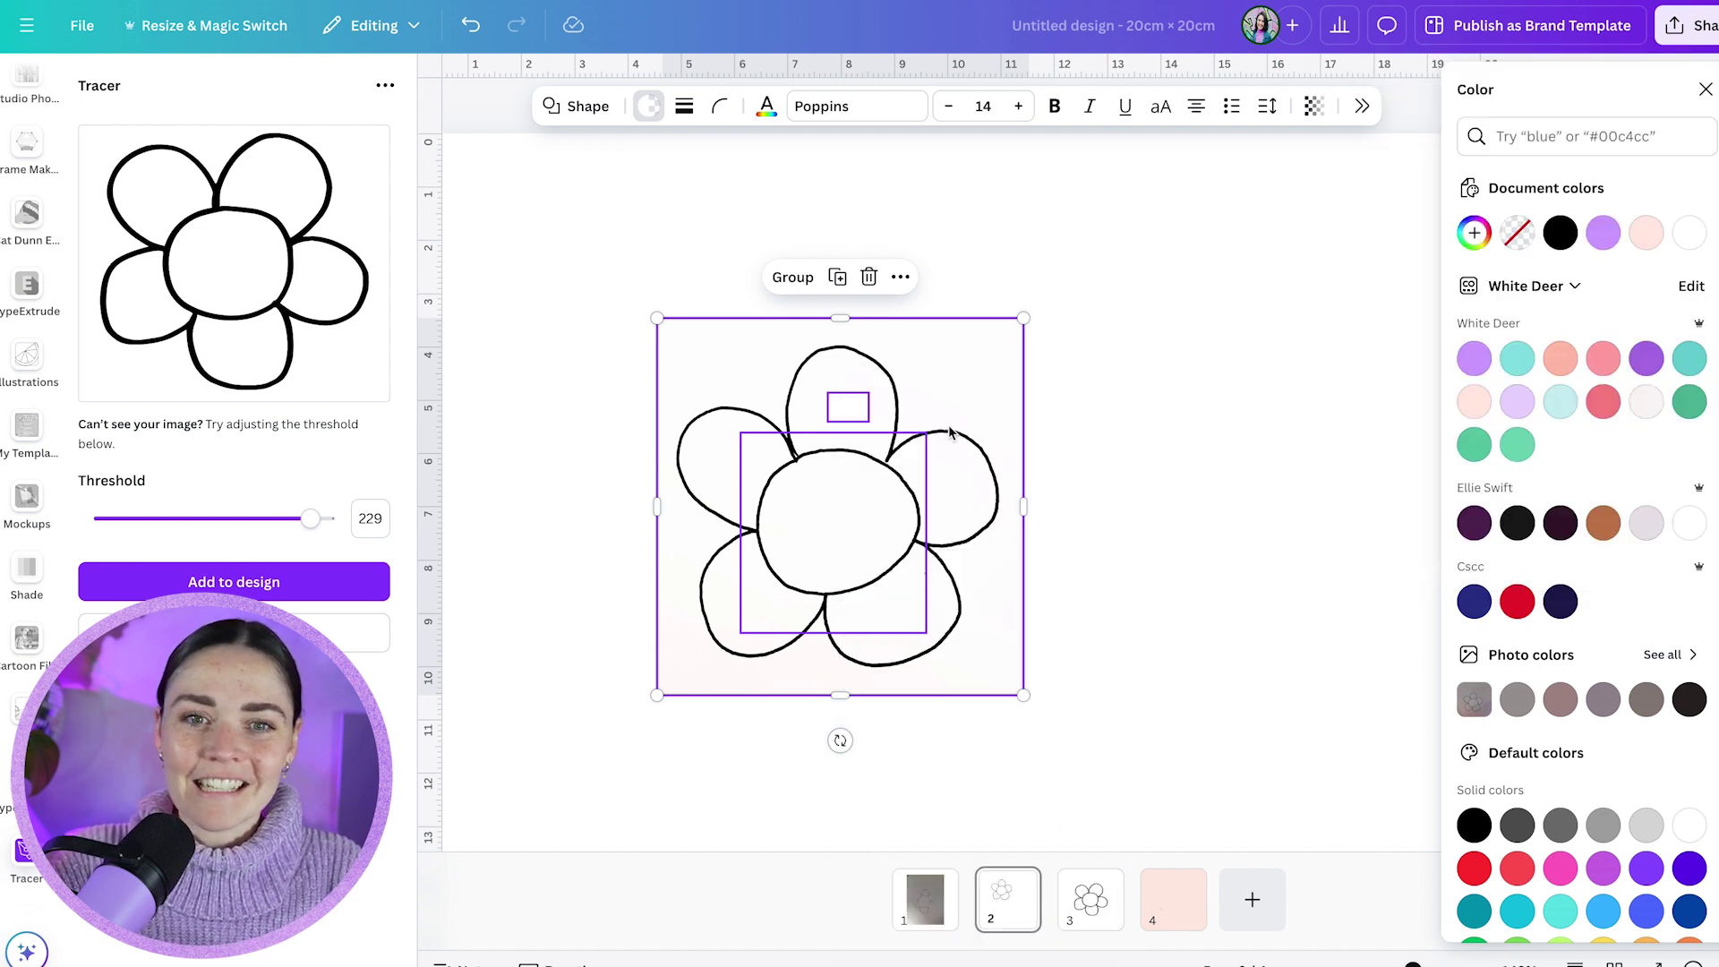
pyautogui.click(971, 410)
pyautogui.rightClick(1084, 422)
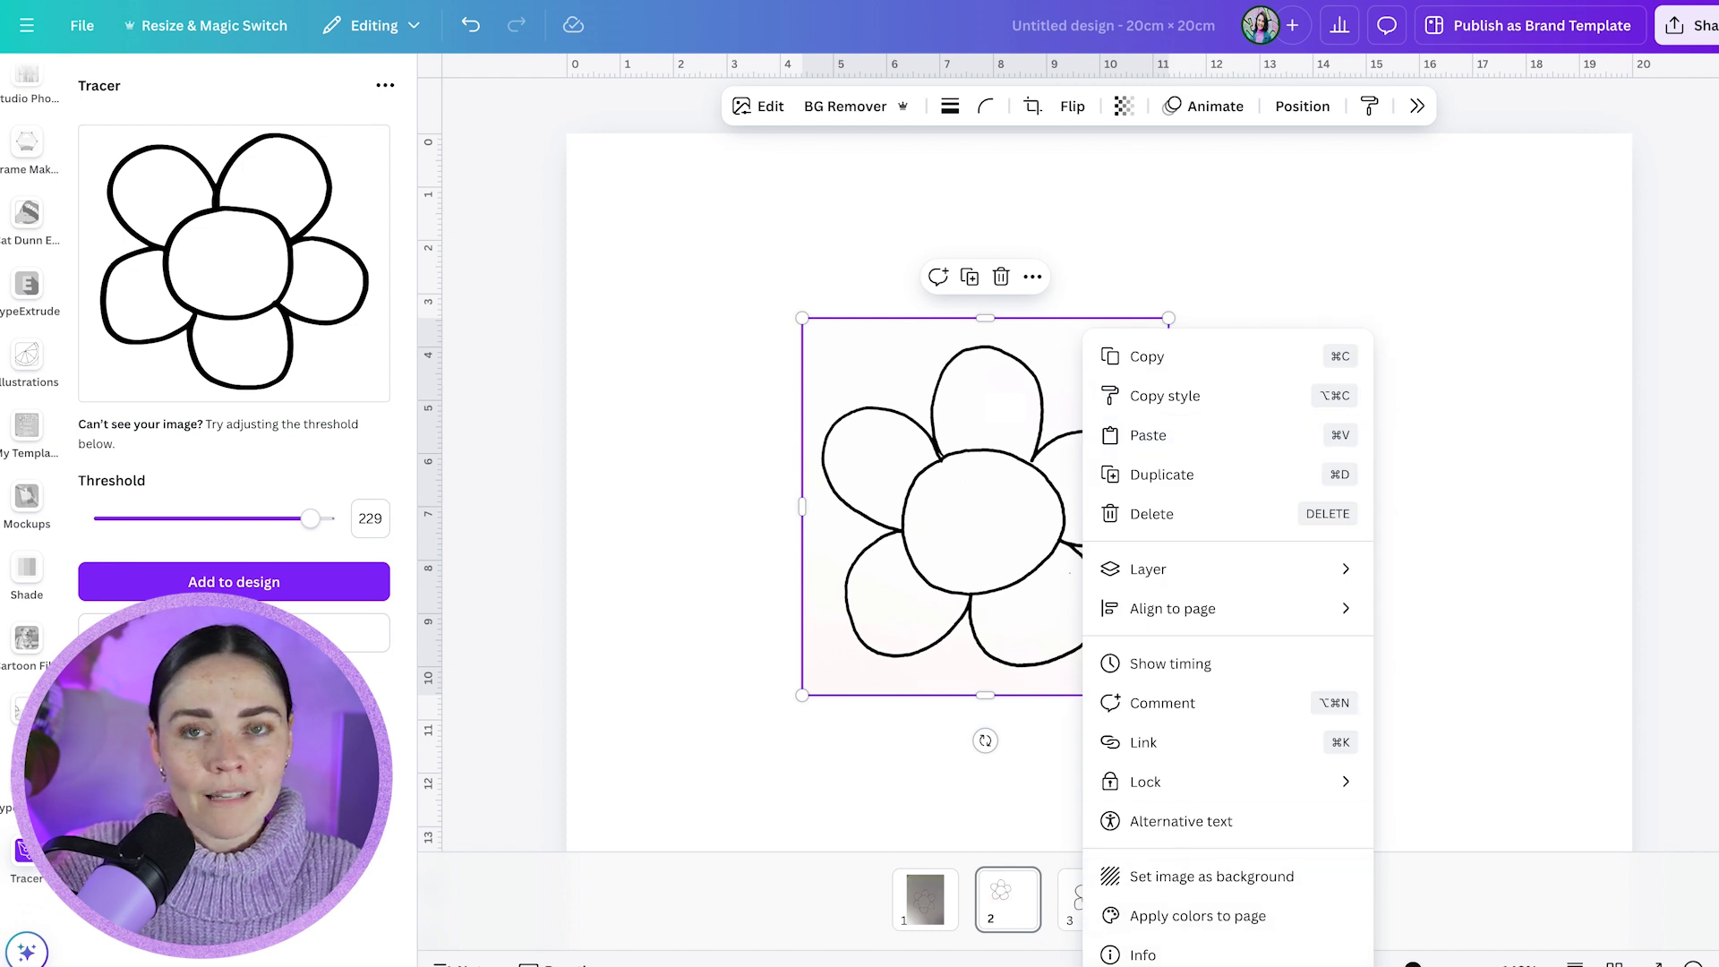
pyautogui.click(749, 260)
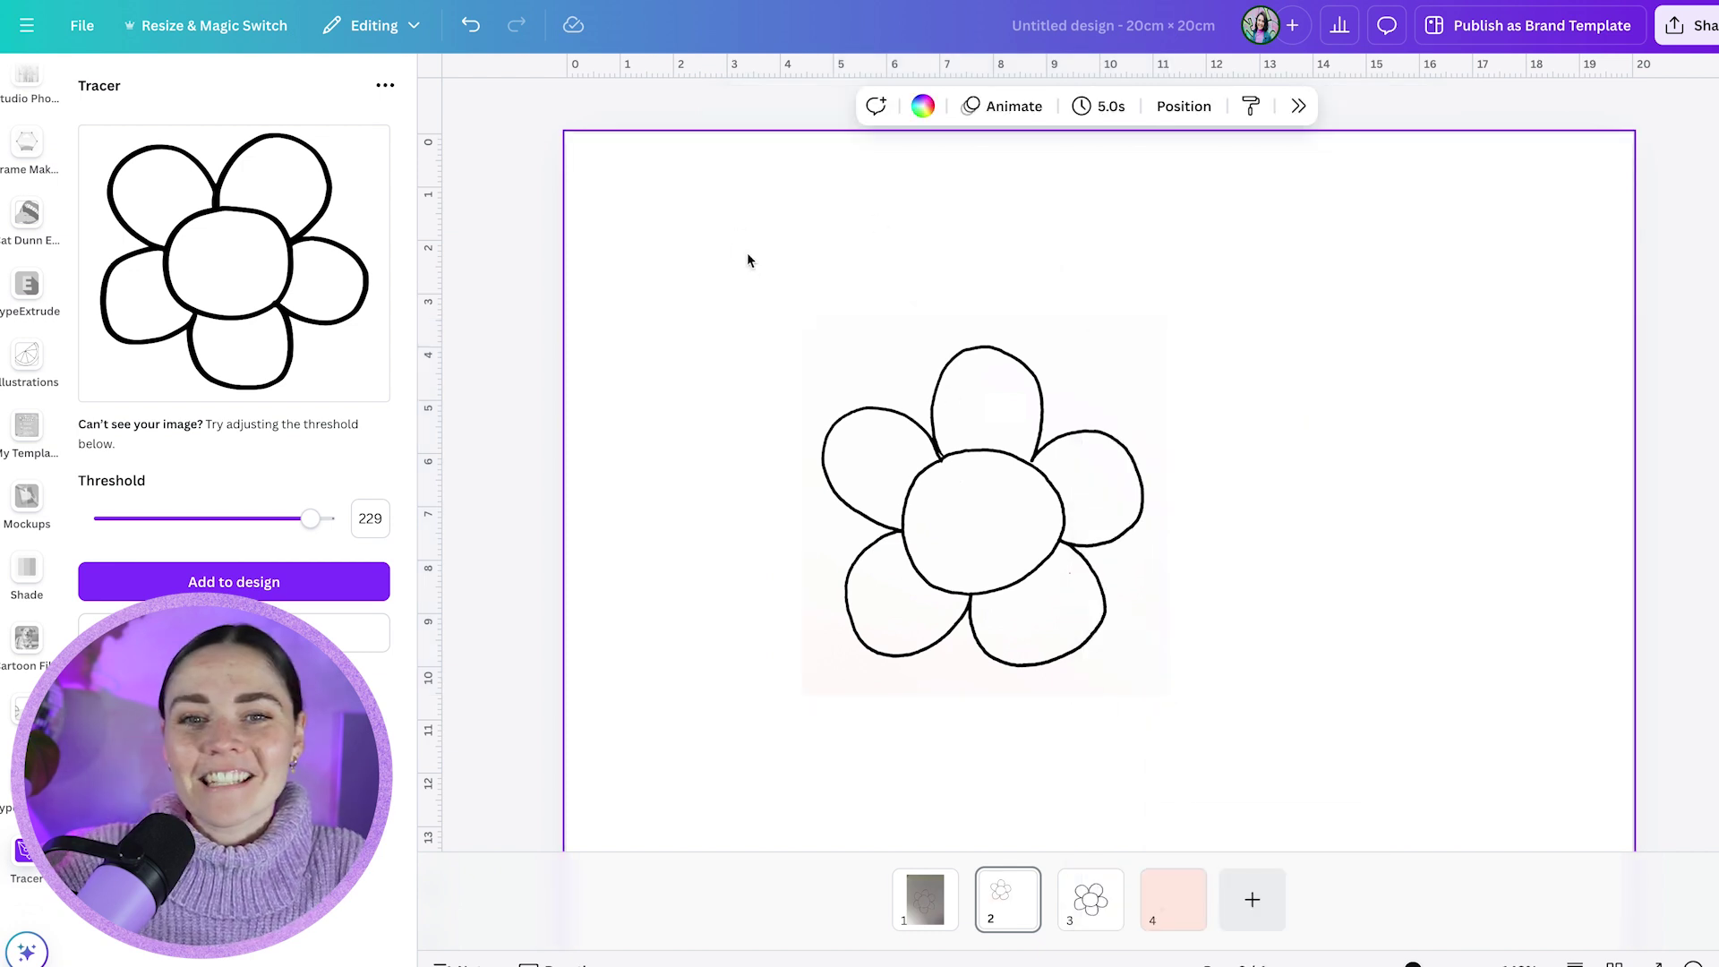
pyautogui.moveTo(748, 261); pyautogui.dragTo(1178, 710)
pyautogui.rightClick(1047, 483)
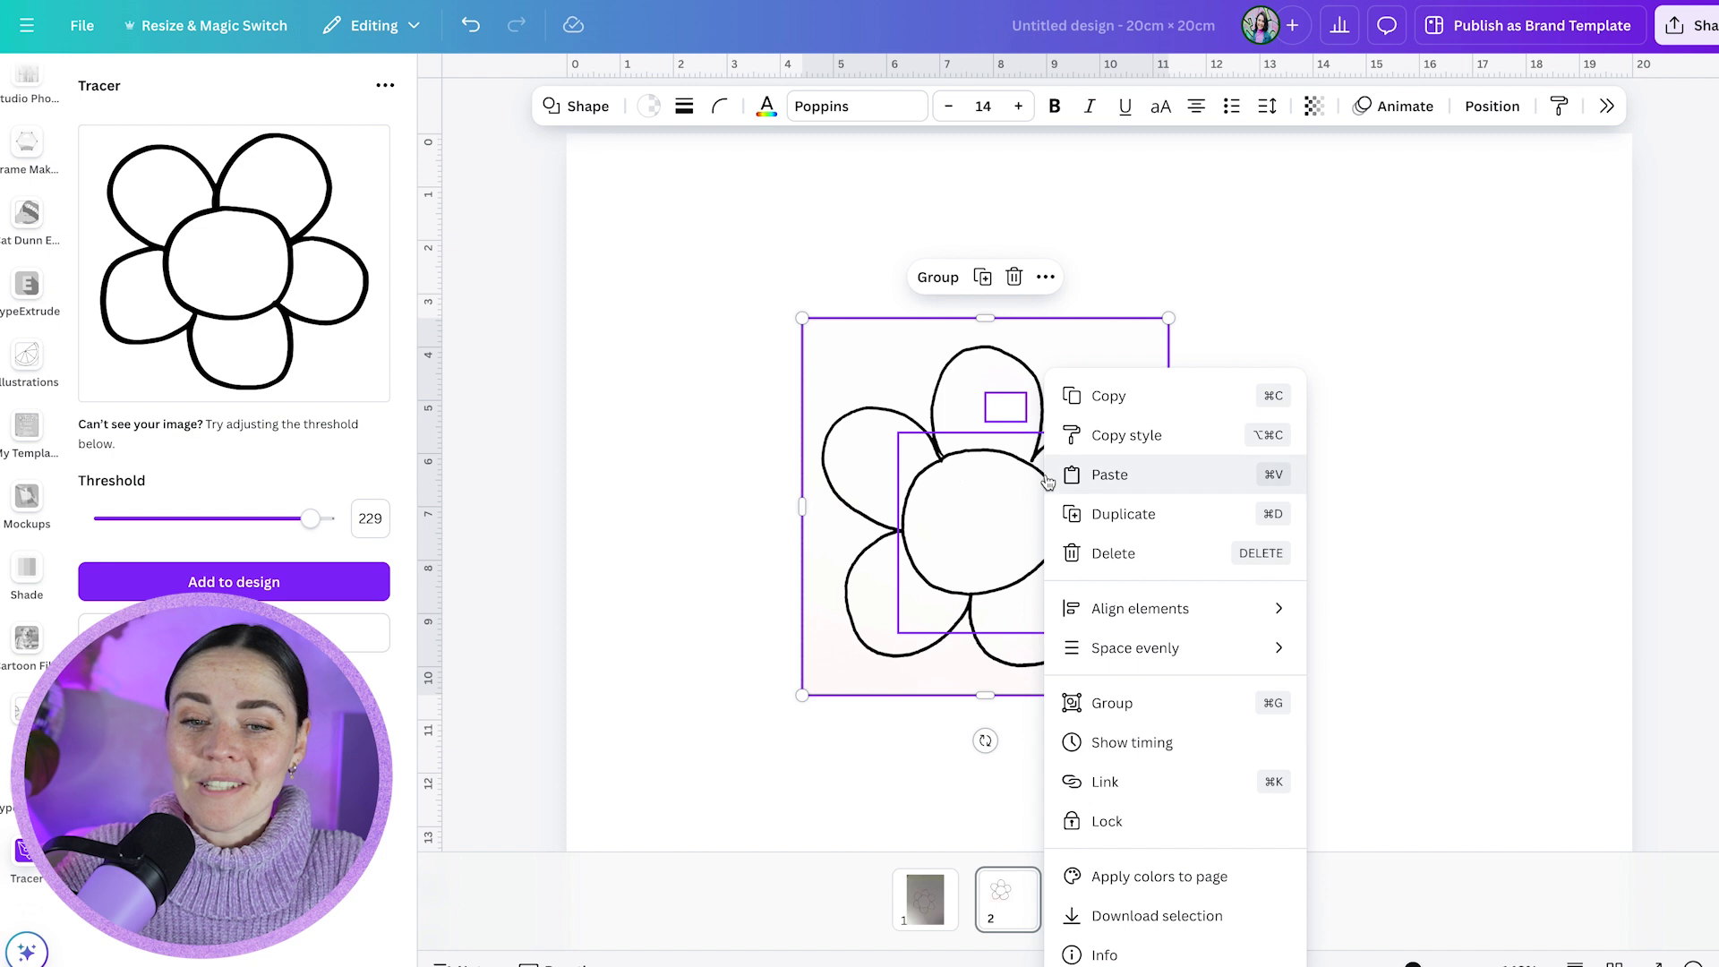
# Centre the page 5 flower image and trace it with the Tracer app, adding the result.
pyautogui.click(1173, 924)
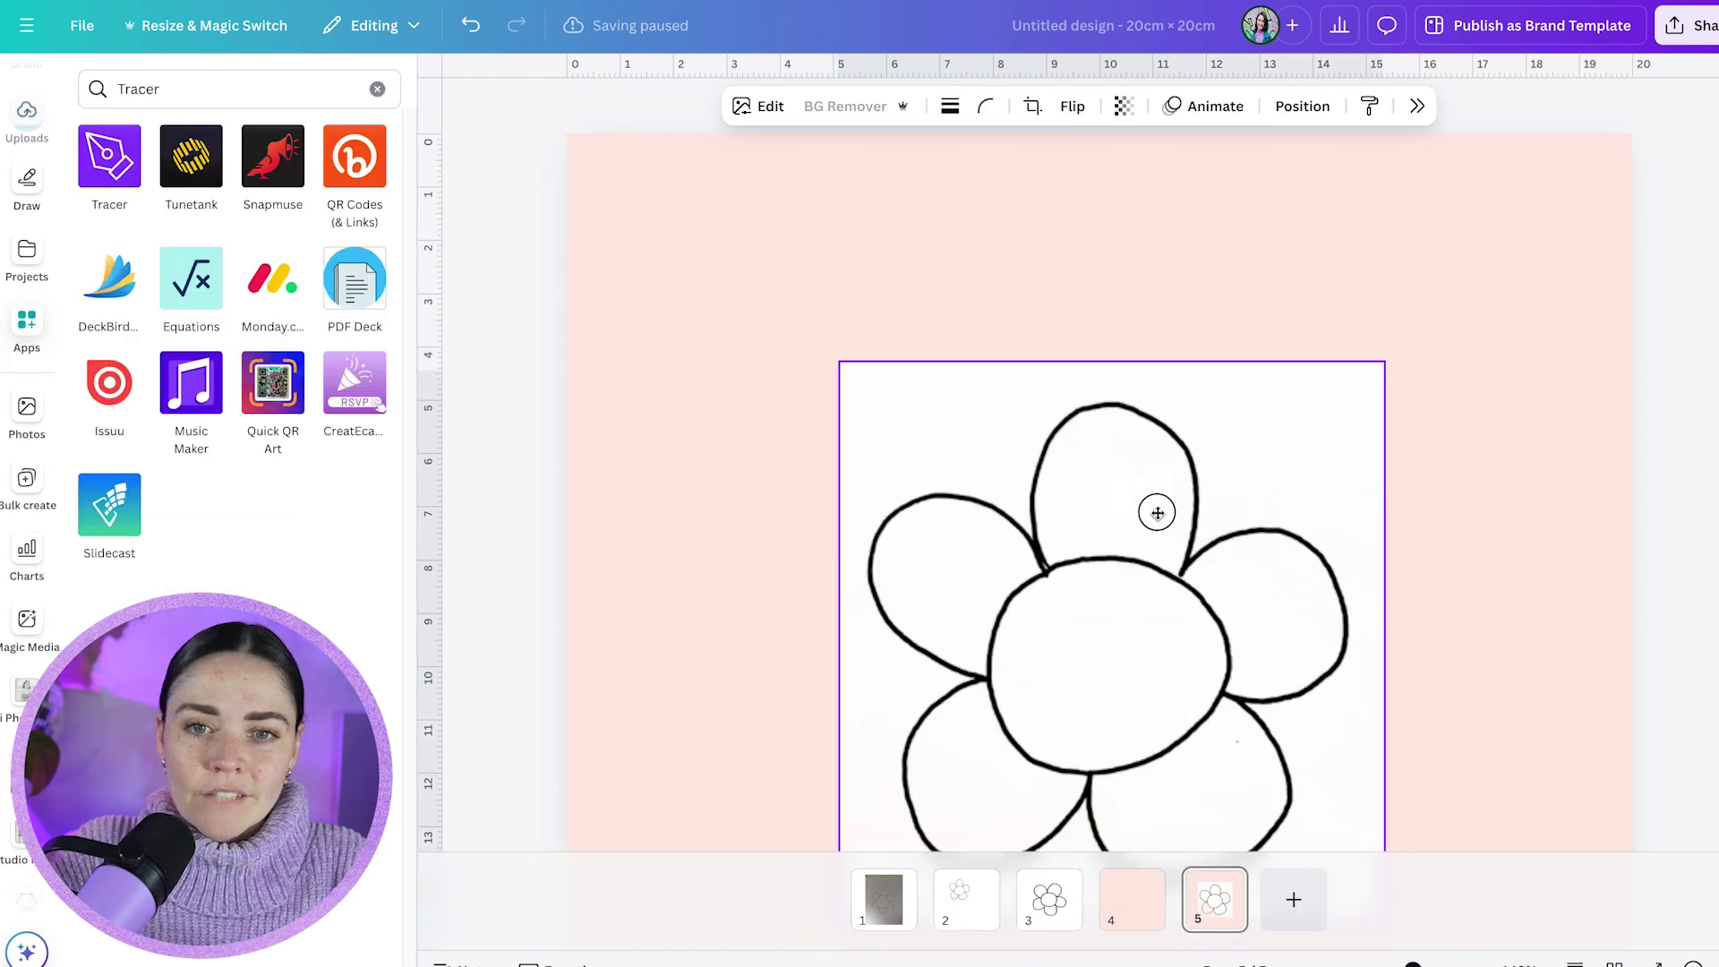
pyautogui.moveTo(1156, 510); pyautogui.dragTo(1146, 450)
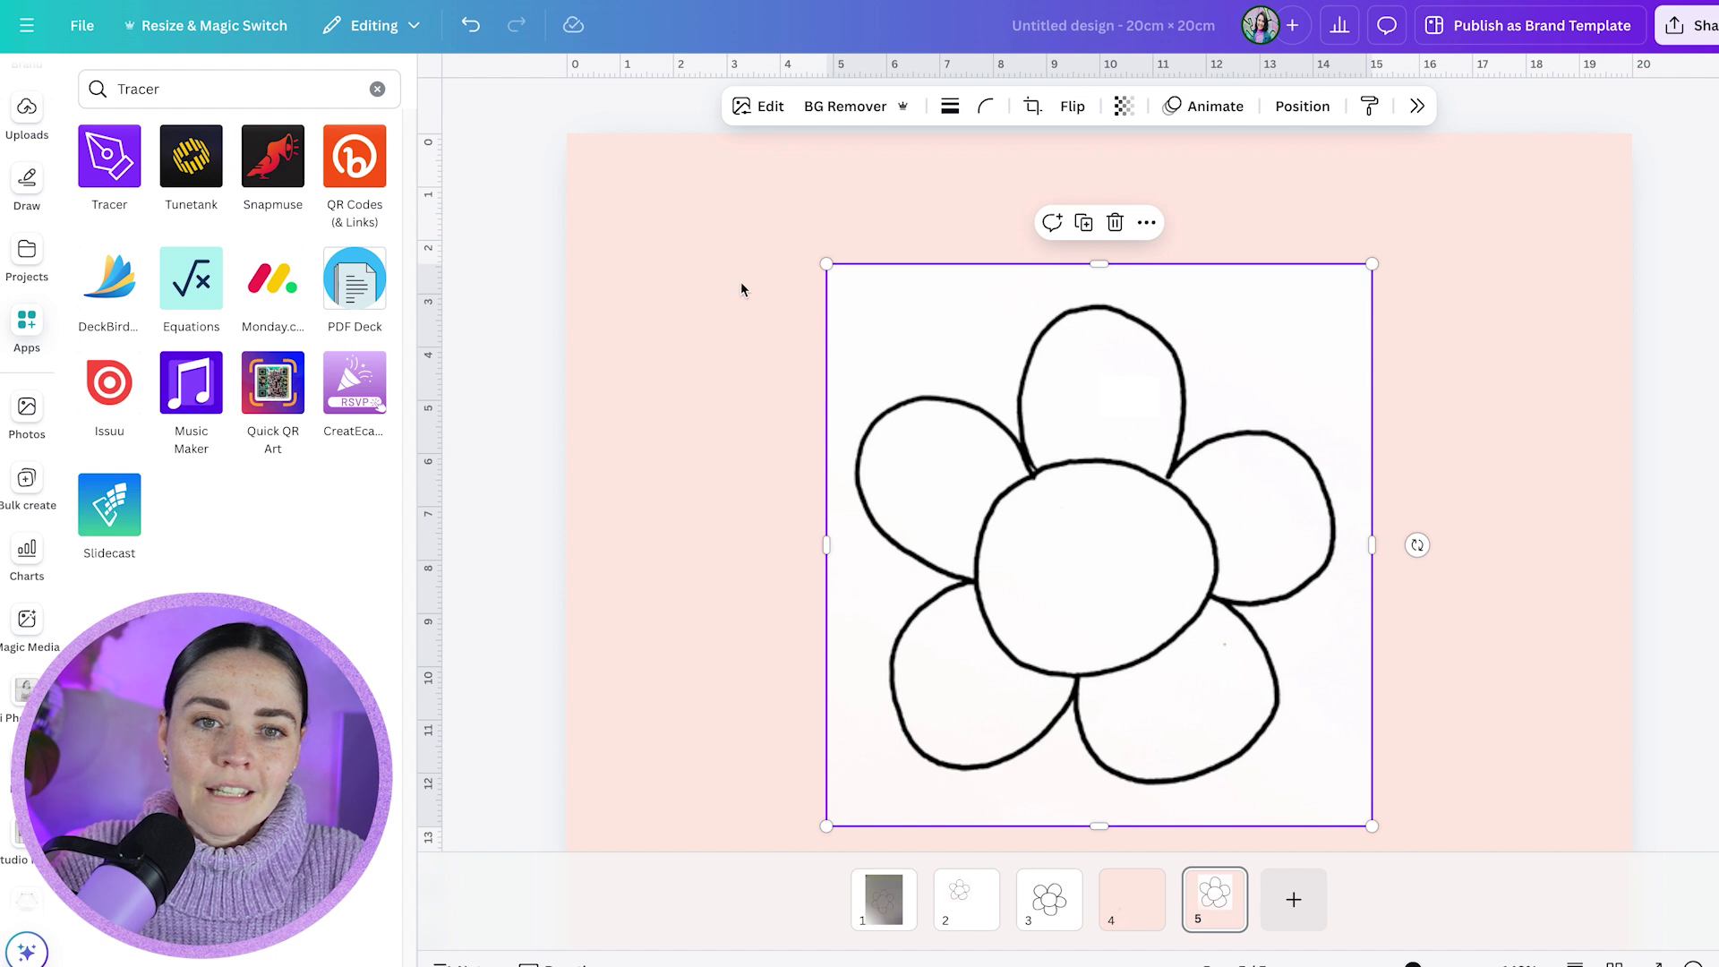
pyautogui.click(124, 165)
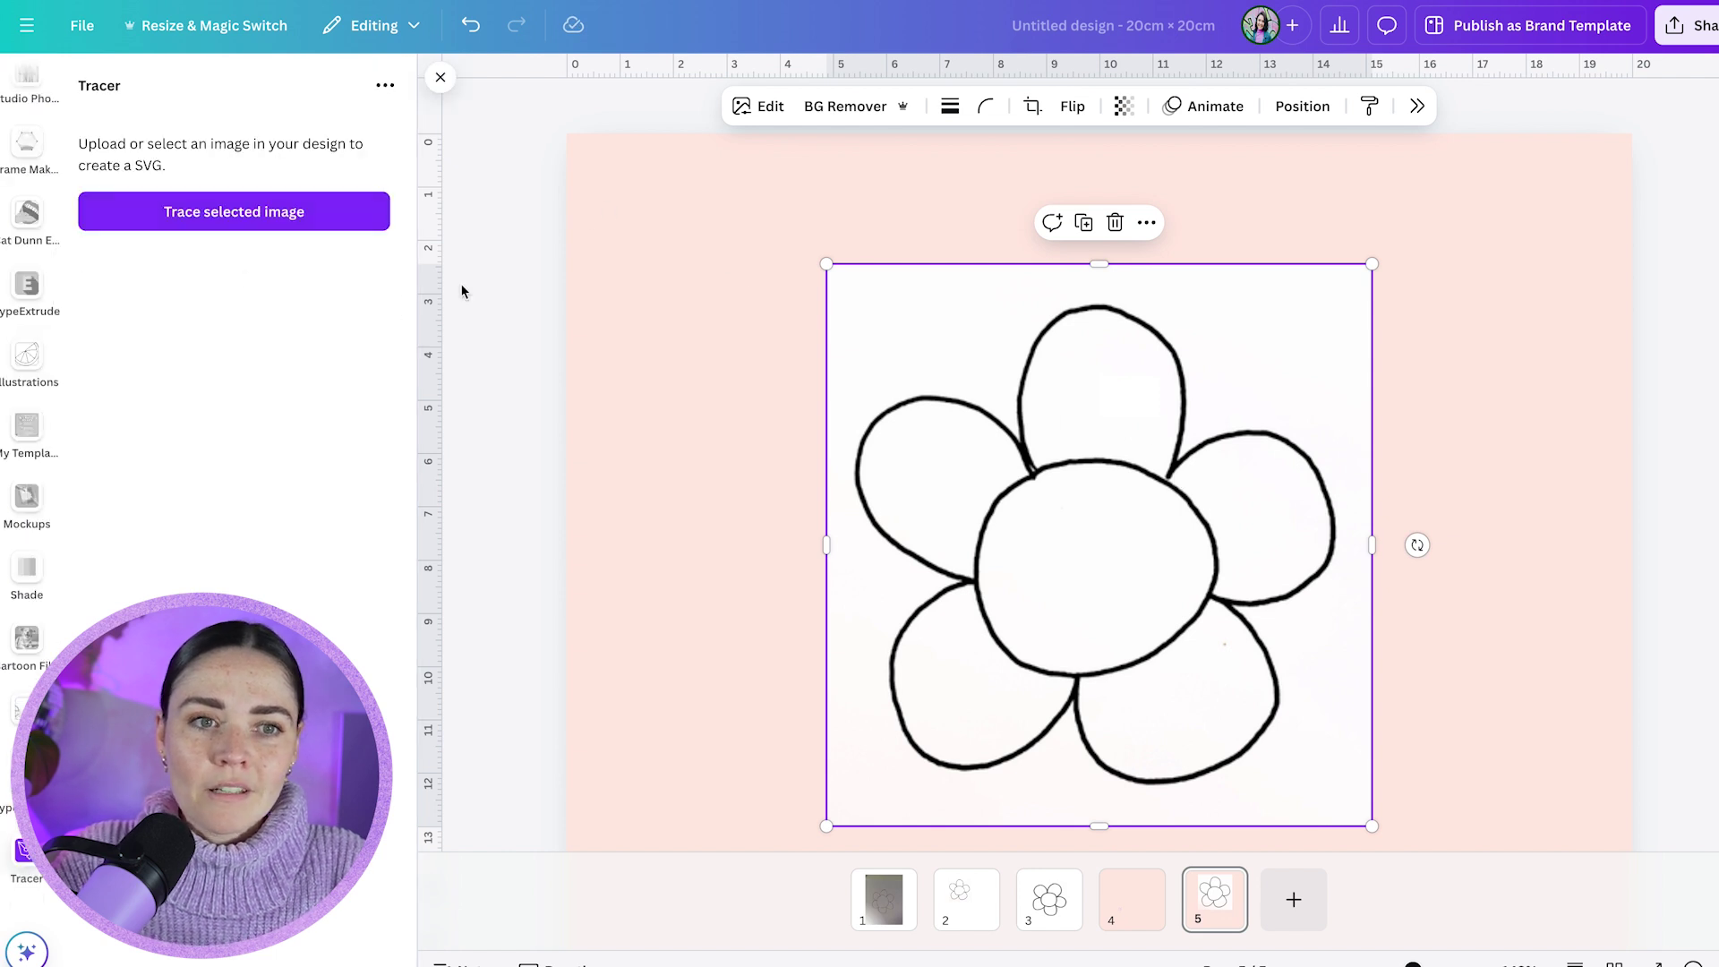
pyautogui.click(228, 220)
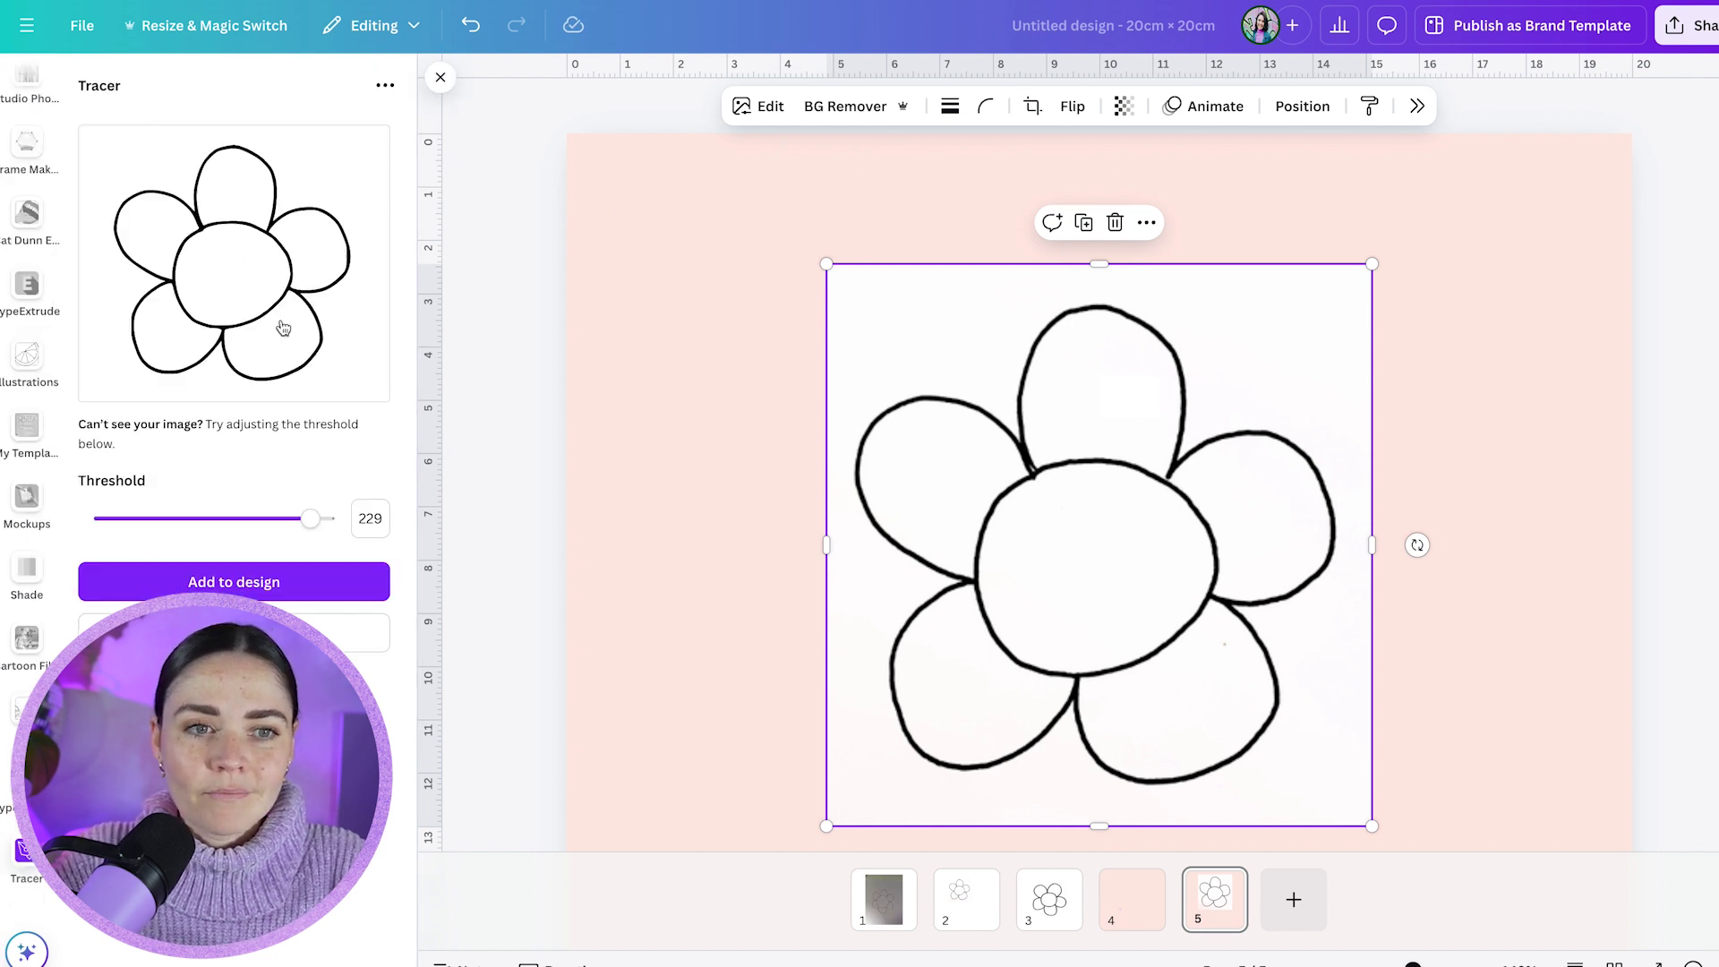
pyautogui.click(266, 584)
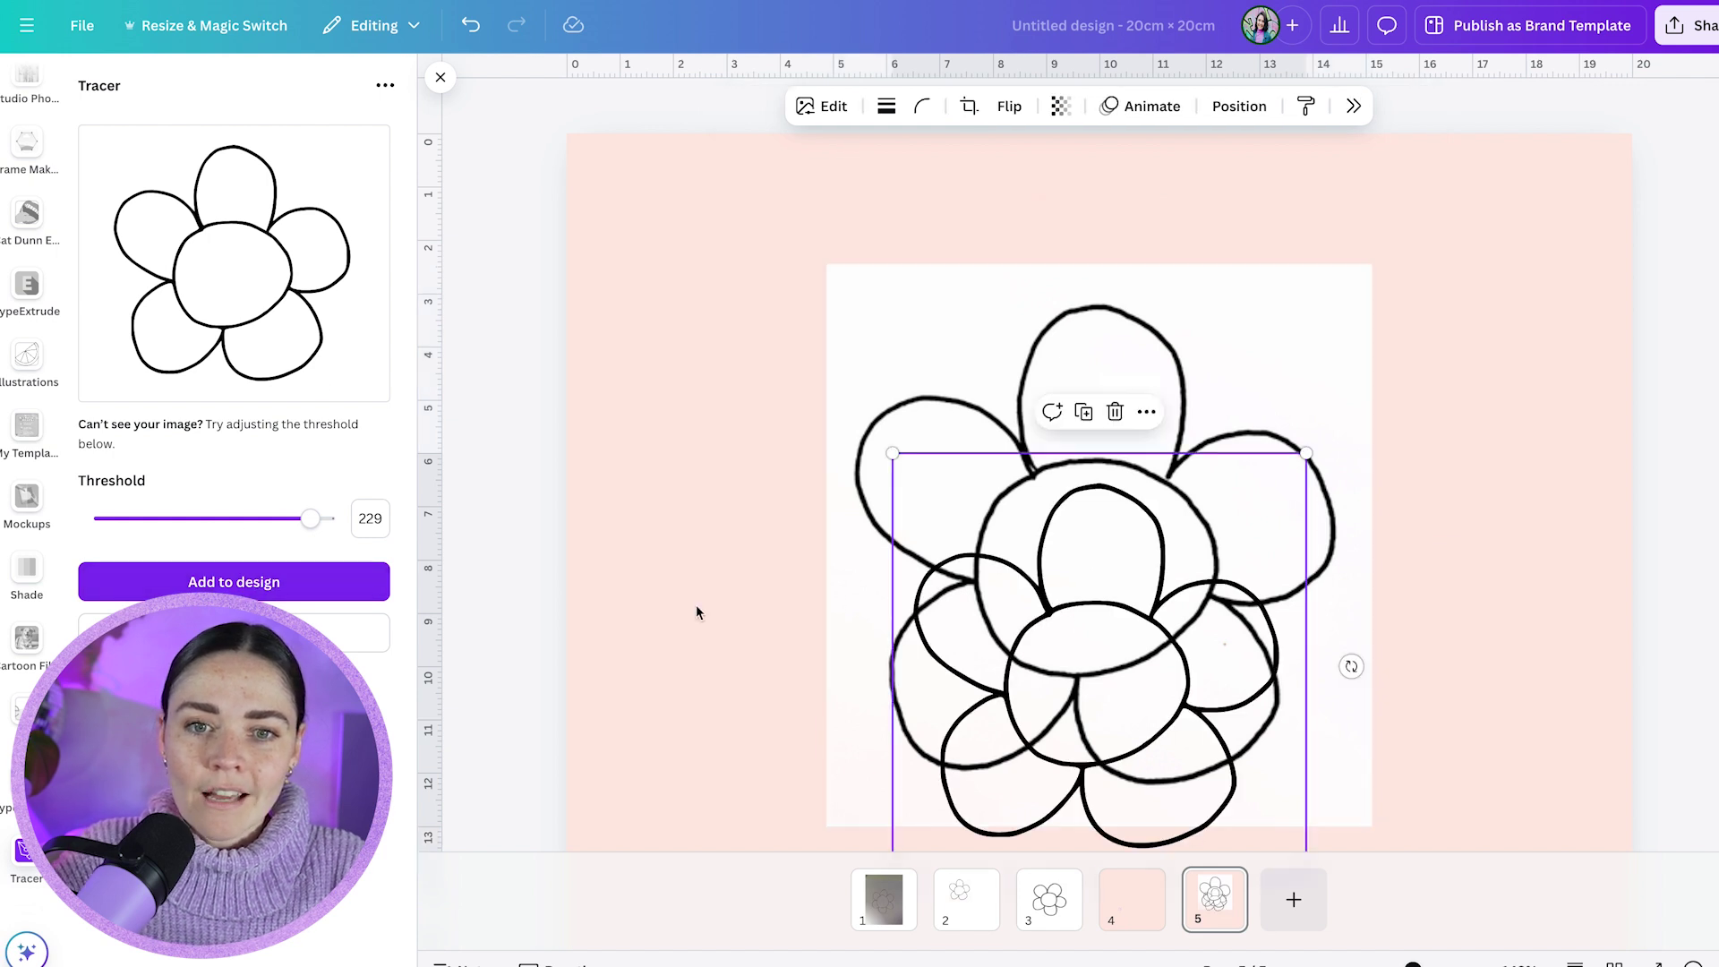
# Delete the original flower image and centre the traced flower on the page.
pyautogui.moveTo(1036, 625)
pyautogui.mouseDown()
pyautogui.moveTo(1360, 481)
pyautogui.moveTo(1450, 483)
pyautogui.mouseUp()
pyautogui.click(1056, 453)
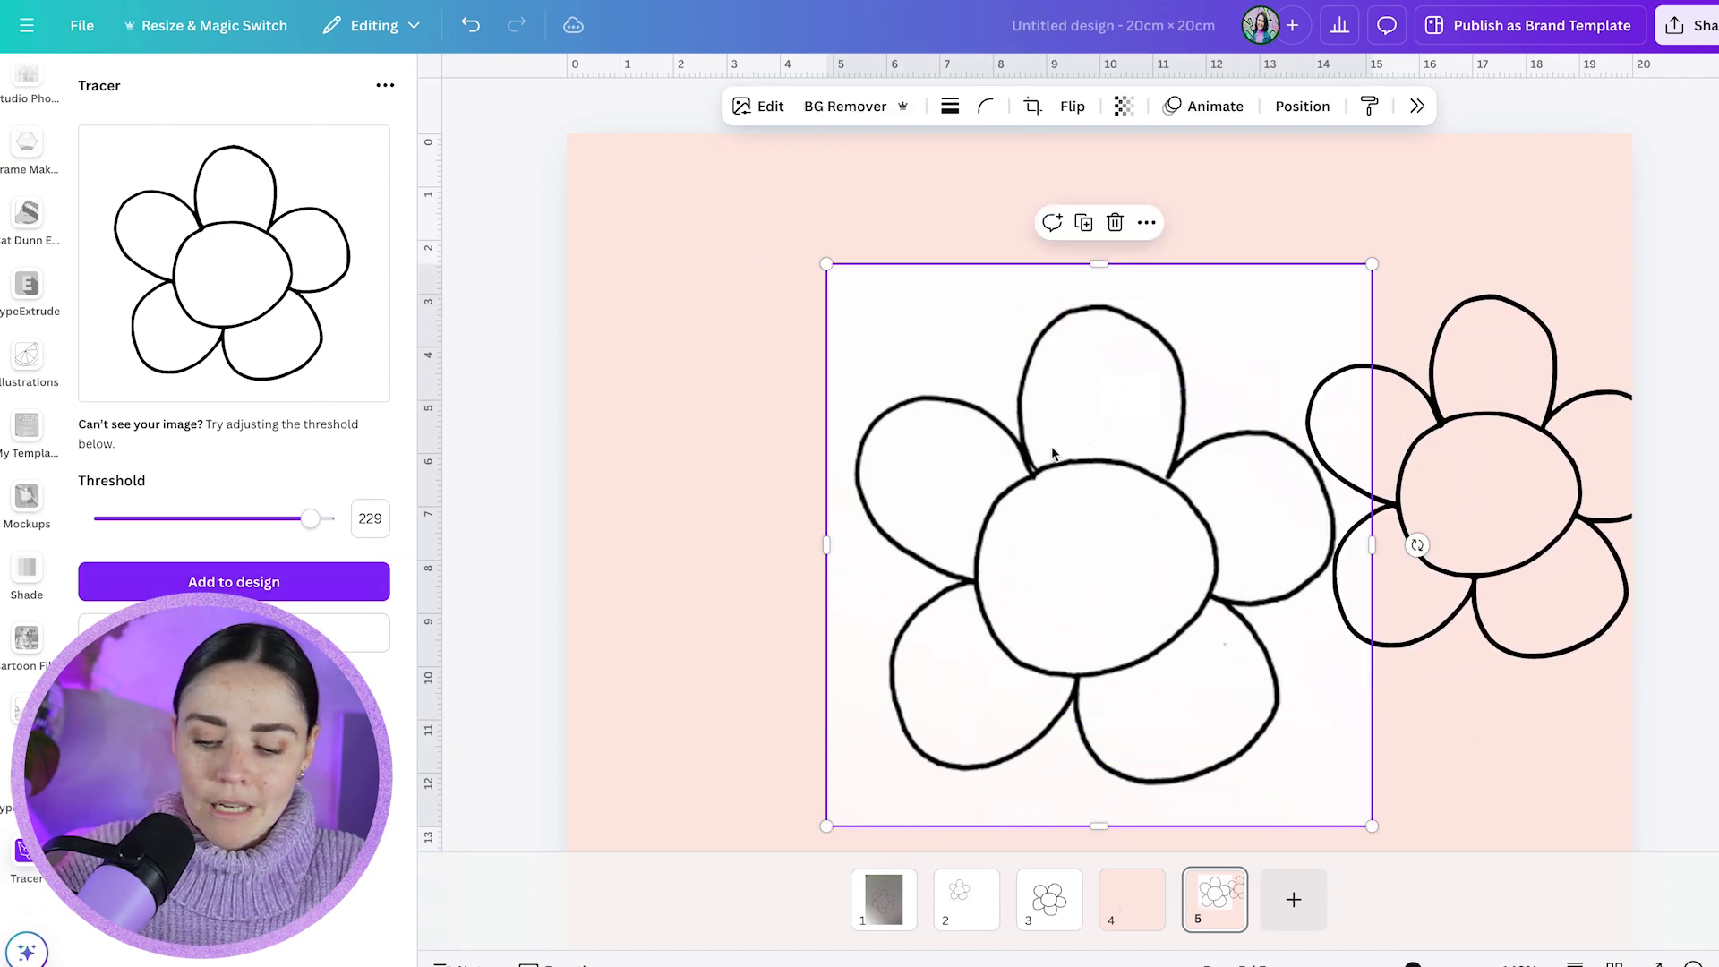
pyautogui.press('Delete')
pyautogui.moveTo(1460, 543)
pyautogui.mouseDown()
pyautogui.moveTo(1143, 545)
pyautogui.moveTo(1015, 566)
pyautogui.mouseUp()
# Recolour the traced flower green and reposition it on the page.
pyautogui.scroll(5, 1062, 522)
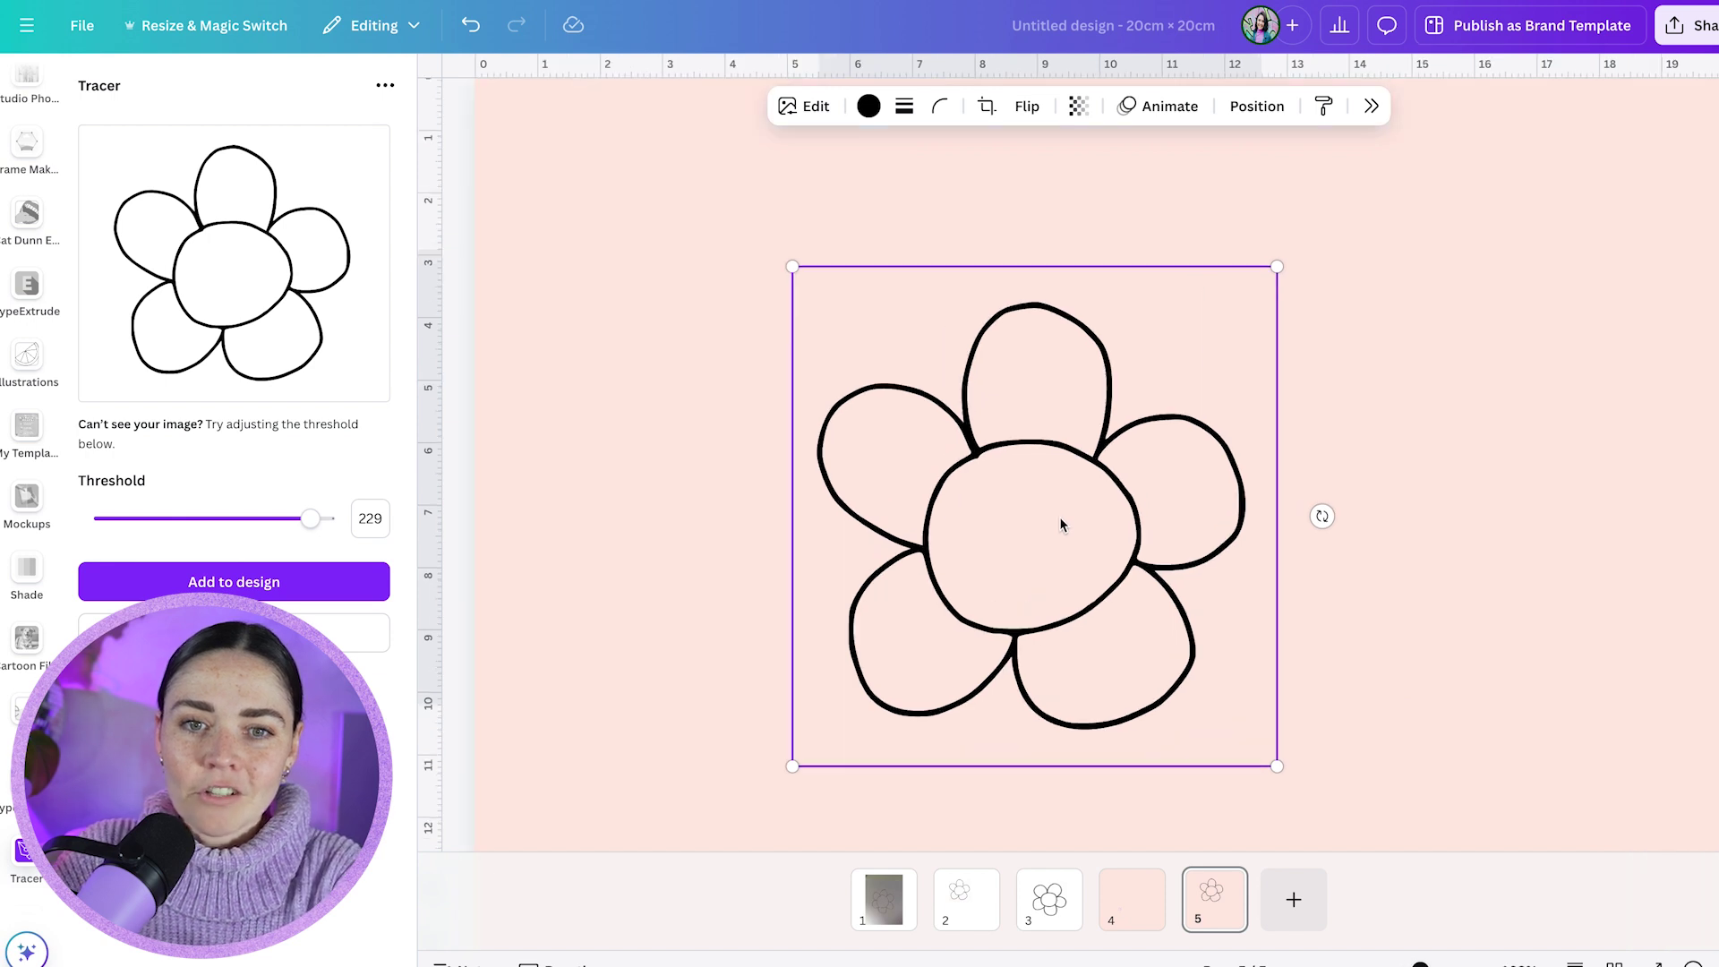
pyautogui.click(869, 106)
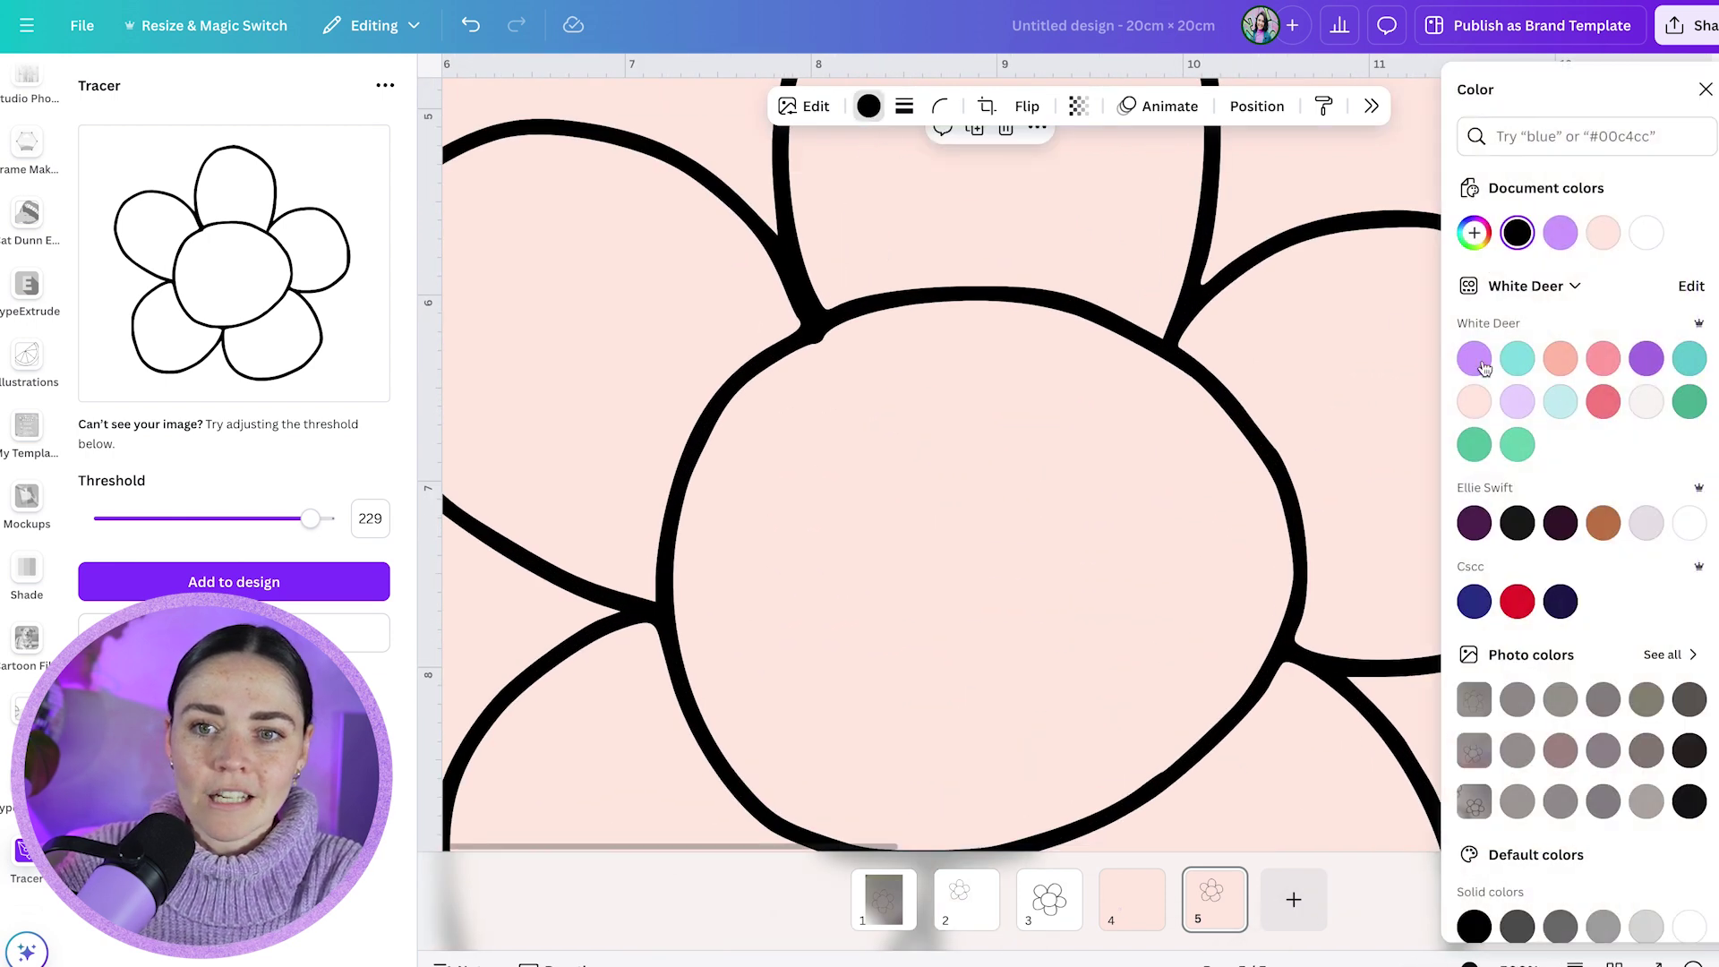
pyautogui.click(1475, 446)
pyautogui.scroll(-5, 1106, 454)
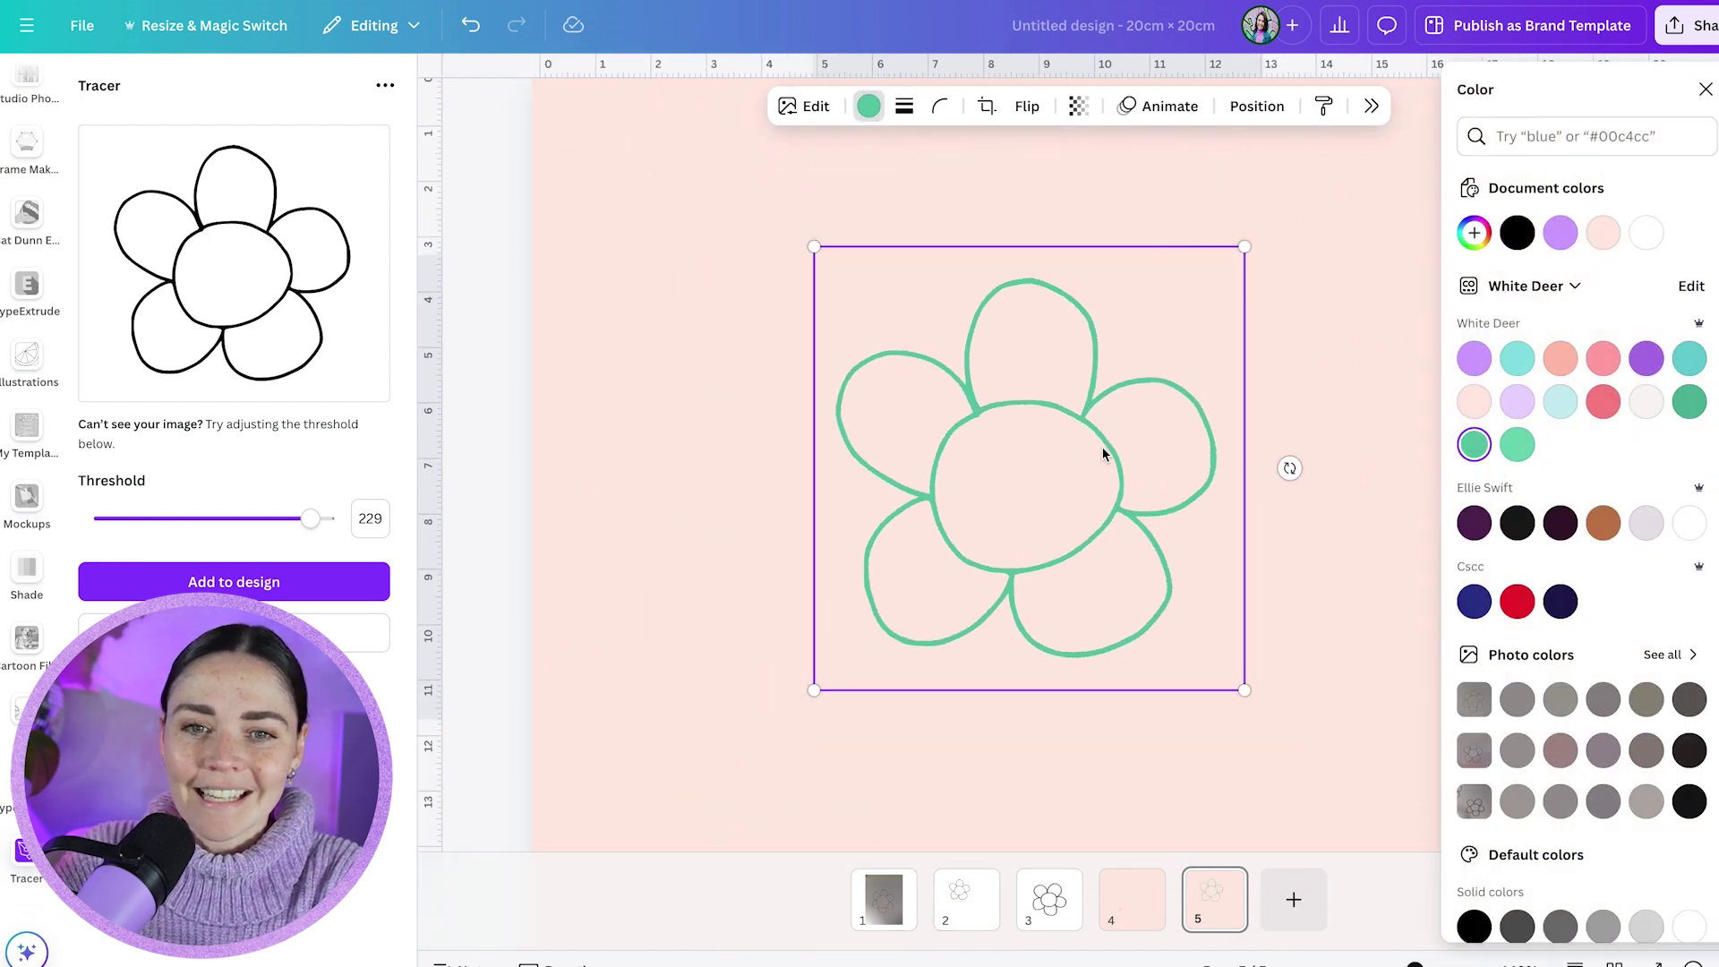
pyautogui.click(1126, 632)
pyautogui.scroll(-3, 1164, 619)
pyautogui.click(1018, 457)
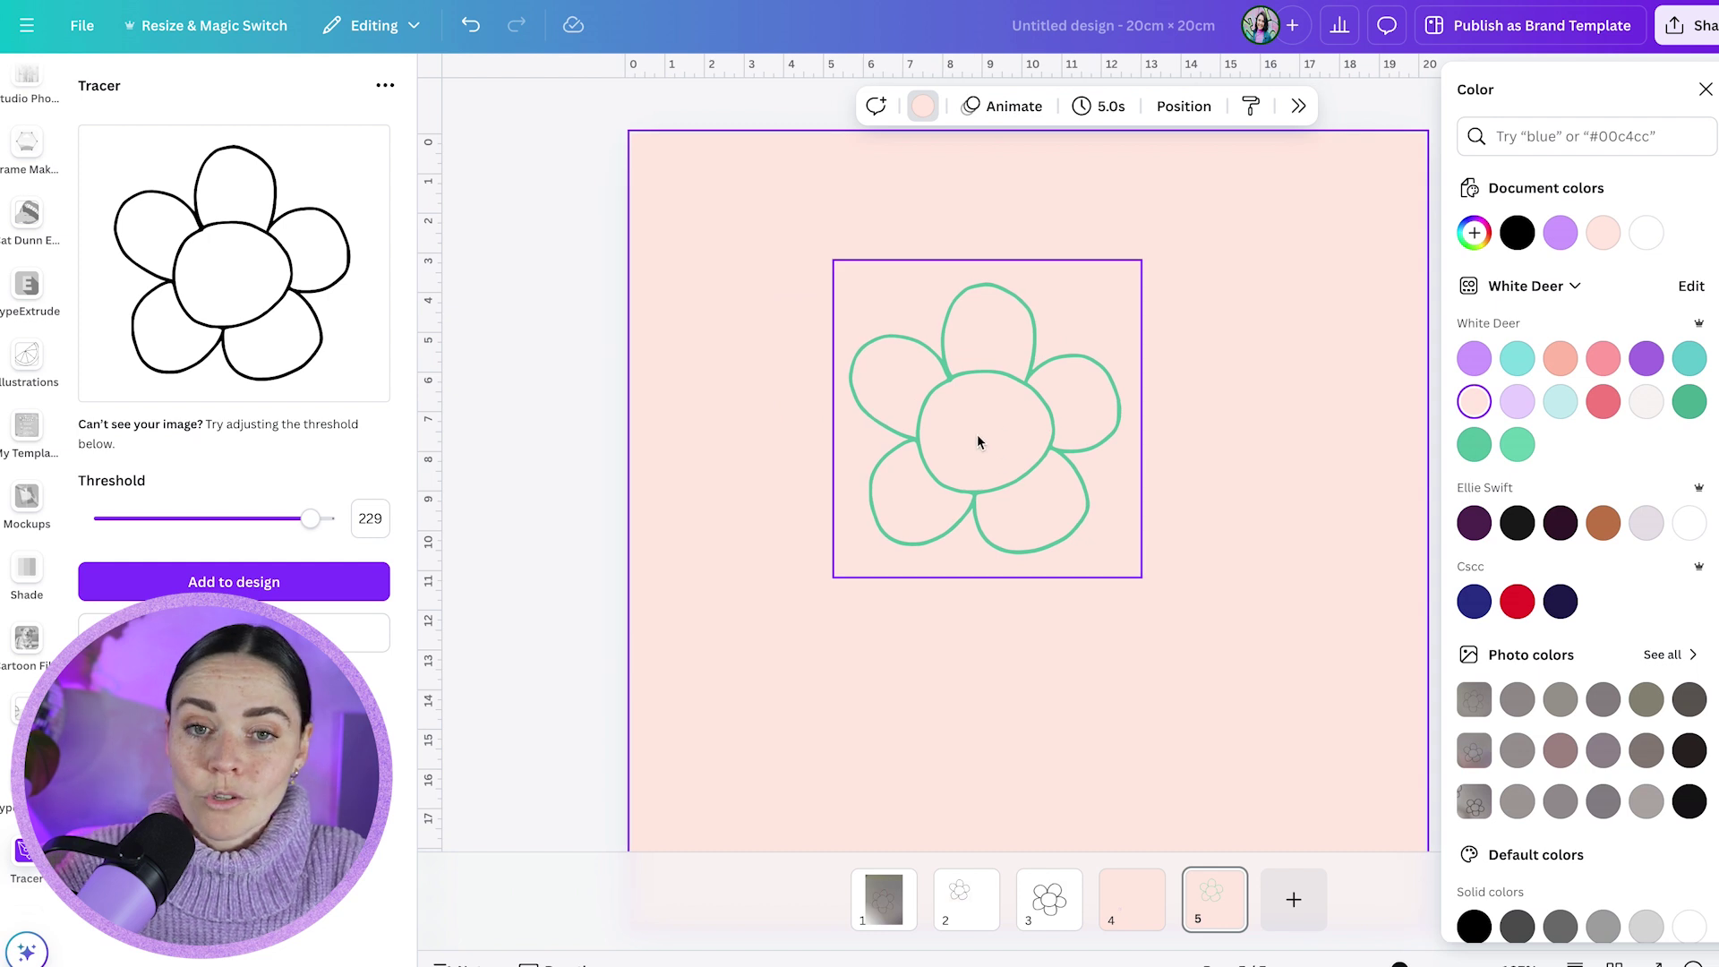
pyautogui.moveTo(978, 441); pyautogui.dragTo(960, 391)
pyautogui.click(707, 485)
# Add a green circle over the flower and send it behind the outline.
pyautogui.press('c')
pyautogui.moveTo(1070, 504); pyautogui.dragTo(1226, 662)
pyautogui.click(1559, 359)
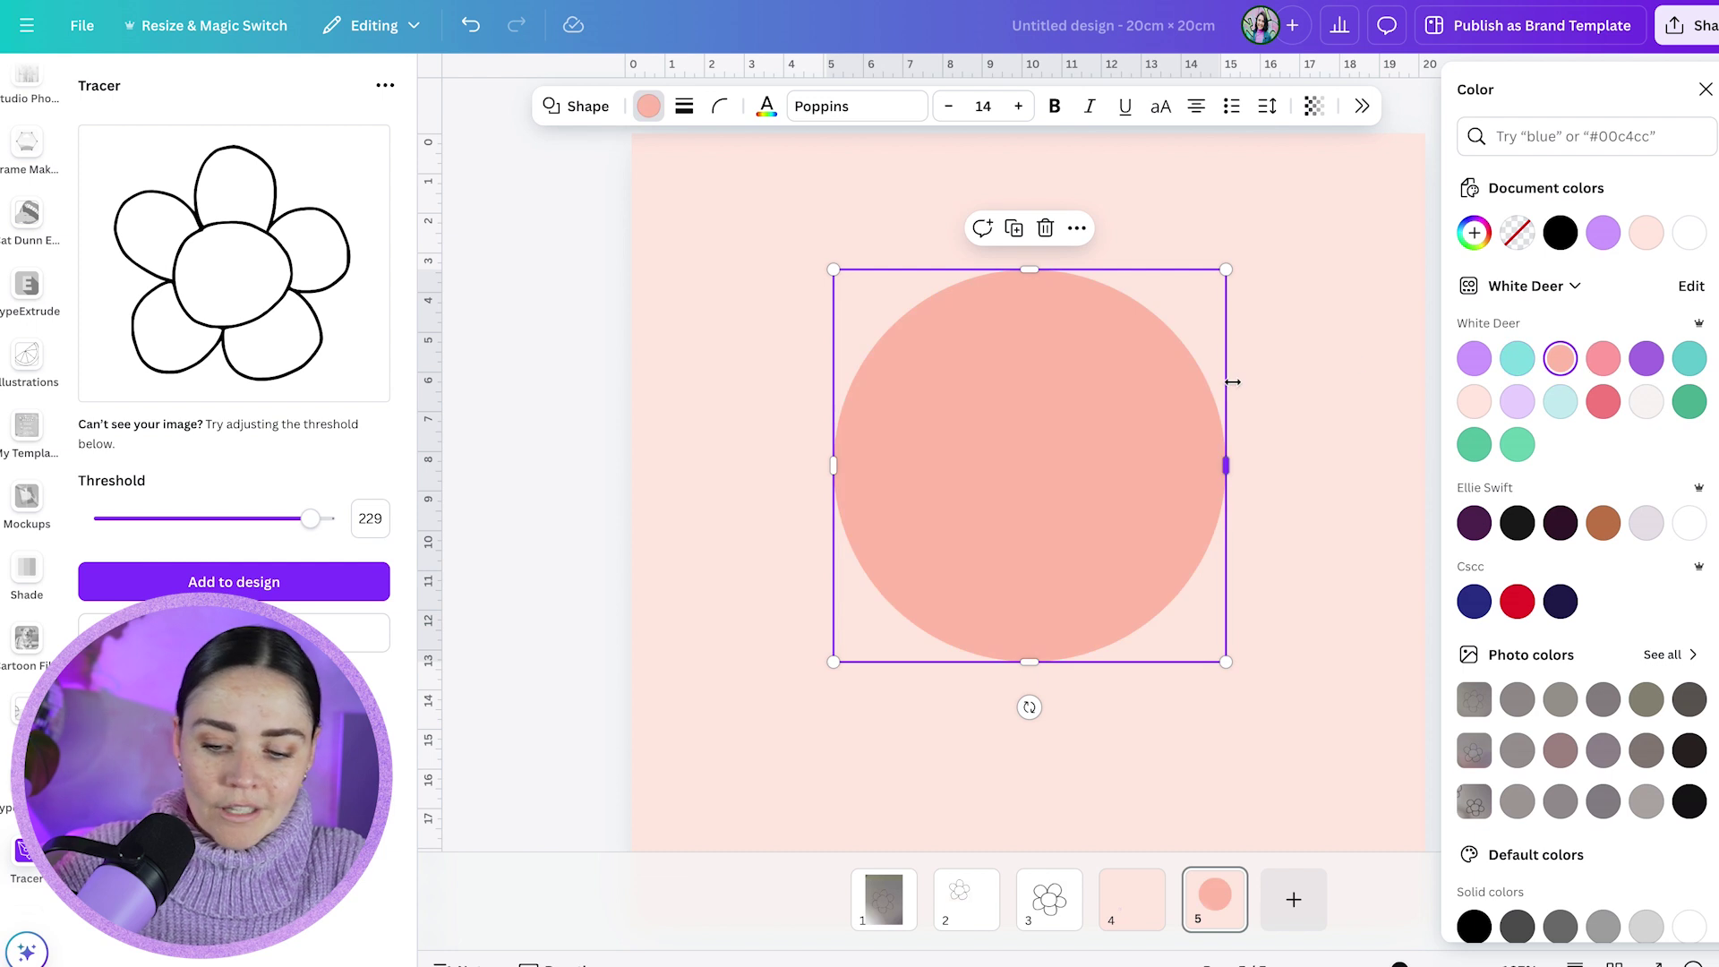
pyautogui.hotkey('ctrl', '[')
pyautogui.click(1284, 474)
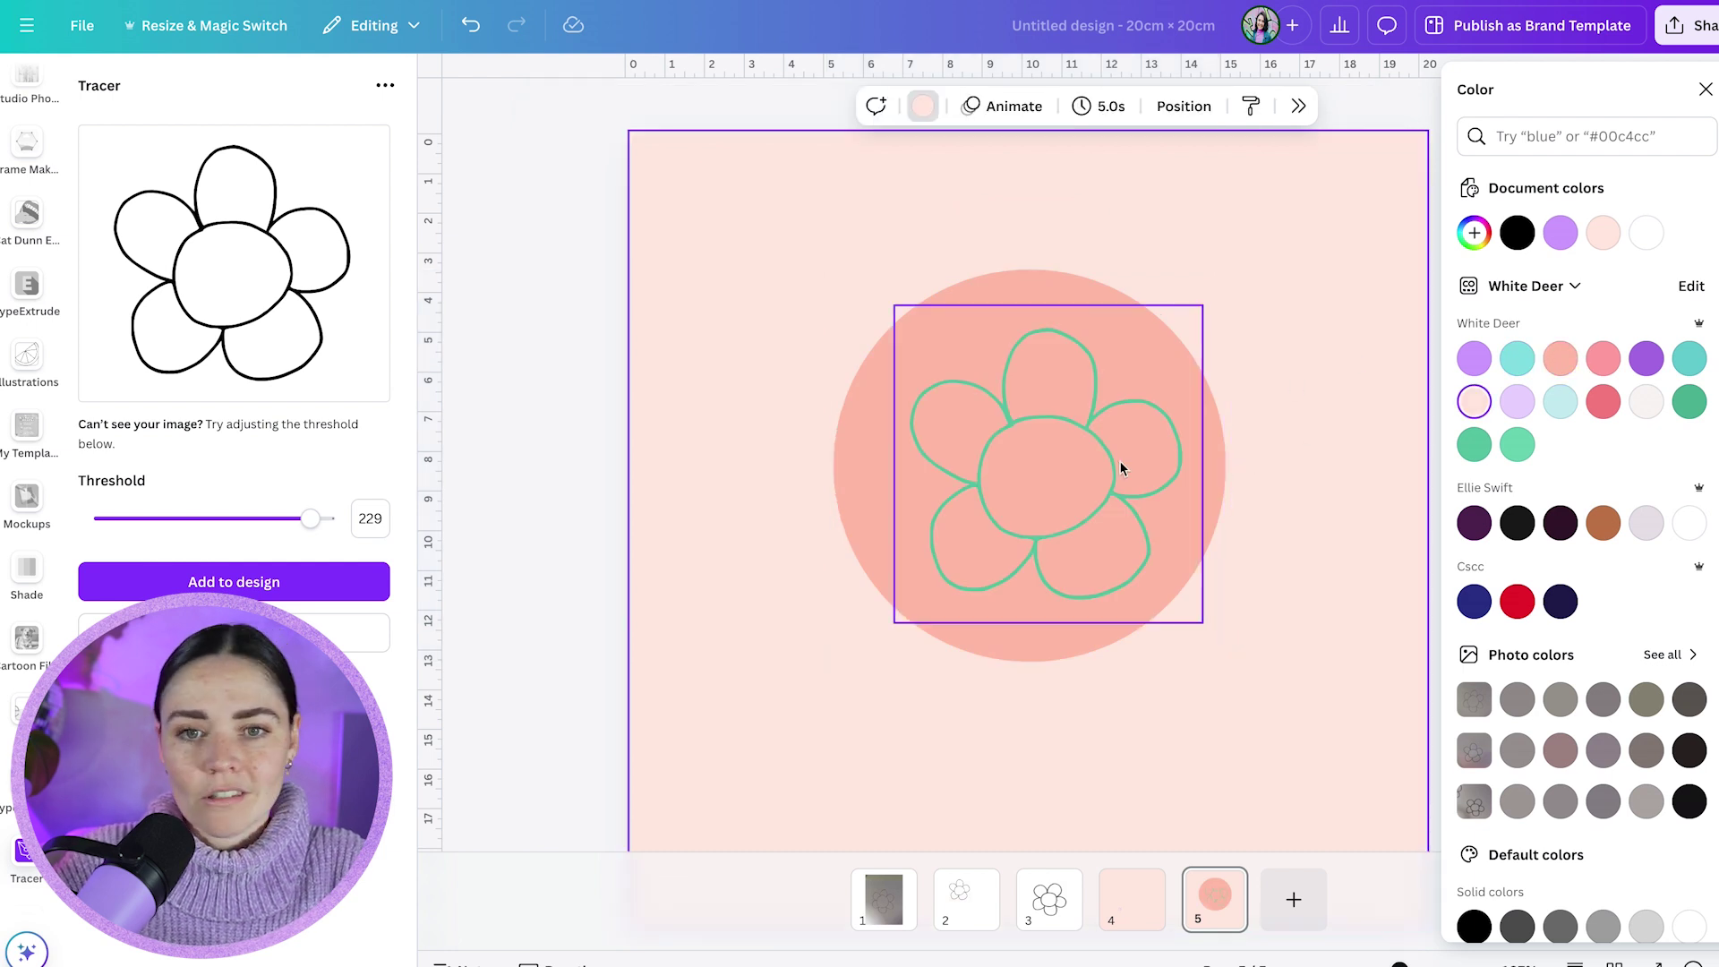
pyautogui.click(1060, 279)
pyautogui.click(1517, 444)
# Give the flower outline a dark green custom colour.
pyautogui.click(1164, 447)
pyautogui.click(1689, 401)
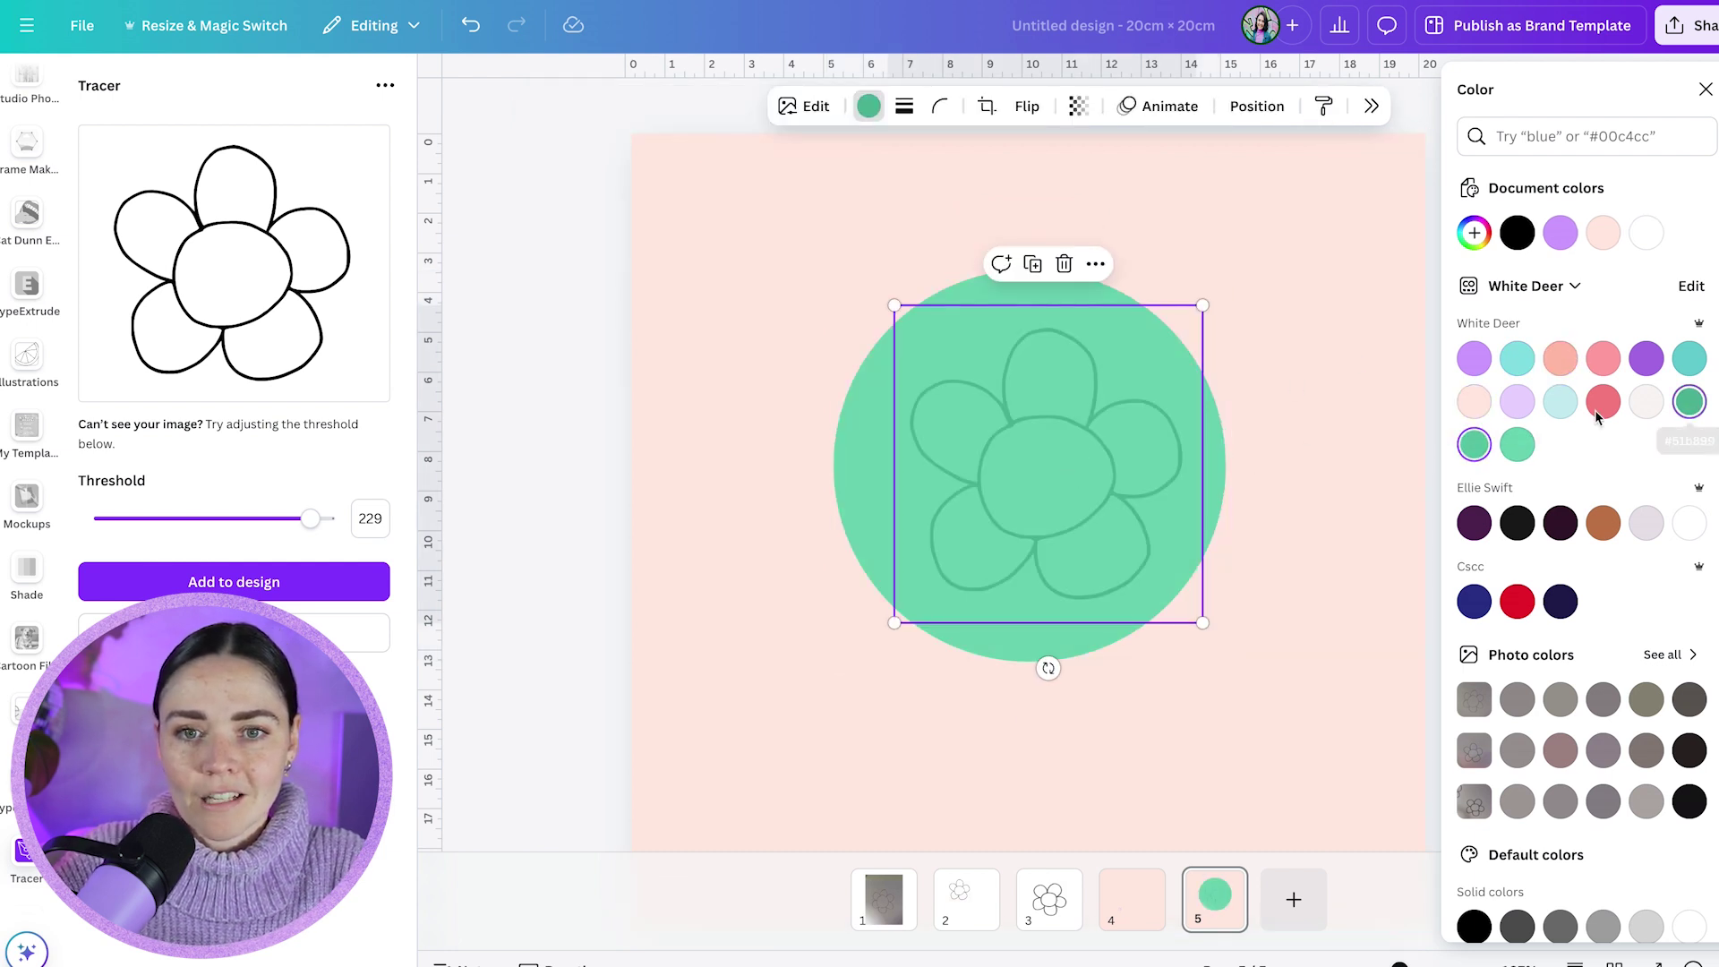
pyautogui.click(869, 107)
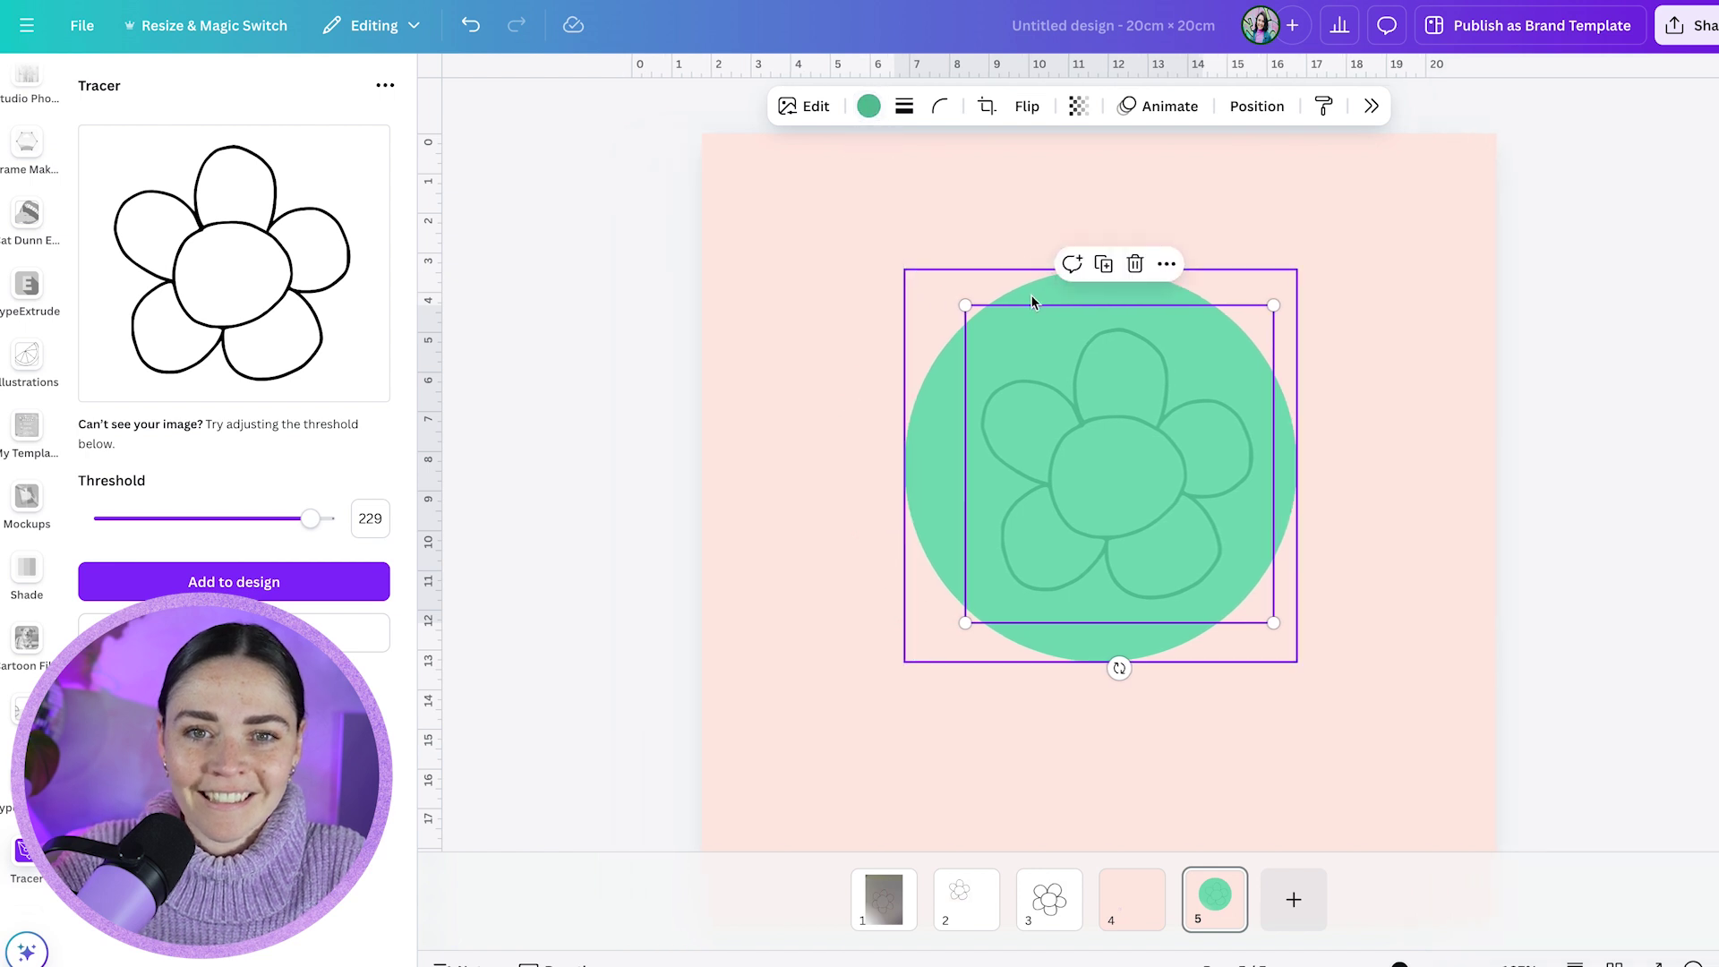
pyautogui.click(868, 108)
pyautogui.click(1474, 233)
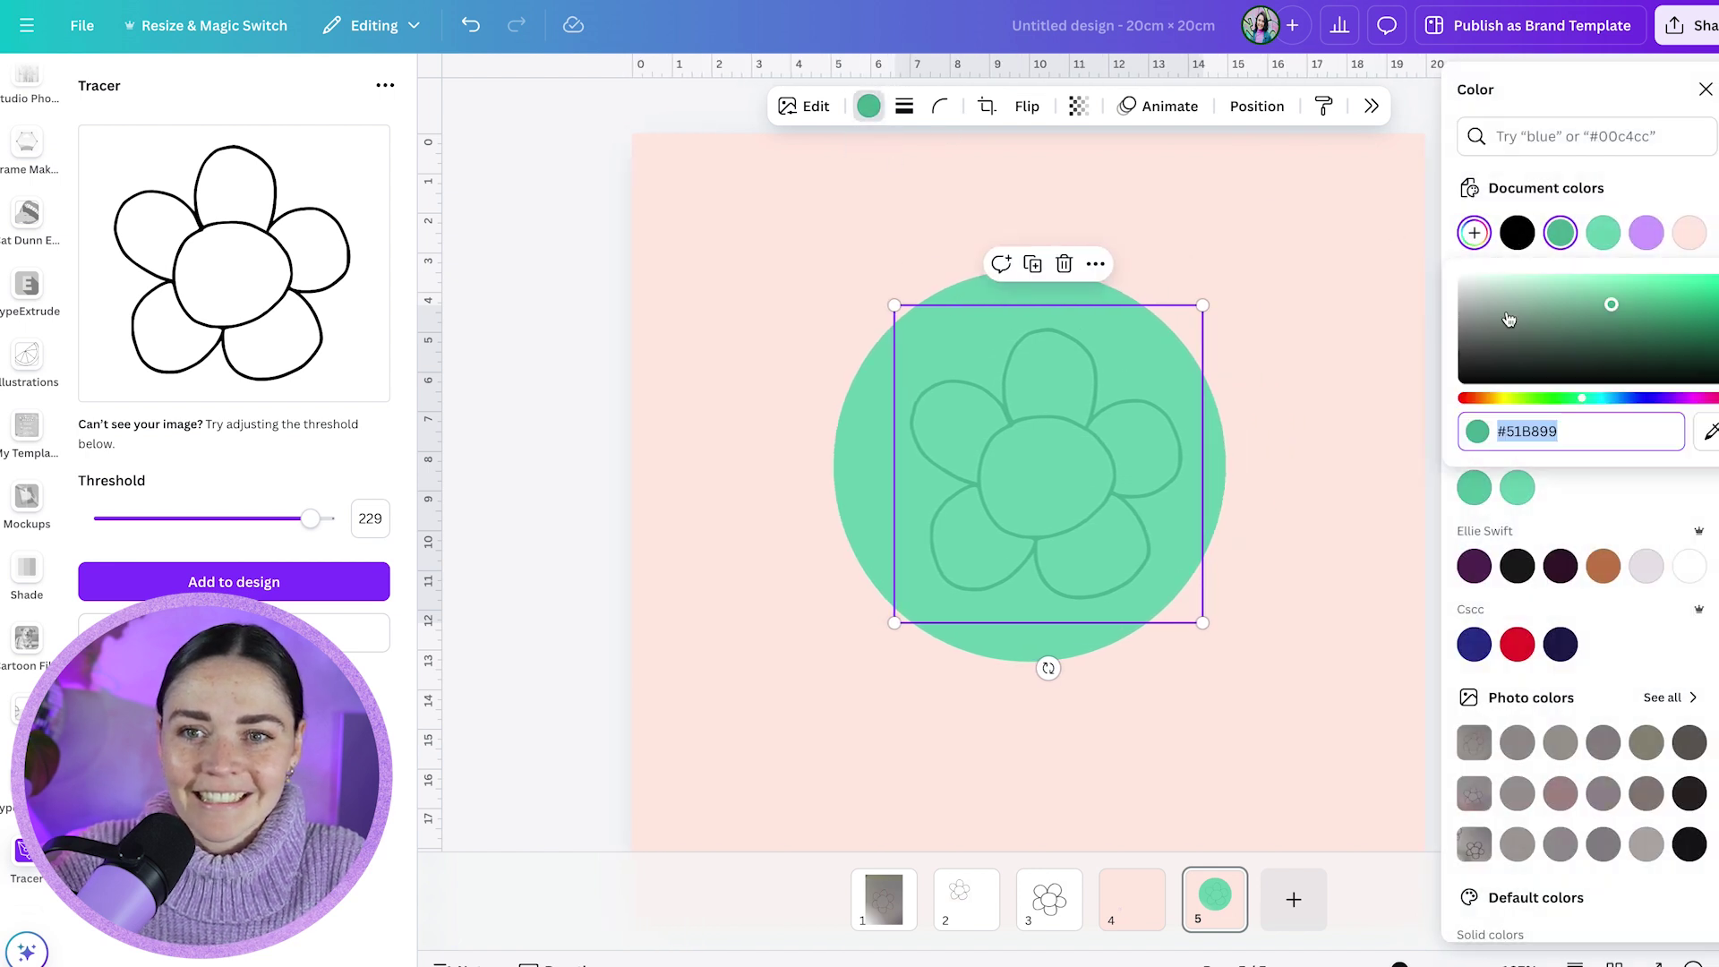
pyautogui.click(1639, 352)
# Enlarge and raise the flower, then shrink the circle and flower together.
pyautogui.moveTo(1204, 622); pyautogui.dragTo(1350, 775)
pyautogui.moveTo(1207, 574); pyautogui.dragTo(1191, 488)
pyautogui.click(1286, 706)
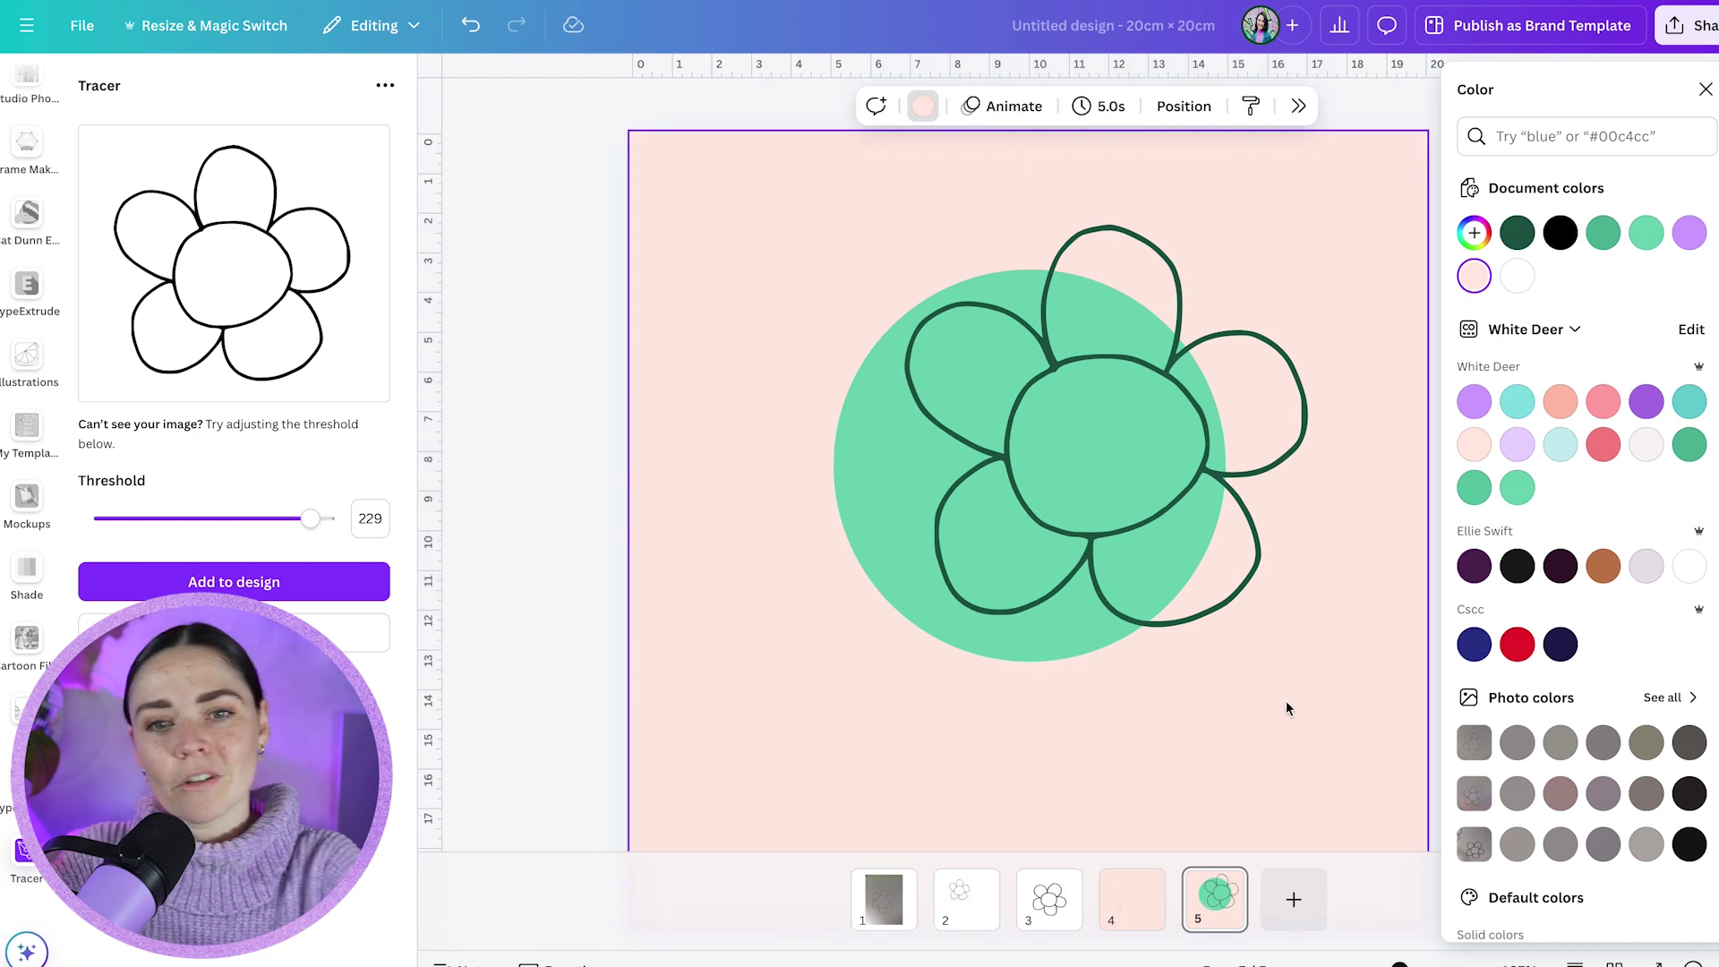
pyautogui.scroll(-3, 1282, 688)
pyautogui.moveTo(1282, 688); pyautogui.dragTo(992, 301)
pyautogui.moveTo(1277, 556); pyautogui.dragTo(1104, 507)
pyautogui.click(1252, 548)
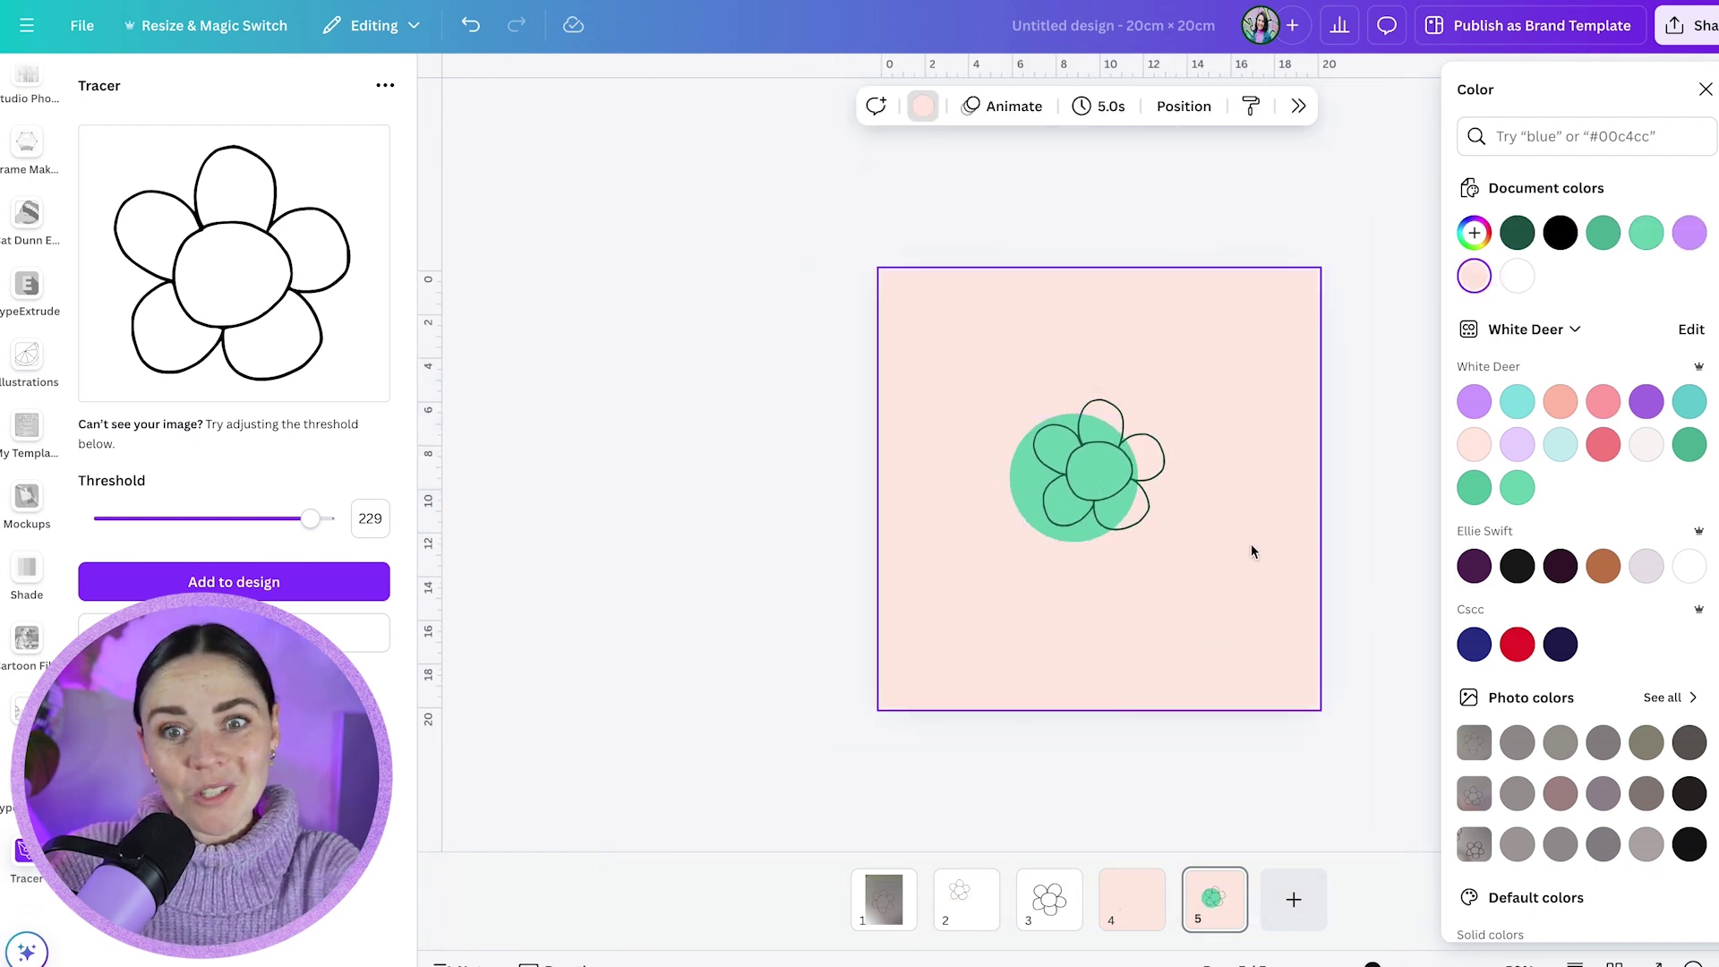
# Add the text 'Flower Club' and colour it with the dark green swatch.
pyautogui.scroll(3, 1319, 544)
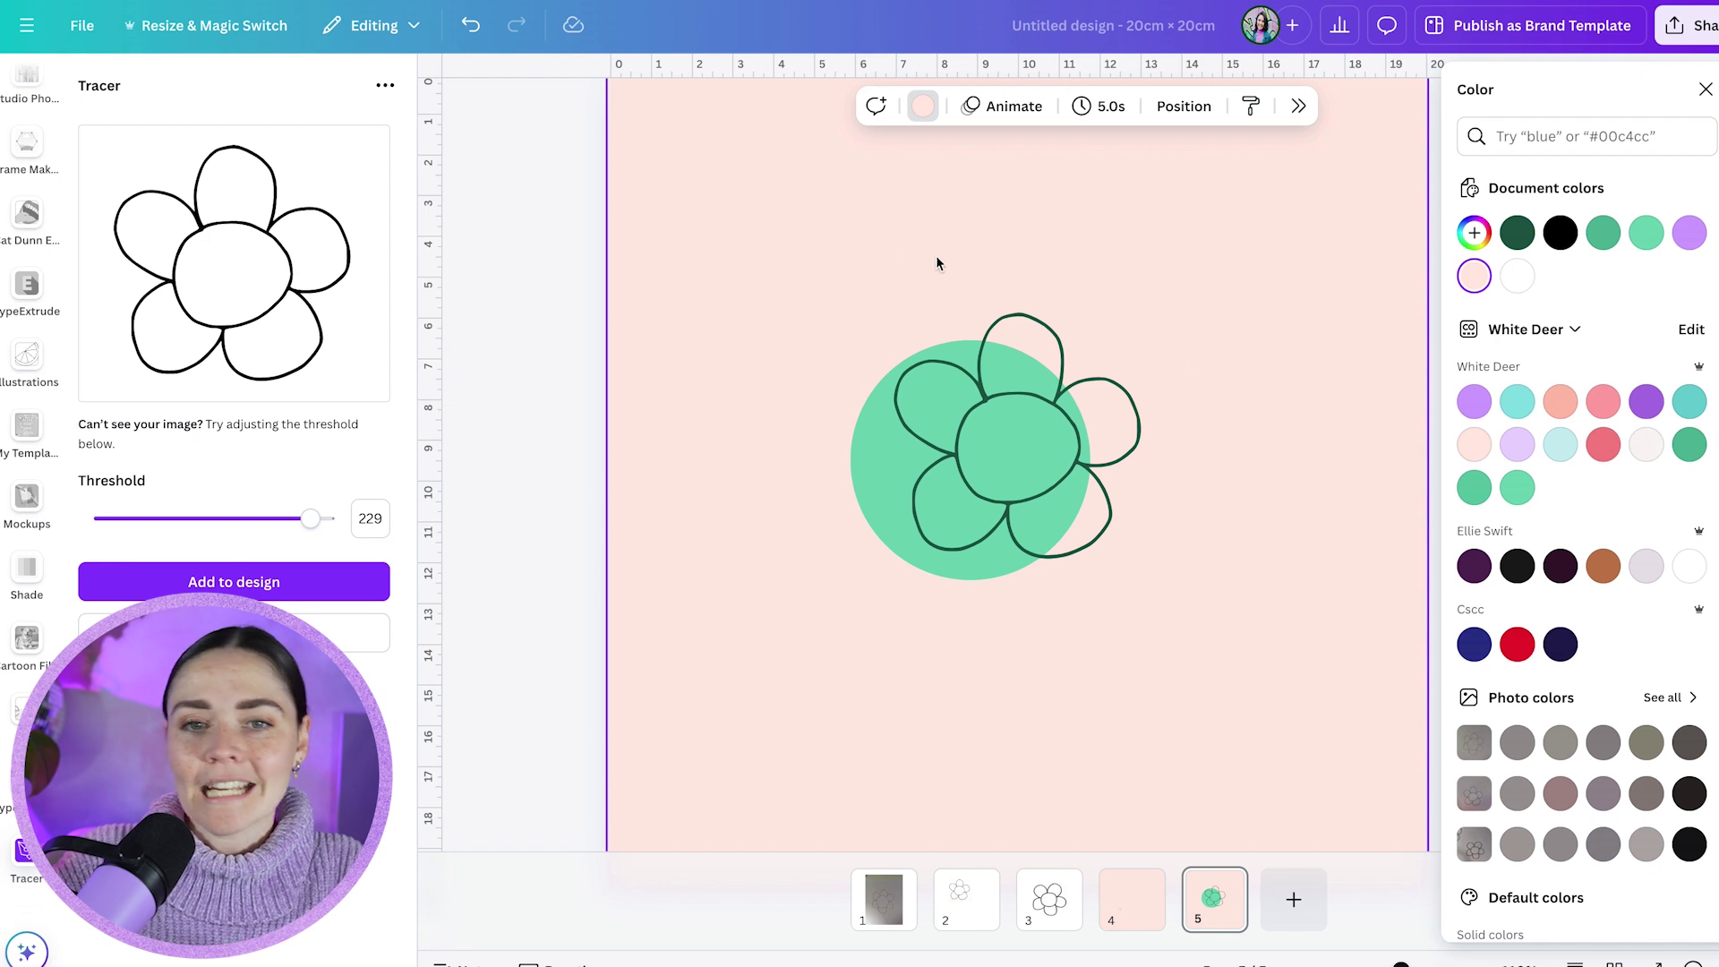
pyautogui.write('tF')
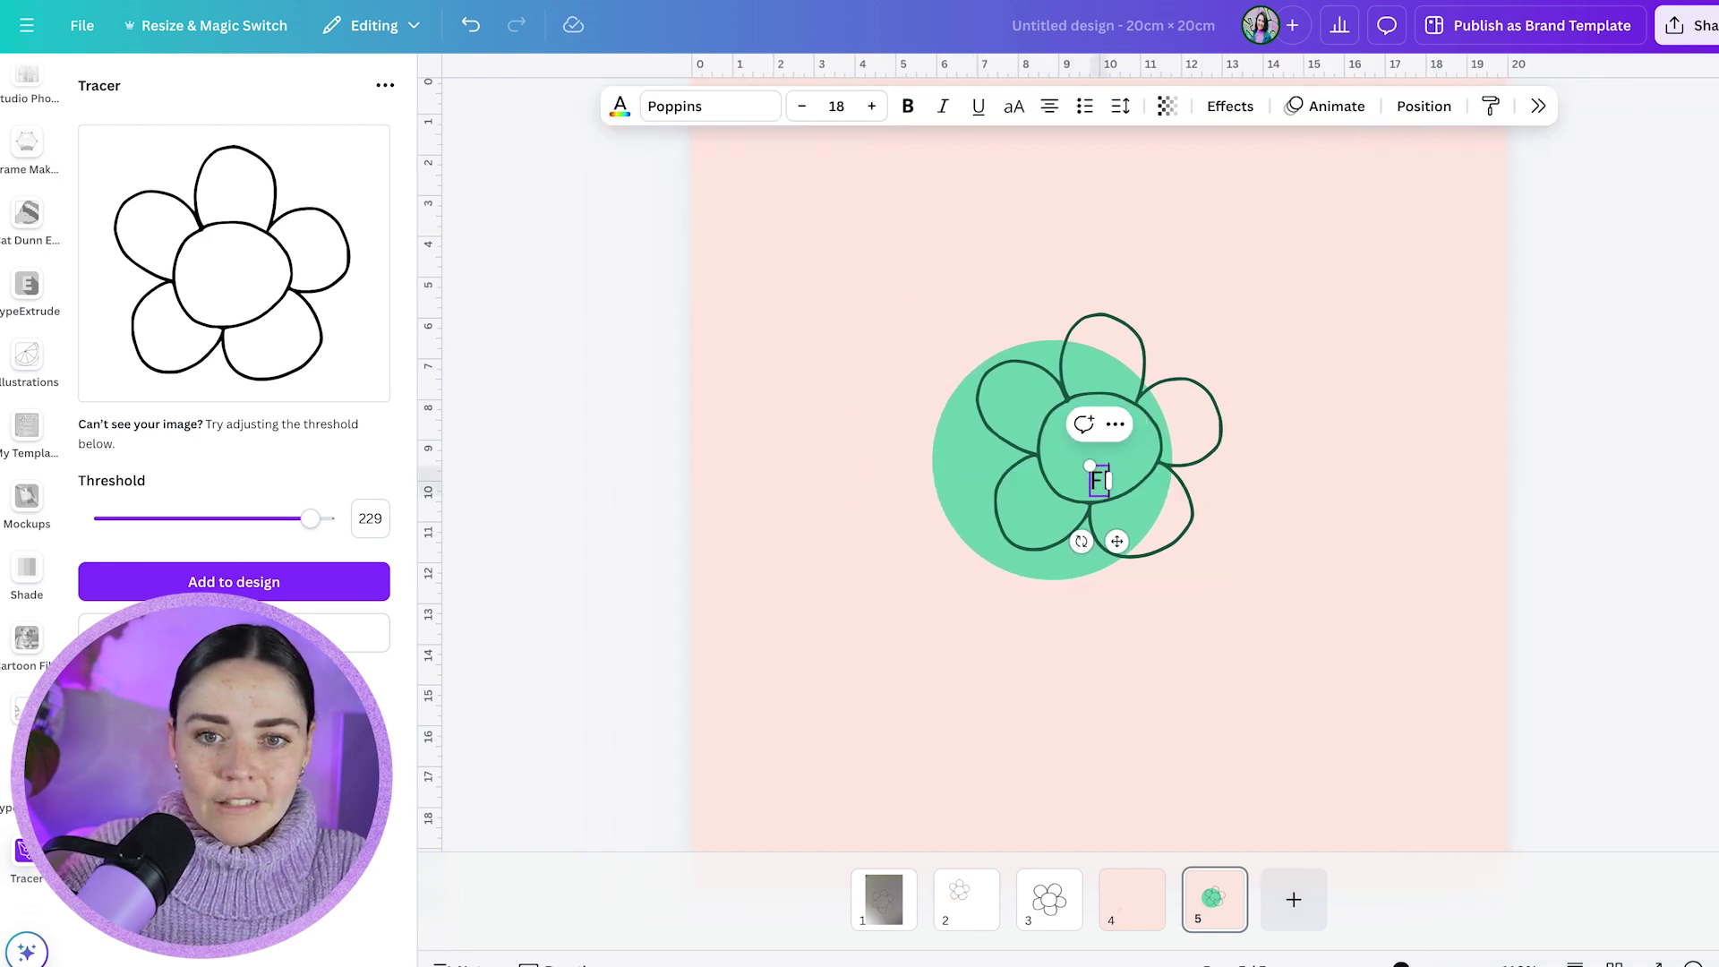
pyautogui.write('lower Cly')
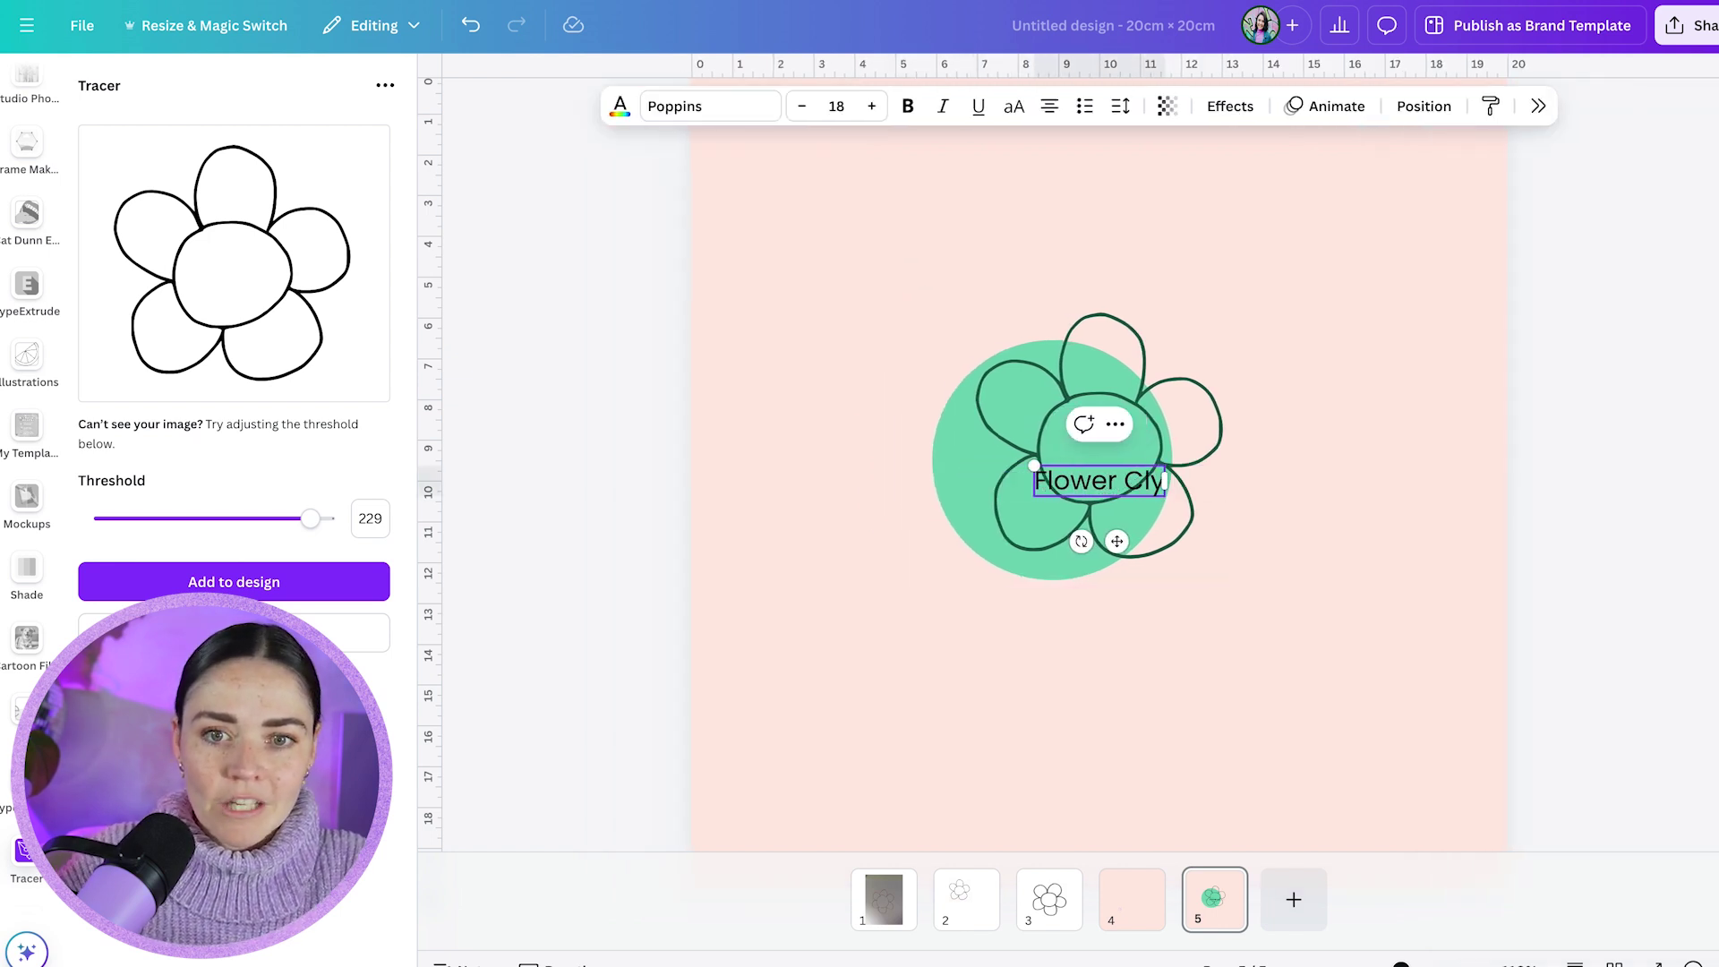
pyautogui.press('BackSpace')
pyautogui.write('ub')
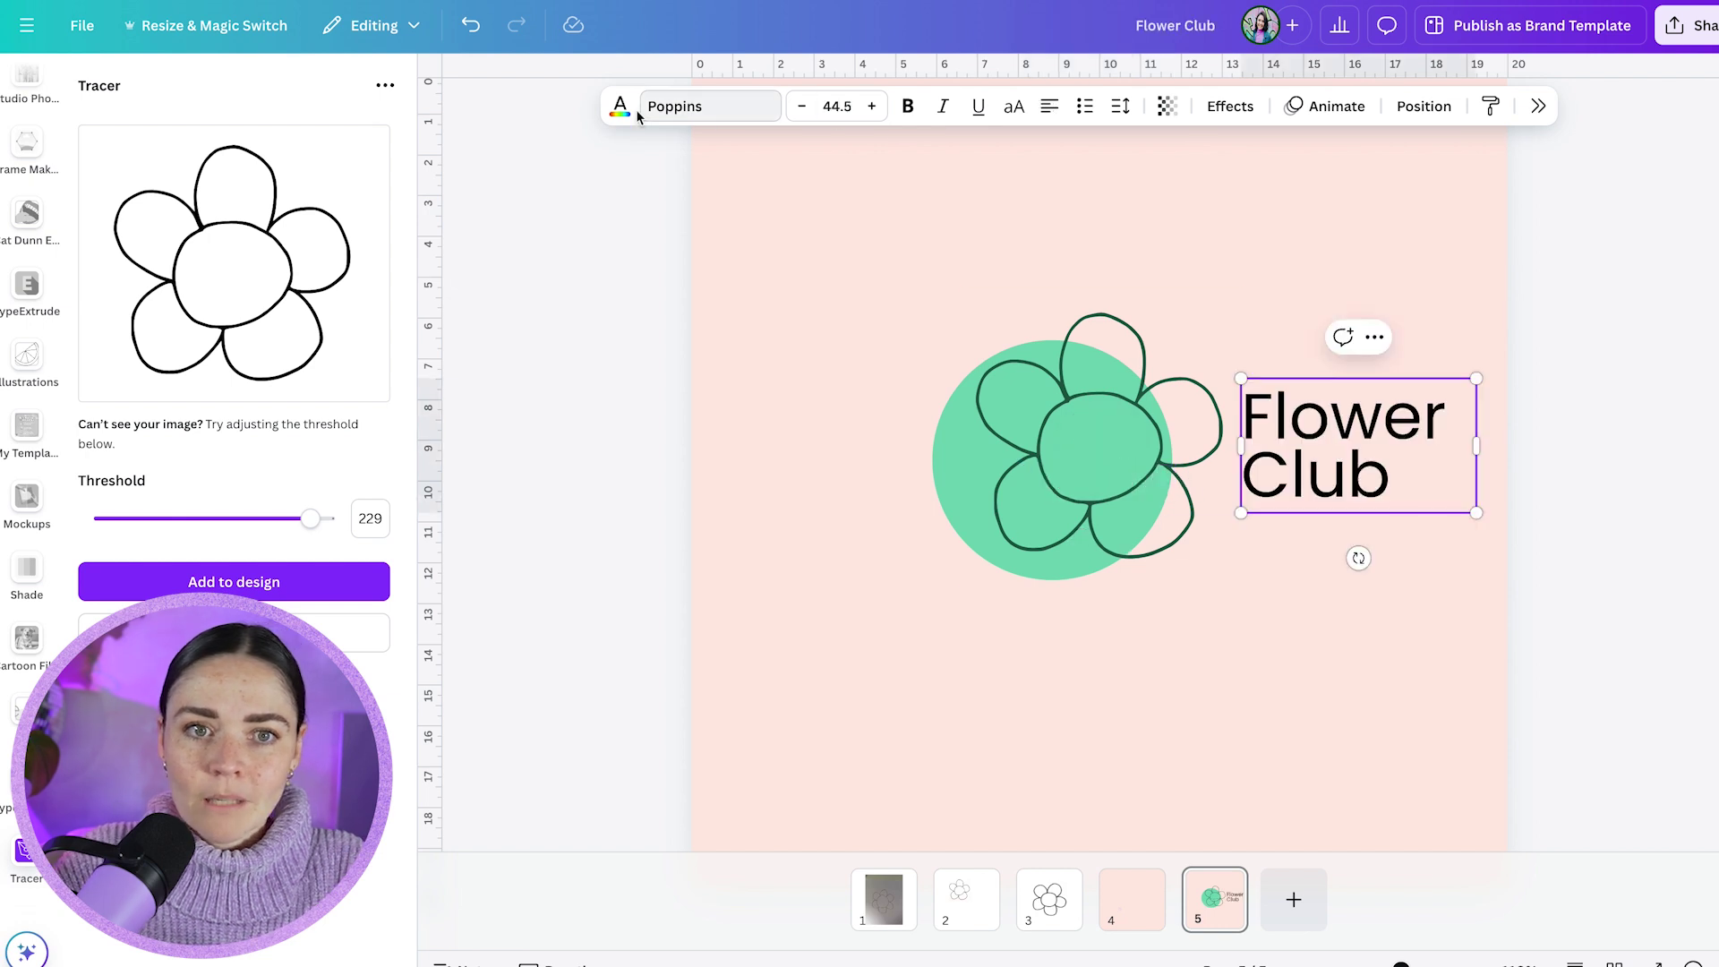
pyautogui.click(619, 105)
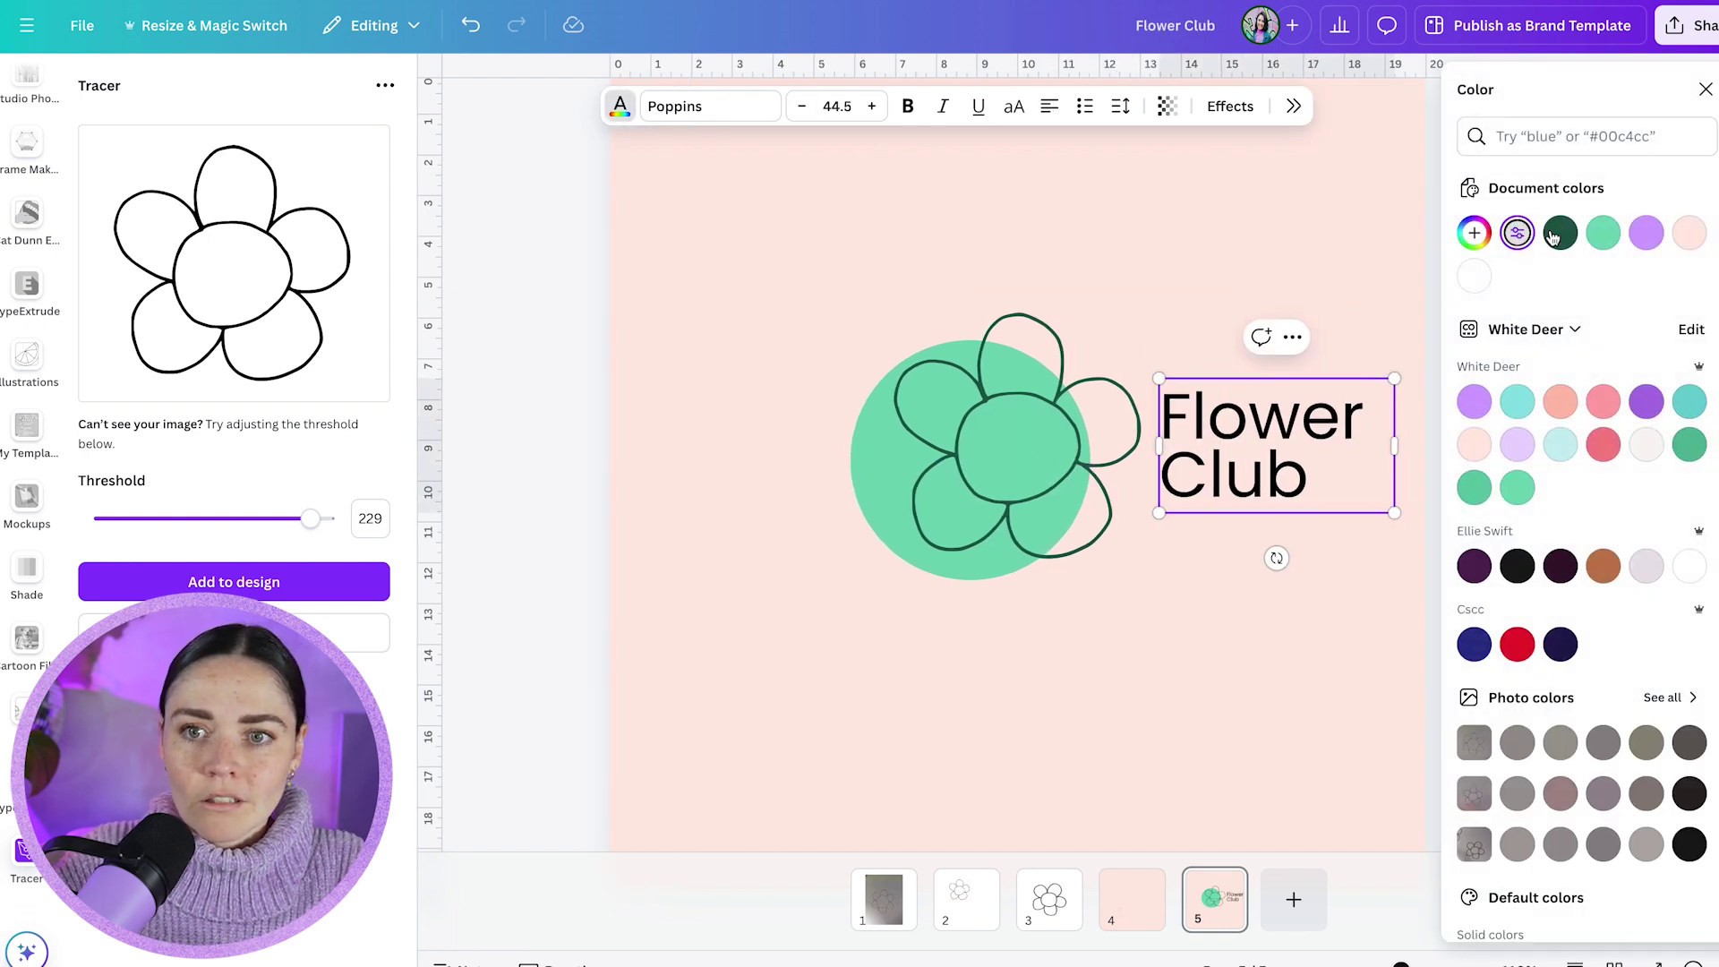
pyautogui.click(1557, 234)
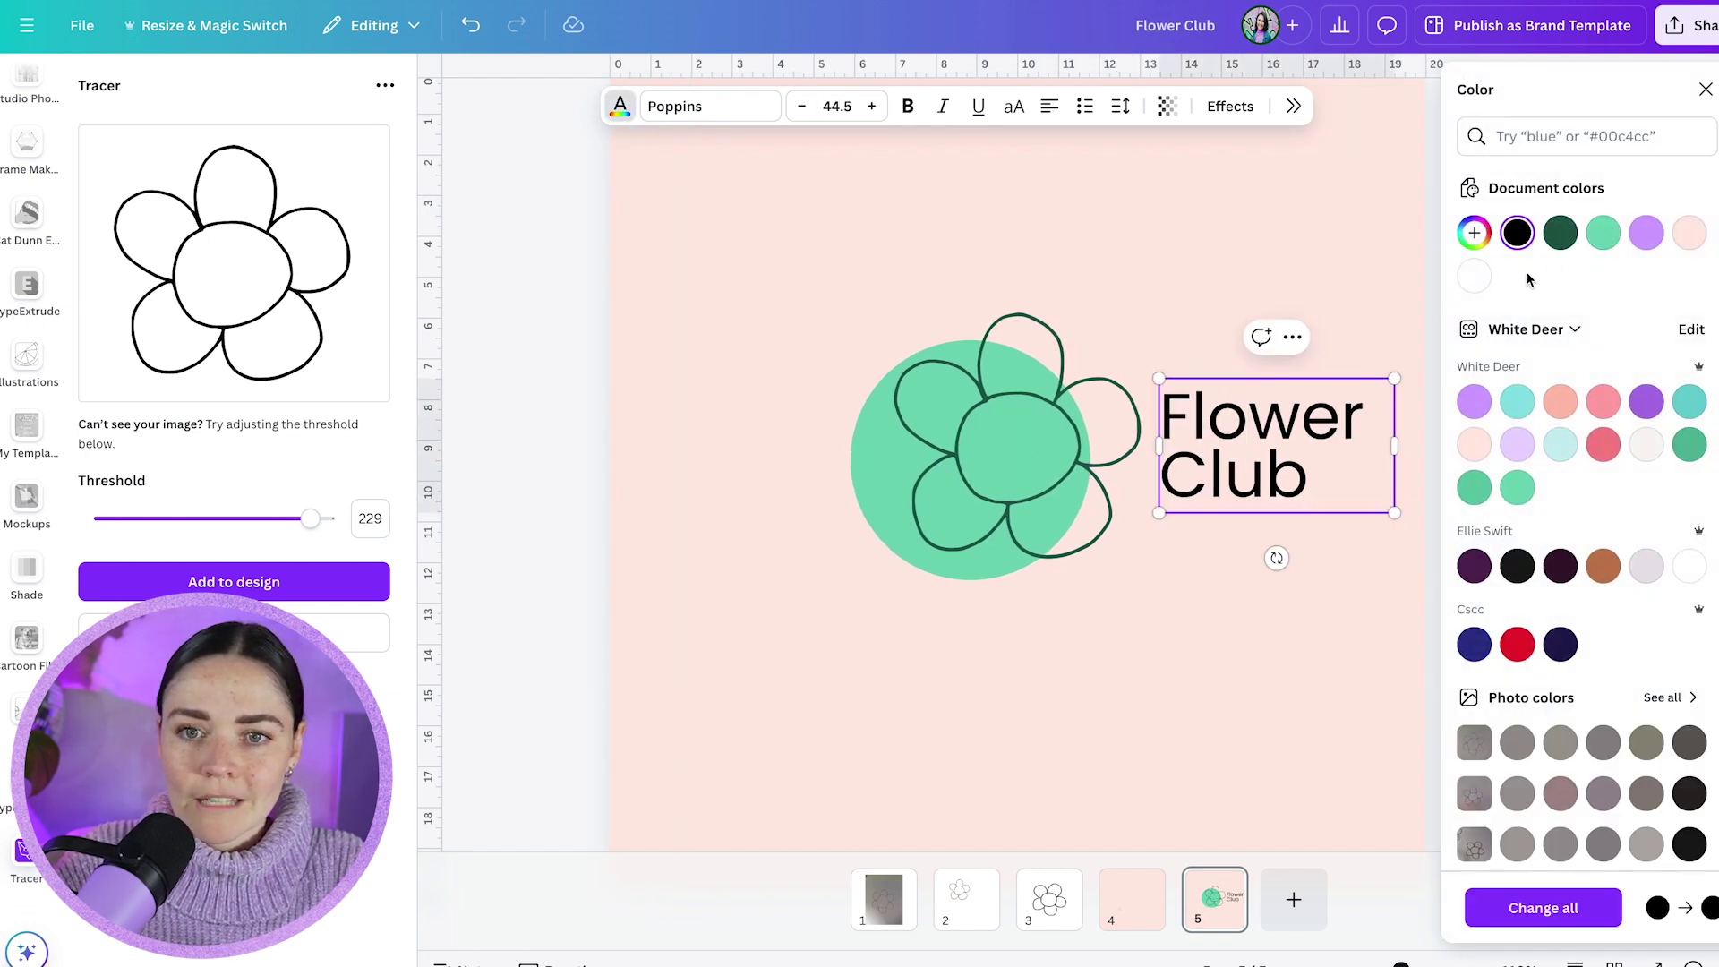
pyautogui.click(1560, 235)
pyautogui.click(1331, 254)
# Shrink and centre the flower-and-text logo, and make the page background white.
pyautogui.hotkey('ctrl', 'a')
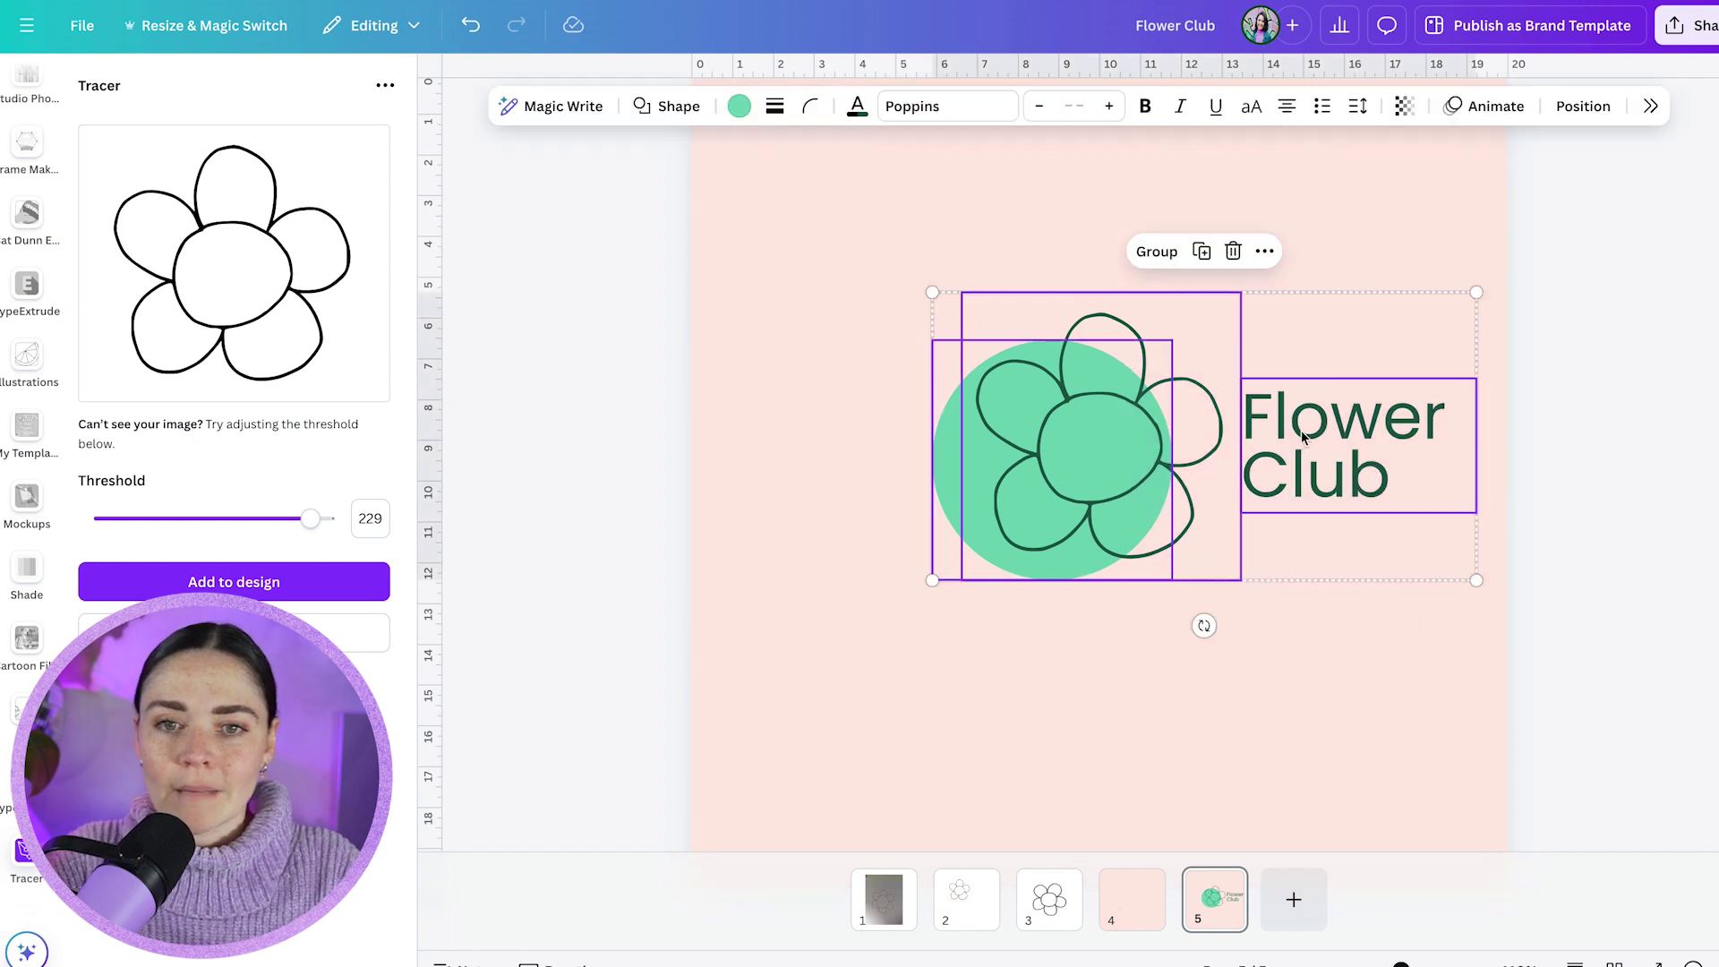
pyautogui.moveTo(1303, 436); pyautogui.dragTo(1168, 436)
pyautogui.moveTo(1335, 292); pyautogui.dragTo(1293, 326)
pyautogui.moveTo(1245, 445); pyautogui.dragTo(1290, 445)
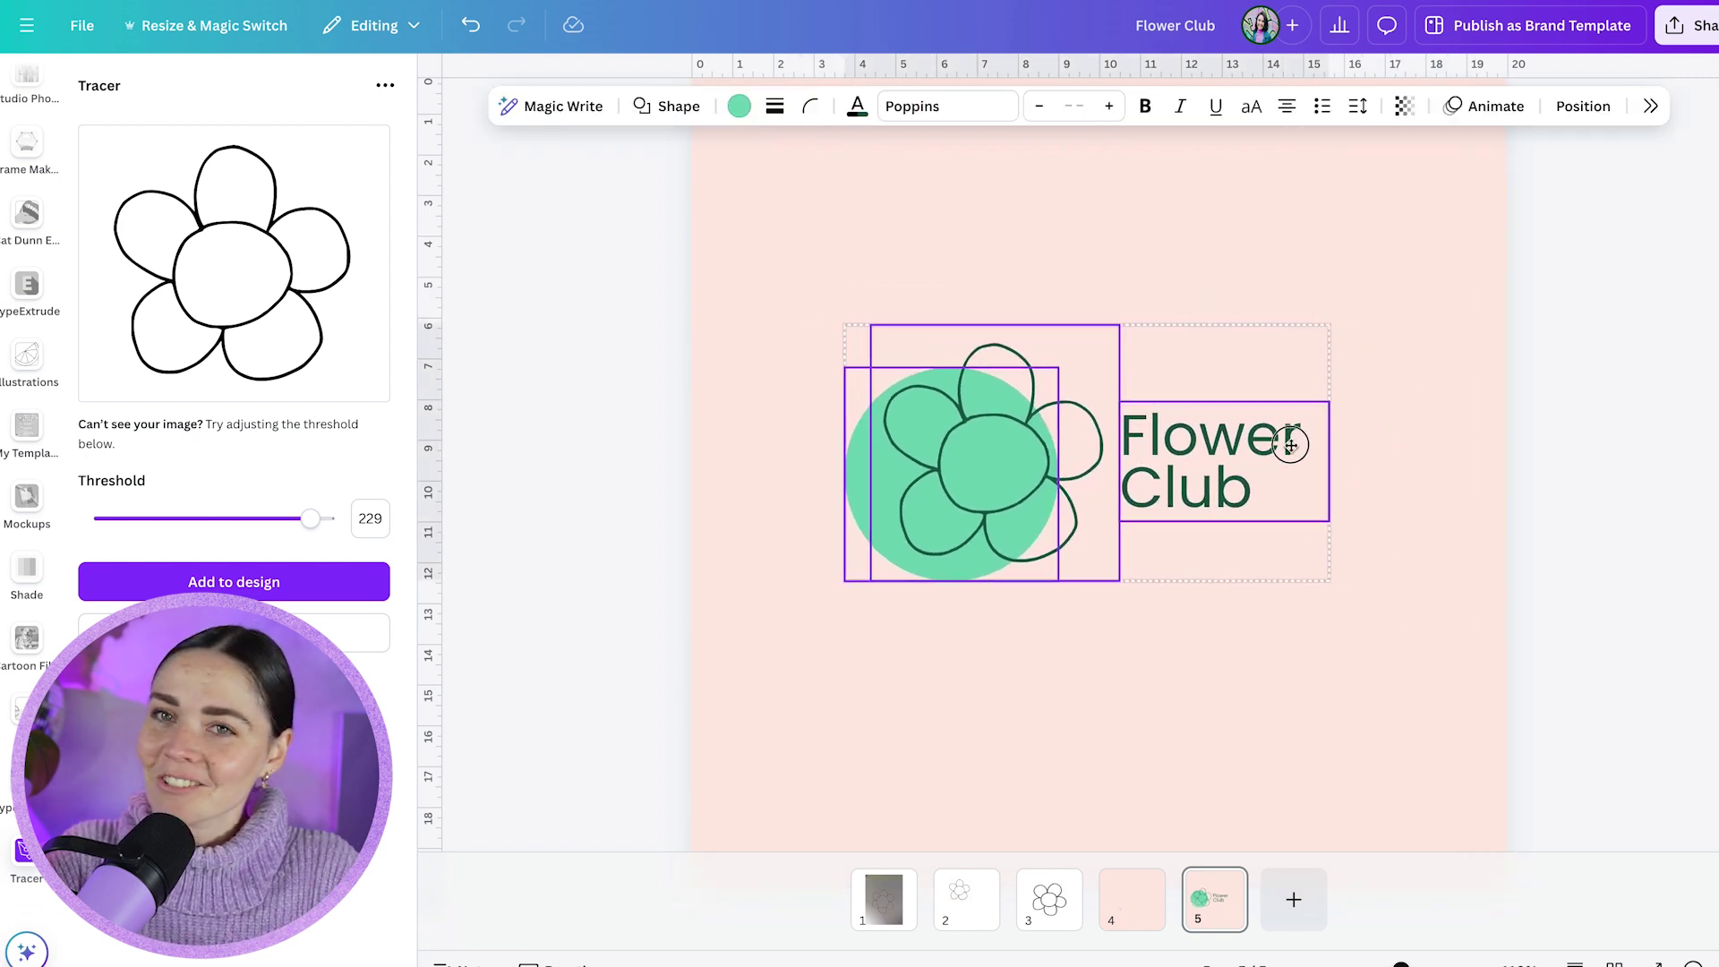
pyautogui.click(1410, 568)
pyautogui.scroll(-2, 1415, 562)
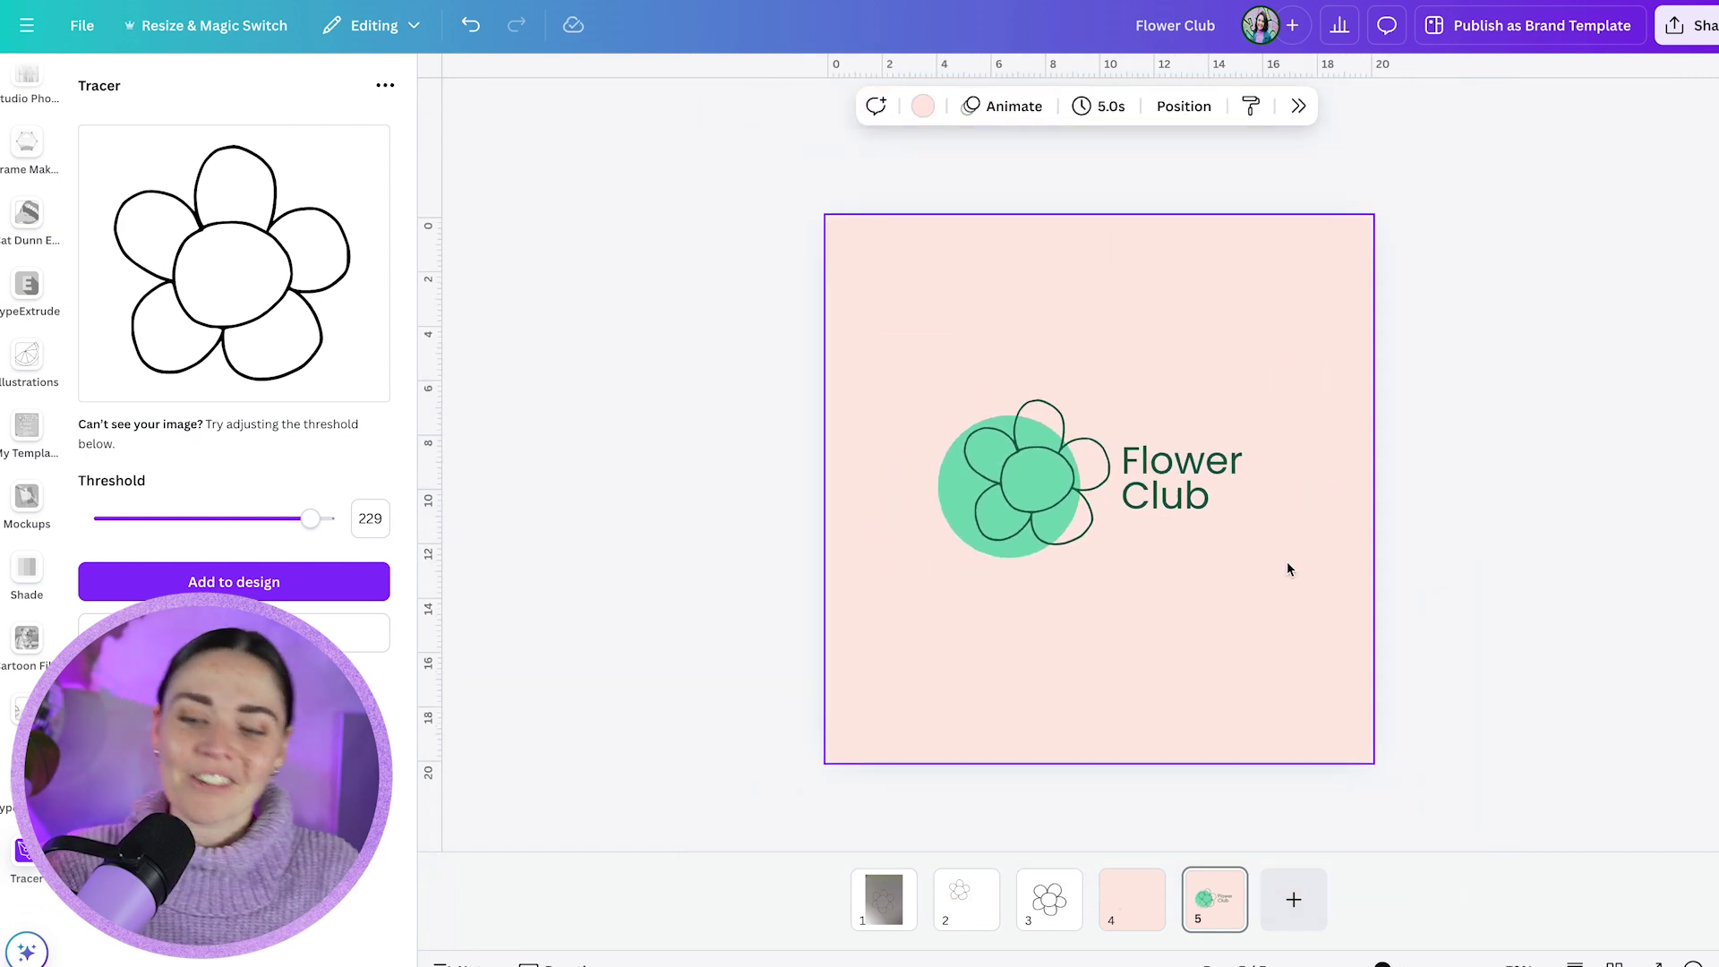
pyautogui.press('Delete')
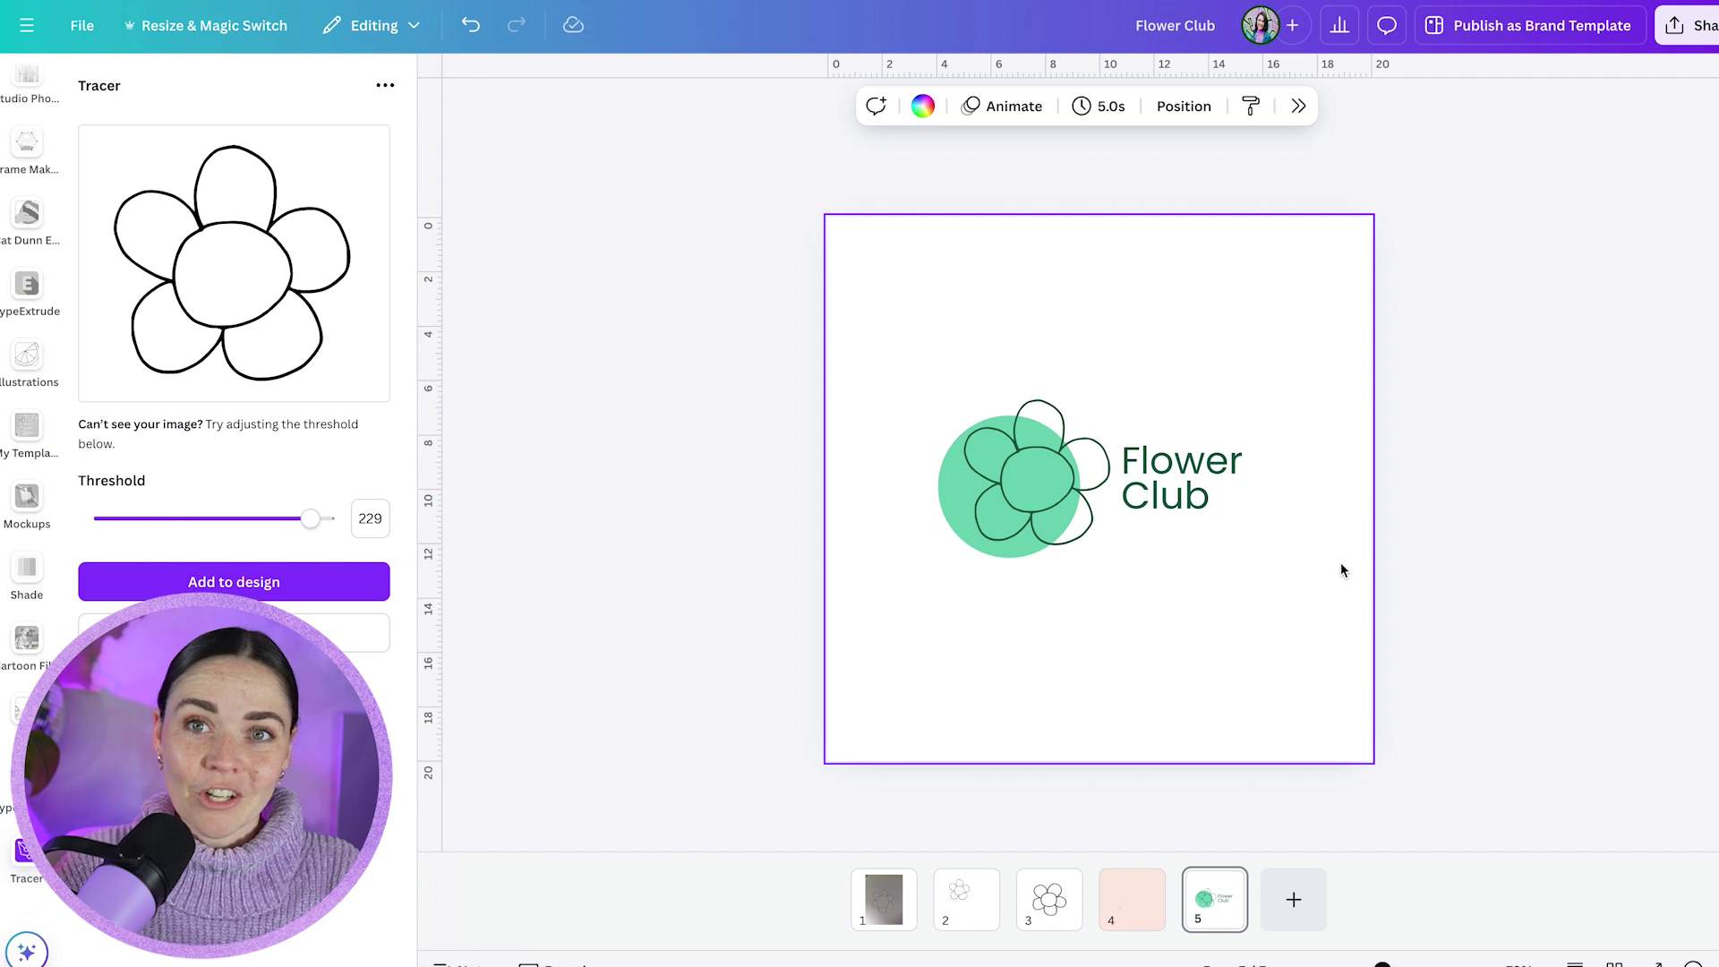
pyautogui.hotkey('ctrl', 'a')
# Scale the Flower Club logo down and move it to the lower centre of page 5.
pyautogui.moveTo(1260, 388); pyautogui.dragTo(1164, 723)
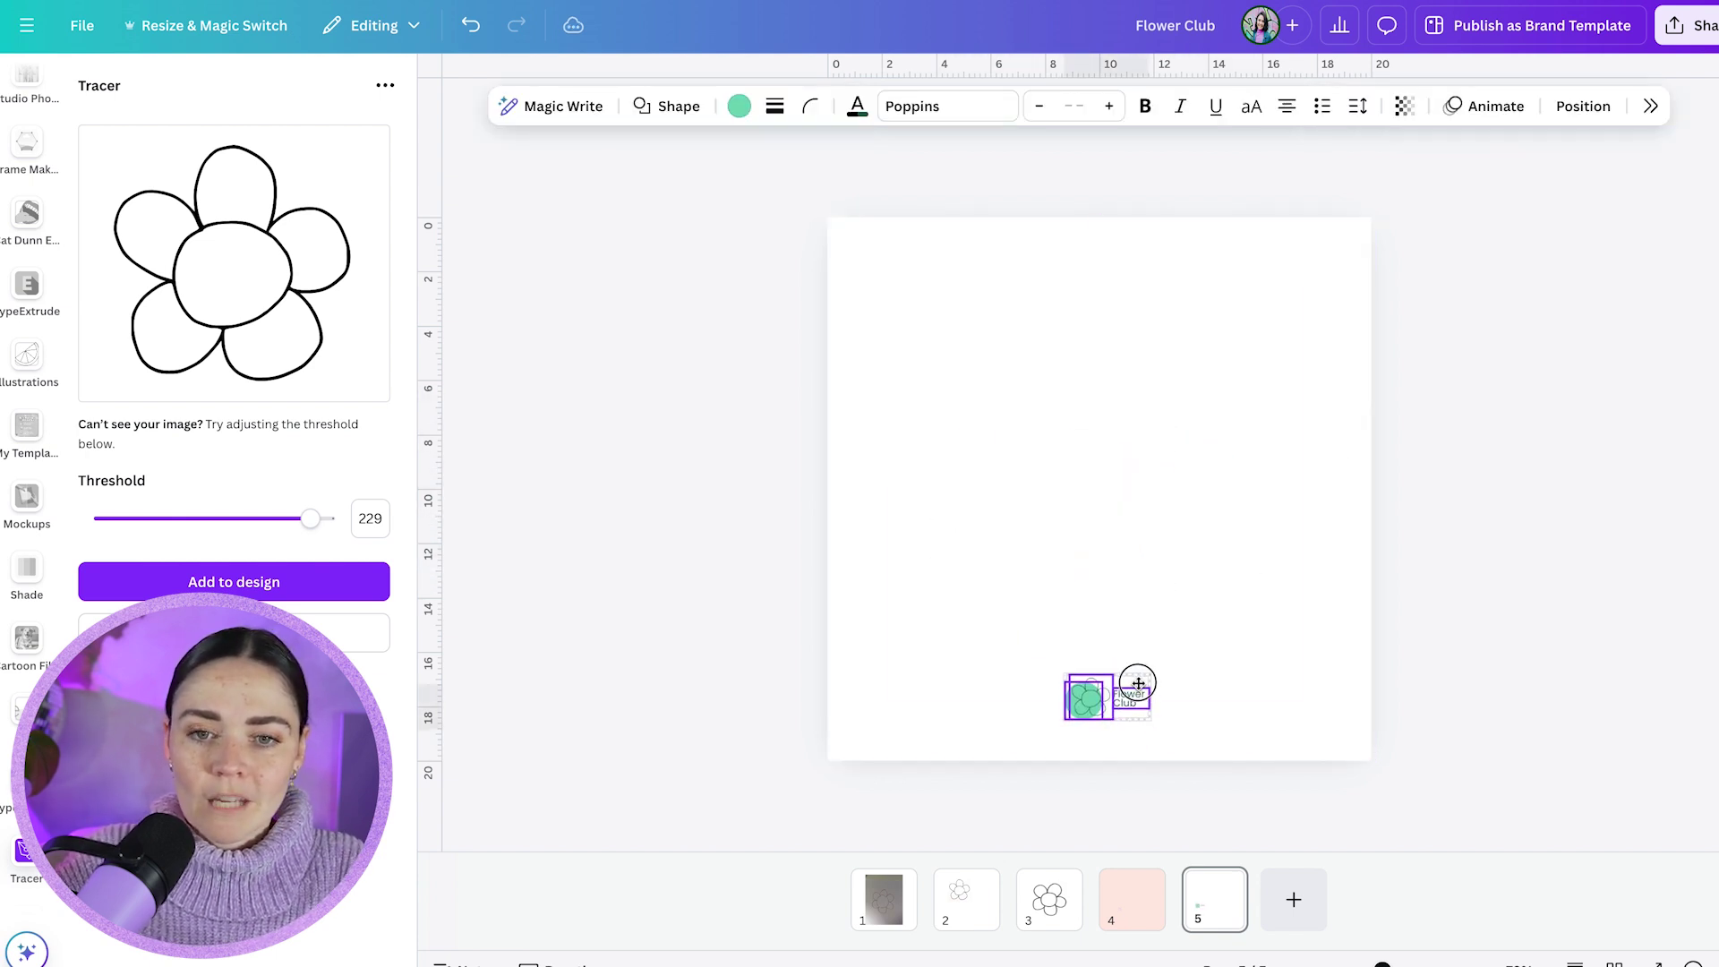
pyautogui.click(1191, 732)
pyautogui.scroll(5, 1173, 735)
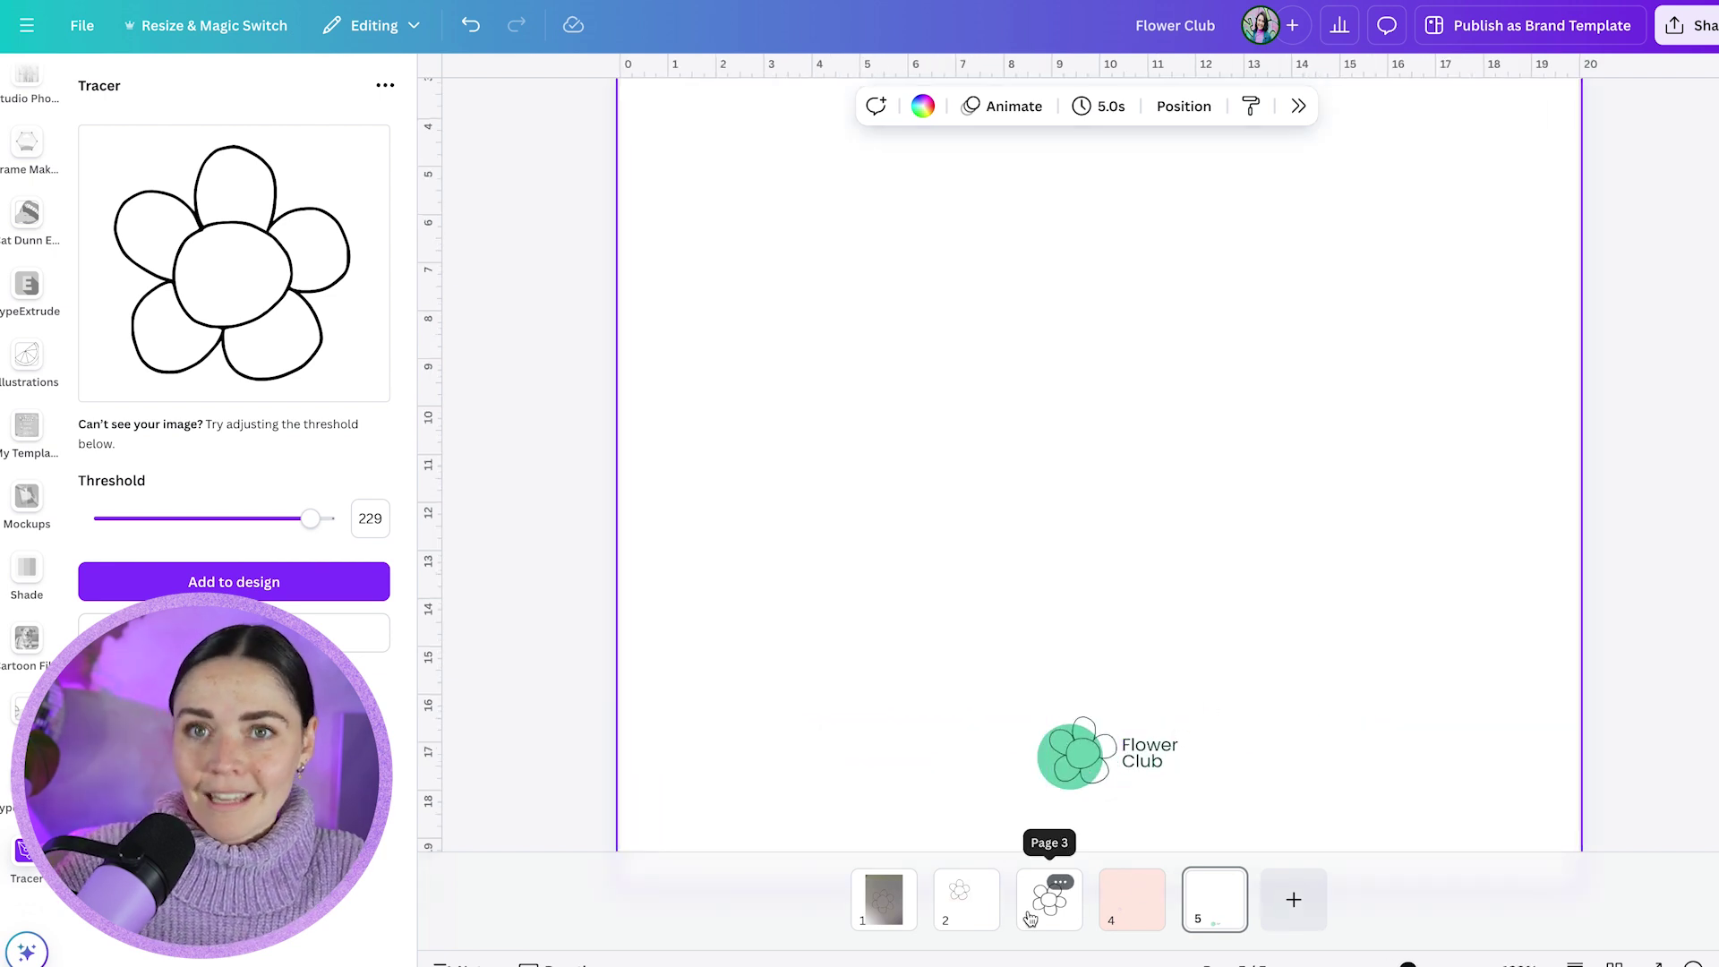
pyautogui.scroll(5, 1172, 761)
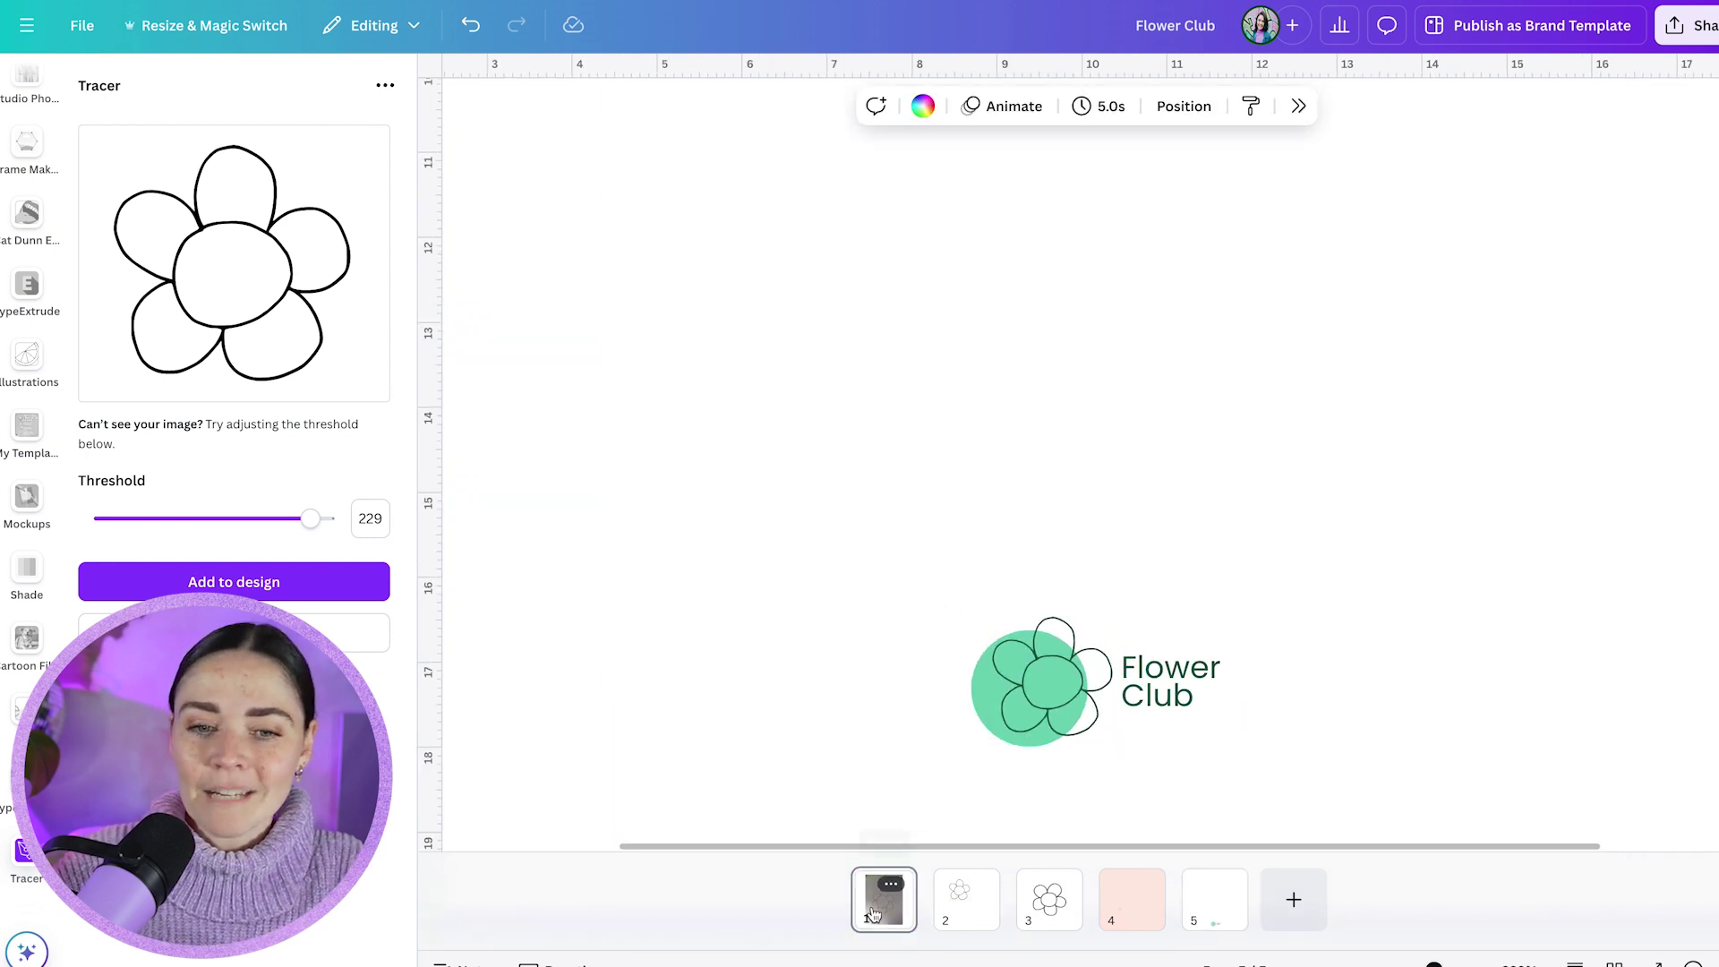
# Crop the page 1 photo down around the pencil flower.
pyautogui.click(884, 900)
pyautogui.moveTo(1003, 436); pyautogui.dragTo(1018, 486)
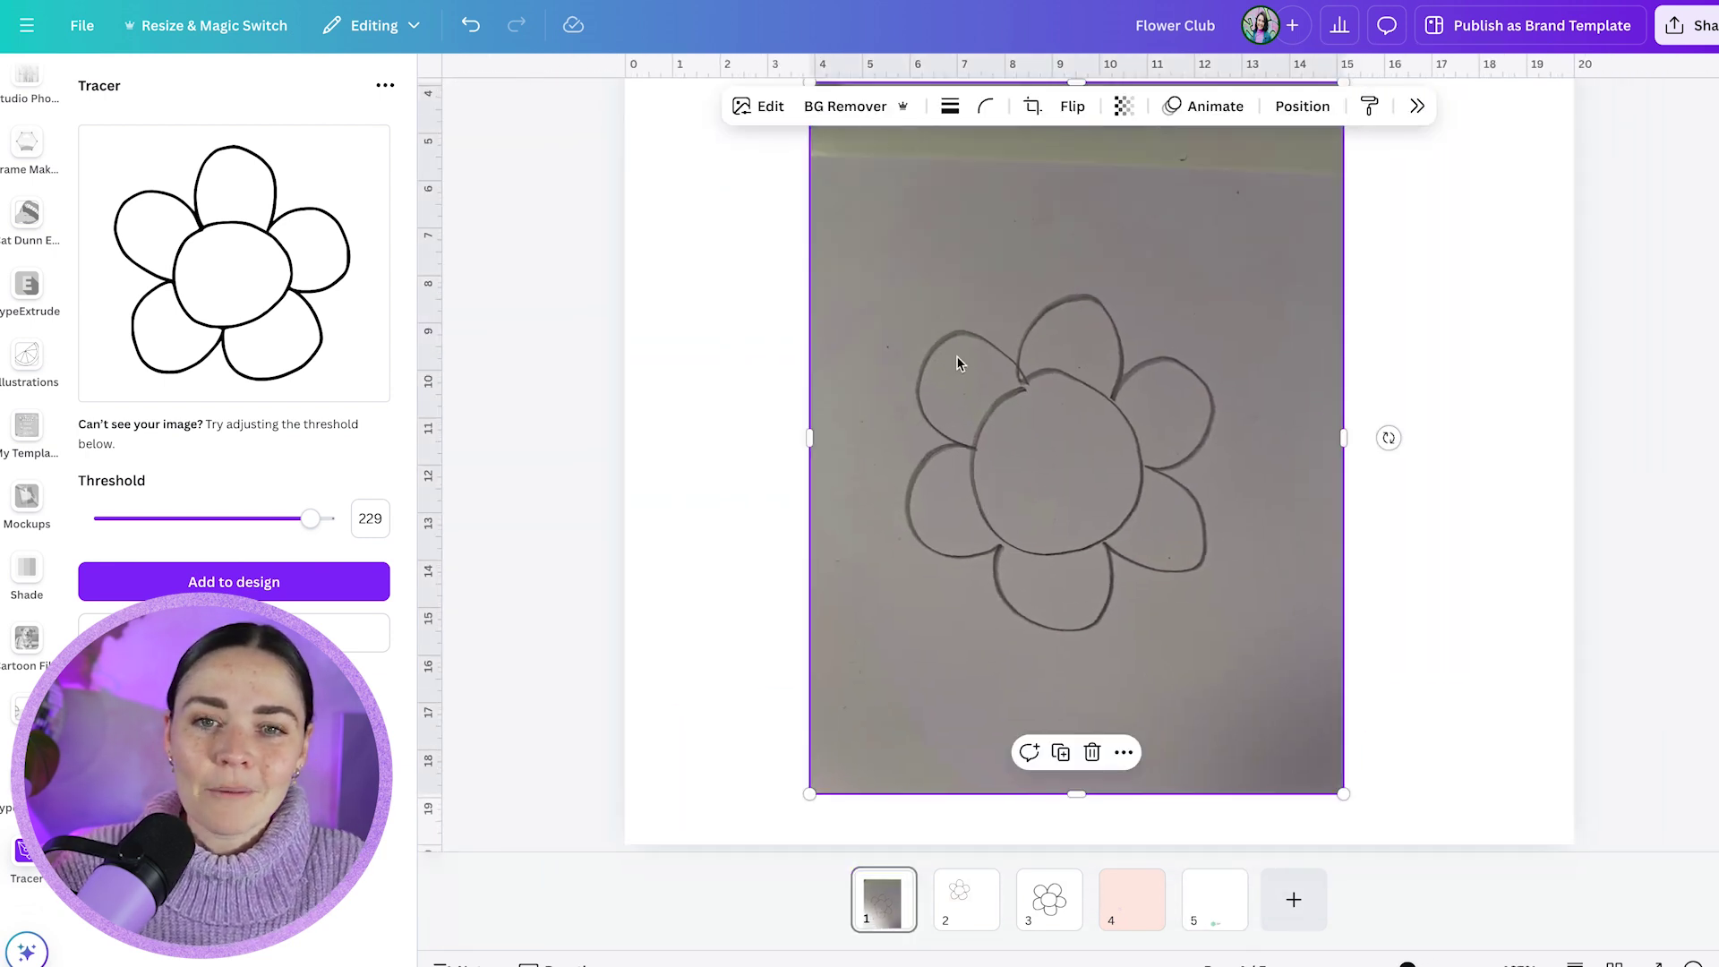
pyautogui.scroll(-3, 967, 353)
pyautogui.moveTo(887, 538); pyautogui.dragTo(951, 419)
pyautogui.moveTo(951, 274); pyautogui.dragTo(949, 427)
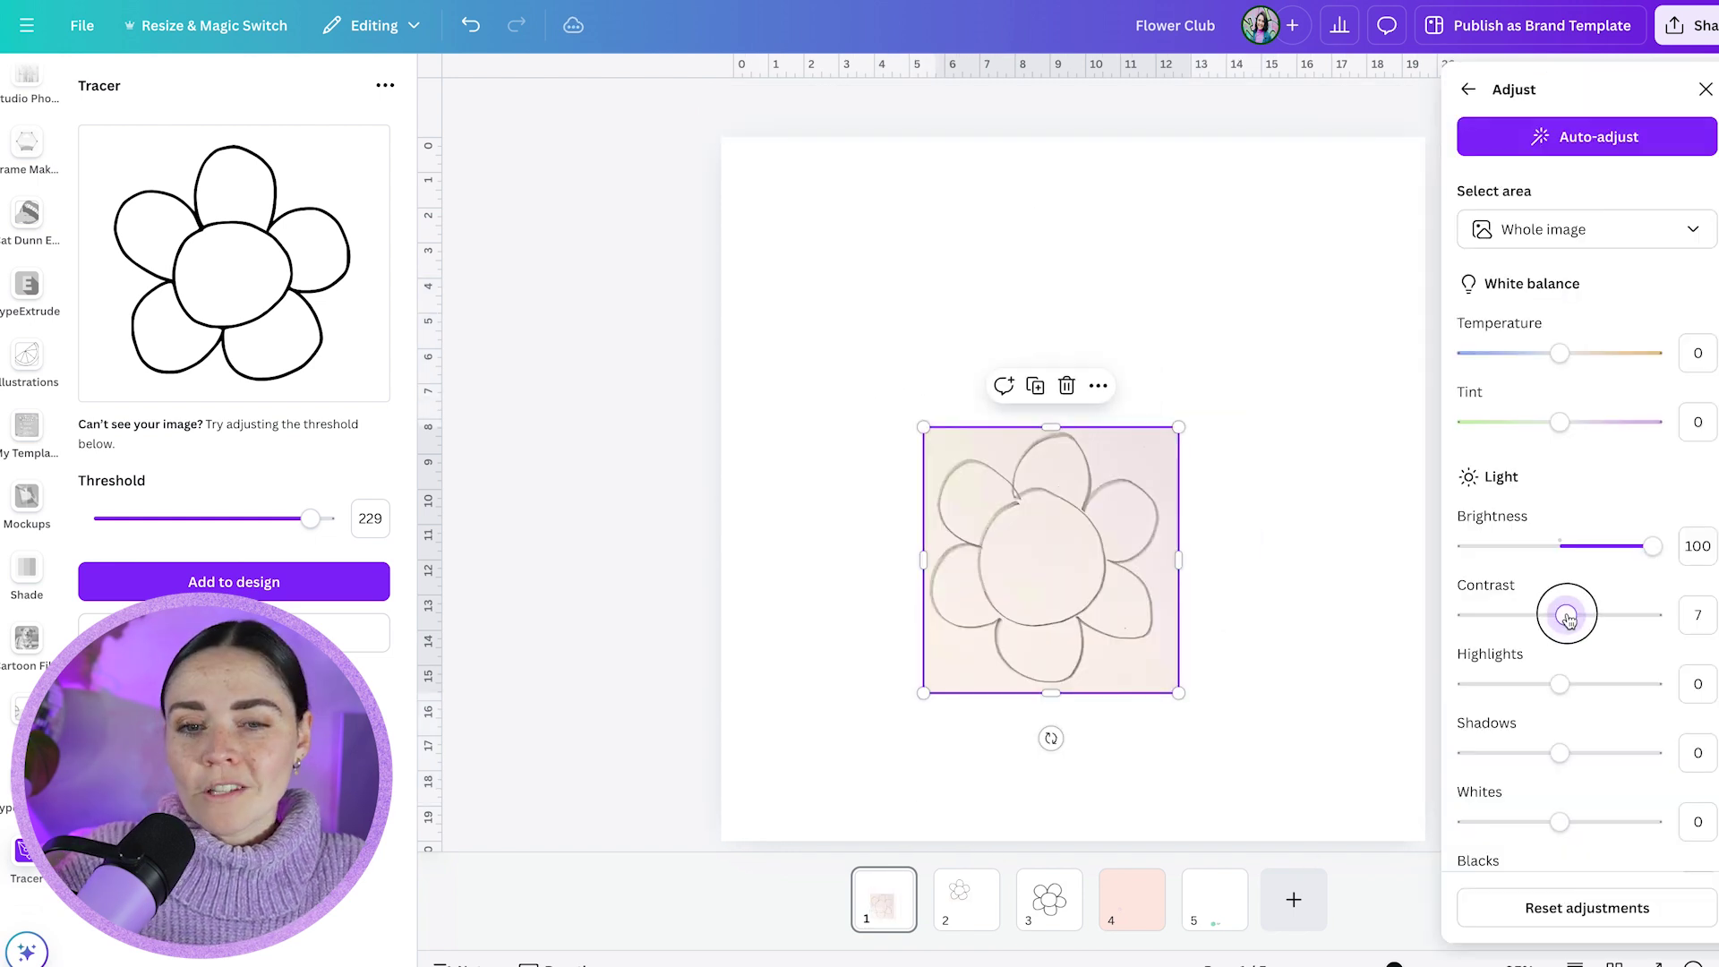
# Do a first adjustment pass, raising contrast and highlights and lowering brightness to 54.
pyautogui.moveTo(1561, 610); pyautogui.dragTo(1615, 610)
pyautogui.moveTo(1560, 684); pyautogui.dragTo(1662, 684)
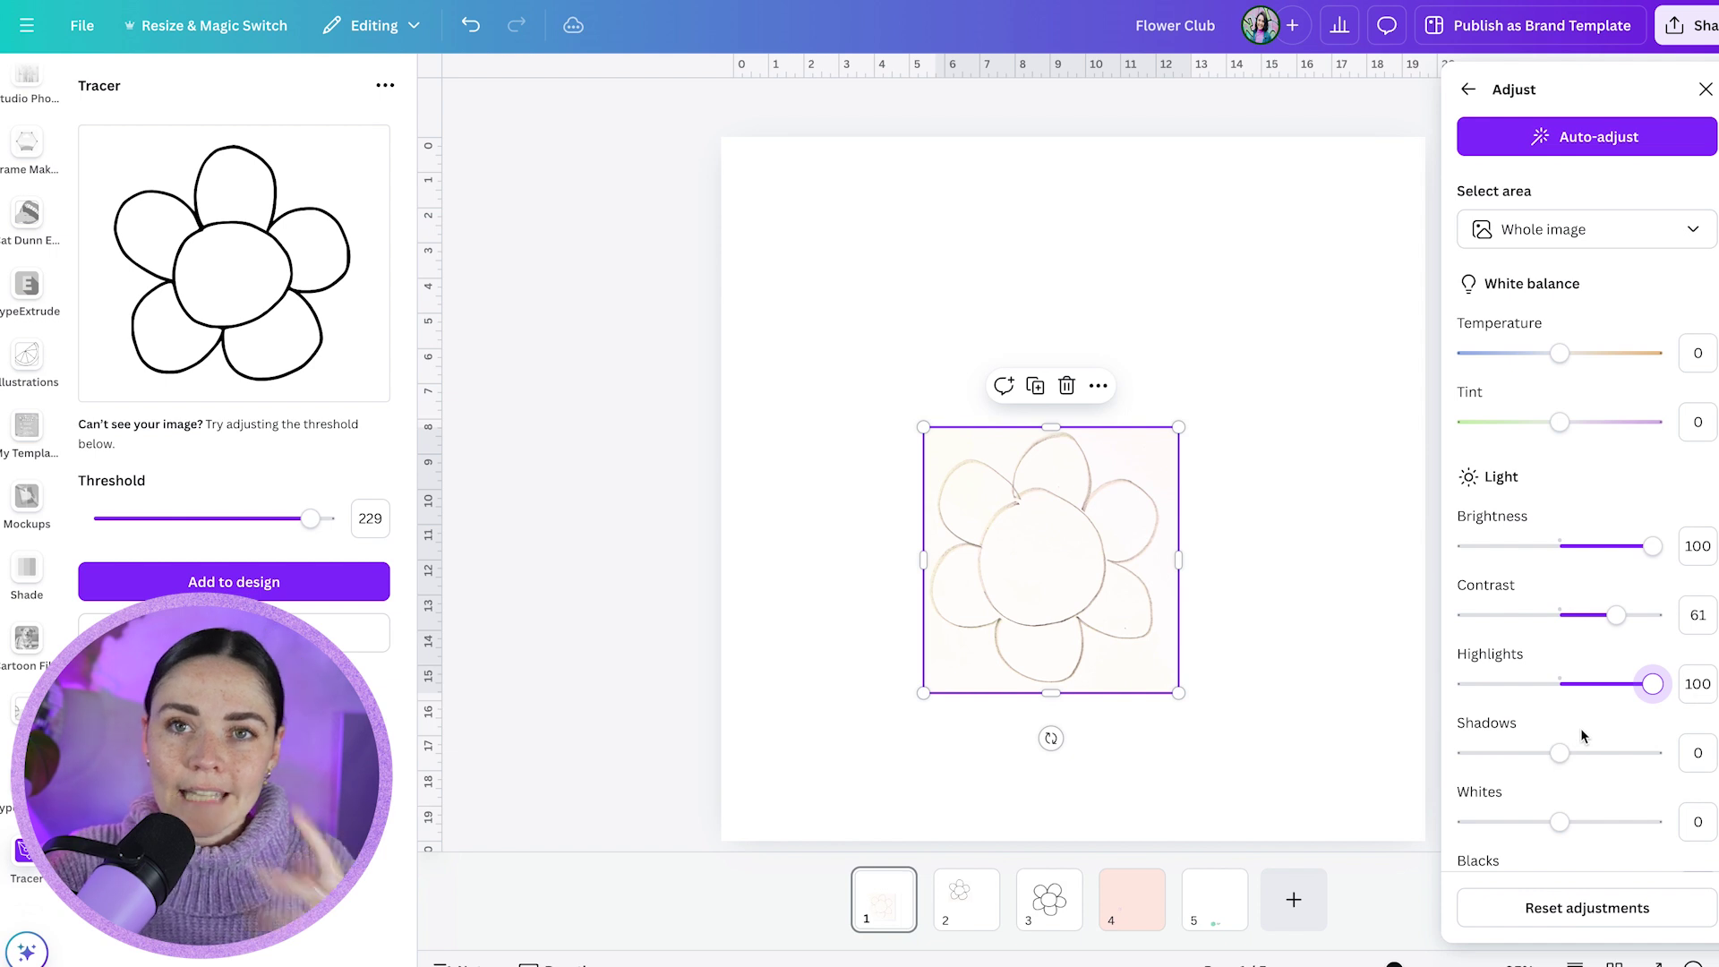
pyautogui.moveTo(1562, 755)
pyautogui.mouseDown()
pyautogui.moveTo(1470, 752)
pyautogui.moveTo(1677, 752)
pyautogui.moveTo(1561, 755)
pyautogui.mouseUp()
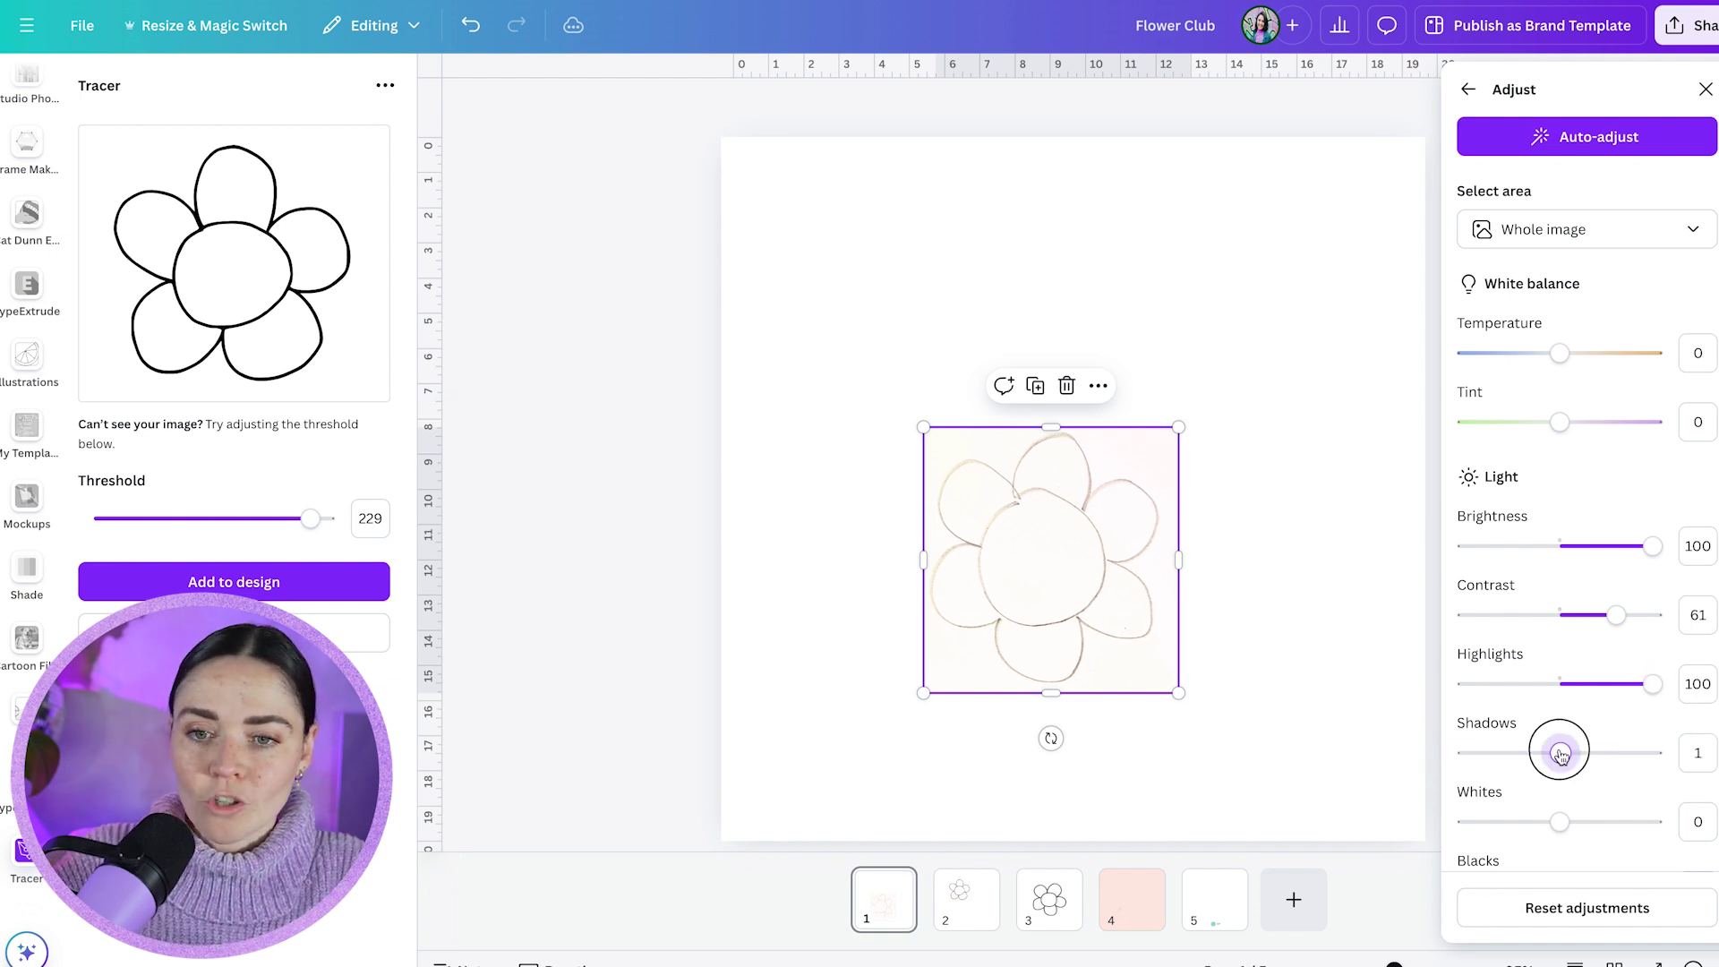
pyautogui.moveTo(1652, 543); pyautogui.dragTo(1611, 544)
# Set Saturation -100, Shadows -100, Whites 49, Blacks 100, Contrast 100 and Brightness 15.
pyautogui.scroll(-2, 1568, 578)
pyautogui.moveTo(1616, 457); pyautogui.dragTo(1586, 457)
pyautogui.scroll(-2, 1575, 668)
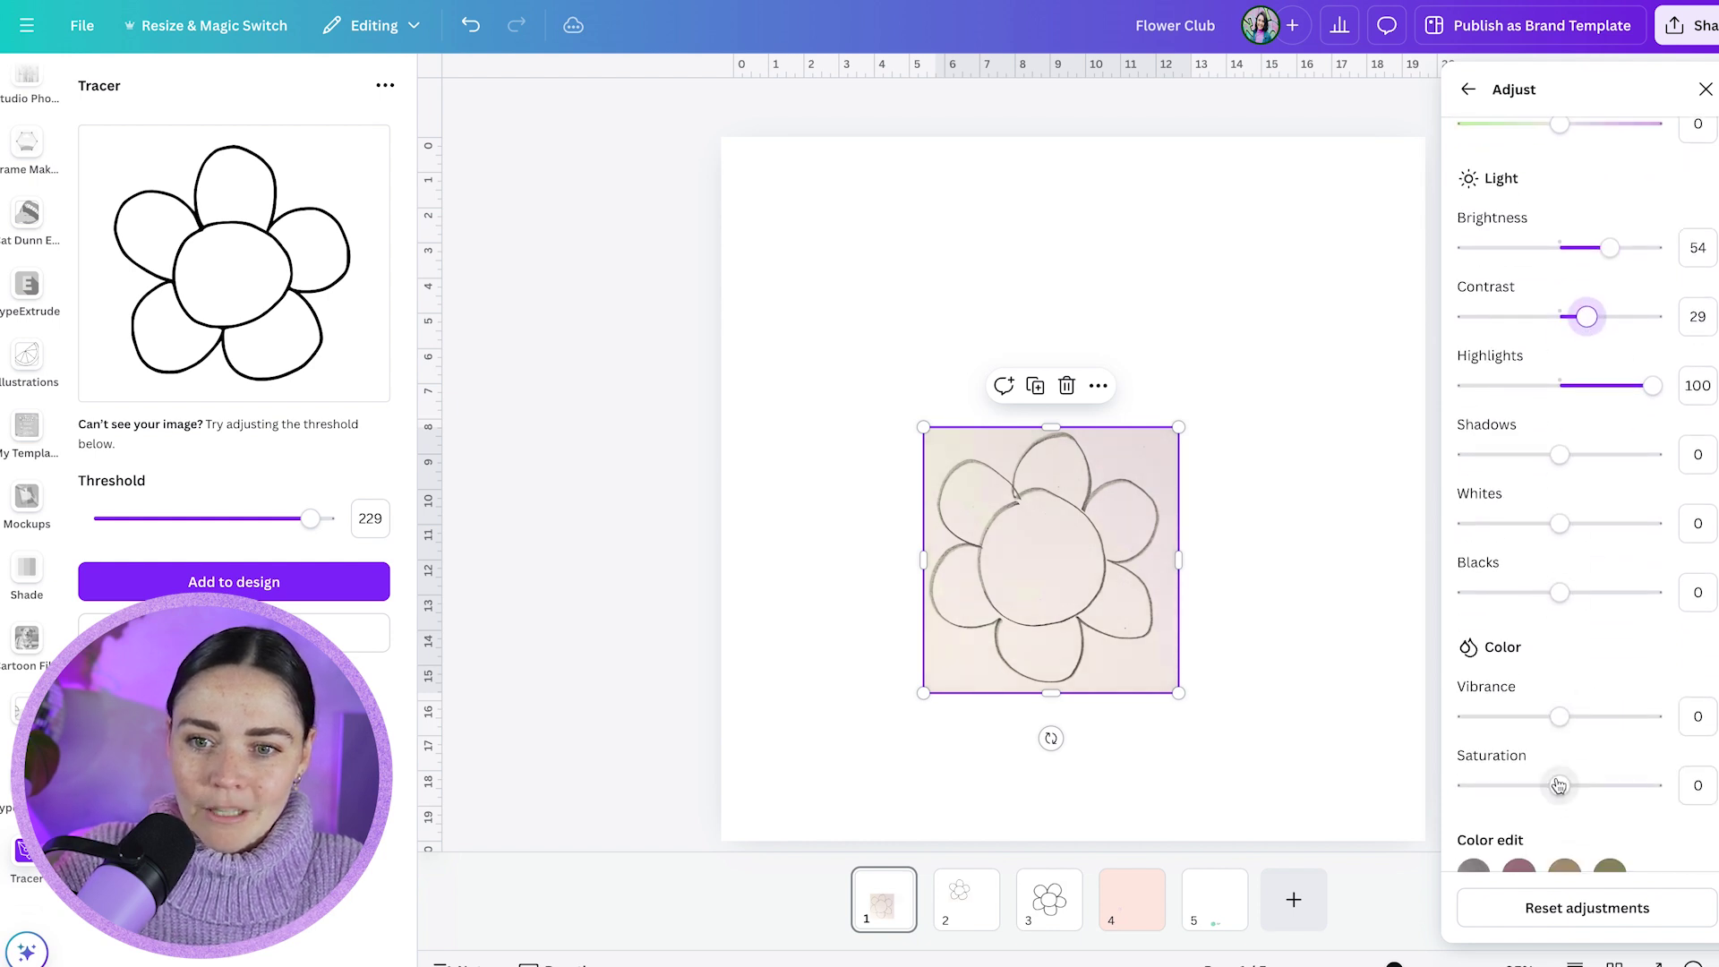
pyautogui.moveTo(1560, 811); pyautogui.dragTo(1396, 801)
pyautogui.scroll(1, 1585, 593)
pyautogui.moveTo(1566, 566); pyautogui.dragTo(1604, 568)
pyautogui.moveTo(1559, 637); pyautogui.dragTo(1712, 641)
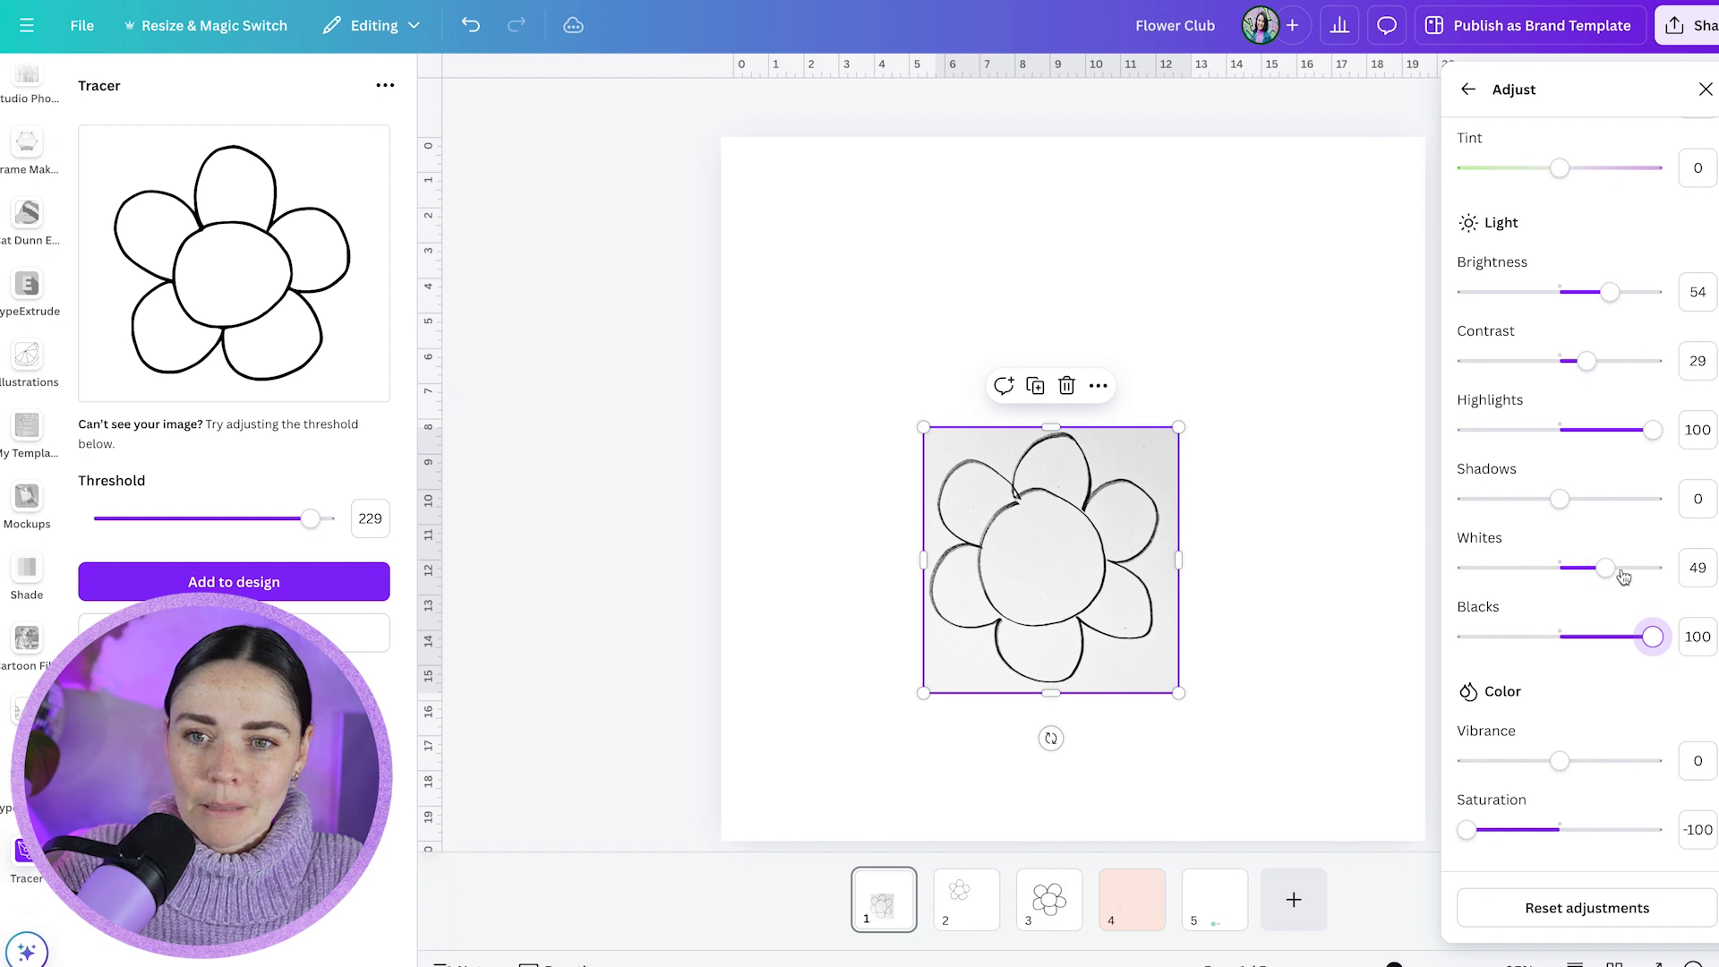
pyautogui.scroll(1, 1612, 564)
pyautogui.moveTo(1565, 543); pyautogui.dragTo(1419, 551)
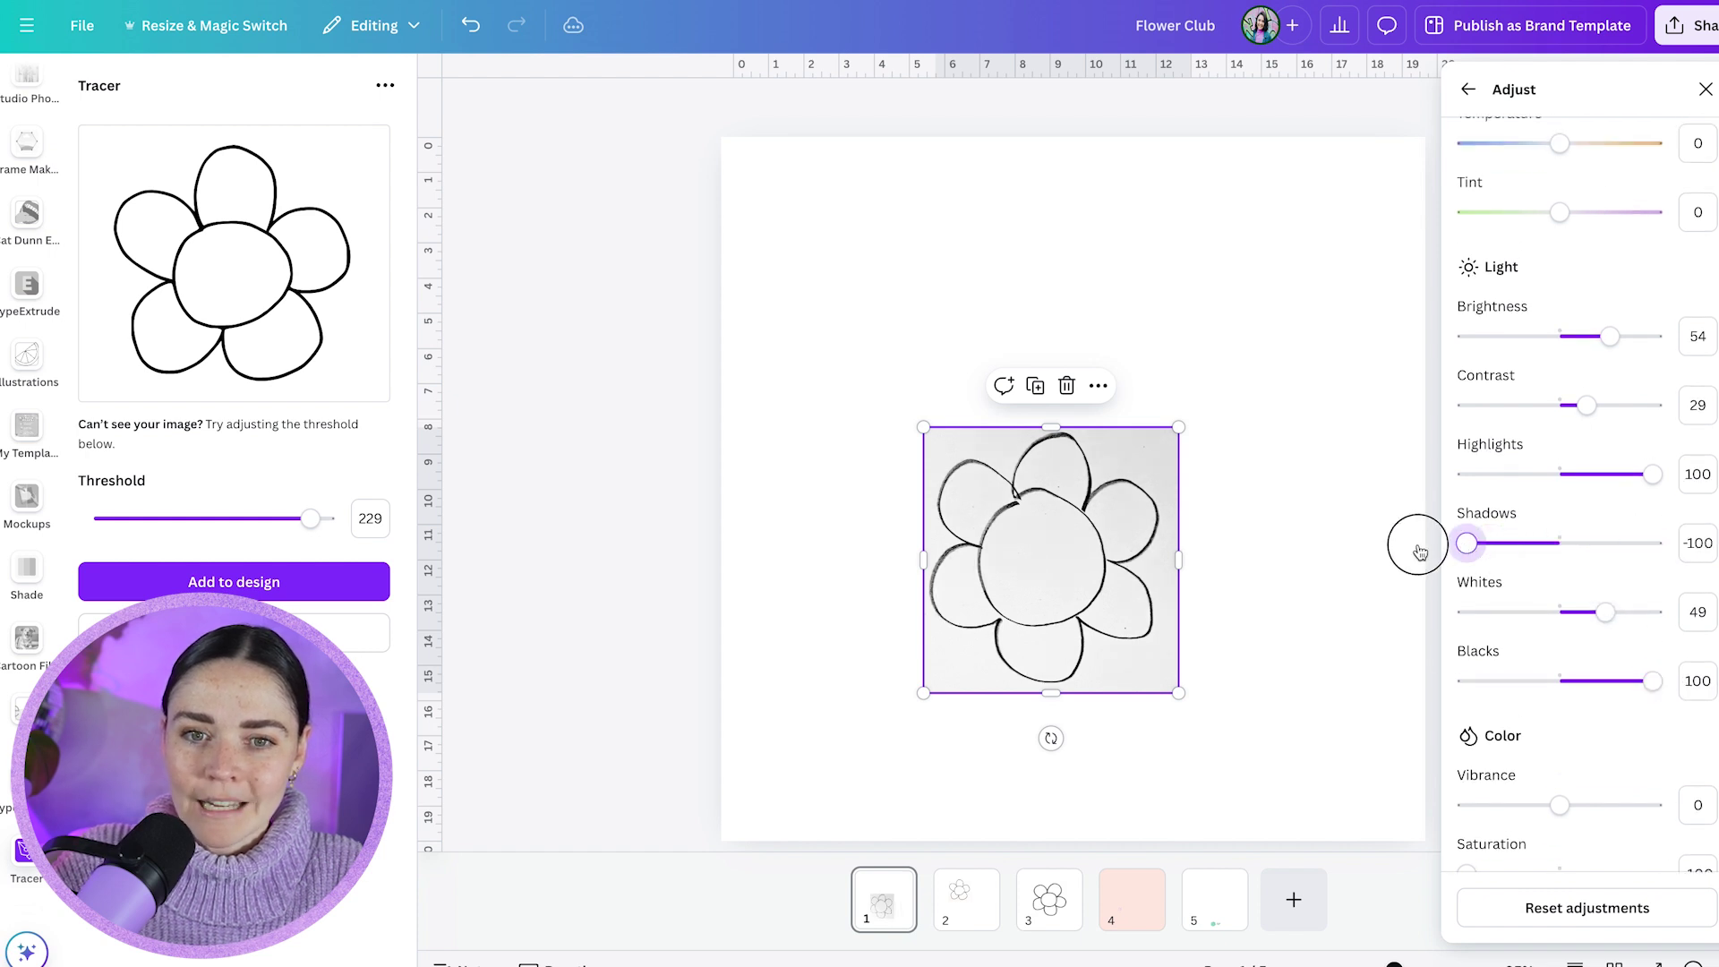
pyautogui.scroll(1, 1639, 538)
pyautogui.moveTo(1610, 370); pyautogui.dragTo(1677, 447)
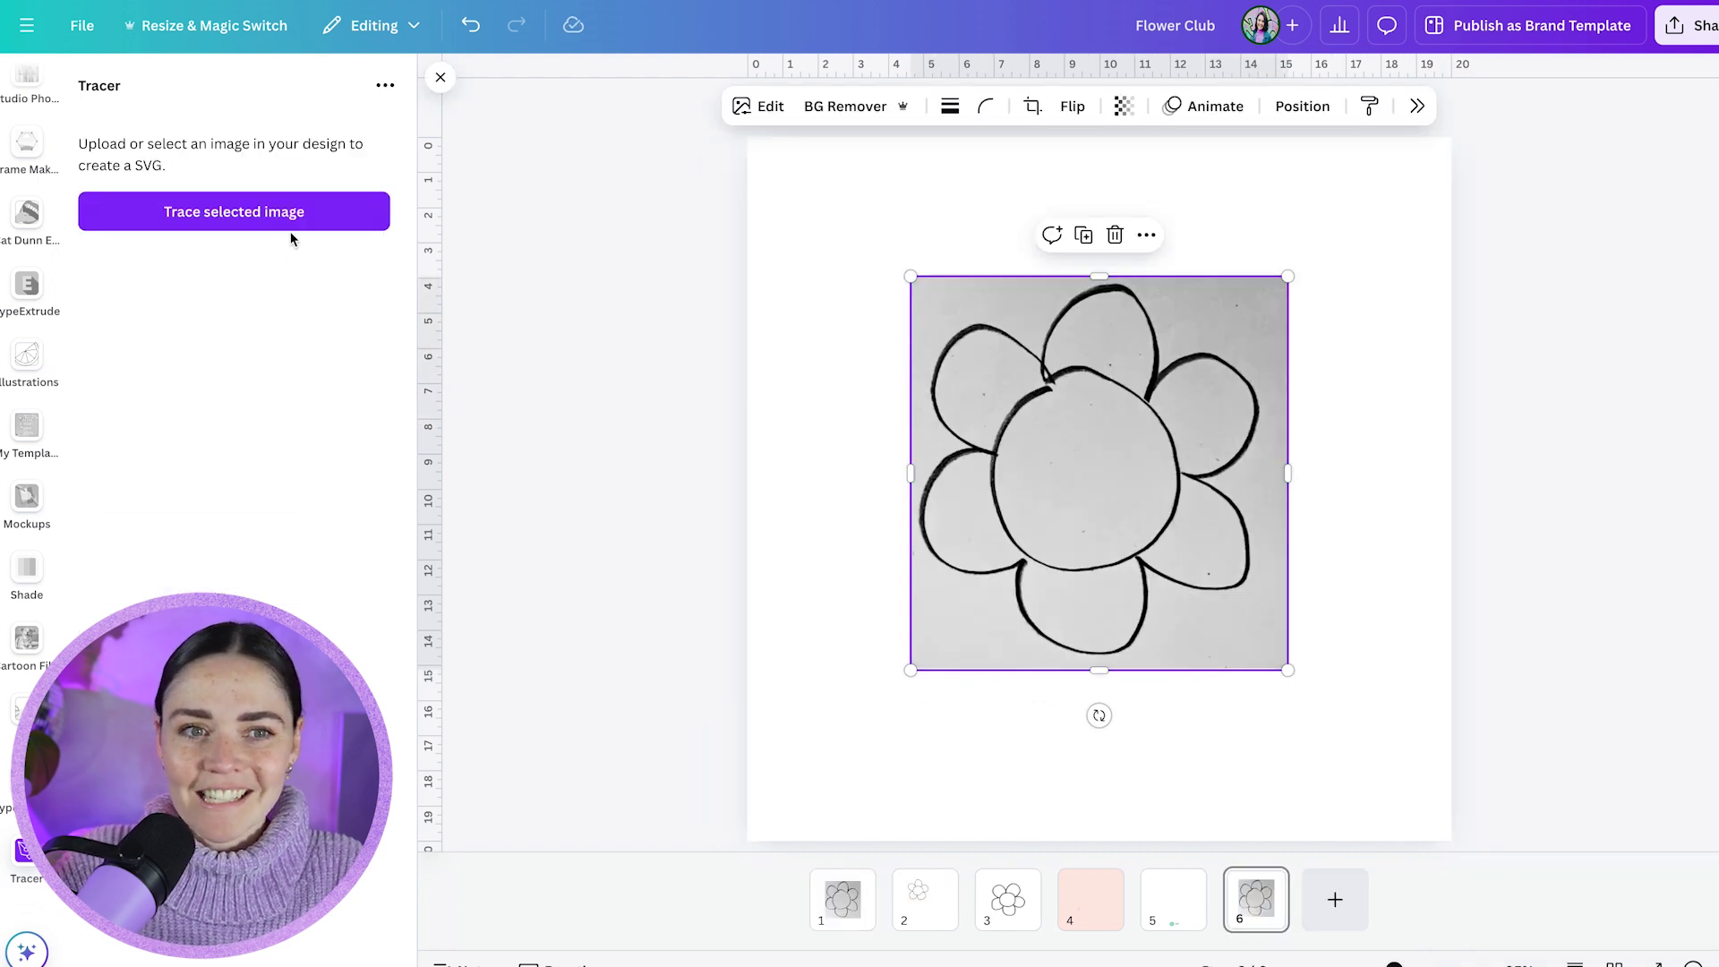
# Trace the adjusted photo at threshold 138, add the outline, and delete the original photo.
pyautogui.click(292, 229)
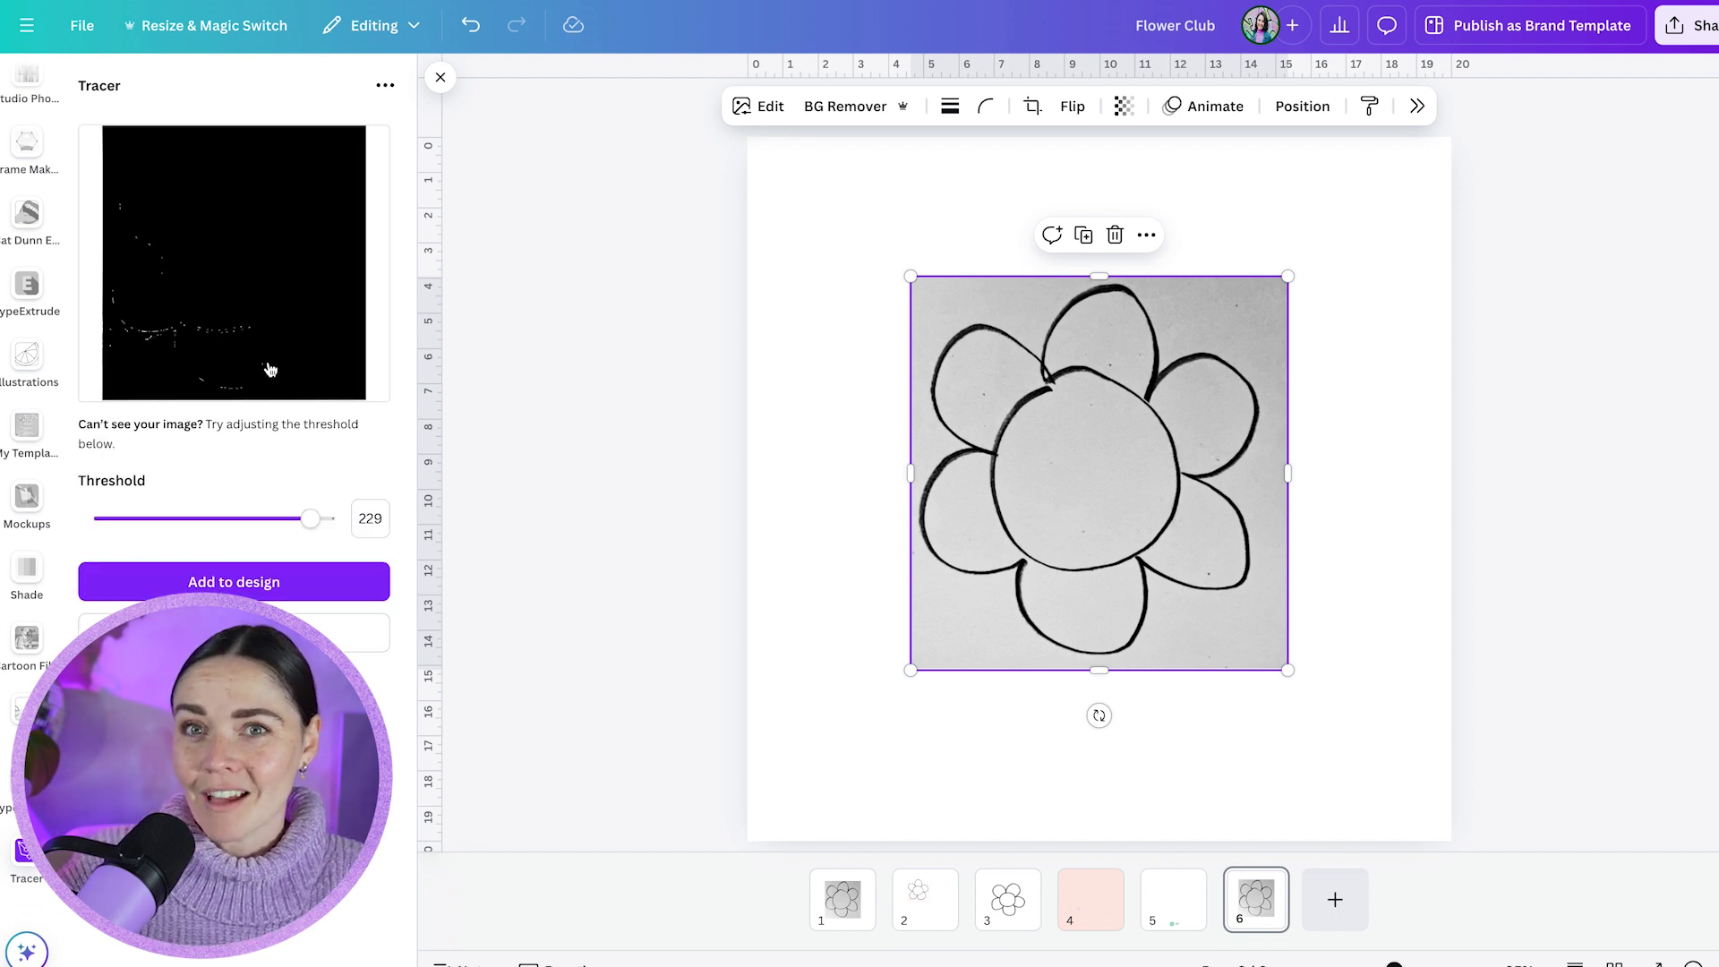
pyautogui.click(271, 525)
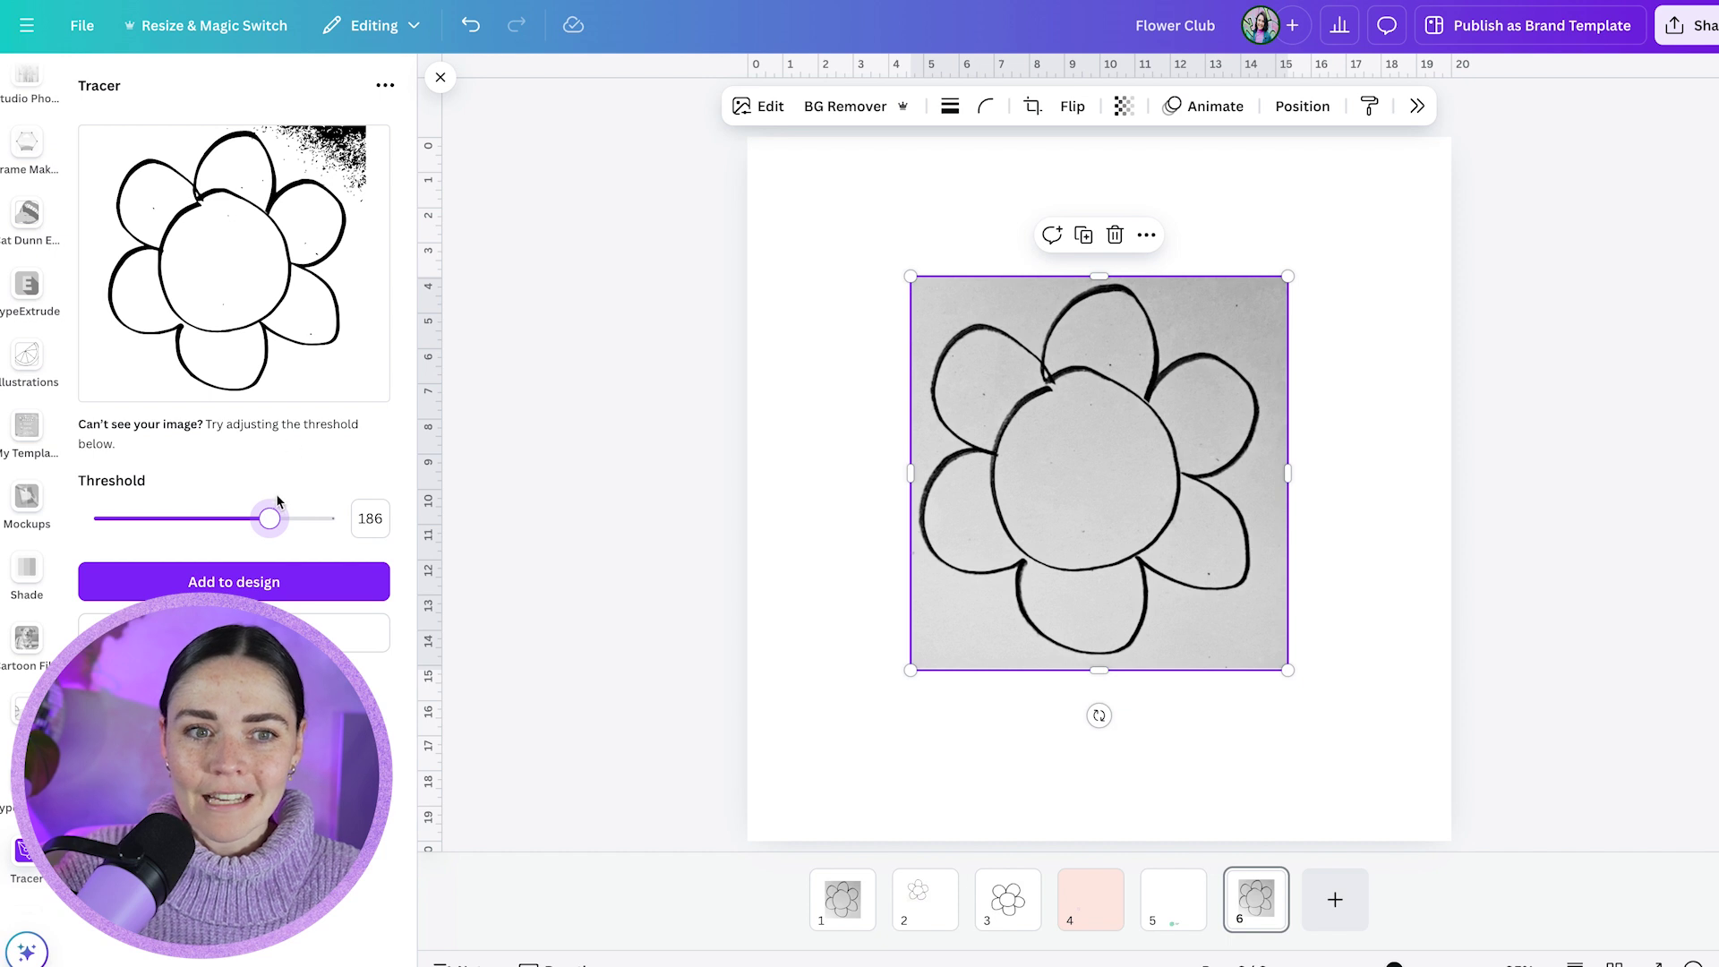
pyautogui.moveTo(228, 522); pyautogui.dragTo(224, 521)
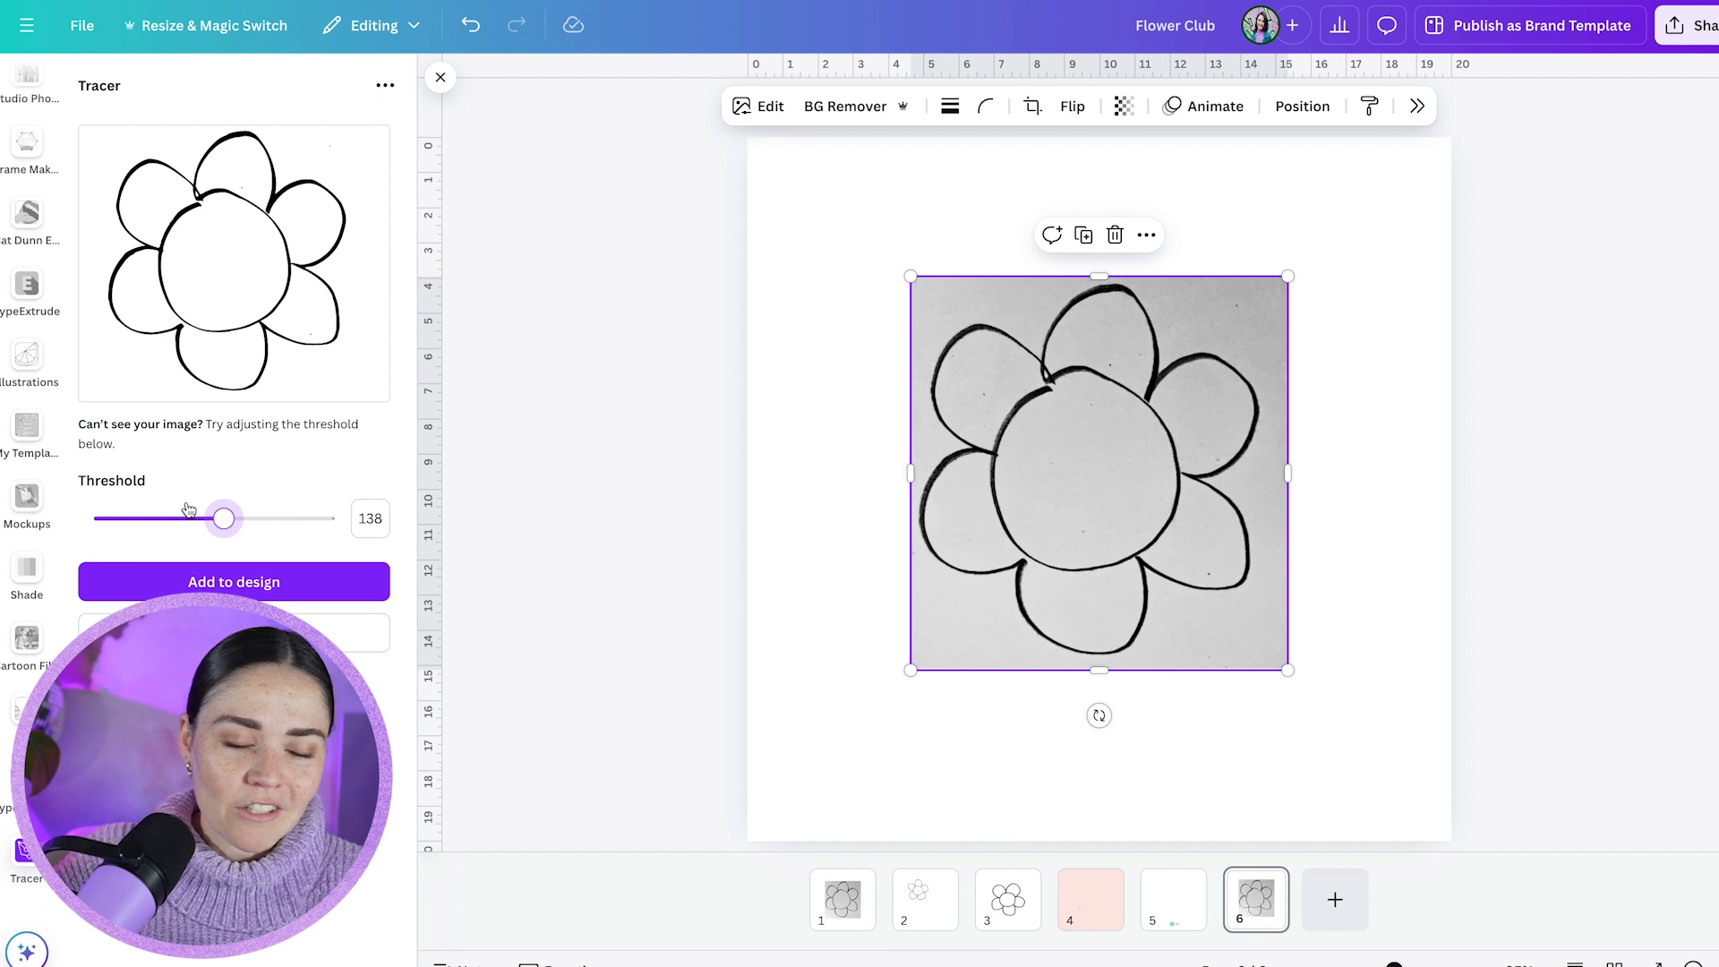
pyautogui.click(268, 594)
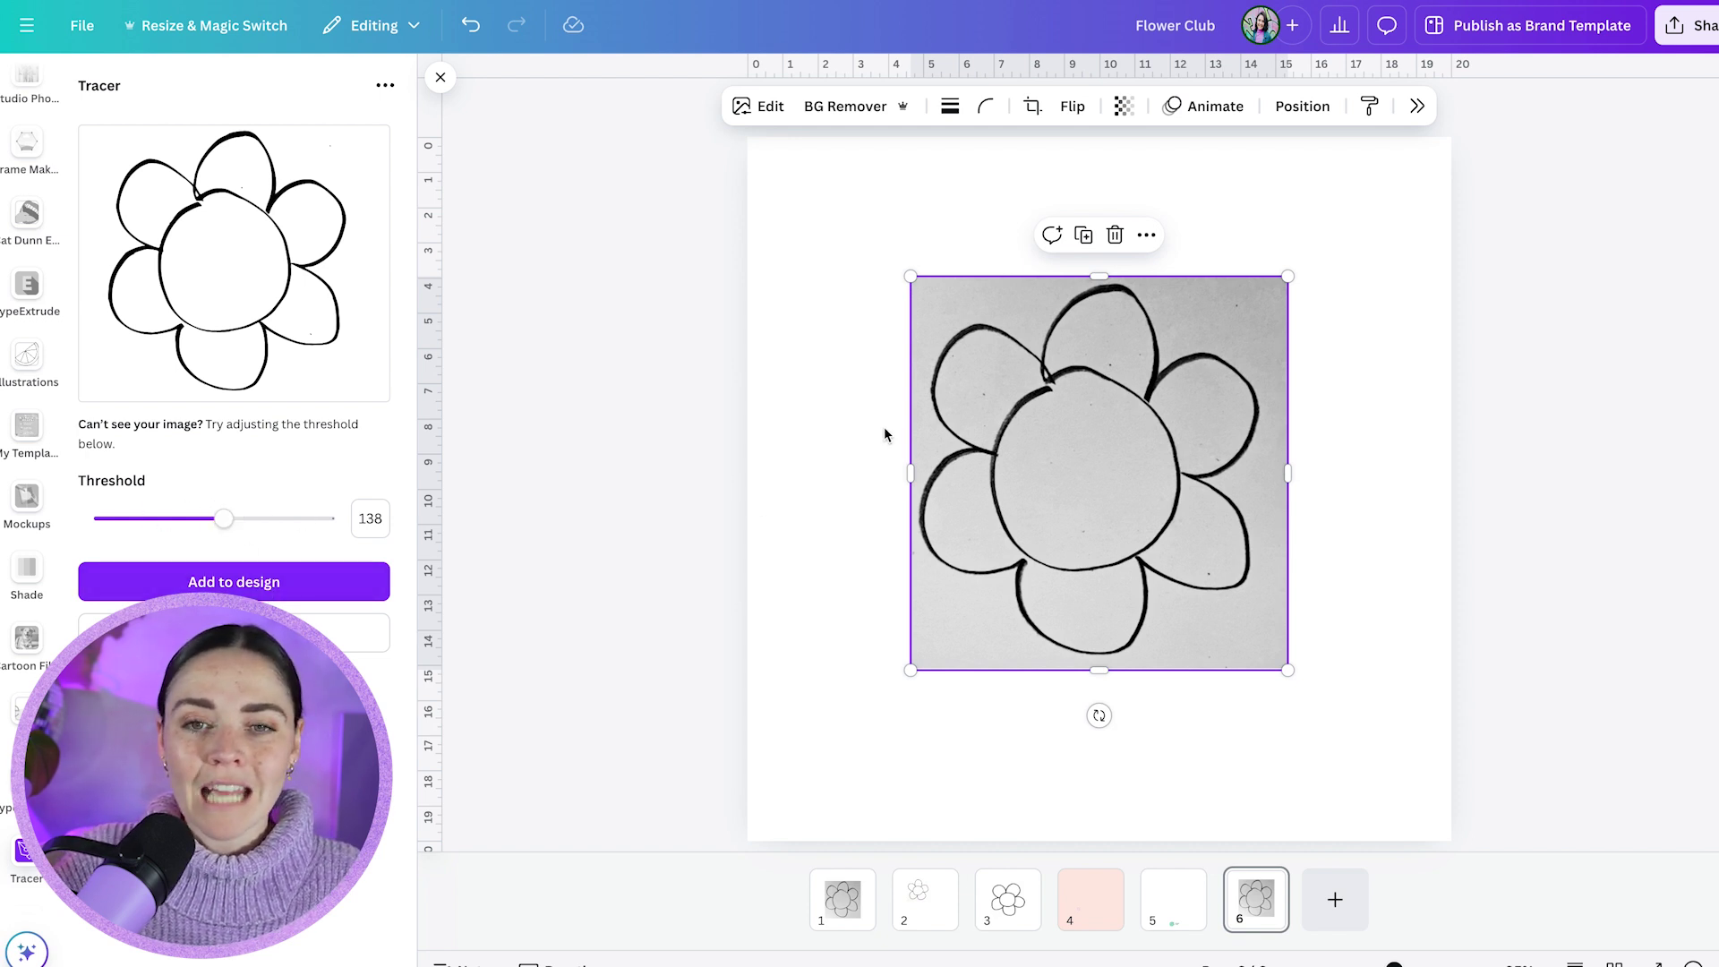
pyautogui.click(953, 325)
pyautogui.press('Delete')
# Move and enlarge the traced flower outline on page 6.
pyautogui.moveTo(1208, 597)
pyautogui.mouseDown()
pyautogui.moveTo(1134, 532)
pyautogui.moveTo(1320, 725)
pyautogui.mouseUp()
pyautogui.click(1408, 639)
pyautogui.scroll(6, 1191, 521)
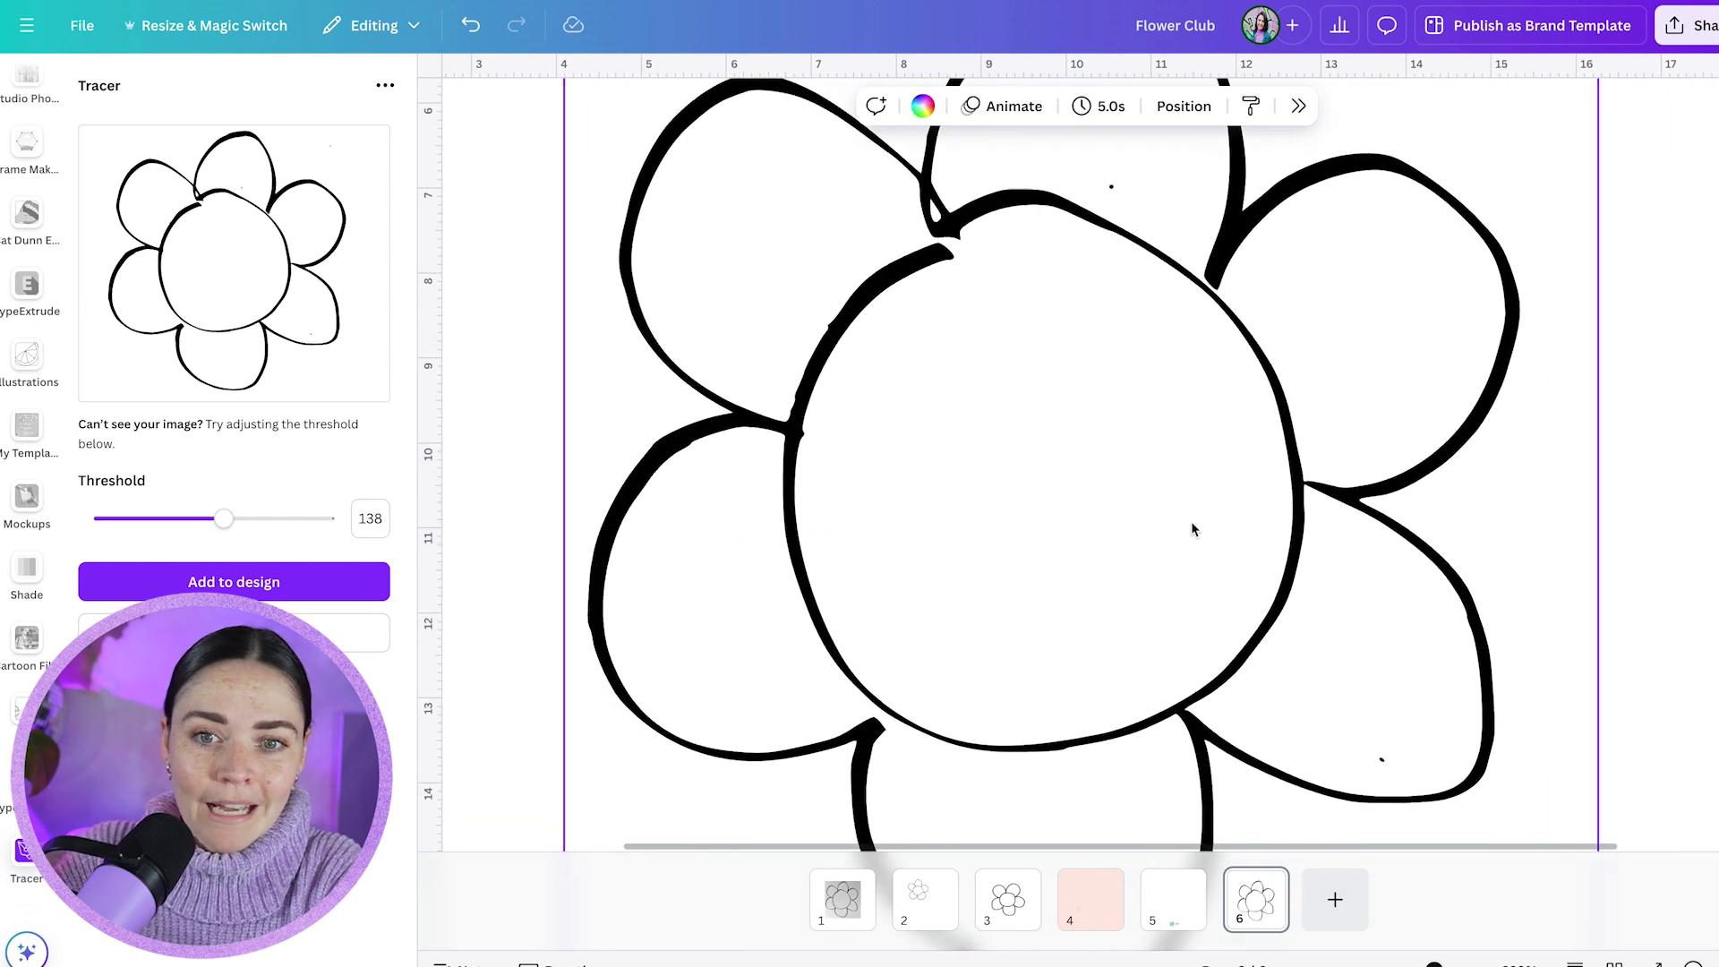
pyautogui.scroll(1, 1191, 521)
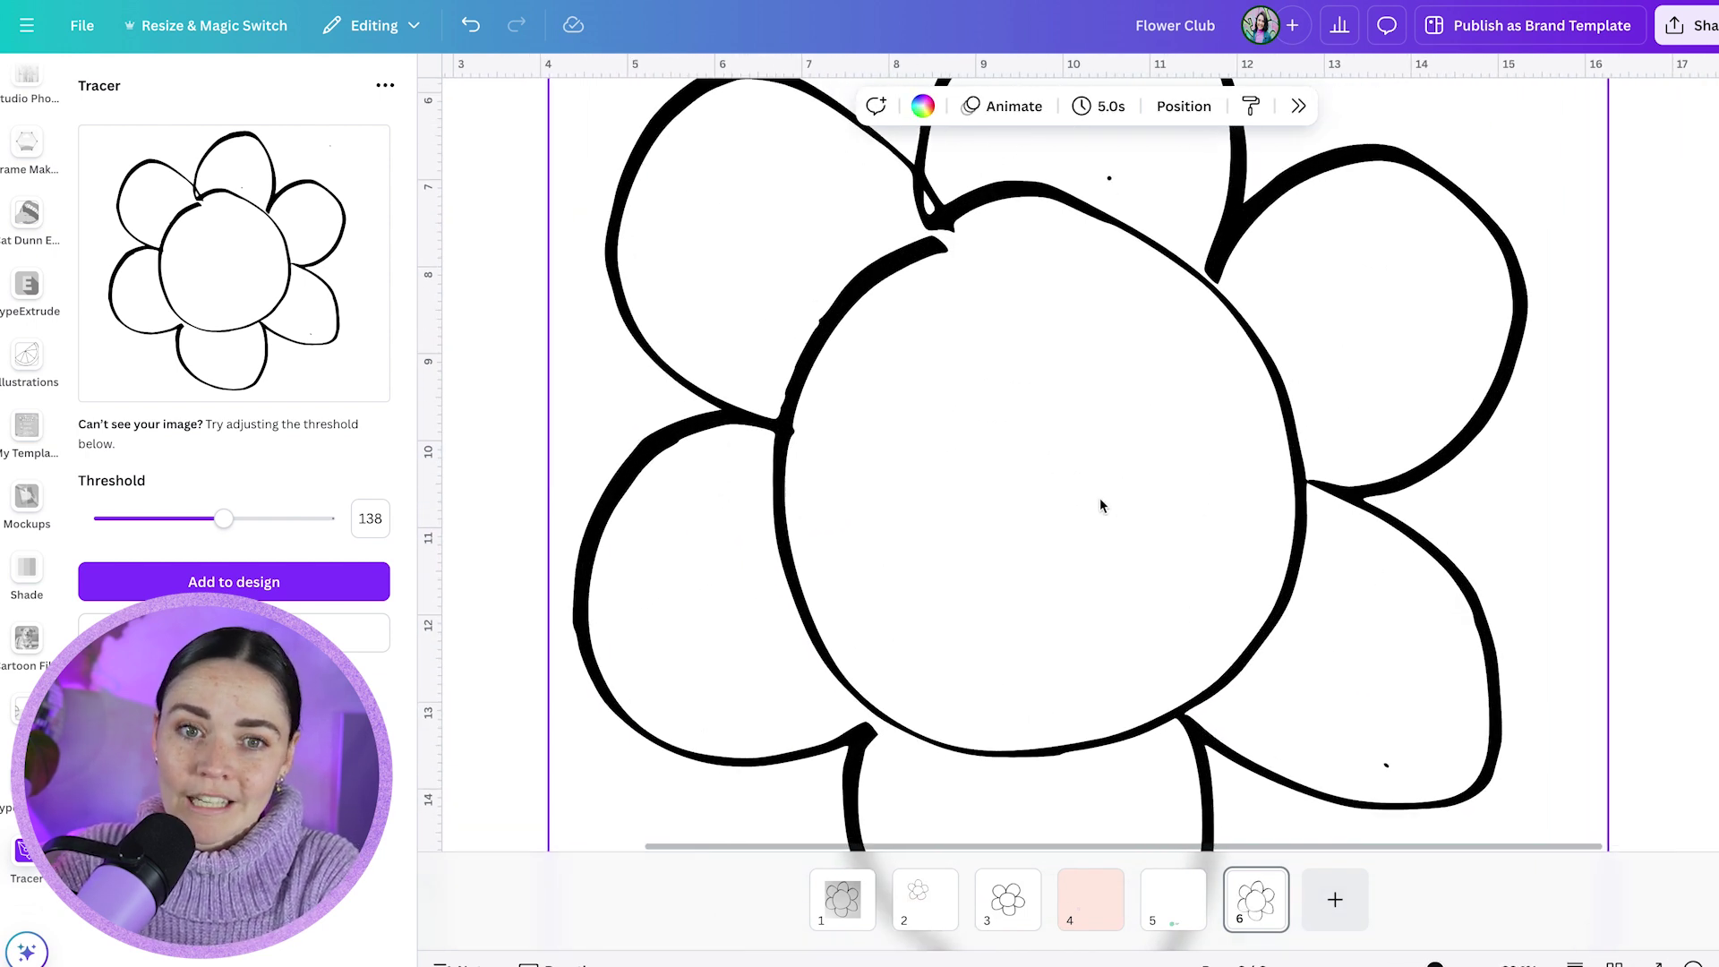
pyautogui.scroll(-7, 1100, 506)
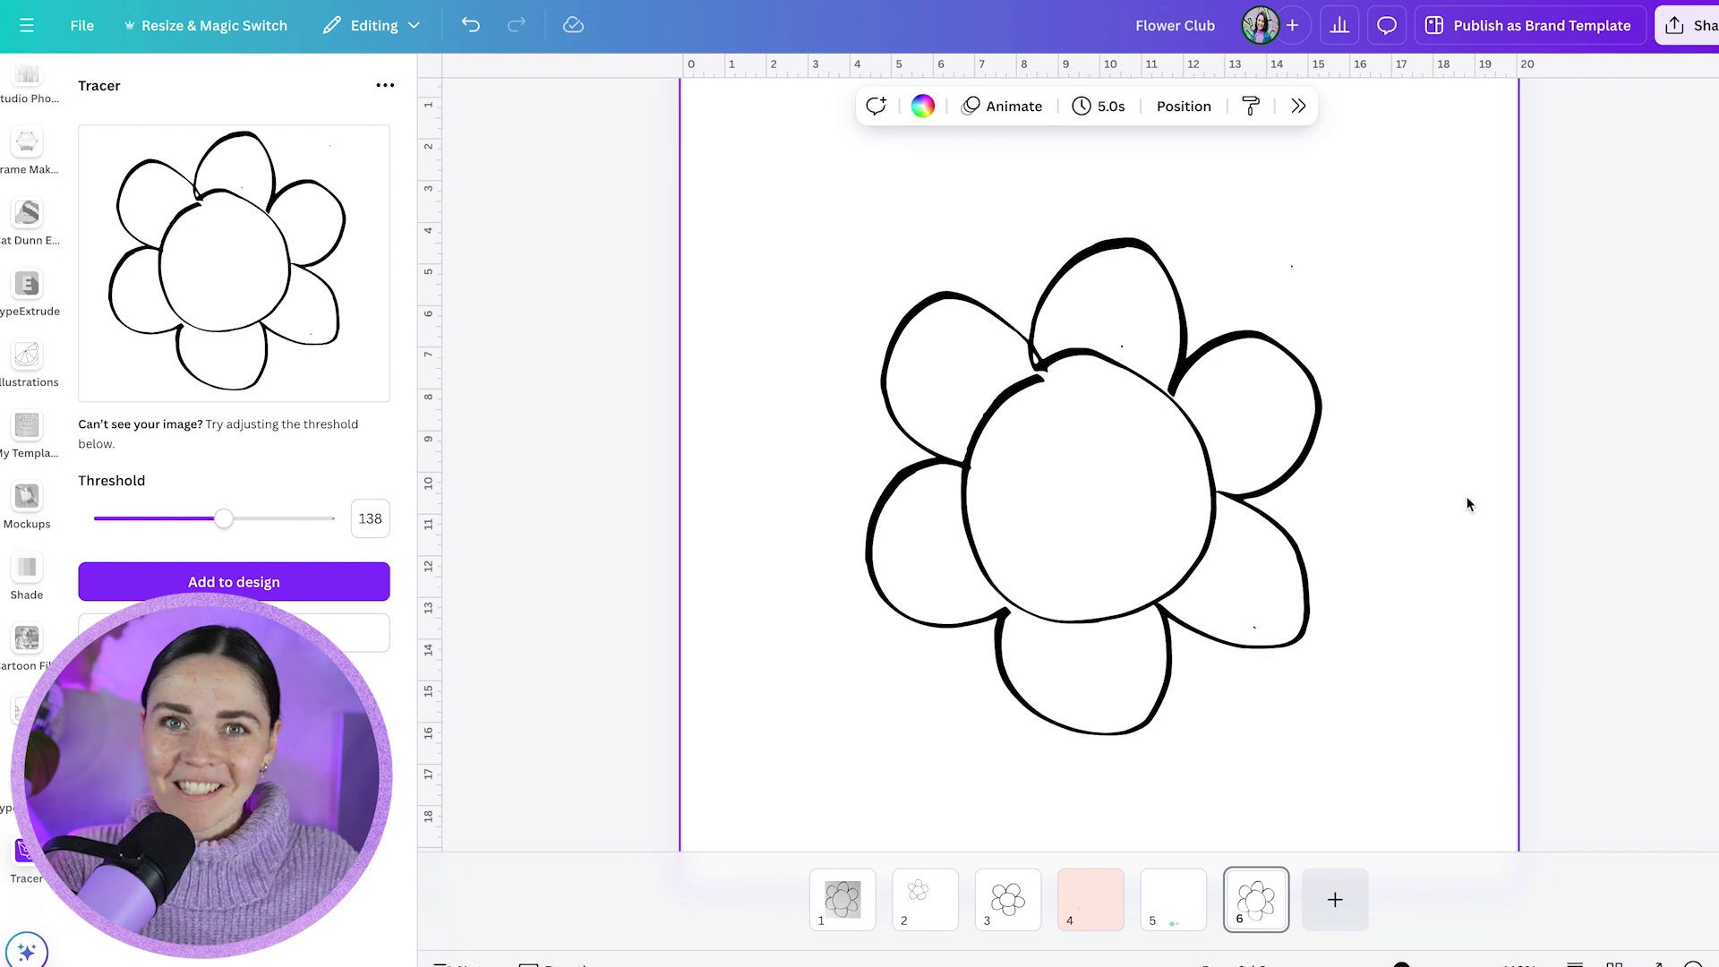